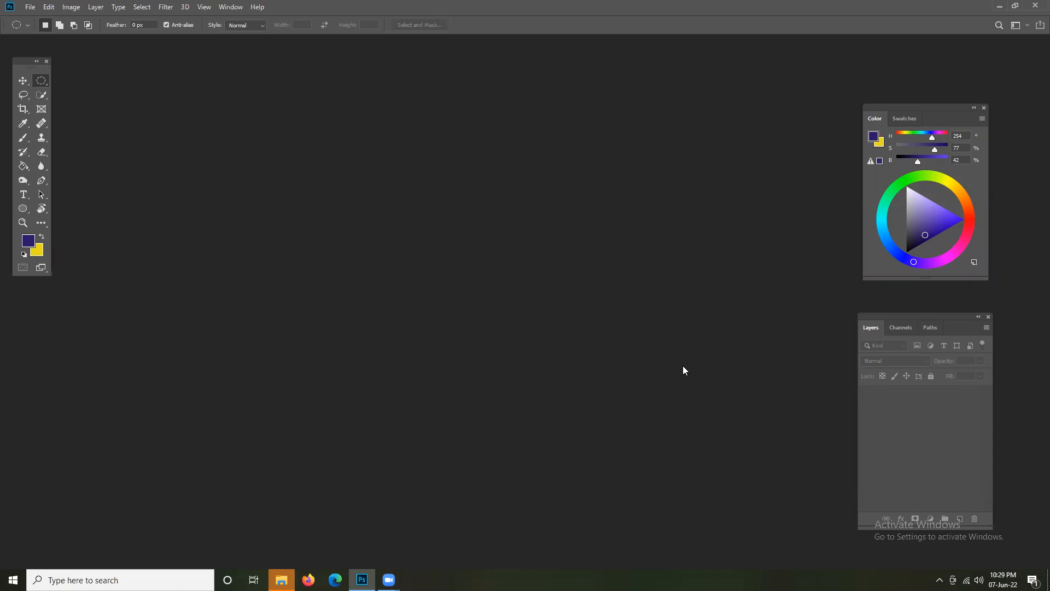
Start a new document, show the Print presets and examine the available resolution units.
{"action": "left_click", "coordinate": [30, 7]}
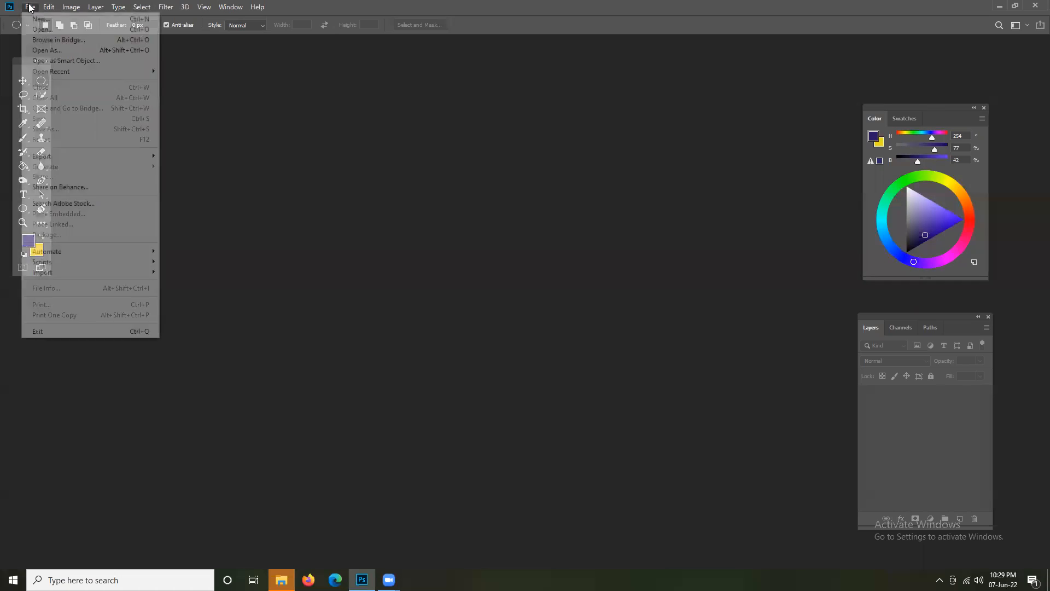
{"action": "left_click", "coordinate": [65, 20]}
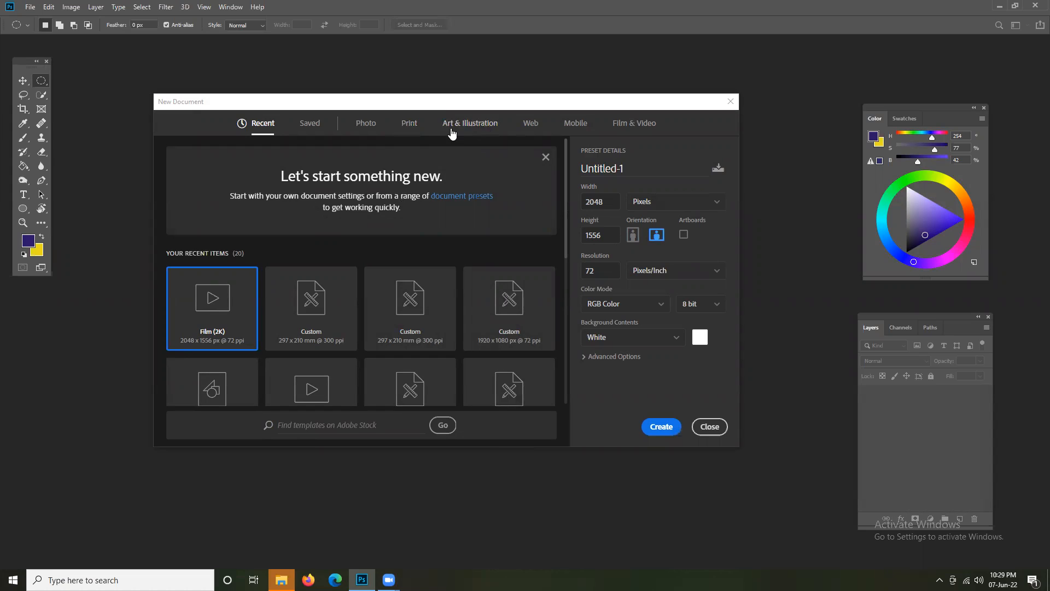
{"action": "left_click", "coordinate": [409, 123]}
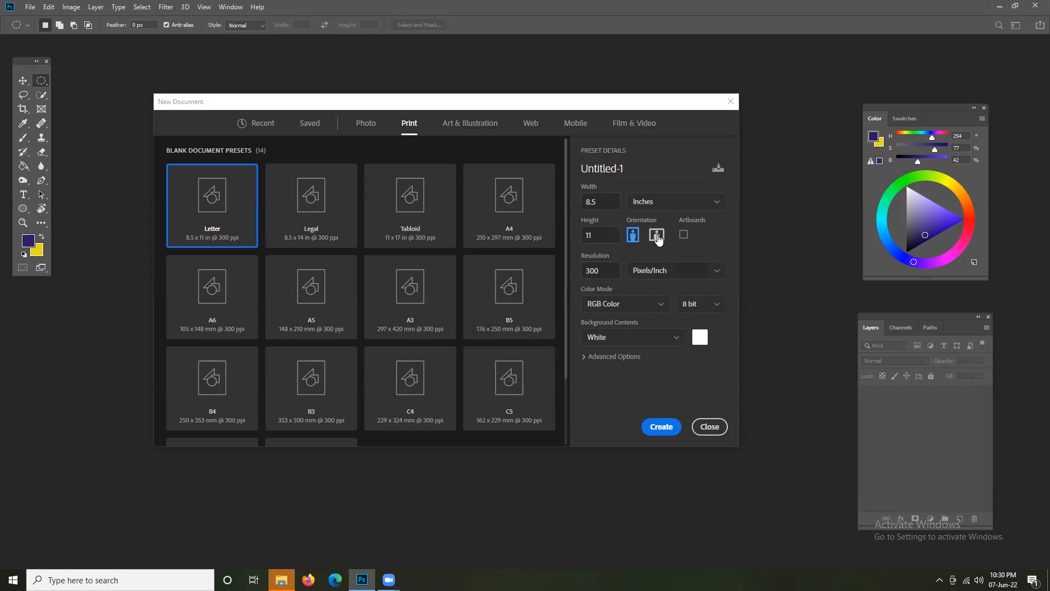
{"action": "left_click", "coordinate": [656, 273]}
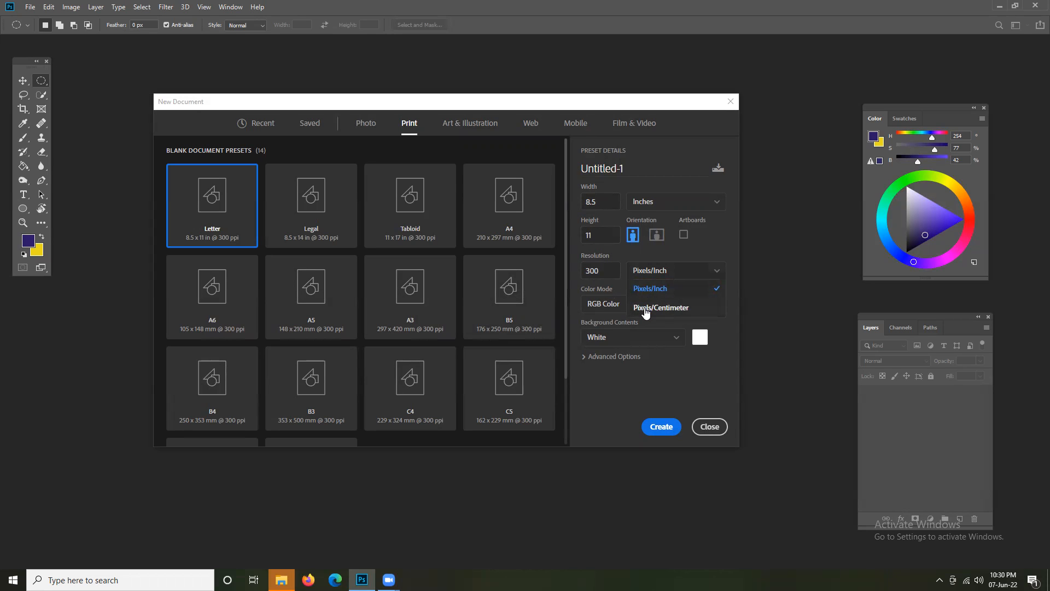
{"action": "left_click", "coordinate": [645, 257]}
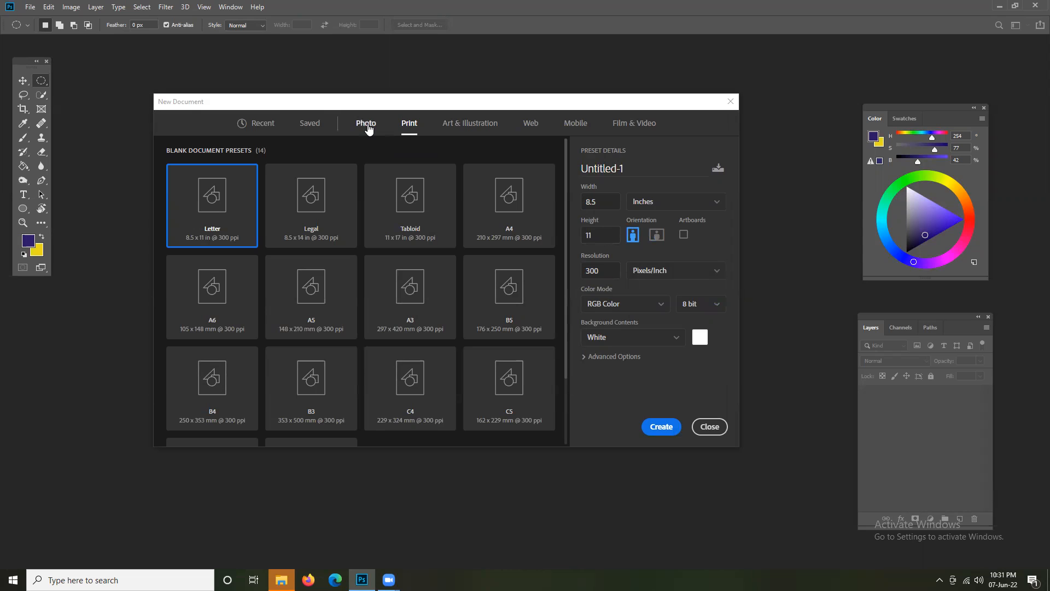
Compare the Art & Illustration, Web, Mobile and Film & Video document presets, and view the Mobile preset's size in inches.
{"action": "left_click", "coordinate": [461, 127]}
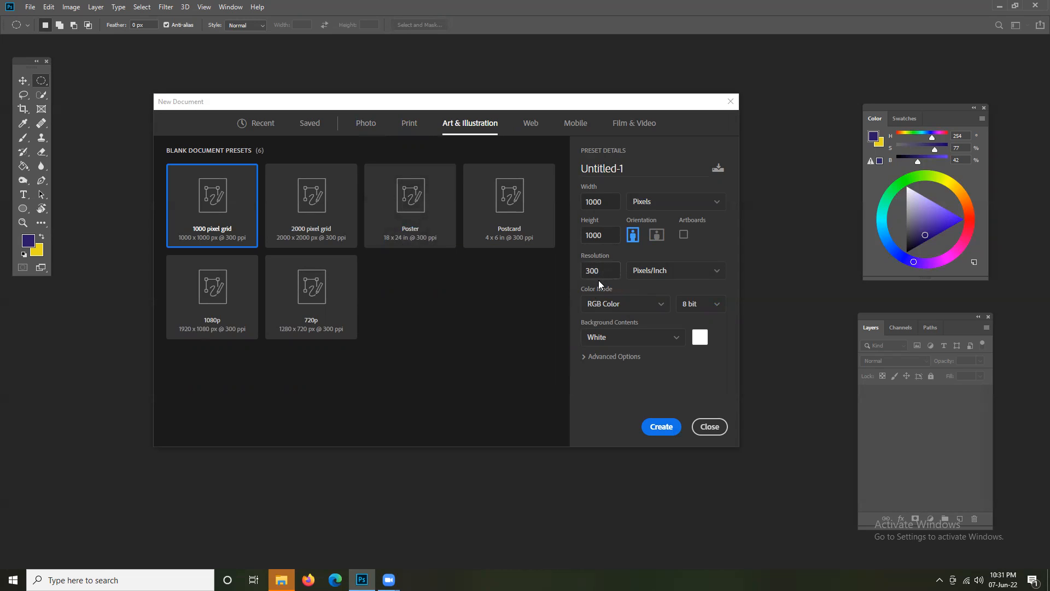
{"action": "left_click", "coordinate": [528, 126]}
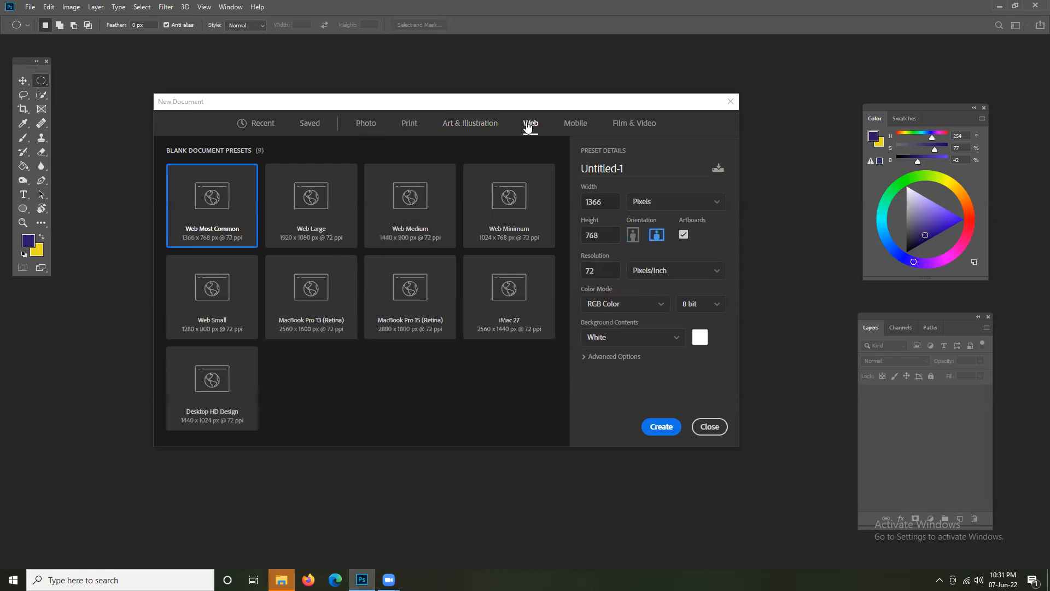
{"action": "left_click", "coordinate": [576, 126]}
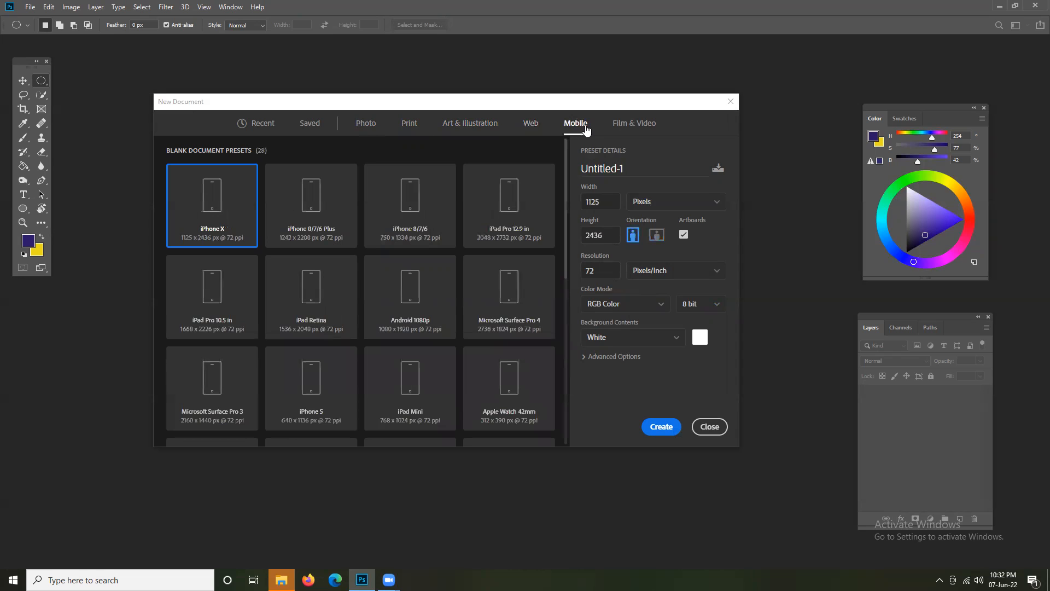
{"action": "left_click", "coordinate": [633, 126]}
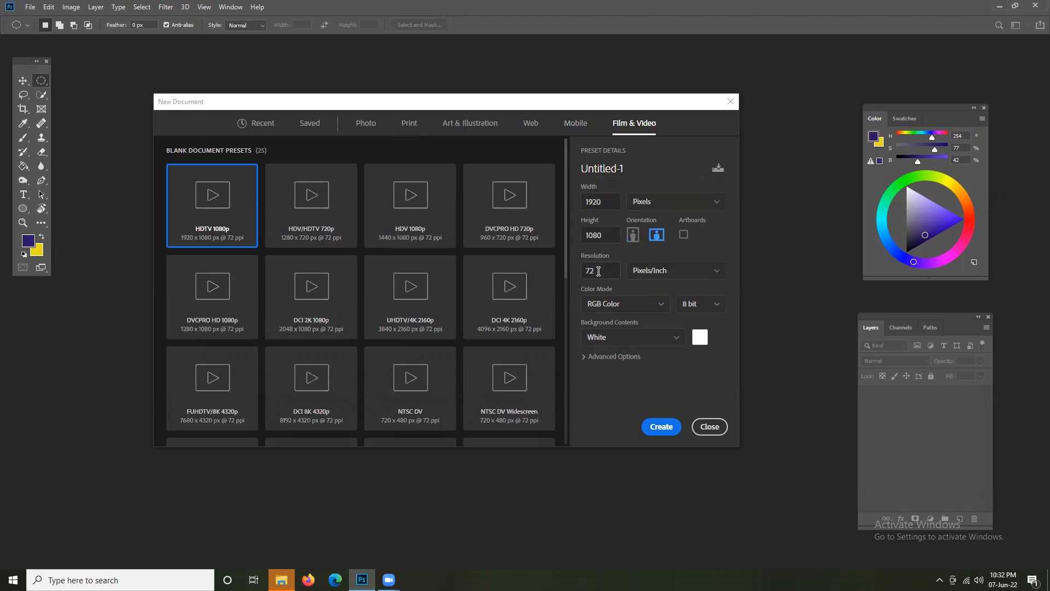
{"action": "left_click", "coordinate": [576, 123]}
{"action": "left_click", "coordinate": [530, 123]}
{"action": "left_click", "coordinate": [576, 123]}
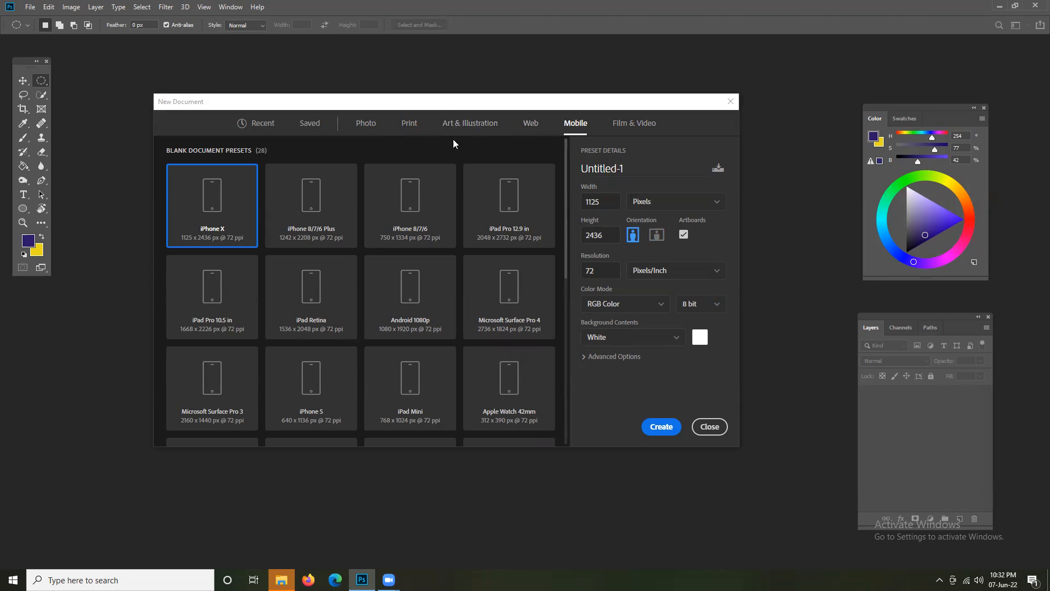
{"action": "left_click", "coordinate": [660, 205]}
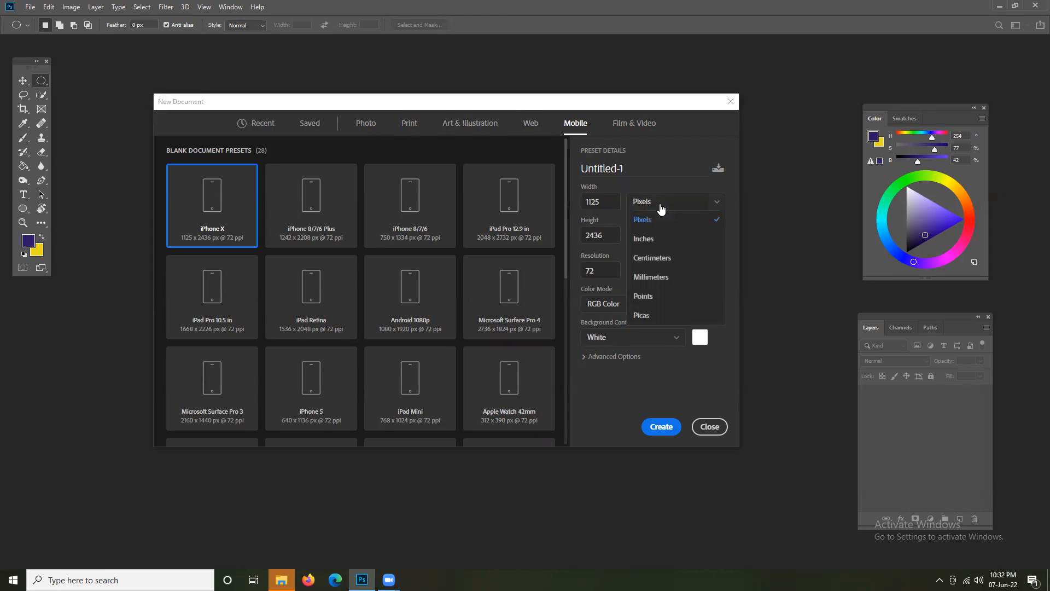
{"action": "left_click", "coordinate": [642, 241]}
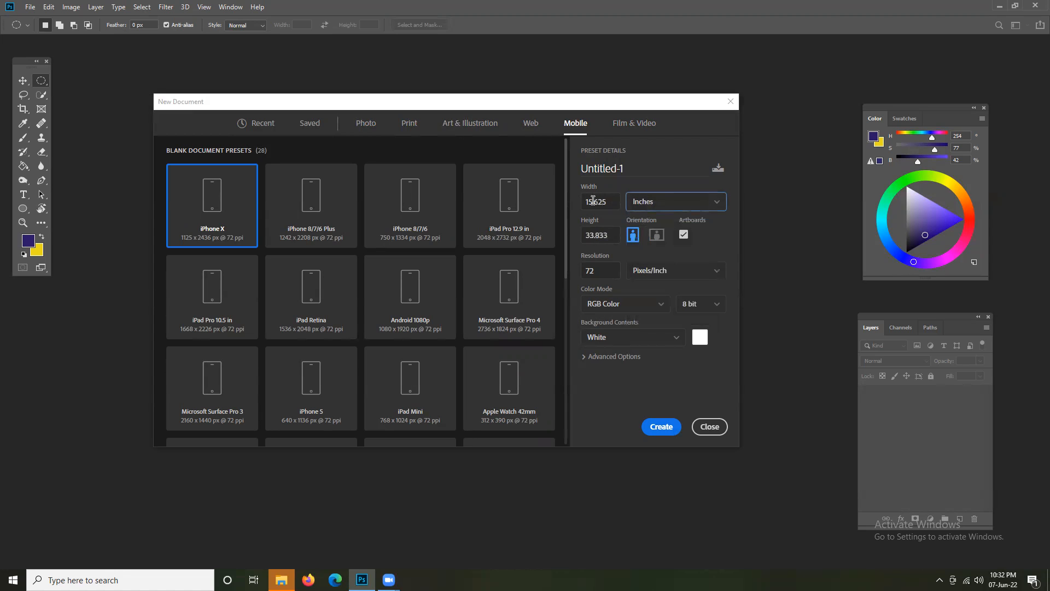
Create a 1 by 1 inch document at 300 pixels/inch based on the Print Letter preset.
{"action": "left_click", "coordinate": [408, 126]}
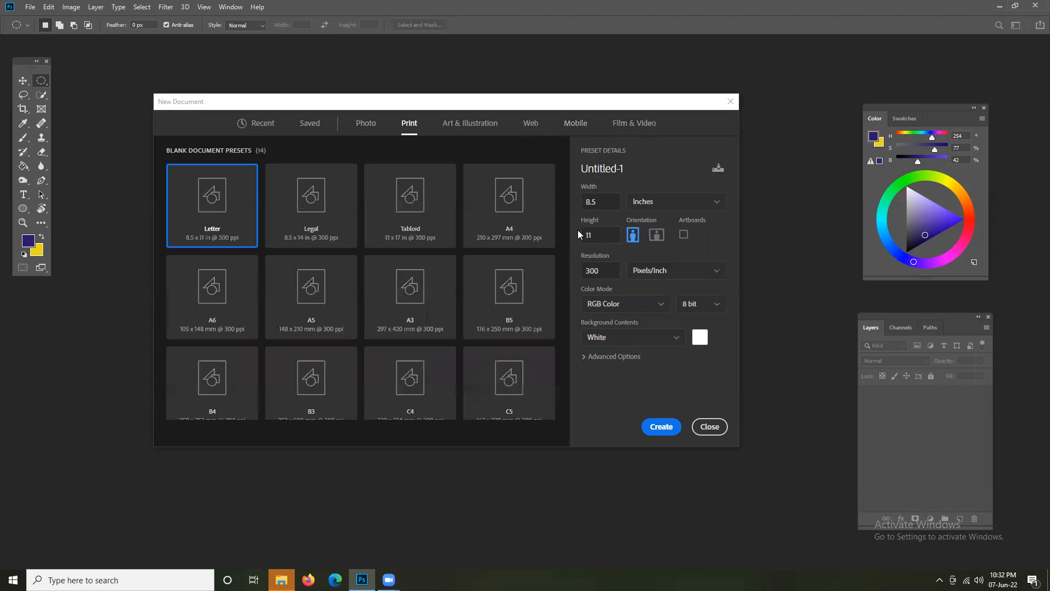
{"action": "double_click", "coordinate": [606, 201]}
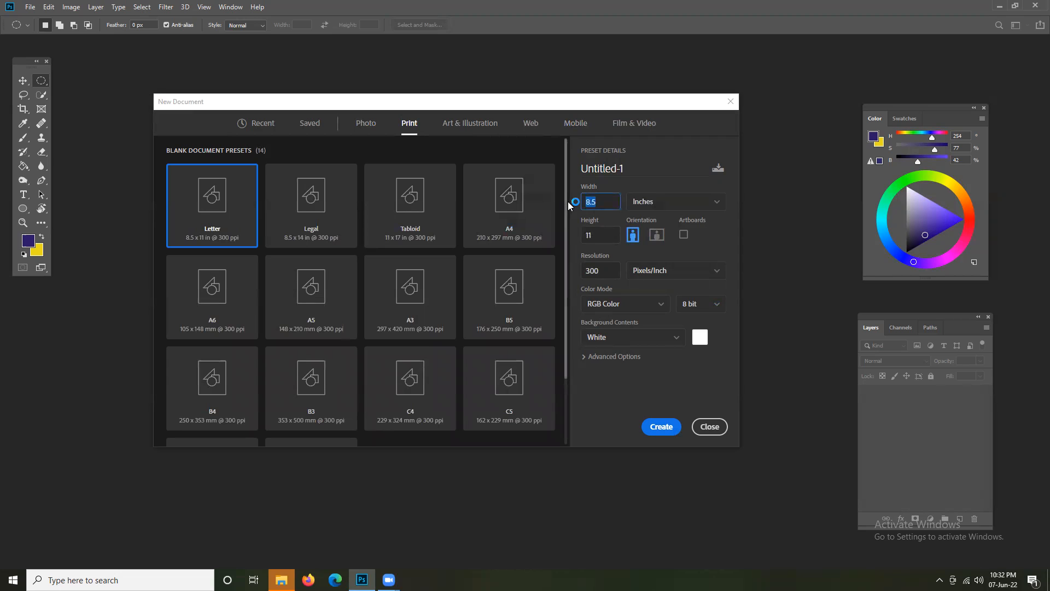
{"action": "type", "text": "1"}
{"action": "double_click", "coordinate": [602, 230]}
{"action": "type", "text": "1"}
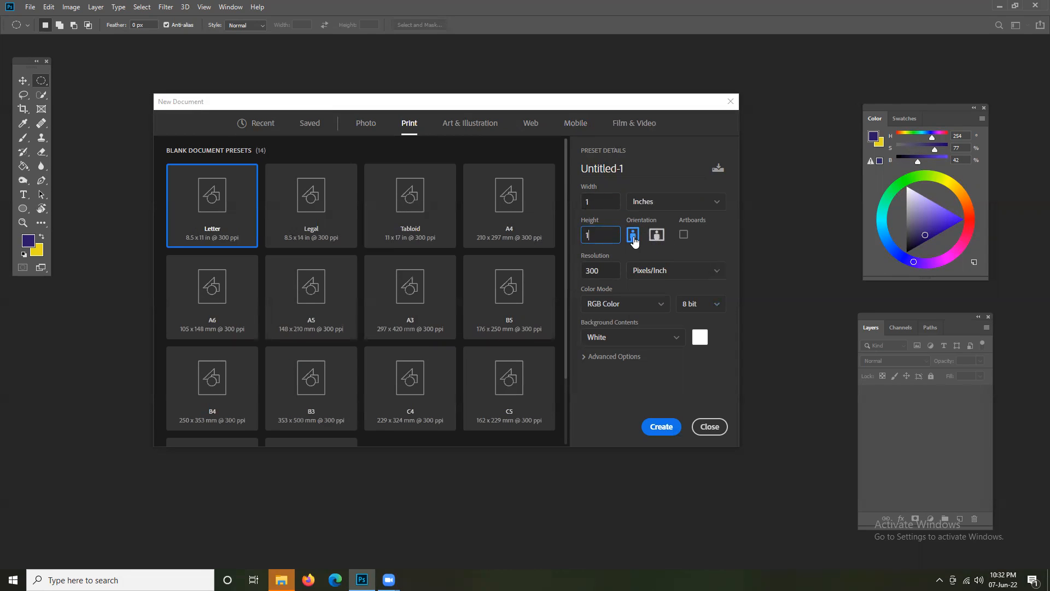
{"action": "left_click", "coordinate": [661, 427]}
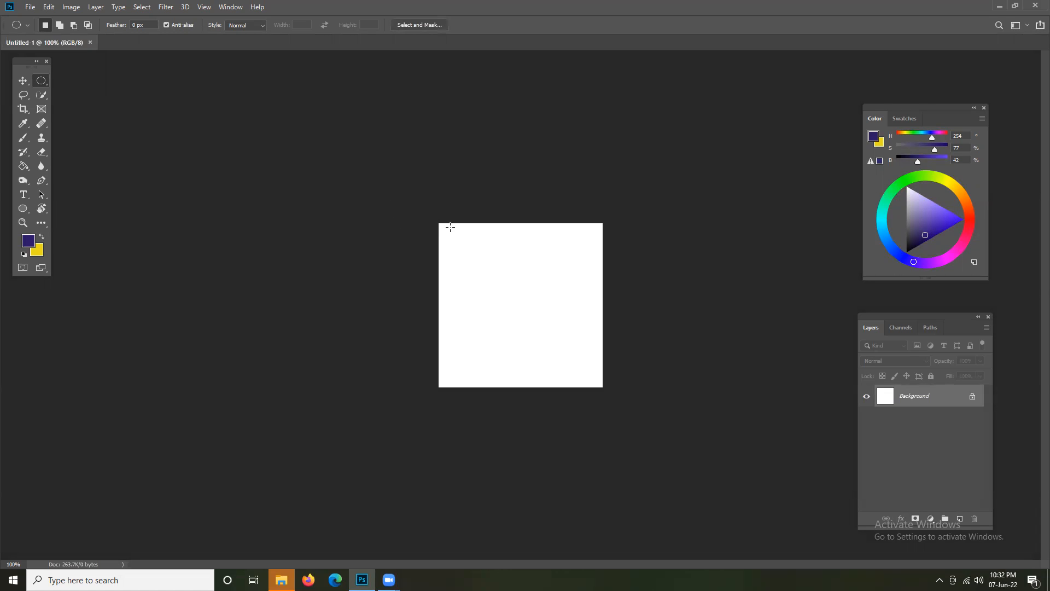
Make a large elliptical selection nearly filling the canvas and fill it with the dark blue foreground colour on a new layer.
{"action": "left_click_drag", "start_coordinate": [450, 226], "coordinate": [594, 384]}
{"action": "left_click_drag", "start_coordinate": [593, 385], "coordinate": [593, 386]}
{"action": "left_click", "coordinate": [960, 518]}
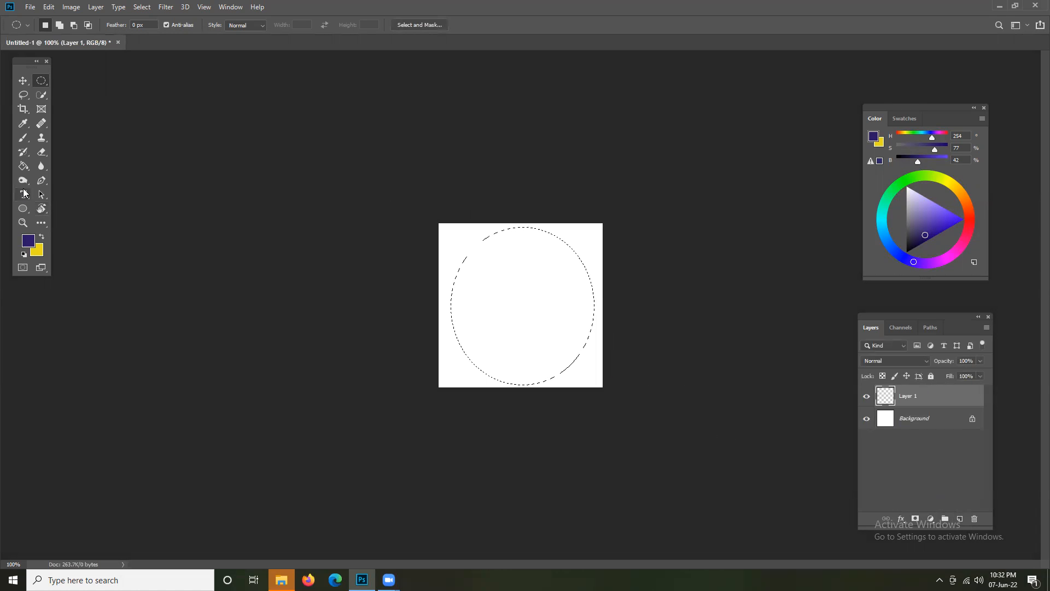
{"action": "left_click", "coordinate": [23, 166]}
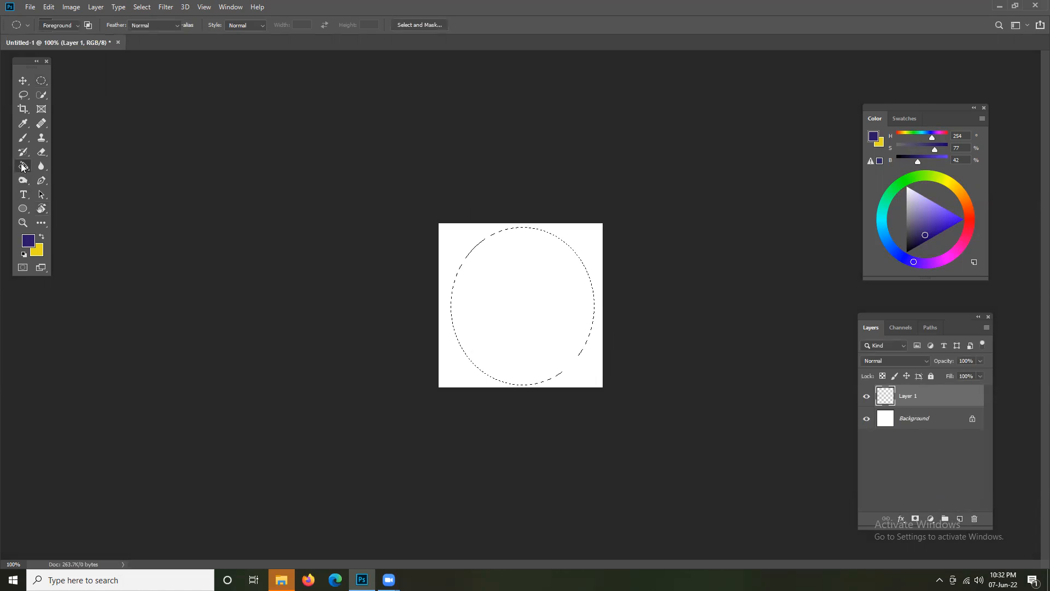
{"action": "left_click", "coordinate": [499, 299]}
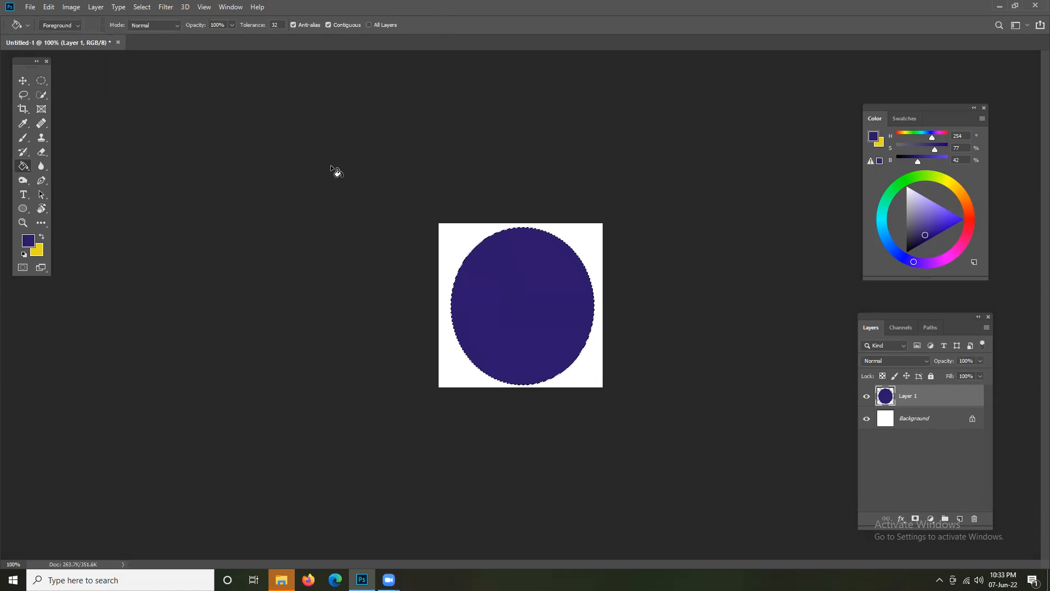
Magnify the filled ellipse to 700% to examine its pixel grid, and zoom back out to 300%.
{"action": "left_click", "coordinate": [42, 80]}
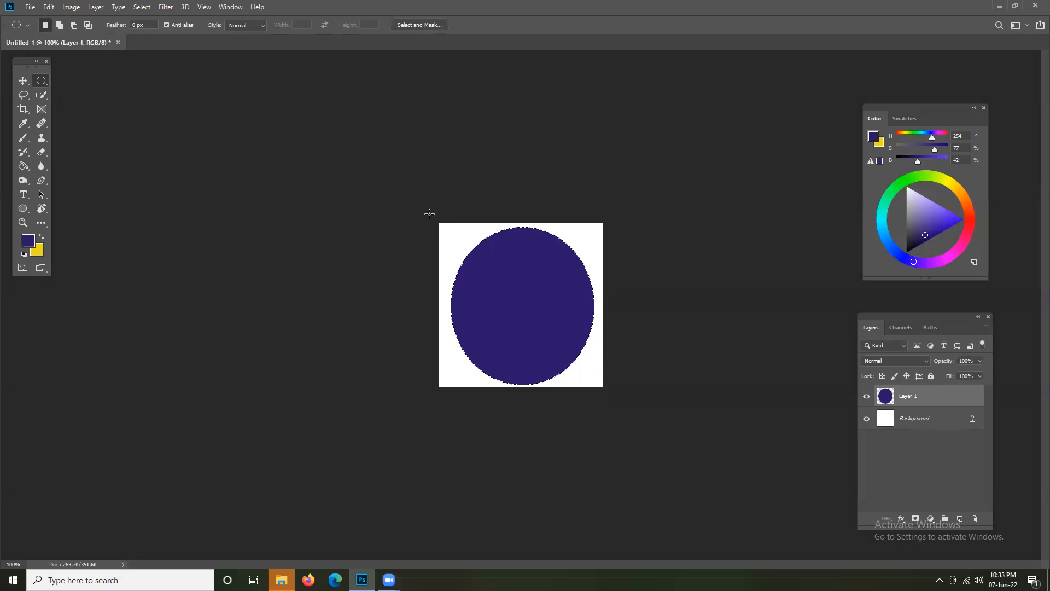
{"action": "left_click", "coordinate": [23, 222]}
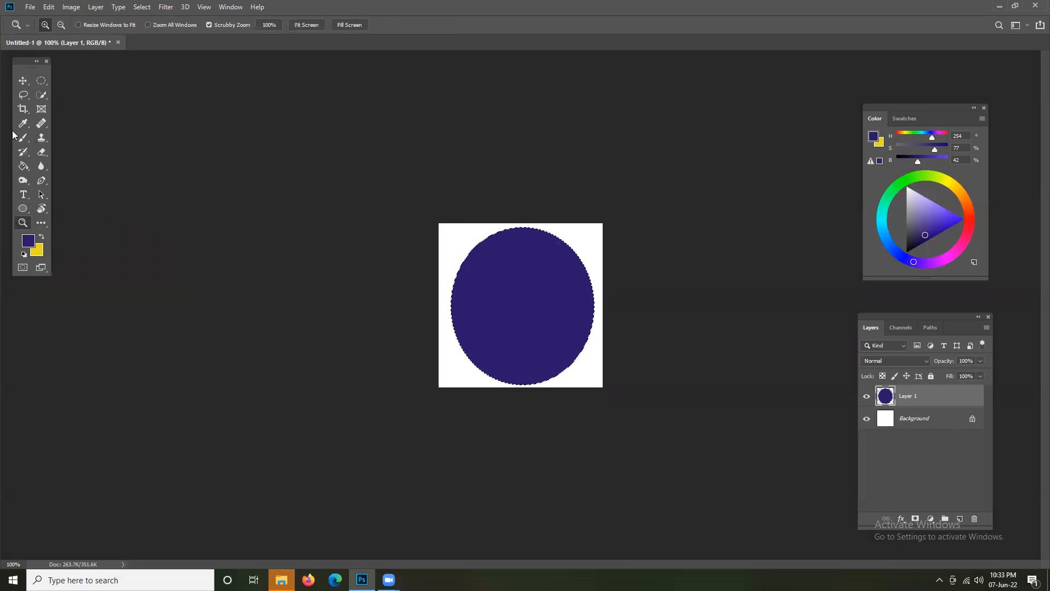
{"action": "left_click", "coordinate": [41, 82]}
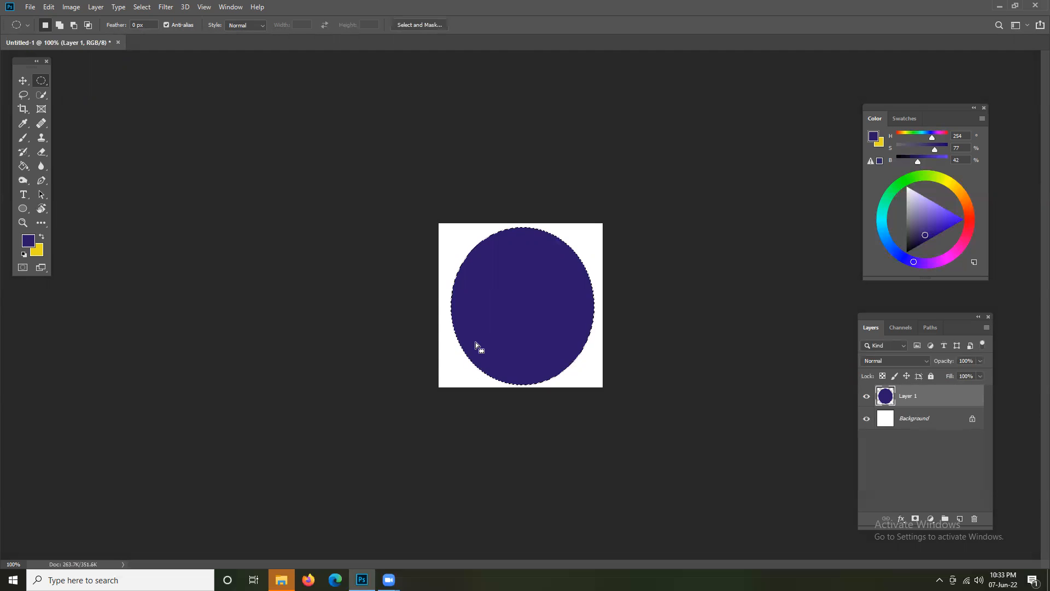
{"action": "key", "text": "ctrl+plus"}
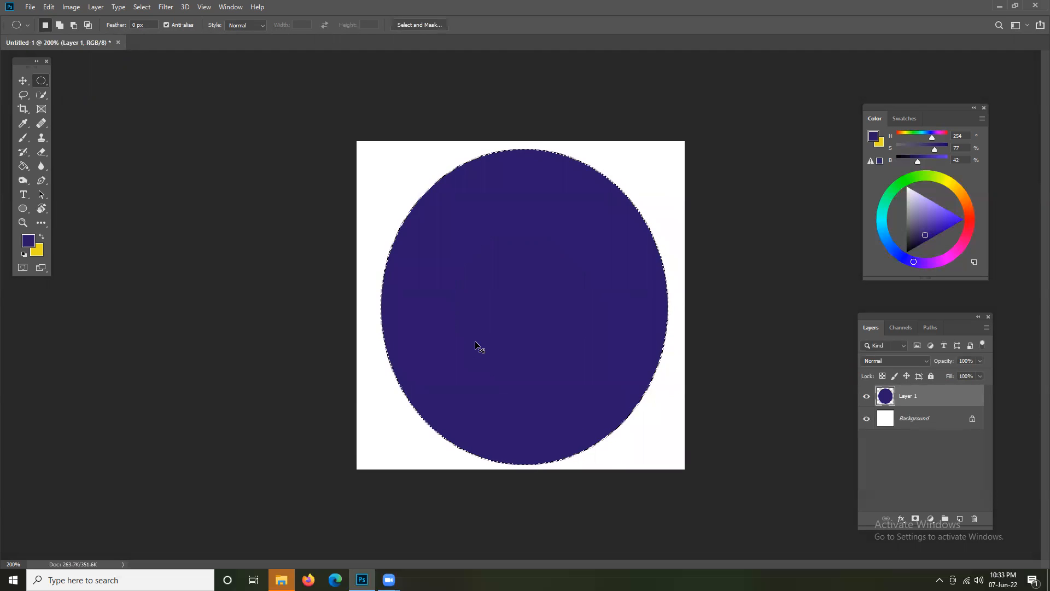
{"action": "key", "text": "ctrl+plus"}
{"action": "key", "text": "ctrl+plus"}
{"action": "key", "text": "ctrl+plus"}
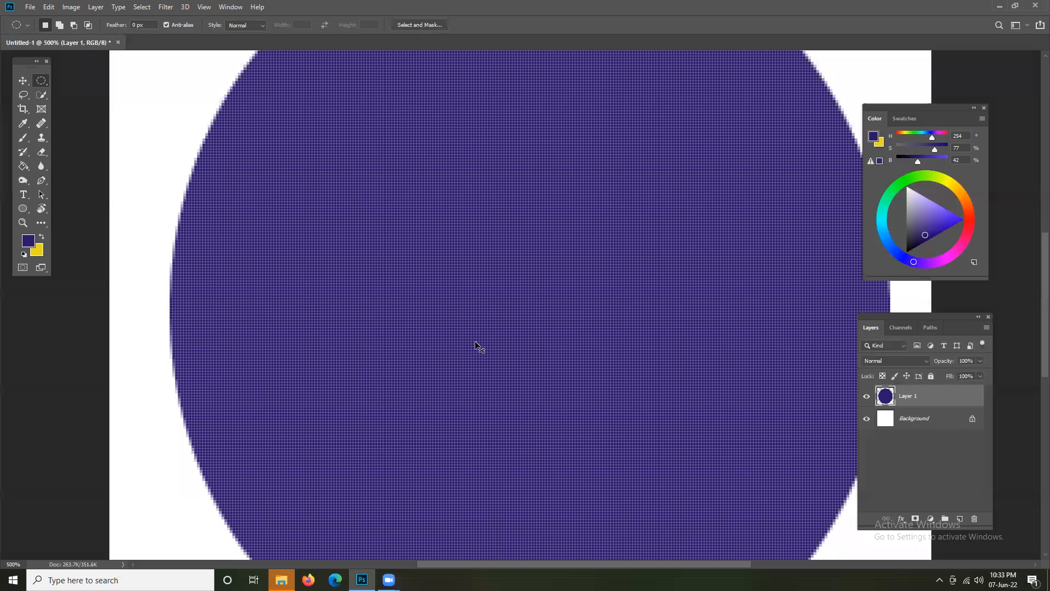
{"action": "key", "text": "ctrl+plus"}
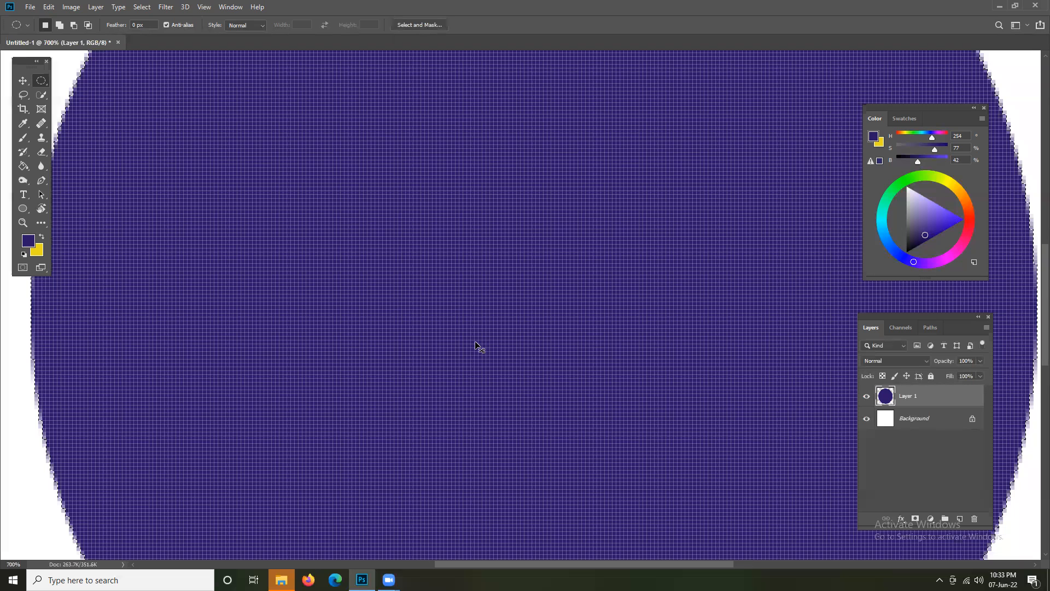
{"action": "key", "text": "z"}
{"action": "key", "text": "ctrl+minus"}
{"action": "key", "text": "ctrl+minus"}
{"action": "key", "text": "ctrl+minus"}
{"action": "key", "text": "ctrl+minus"}
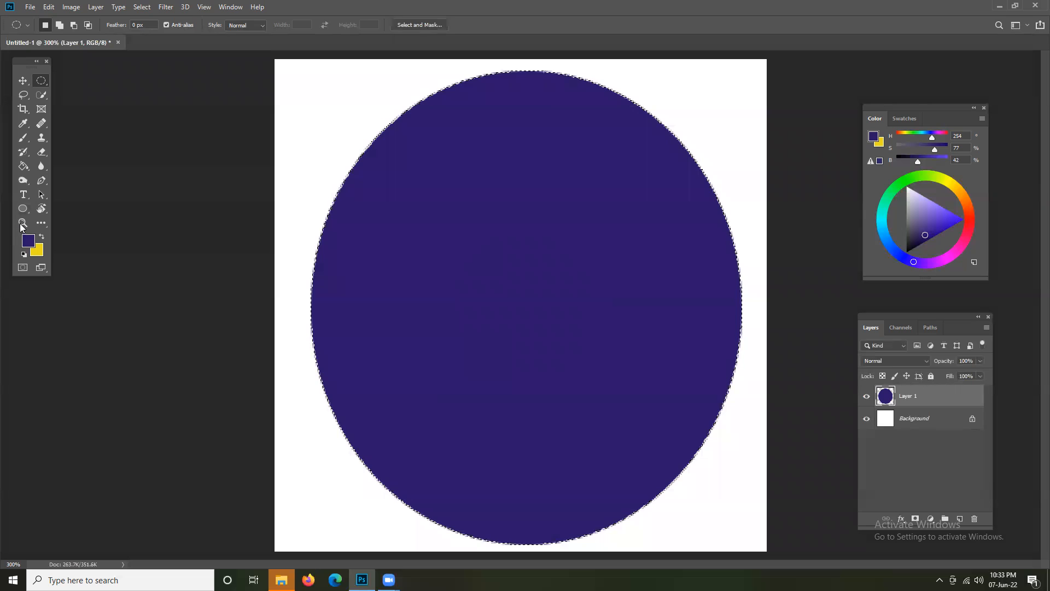
Examine the individual pixels along the ellipse's edge with the Zoom tool at about 6500%, and return the view to 100%.
{"action": "left_click_drag", "start_coordinate": [385, 318], "coordinate": [403, 302]}
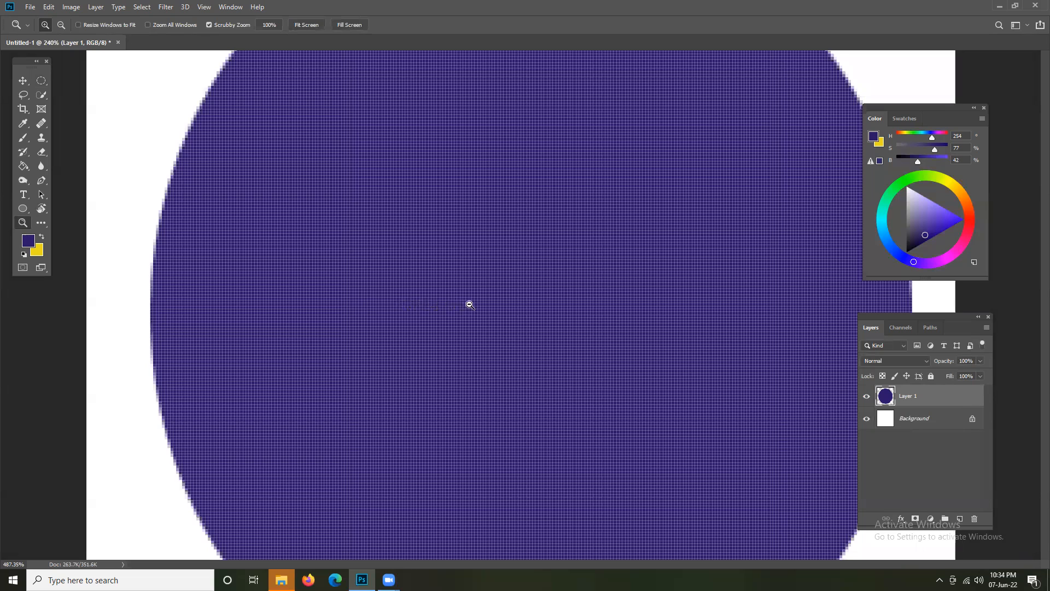
{"action": "left_click_drag", "start_coordinate": [473, 303], "coordinate": [494, 305]}
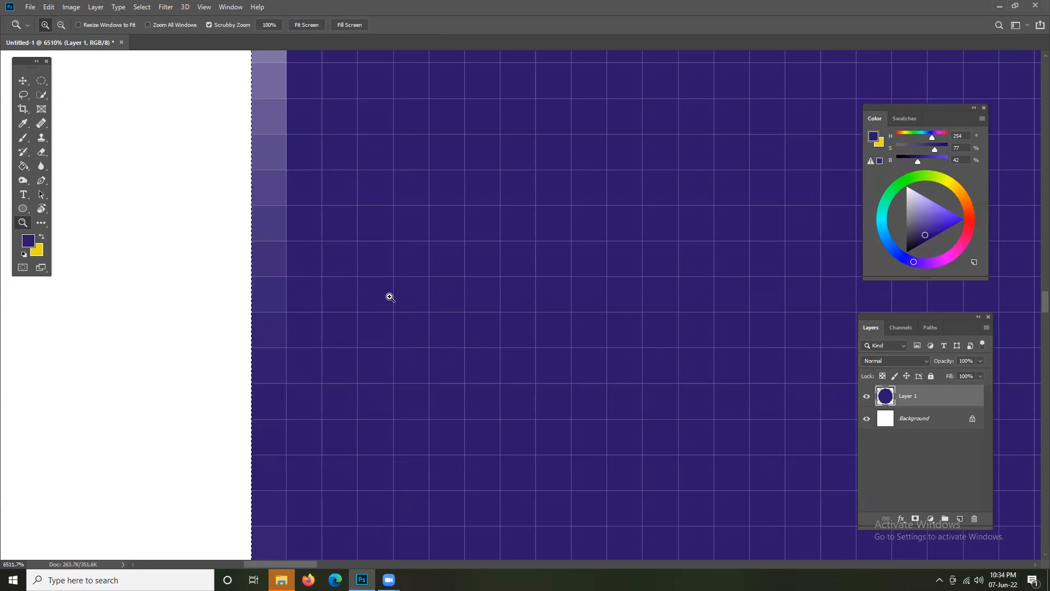
{"action": "right_click", "coordinate": [393, 300]}
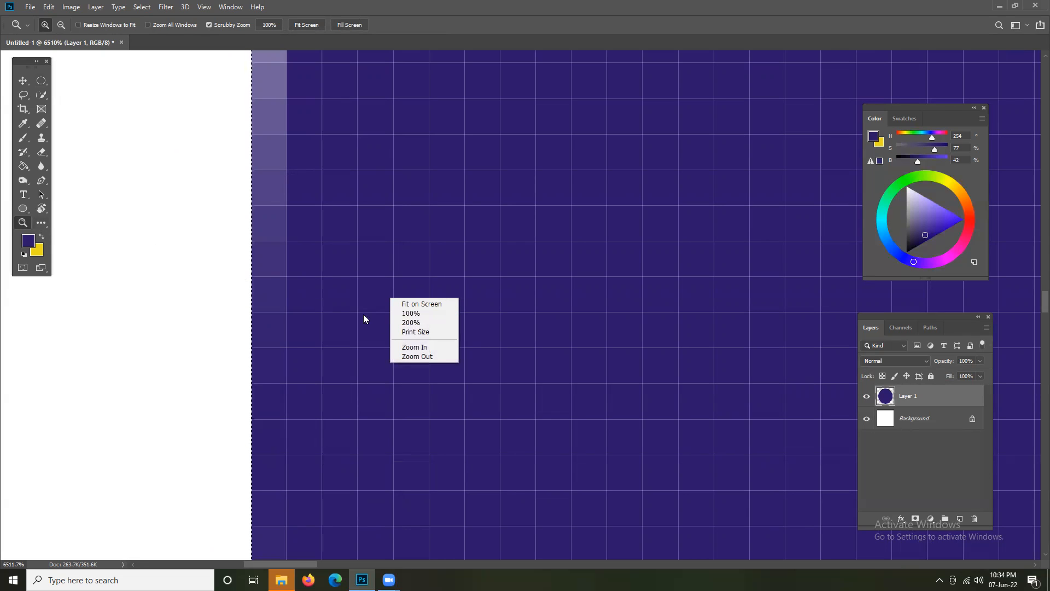
{"action": "right_click", "coordinate": [357, 281]}
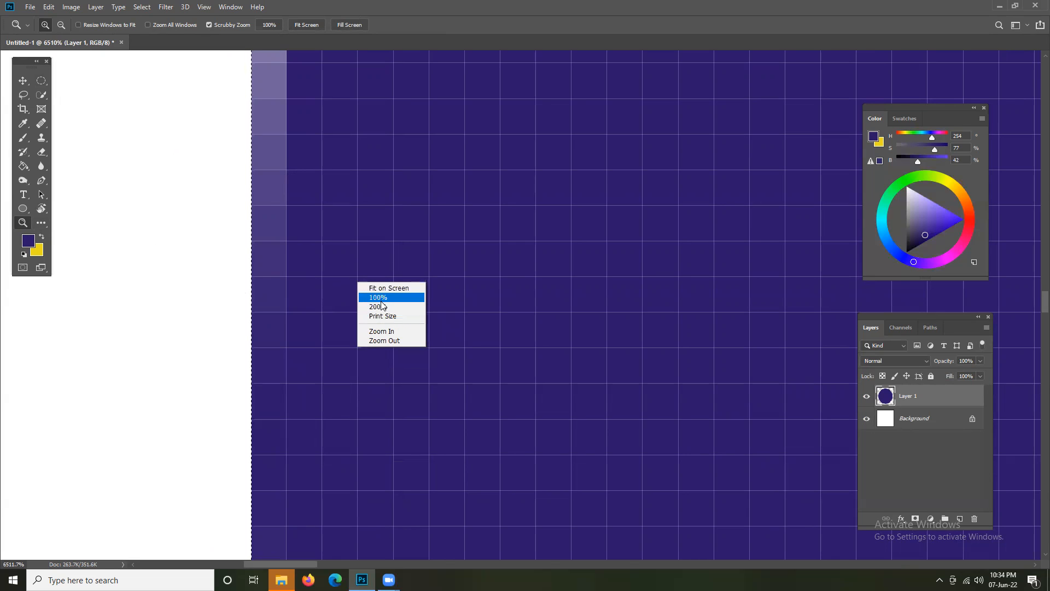
{"action": "left_click", "coordinate": [382, 298]}
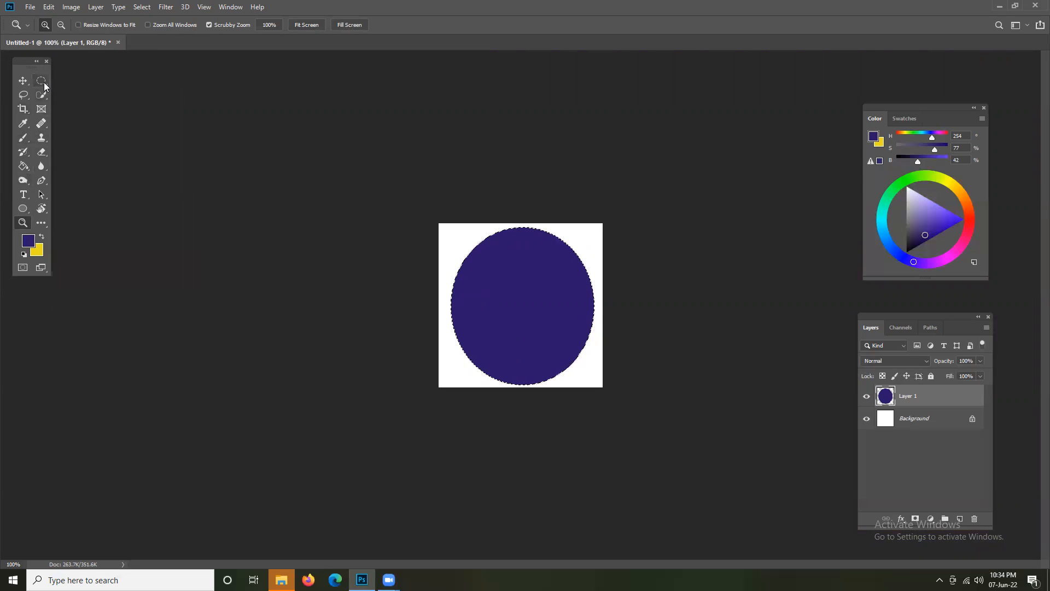
Deselect the elliptical selection around the blue ellipse.
{"action": "left_click", "coordinate": [141, 7]}
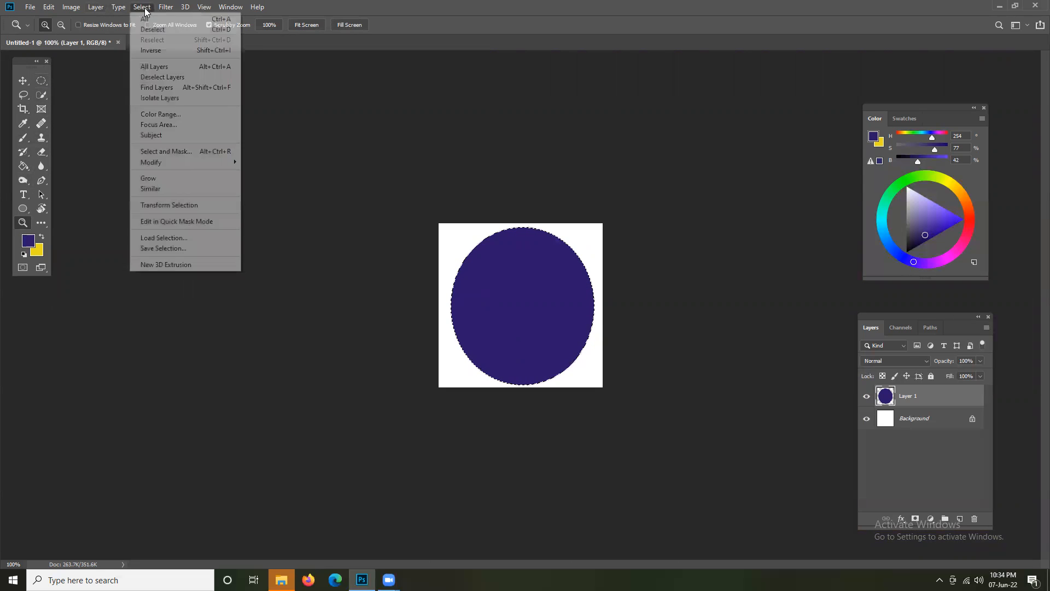
{"action": "left_click", "coordinate": [228, 32]}
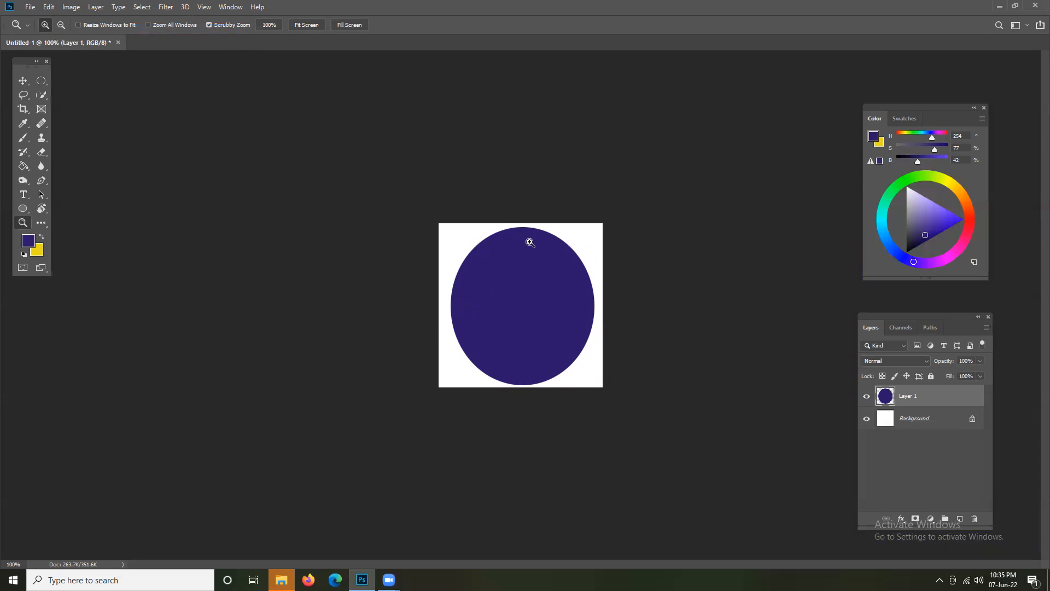
Examine the blue ellipse at 200% and its edge pixels at up to about 5400% magnification, and return the view to 100%.
{"action": "right_click", "coordinate": [552, 301]}
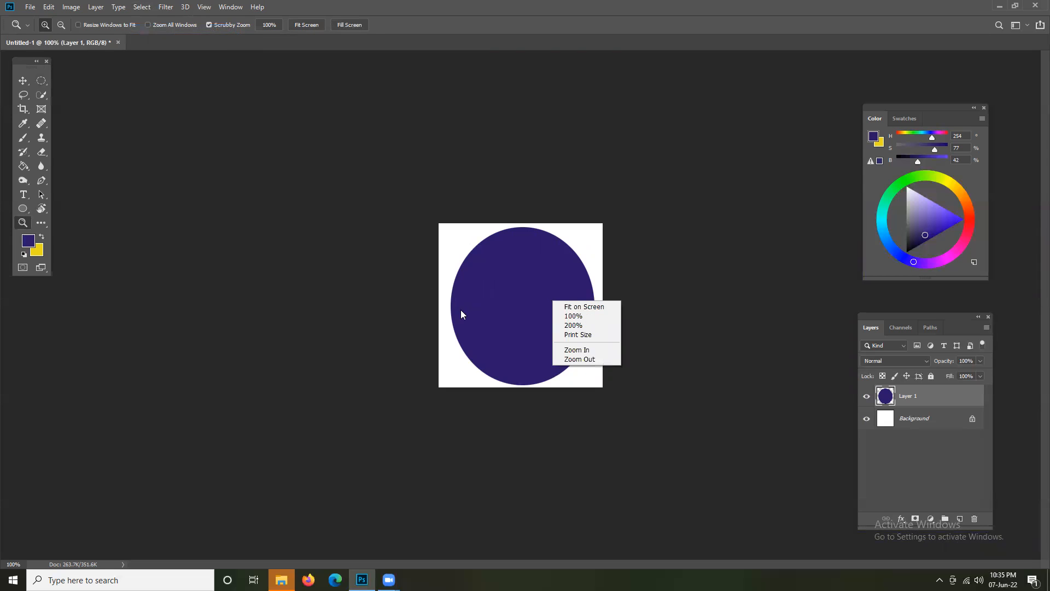
{"action": "right_click", "coordinate": [511, 288]}
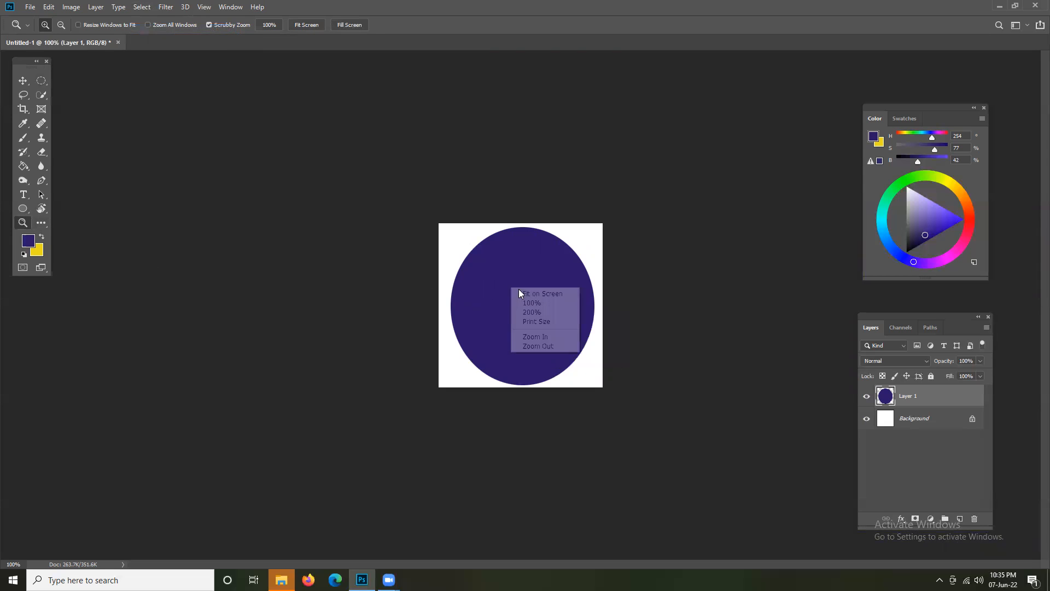
{"action": "left_click", "coordinate": [536, 315]}
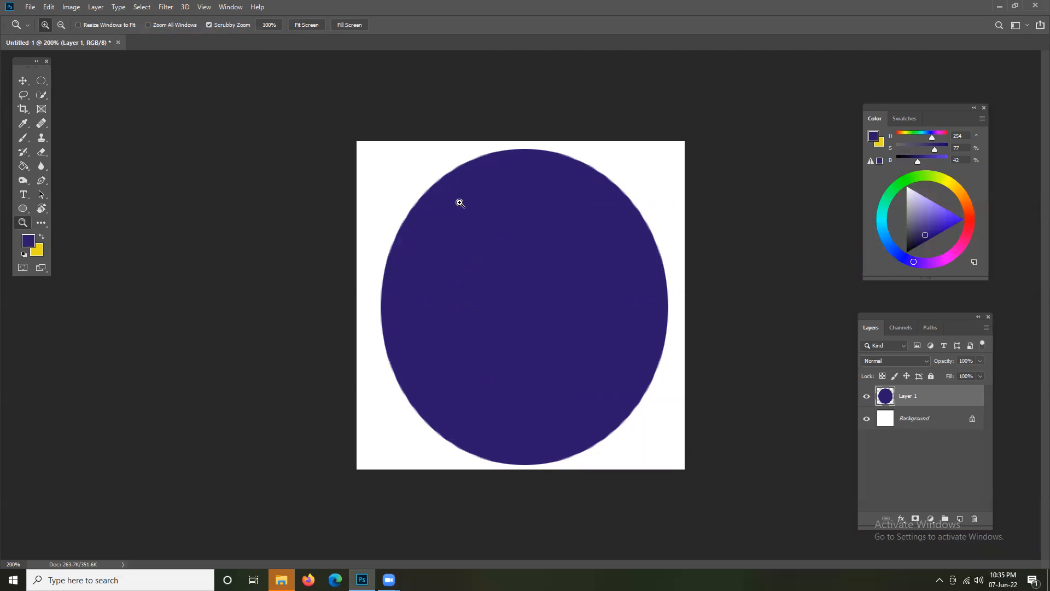
{"action": "right_click", "coordinate": [493, 239]}
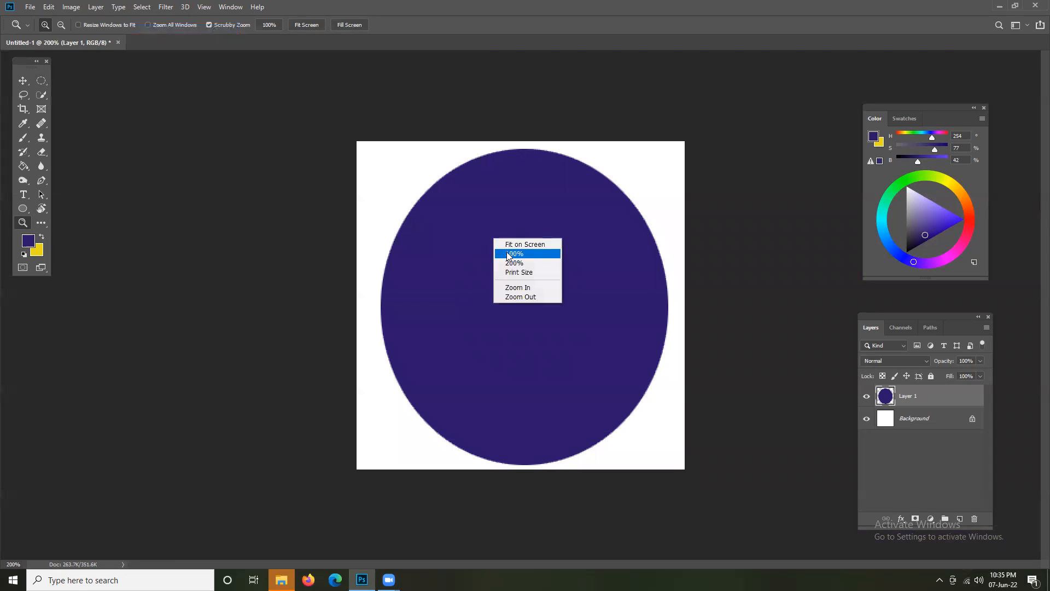
{"action": "left_click", "coordinate": [464, 244]}
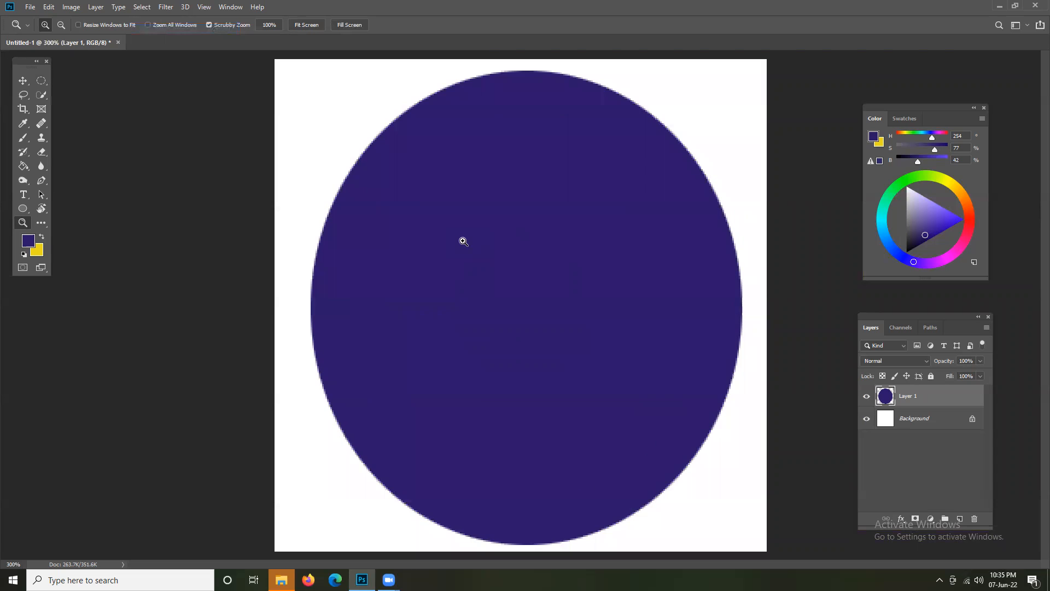
{"action": "left_click", "coordinate": [447, 227]}
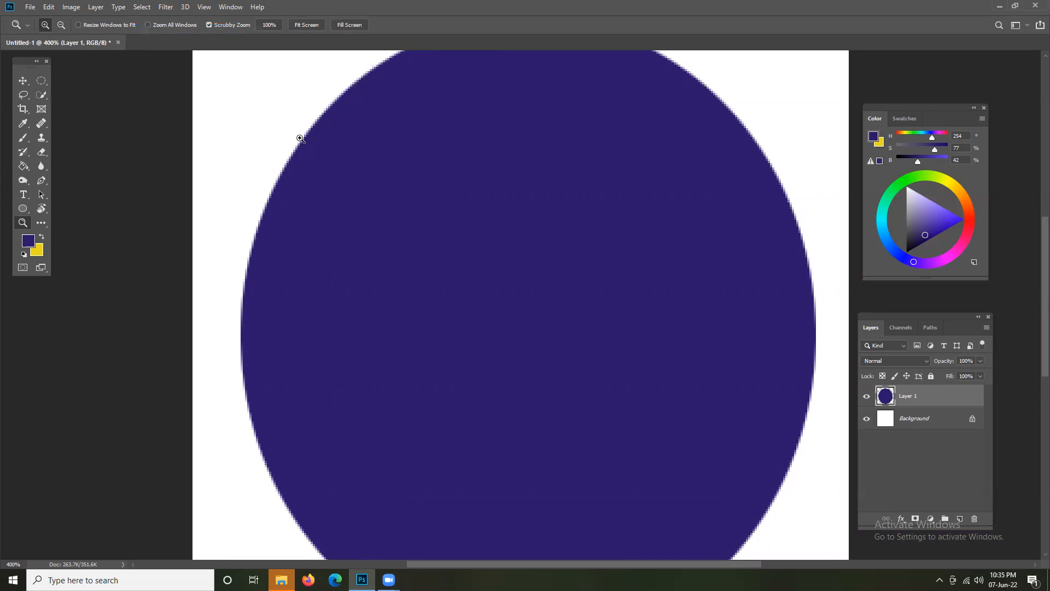
{"action": "left_click_drag", "start_coordinate": [316, 122], "coordinate": [329, 124]}
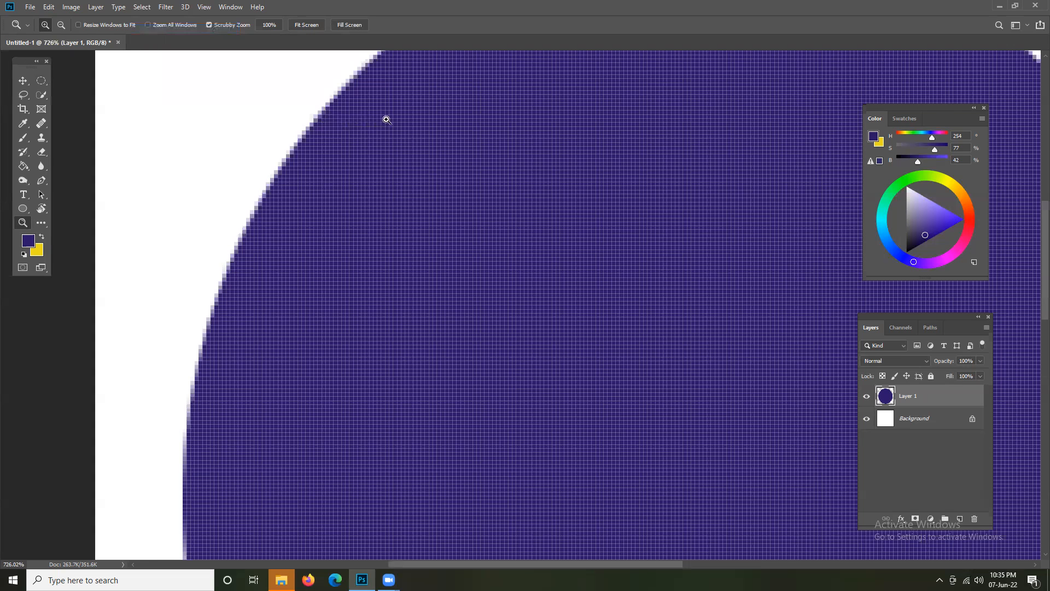
{"action": "left_click_drag", "start_coordinate": [246, 111], "coordinate": [266, 107]}
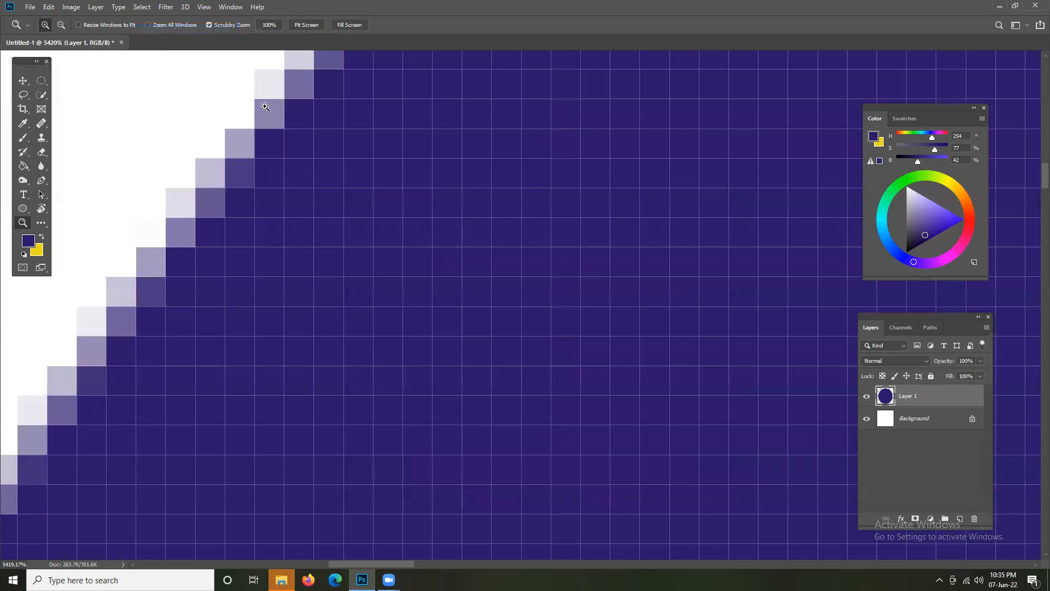
{"action": "right_click", "coordinate": [288, 123]}
{"action": "left_click", "coordinate": [317, 134]}
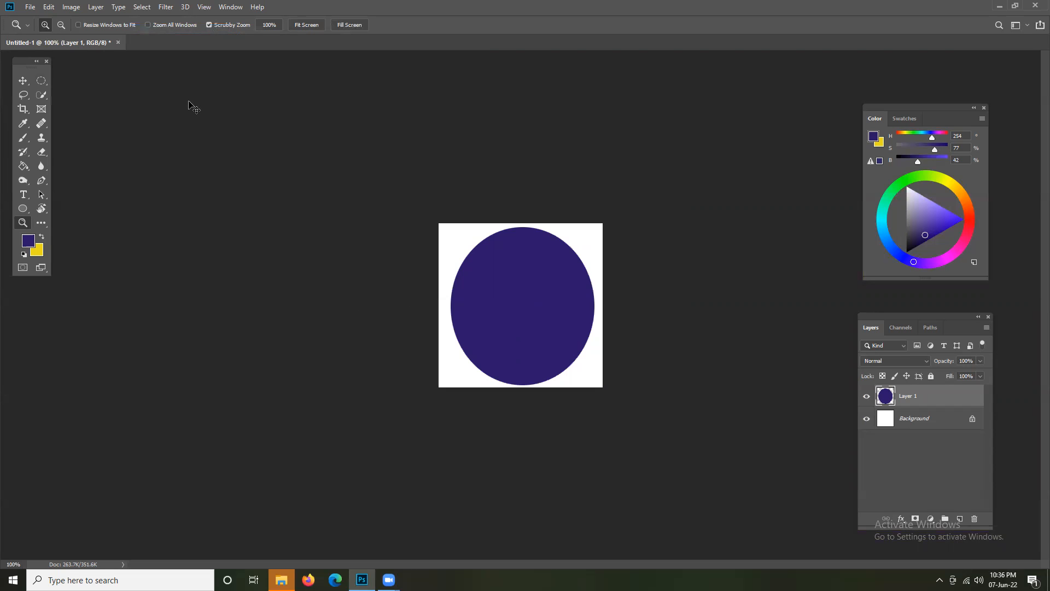
Create a new 1 x 1 inch RGB document with a white background and a resolution of 12 pixels/inch.
{"action": "key", "text": "ctrl+n"}
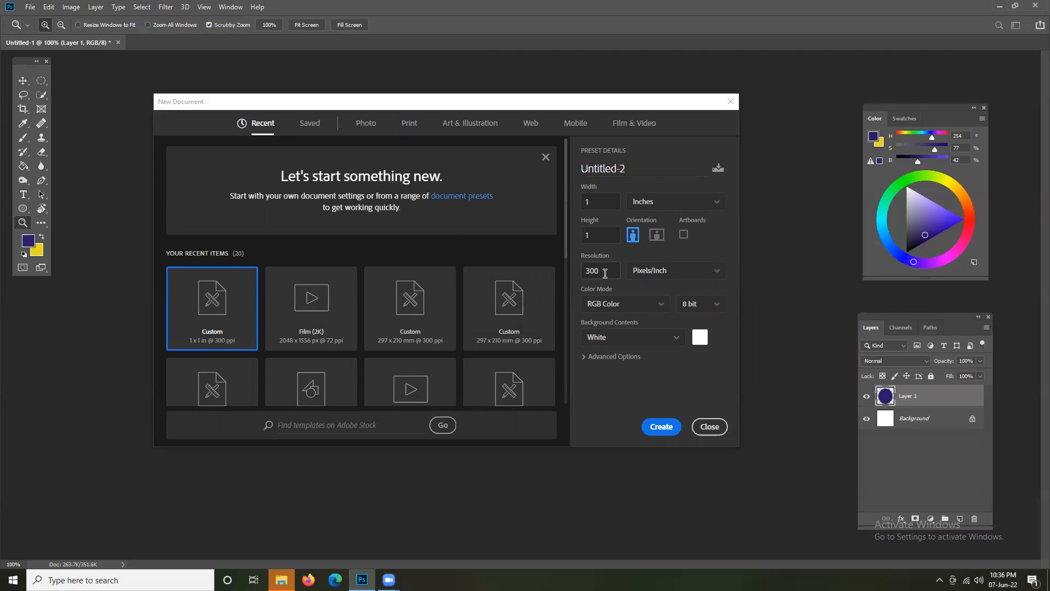
{"action": "left_click_drag", "start_coordinate": [607, 271], "coordinate": [582, 273]}
{"action": "type", "text": "12"}
{"action": "left_click", "coordinate": [666, 433]}
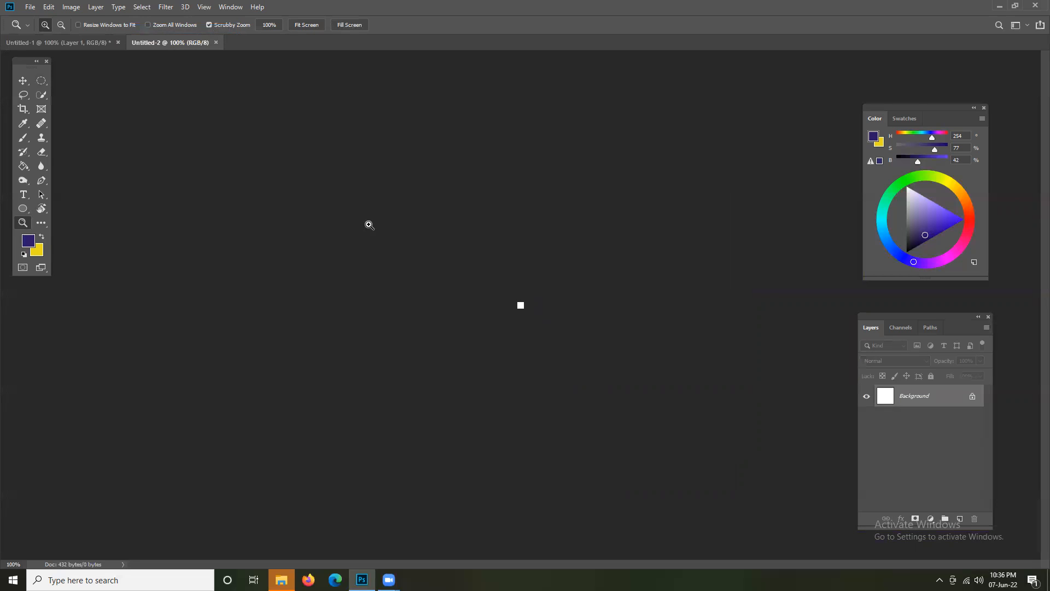
Compare the canvas sizes of the 300 ppi and 12 ppi documents, viewing each at 100%.
{"action": "left_click", "coordinate": [81, 44]}
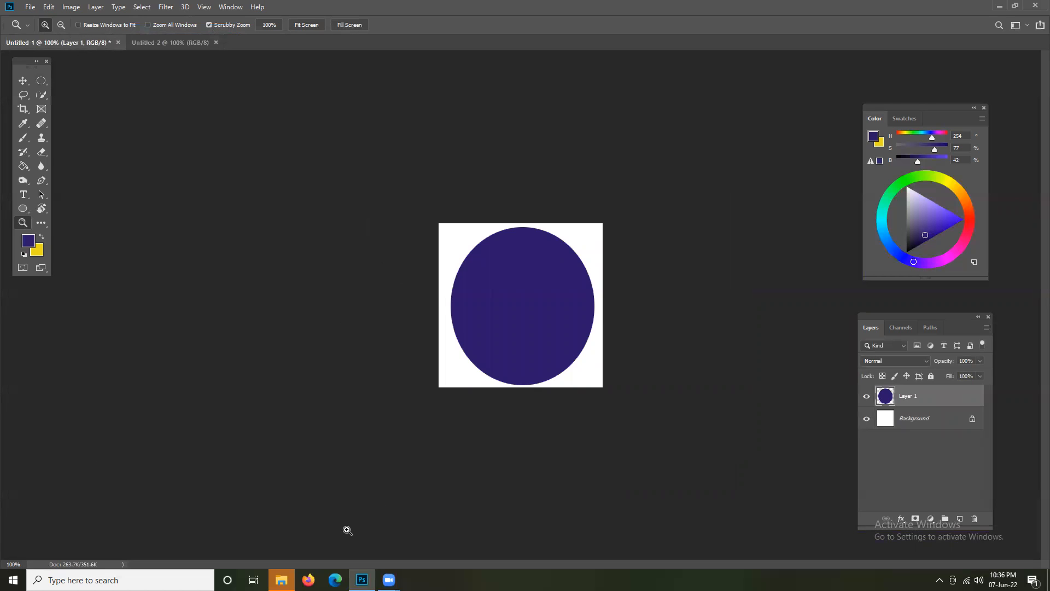
{"action": "right_click", "coordinate": [492, 299]}
{"action": "left_click", "coordinate": [526, 314]}
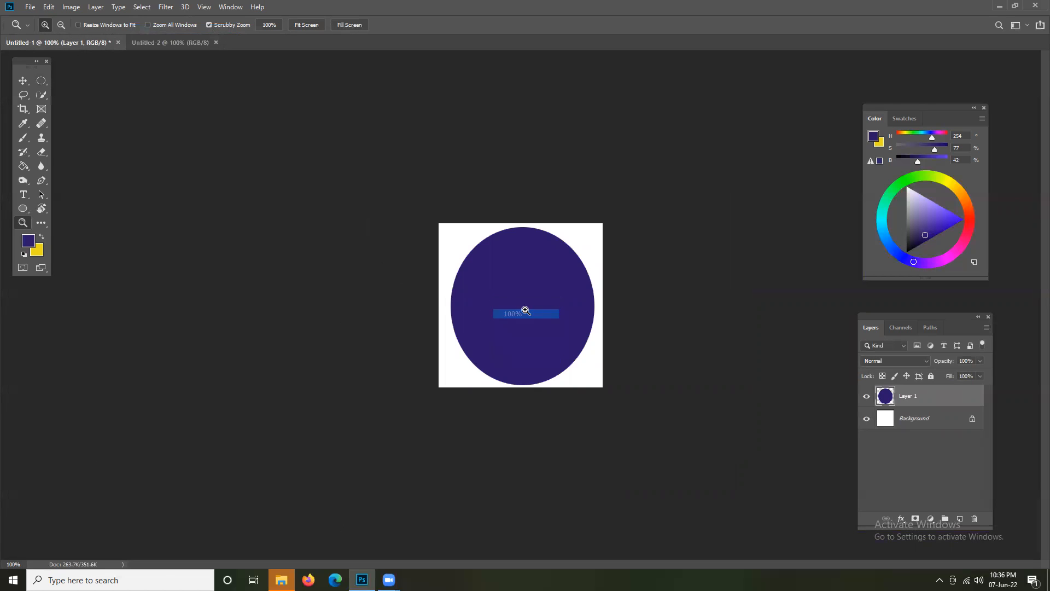
{"action": "left_click", "coordinate": [182, 42]}
{"action": "right_click", "coordinate": [521, 305]}
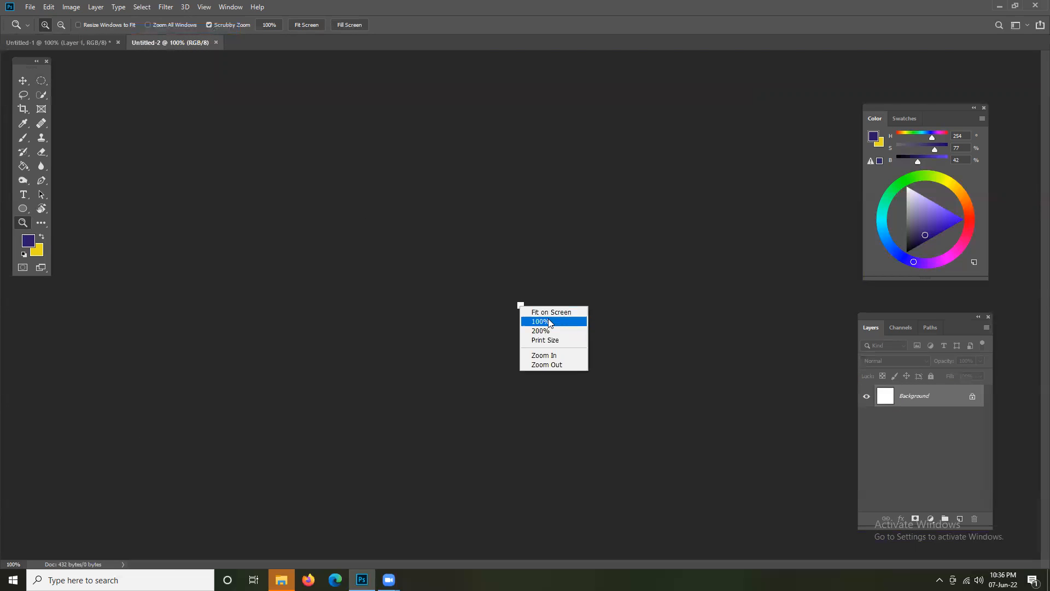
{"action": "left_click", "coordinate": [541, 289]}
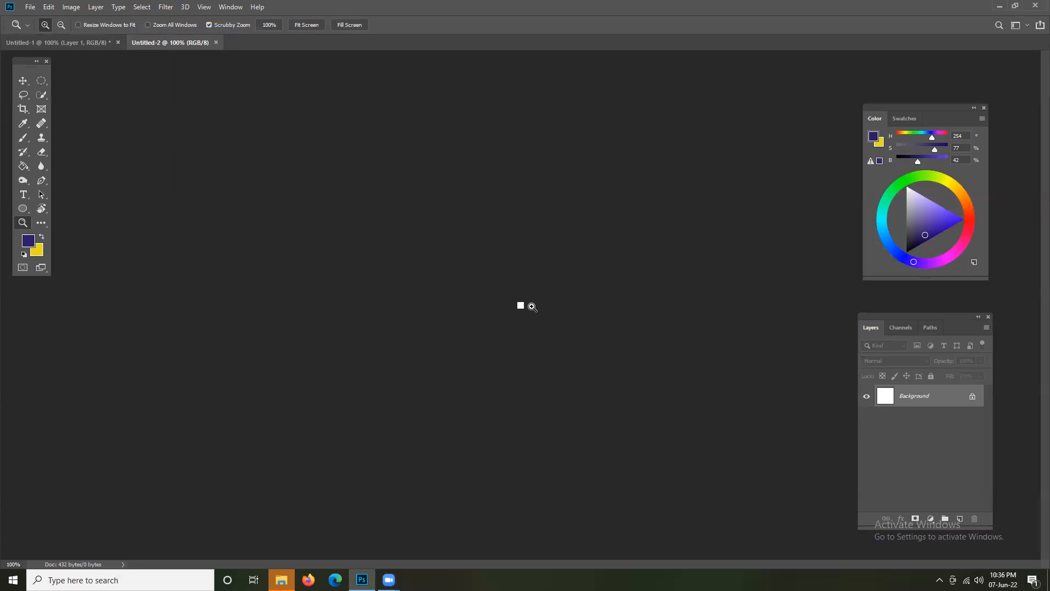
Make an elliptical selection on the 12 ppi canvas and fill it with the foreground colour in Normal mode at 100% opacity.
{"action": "left_click", "coordinate": [40, 81]}
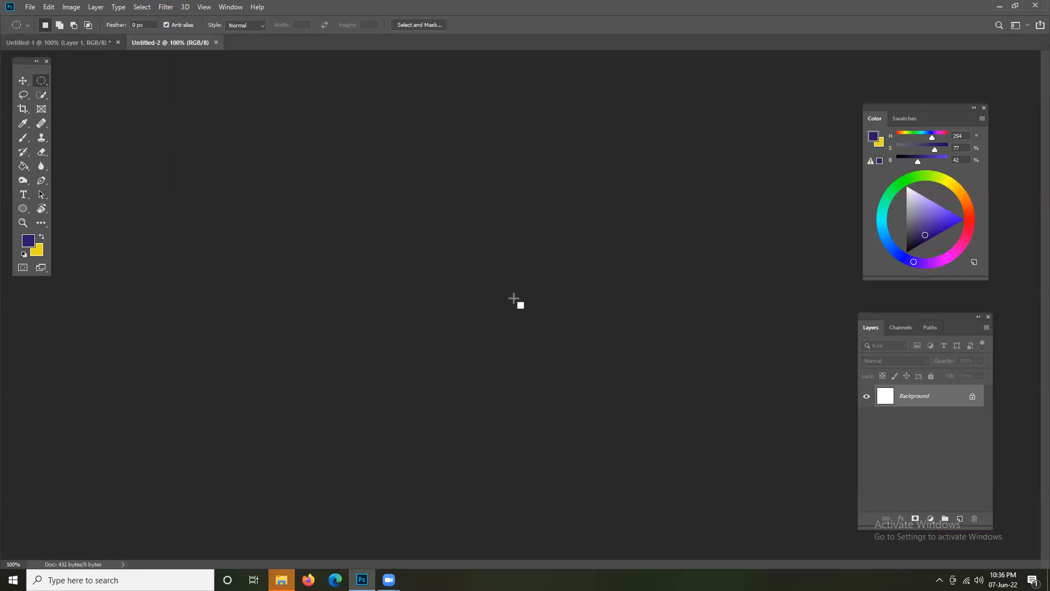
{"action": "left_click_drag", "start_coordinate": [521, 302], "coordinate": [524, 309]}
{"action": "left_click", "coordinate": [47, 9]}
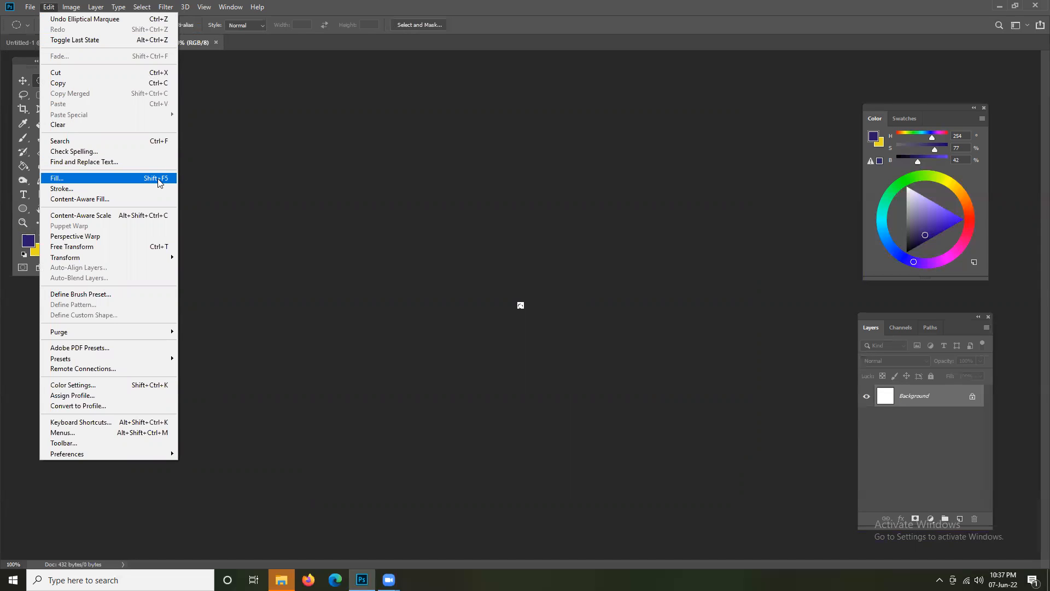
{"action": "left_click", "coordinate": [66, 184]}
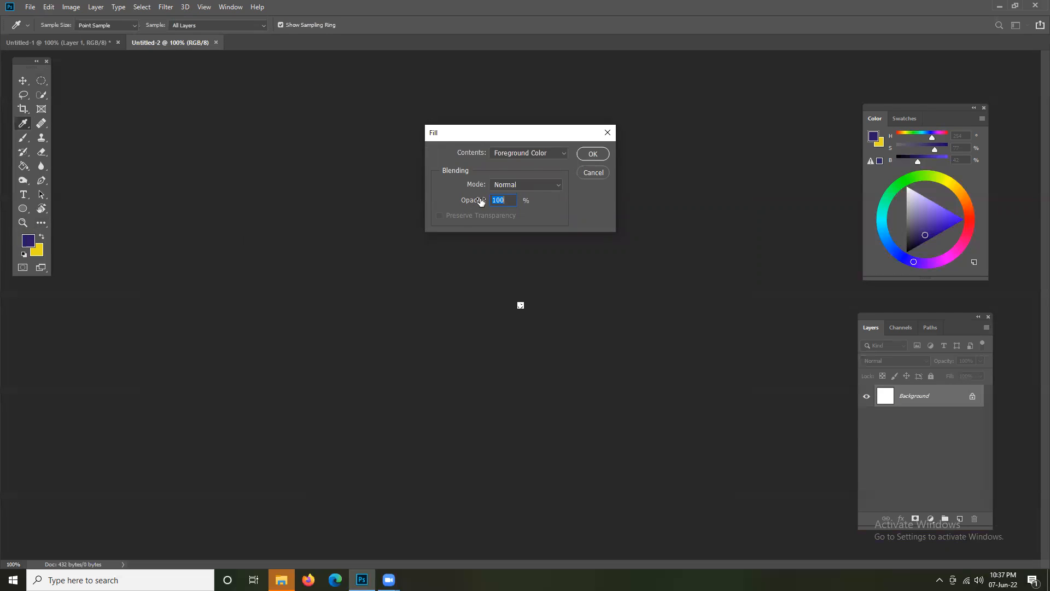
{"action": "left_click", "coordinate": [529, 155]}
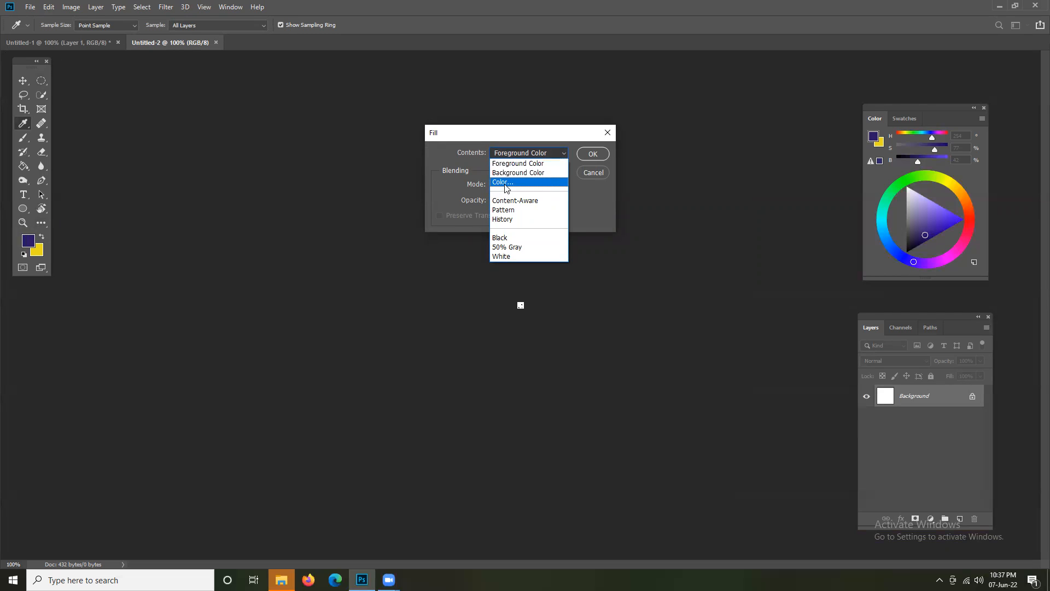
{"action": "left_click", "coordinate": [524, 164]}
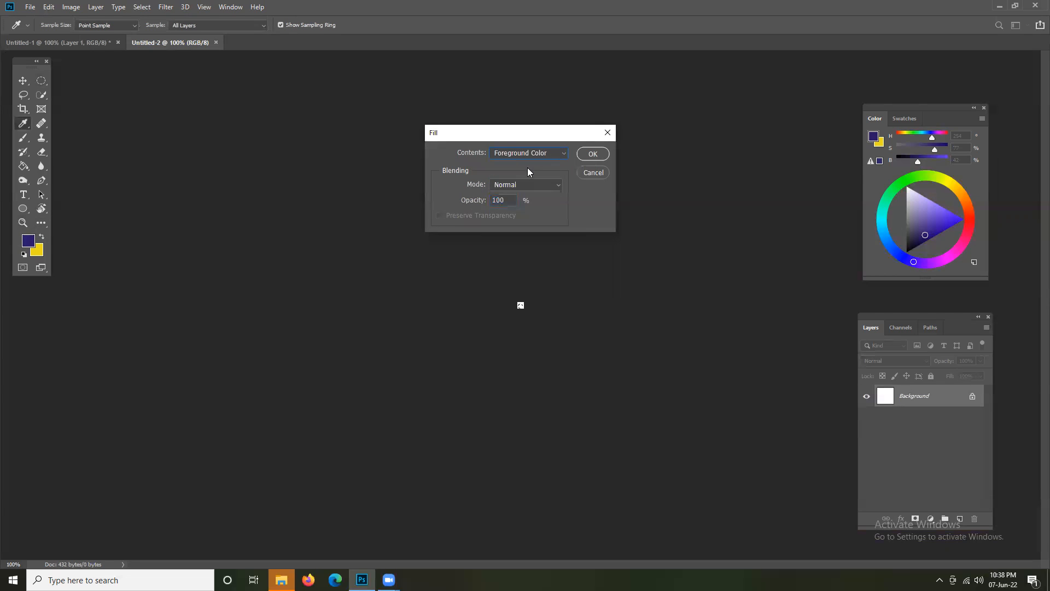
{"action": "left_click", "coordinate": [591, 156]}
{"action": "key", "text": "m"}
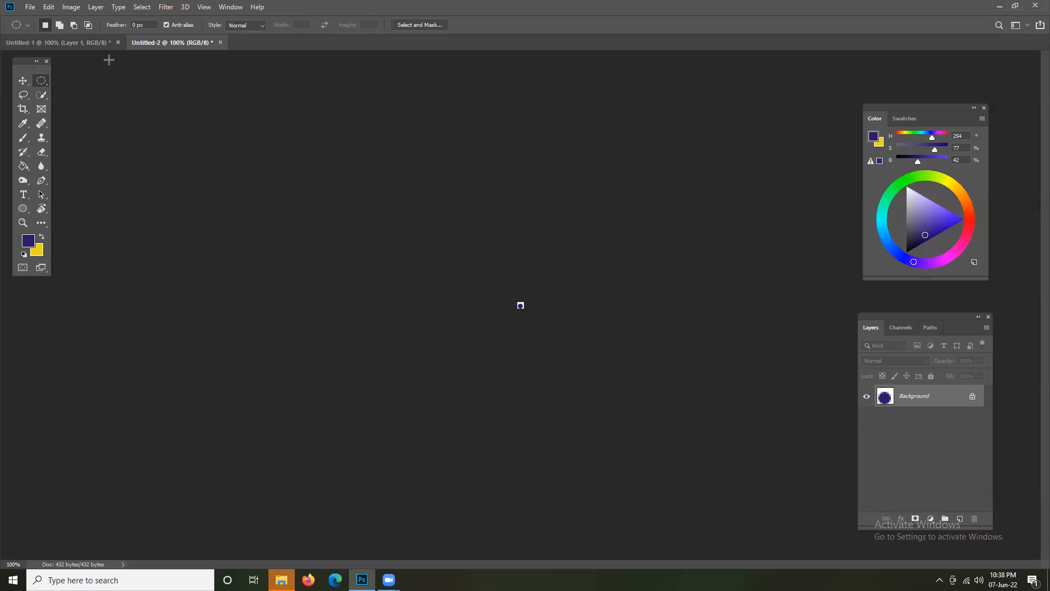
Float both documents in separate windows, arrange them side by side, and enlarge the 12 ppi document's window.
{"action": "left_click_drag", "start_coordinate": [182, 44], "coordinate": [258, 63]}
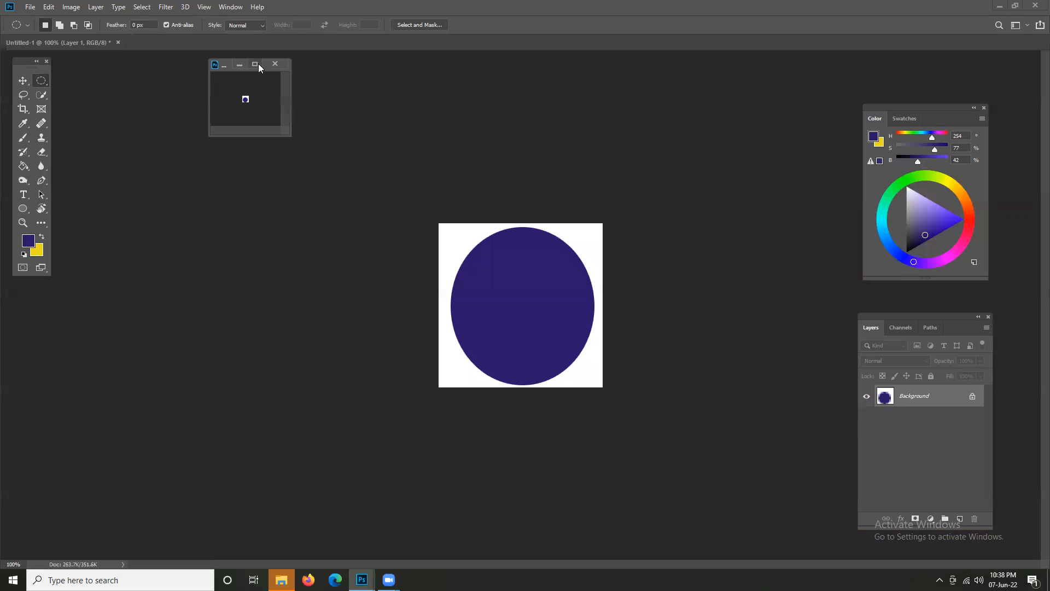
{"action": "left_click_drag", "start_coordinate": [92, 40], "coordinate": [122, 66]}
{"action": "left_click_drag", "start_coordinate": [222, 63], "coordinate": [243, 64]}
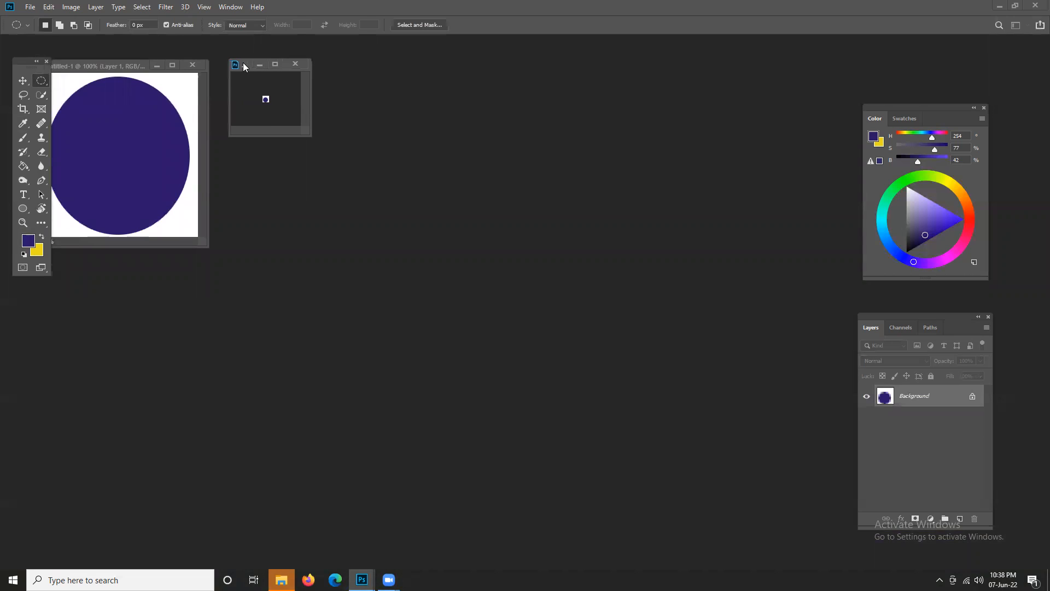
{"action": "left_click_drag", "start_coordinate": [130, 66], "coordinate": [155, 54]}
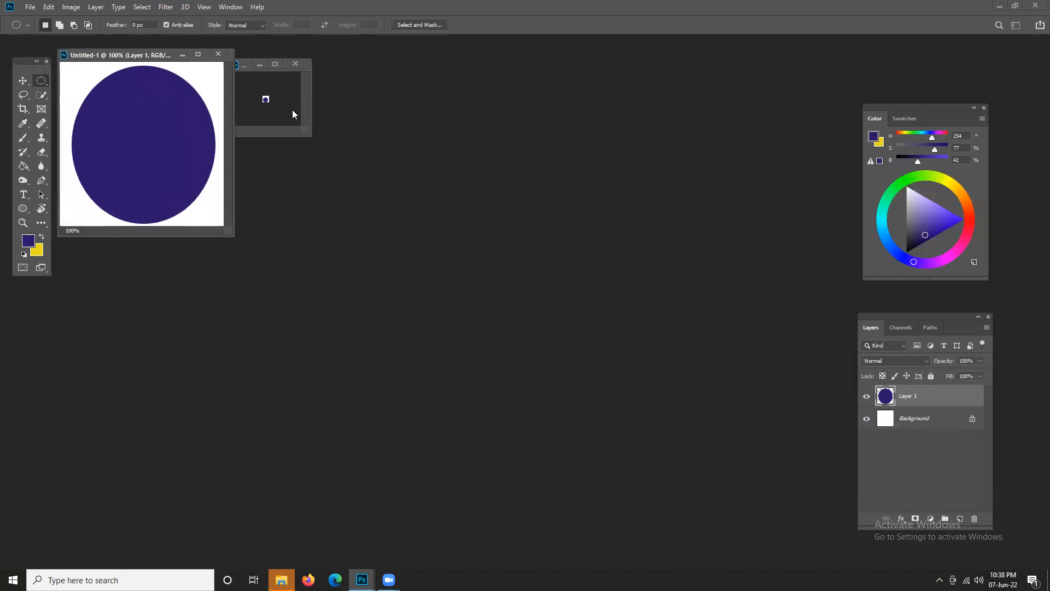
{"action": "left_click_drag", "start_coordinate": [245, 61], "coordinate": [272, 56]}
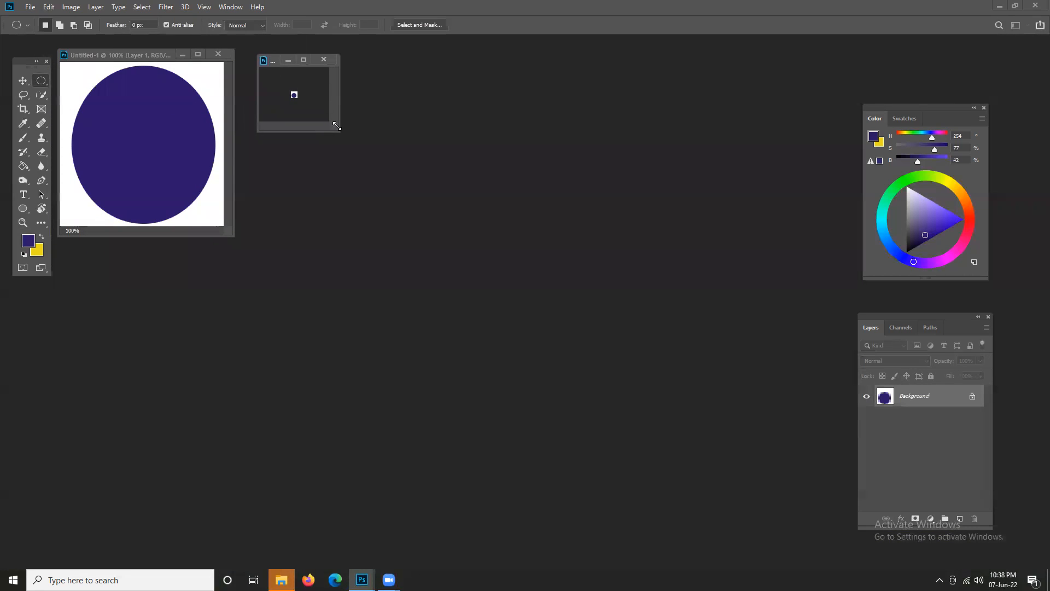
{"action": "left_click_drag", "start_coordinate": [333, 128], "coordinate": [392, 207]}
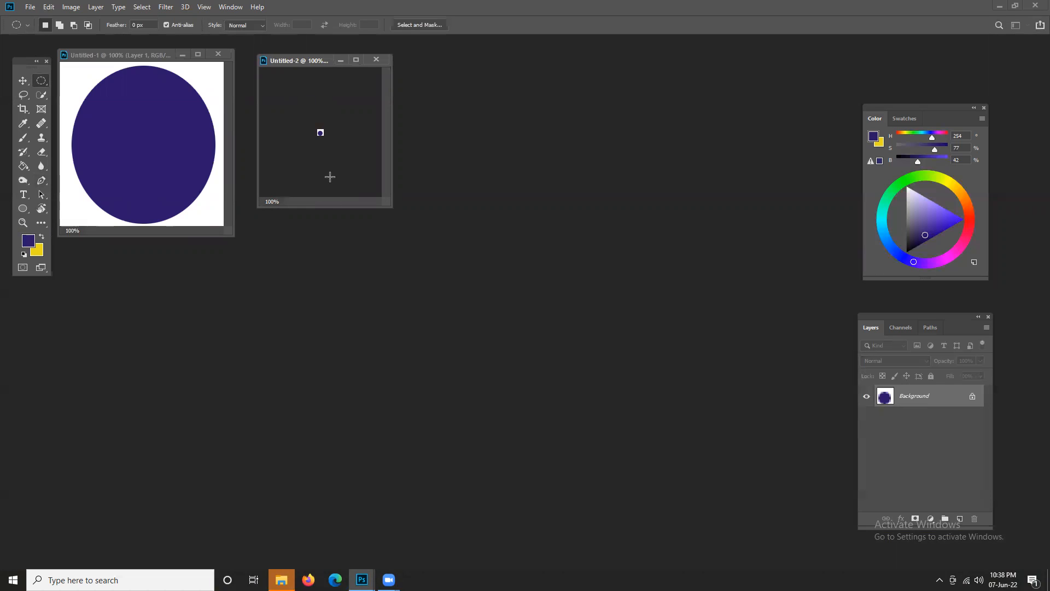
Show both documents at print size with the Zoom tool to compare the smoothness of their ellipses.
{"action": "left_click", "coordinate": [22, 223]}
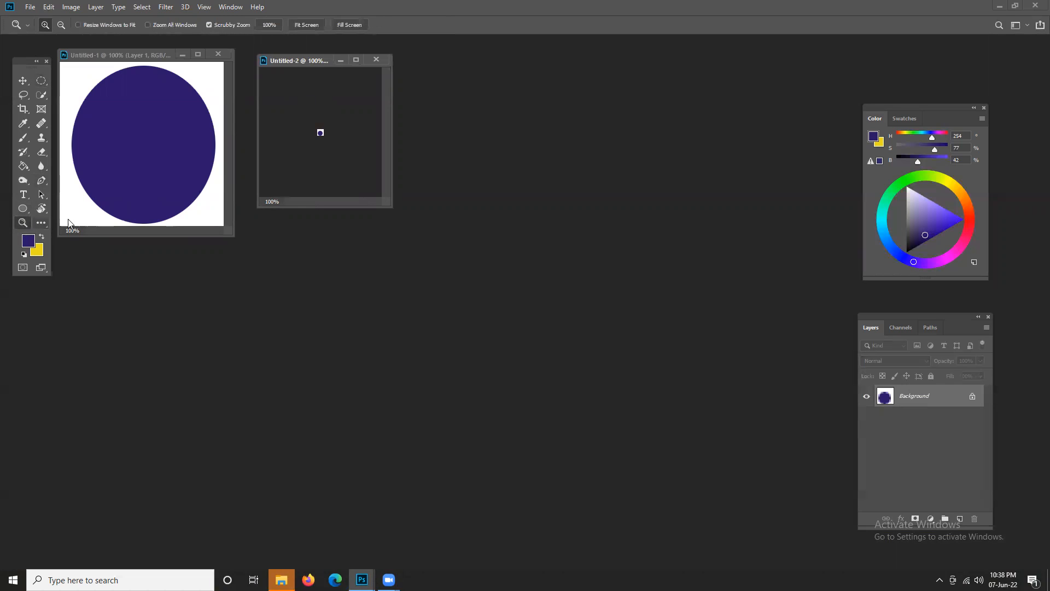
{"action": "left_click", "coordinate": [136, 143]}
{"action": "right_click", "coordinate": [137, 134]}
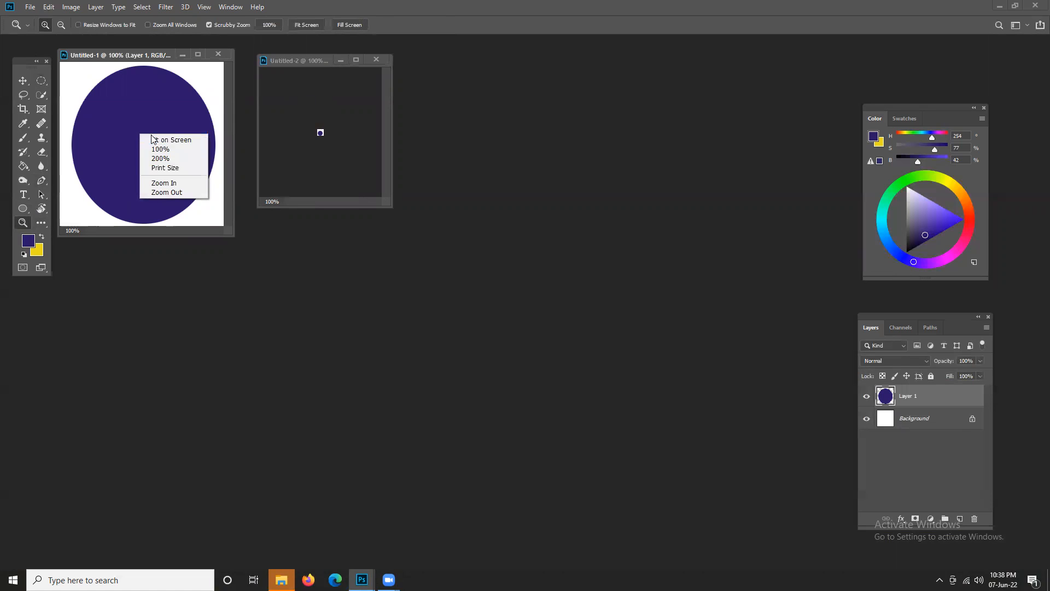
{"action": "left_click", "coordinate": [164, 168]}
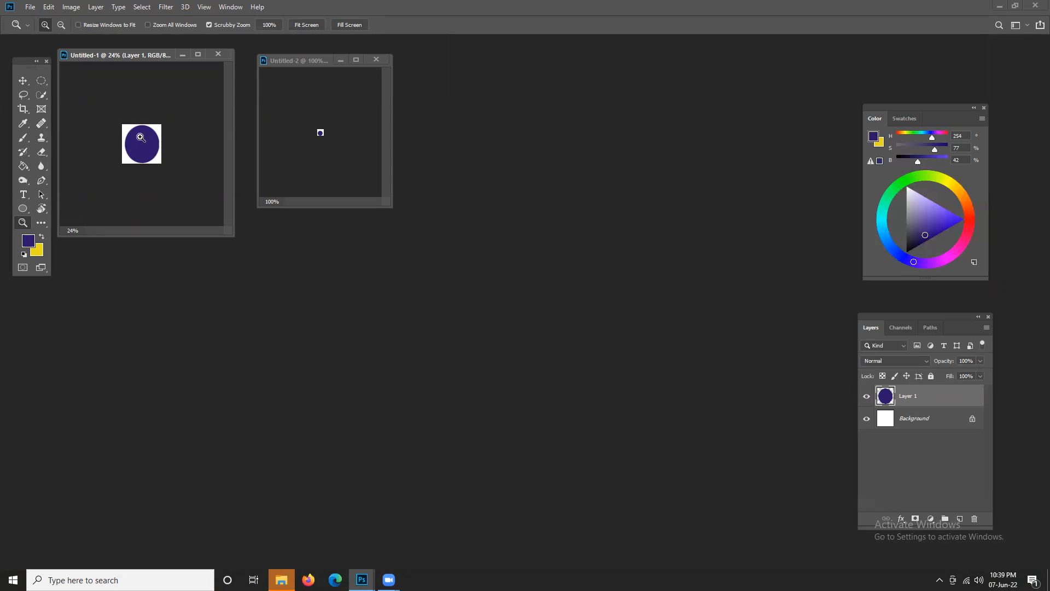
{"action": "left_click_drag", "start_coordinate": [320, 133], "coordinate": [320, 133]}
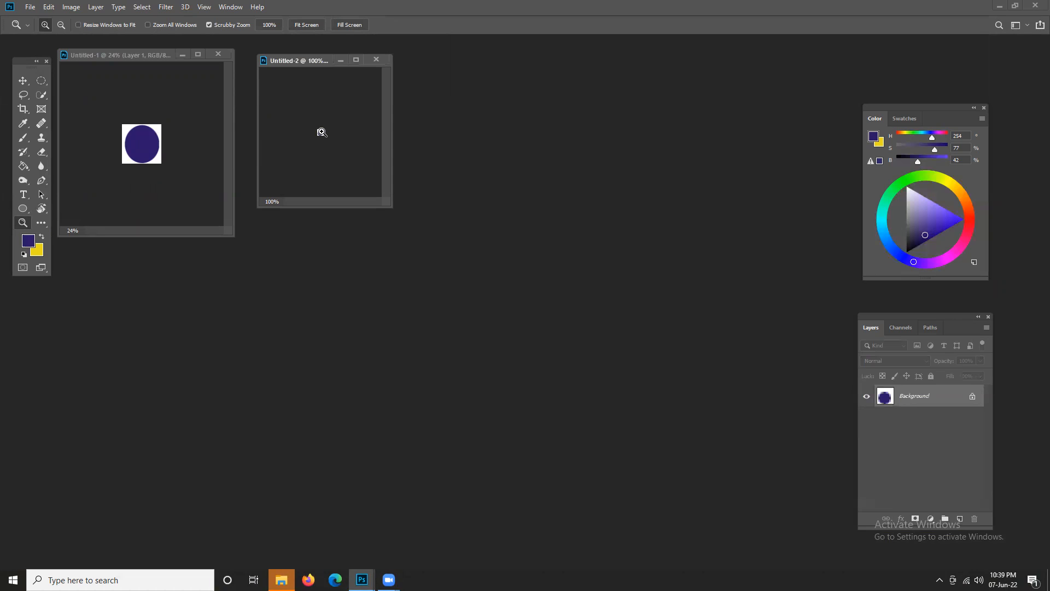
{"action": "right_click", "coordinate": [319, 131]}
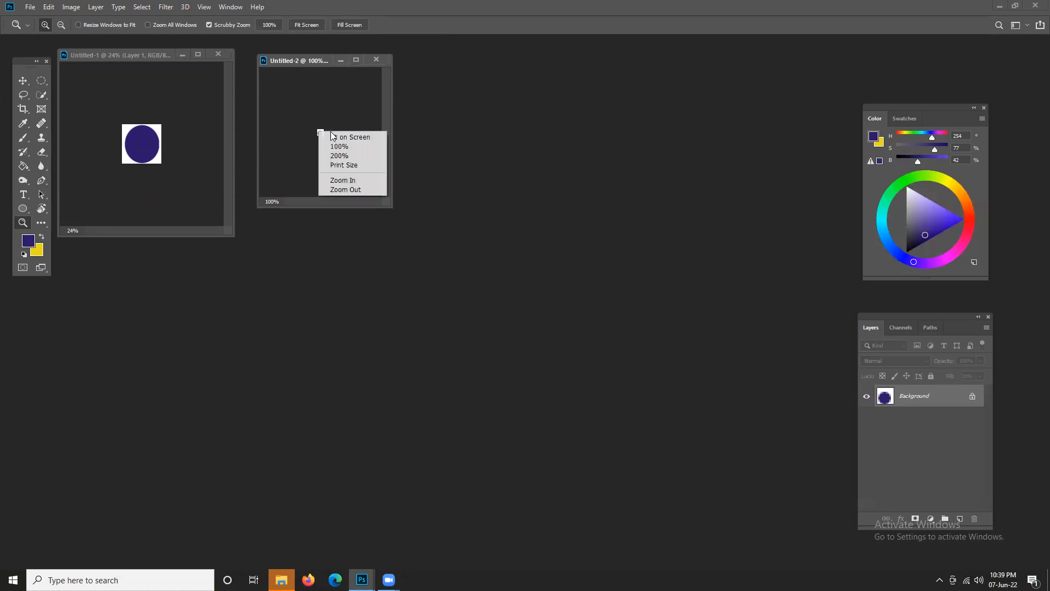
{"action": "left_click", "coordinate": [344, 165]}
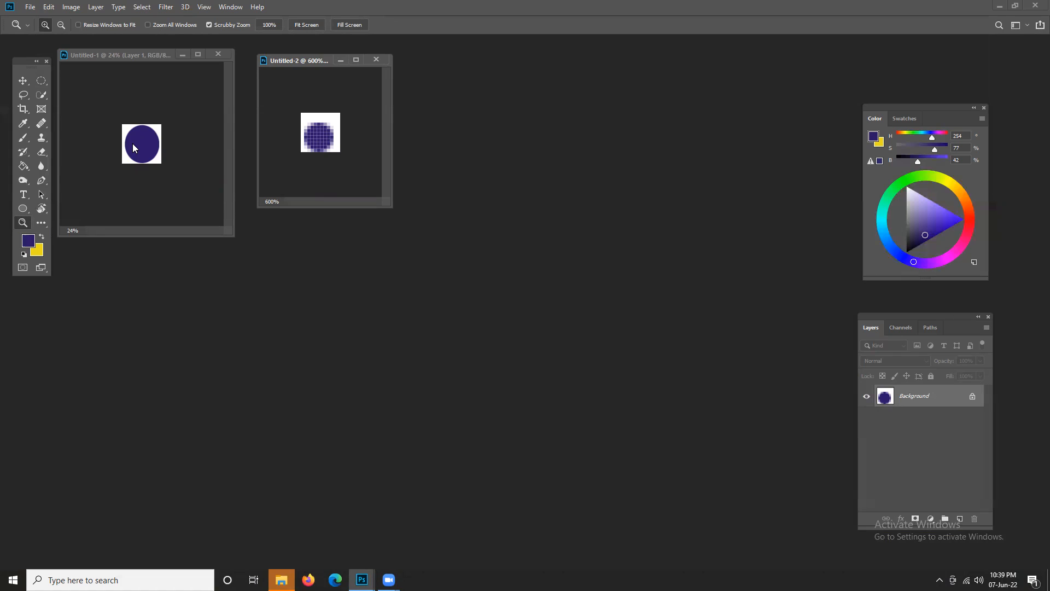
{"action": "left_click", "coordinate": [133, 143]}
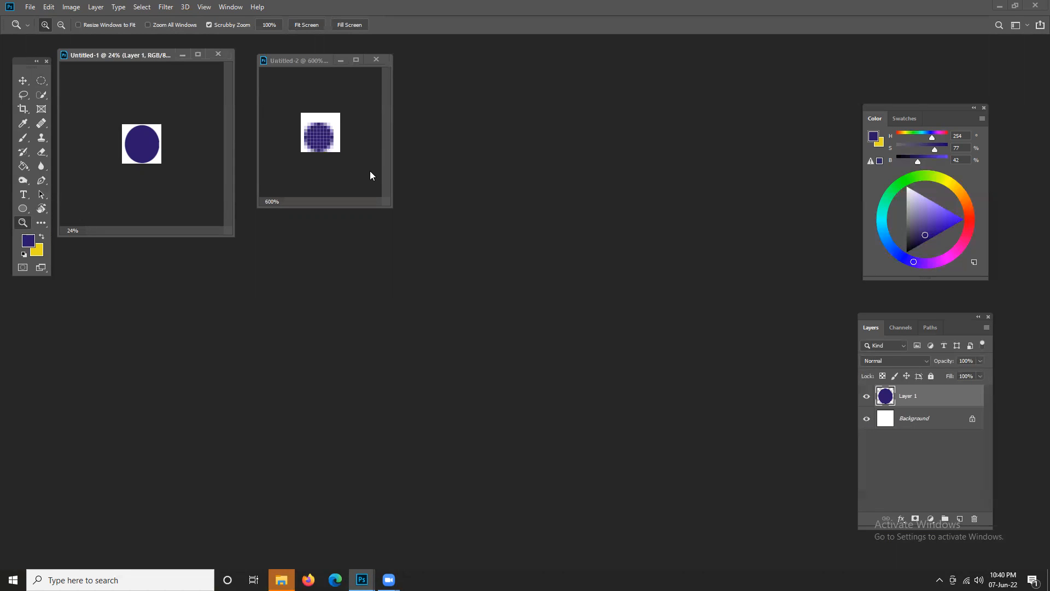
Create a 1 × 1 inch RGB document at 72 ppi with a white background, and float it in its own enlarged window.
{"action": "key", "text": "ctrl+n"}
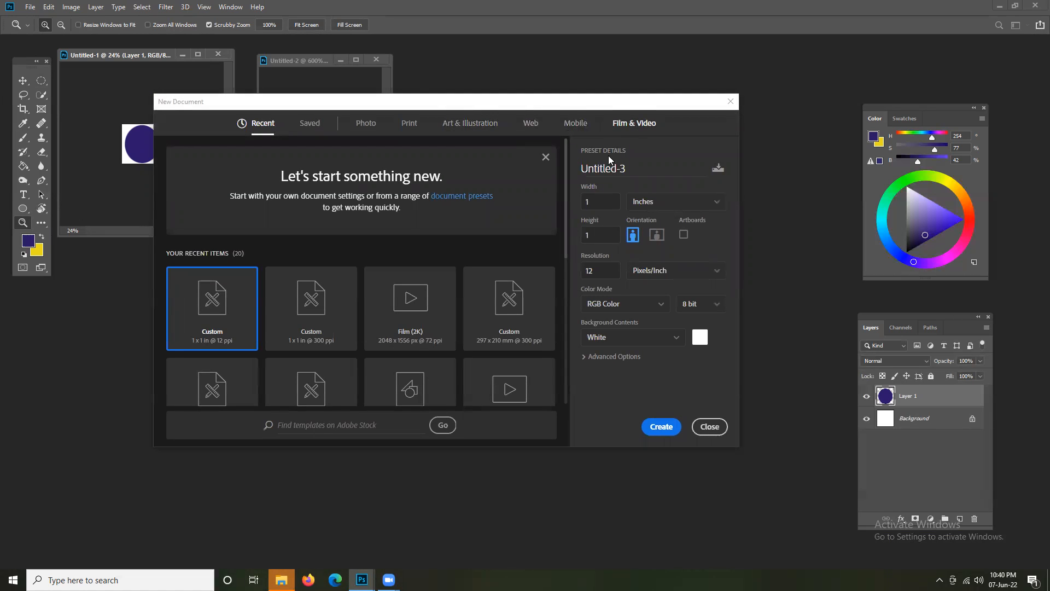
{"action": "left_click", "coordinate": [624, 127]}
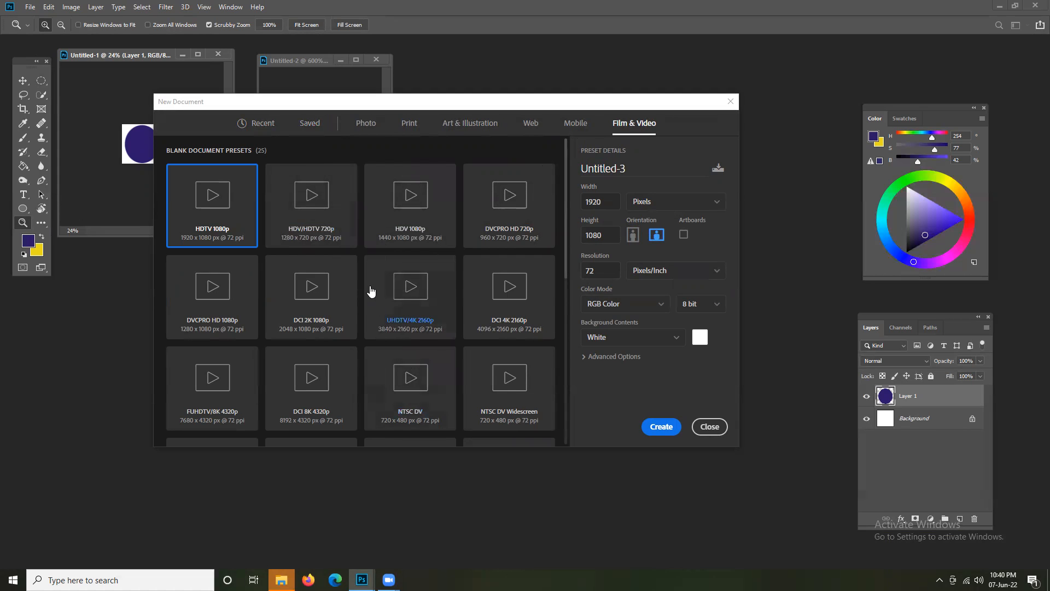
{"action": "left_click", "coordinate": [273, 133]}
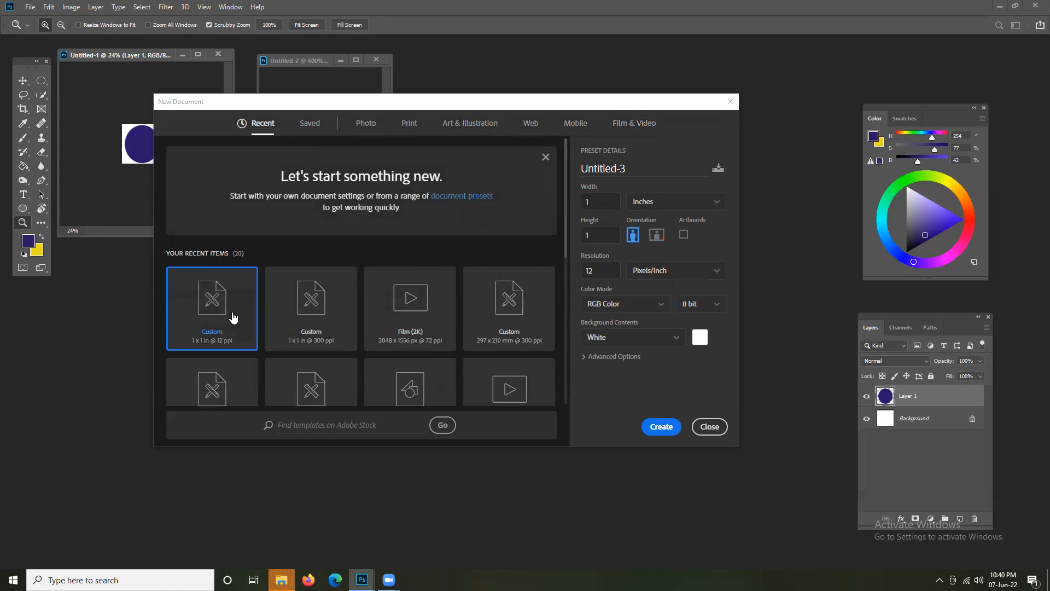
{"action": "left_click", "coordinate": [310, 314]}
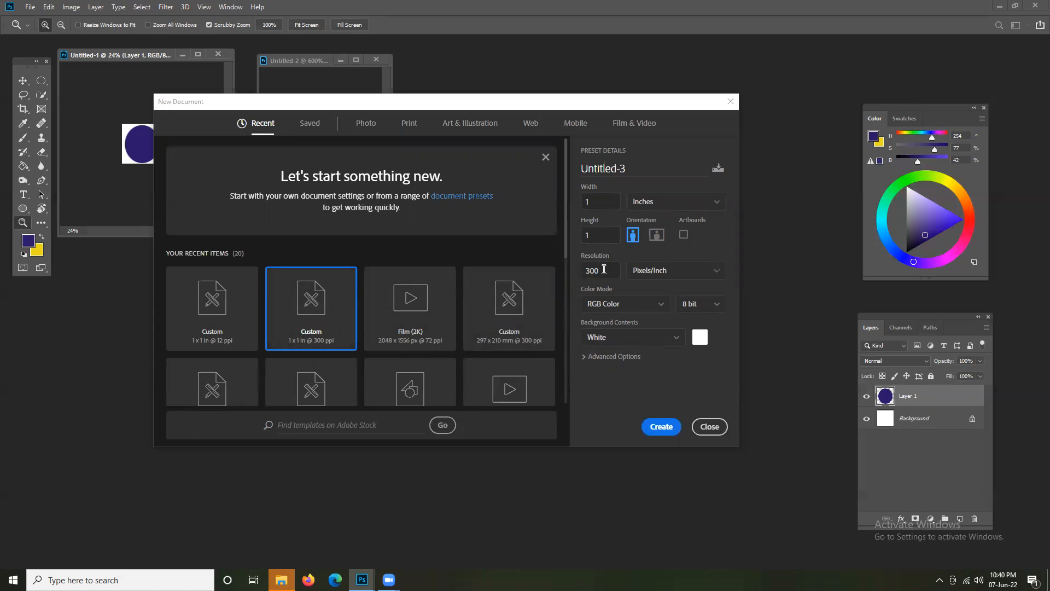
{"action": "left_click_drag", "start_coordinate": [606, 272], "coordinate": [589, 274]}
{"action": "left_click", "coordinate": [663, 429]}
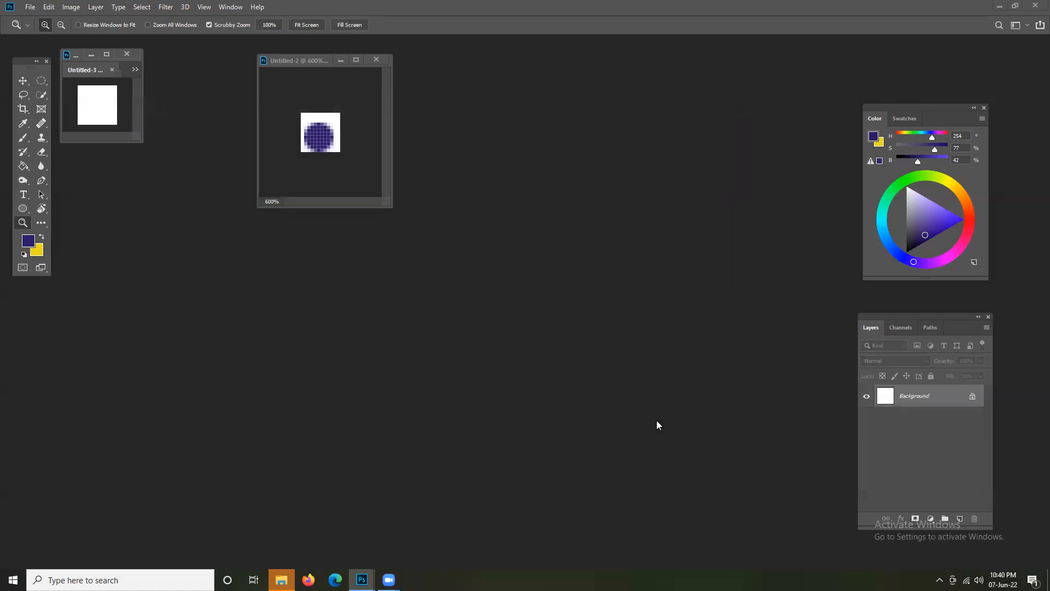
{"action": "left_click_drag", "start_coordinate": [86, 70], "coordinate": [495, 73]}
{"action": "left_click_drag", "start_coordinate": [541, 142], "coordinate": [600, 184]}
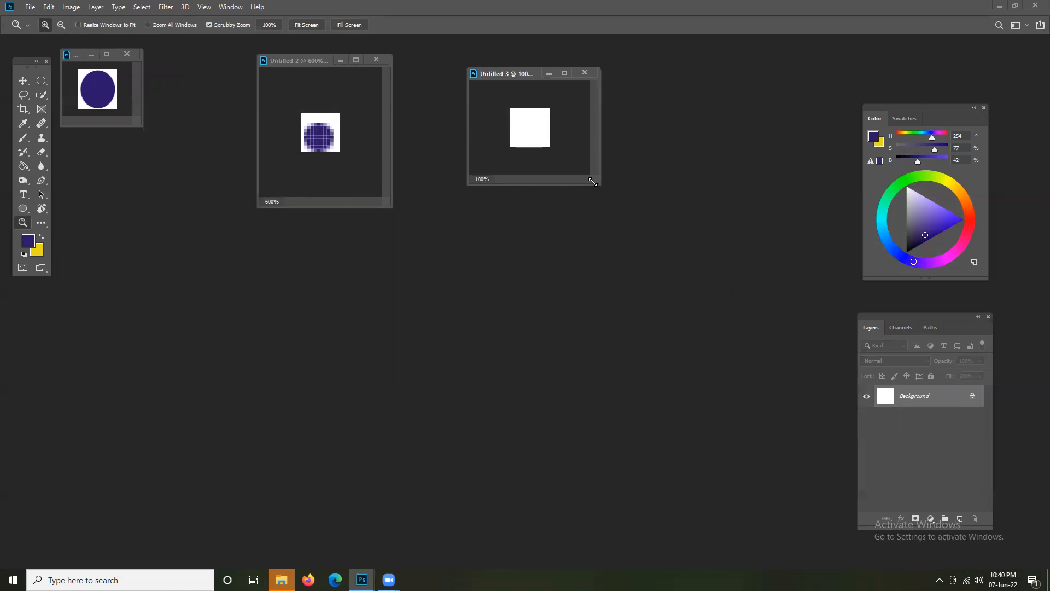
Enlarge the 300 ppi document's window and show its ellipse at print size.
{"action": "left_click", "coordinate": [85, 88]}
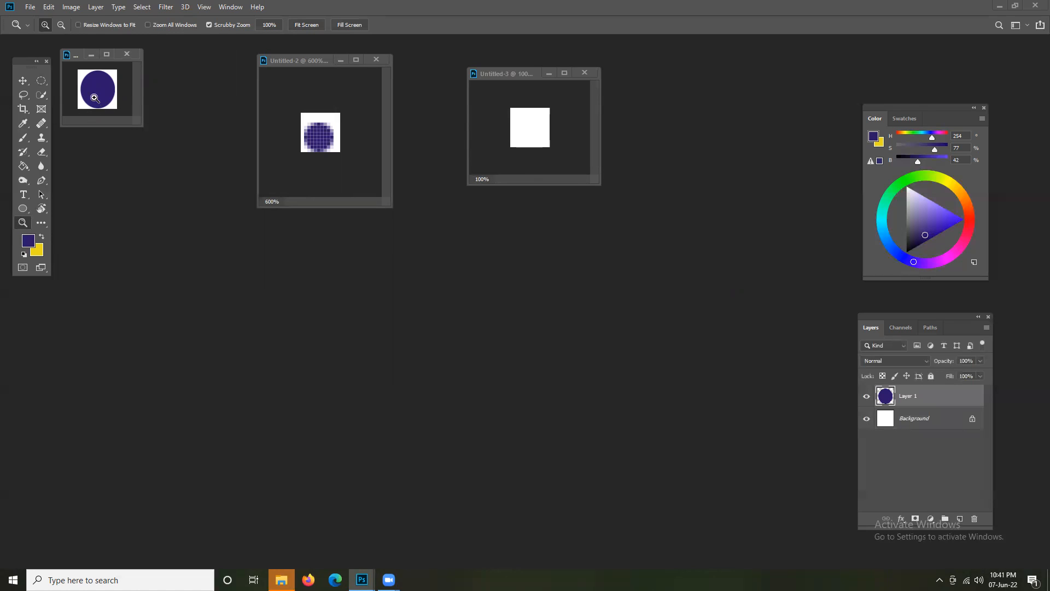
{"action": "right_click", "coordinate": [99, 89]}
{"action": "left_click", "coordinate": [130, 105]}
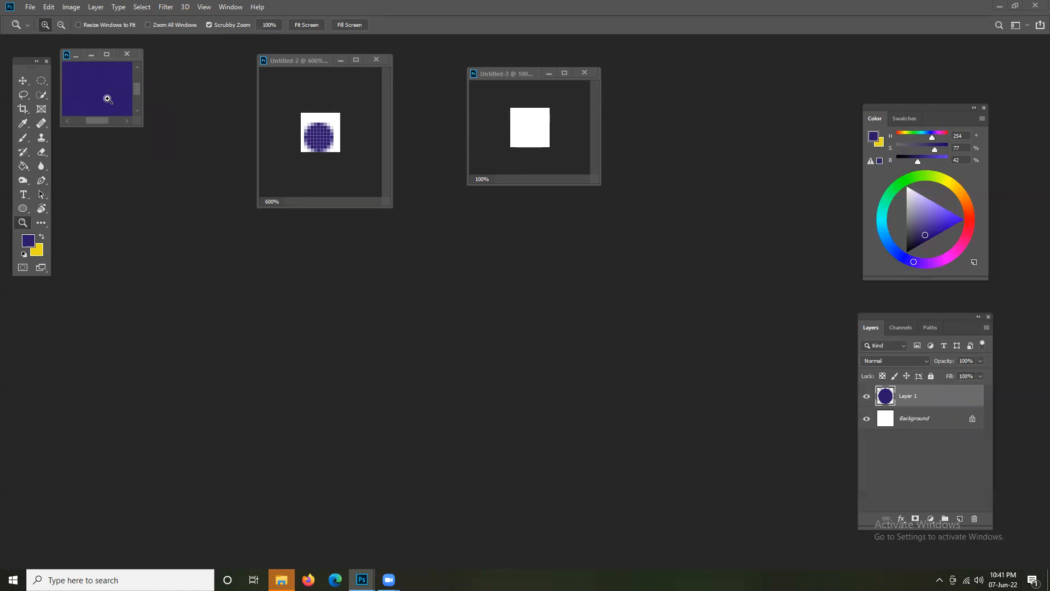
{"action": "right_click", "coordinate": [108, 100]}
{"action": "left_click", "coordinate": [132, 133]}
{"action": "left_click_drag", "start_coordinate": [143, 125], "coordinate": [212, 197]}
{"action": "right_click", "coordinate": [135, 127]}
{"action": "left_click", "coordinate": [164, 162]}
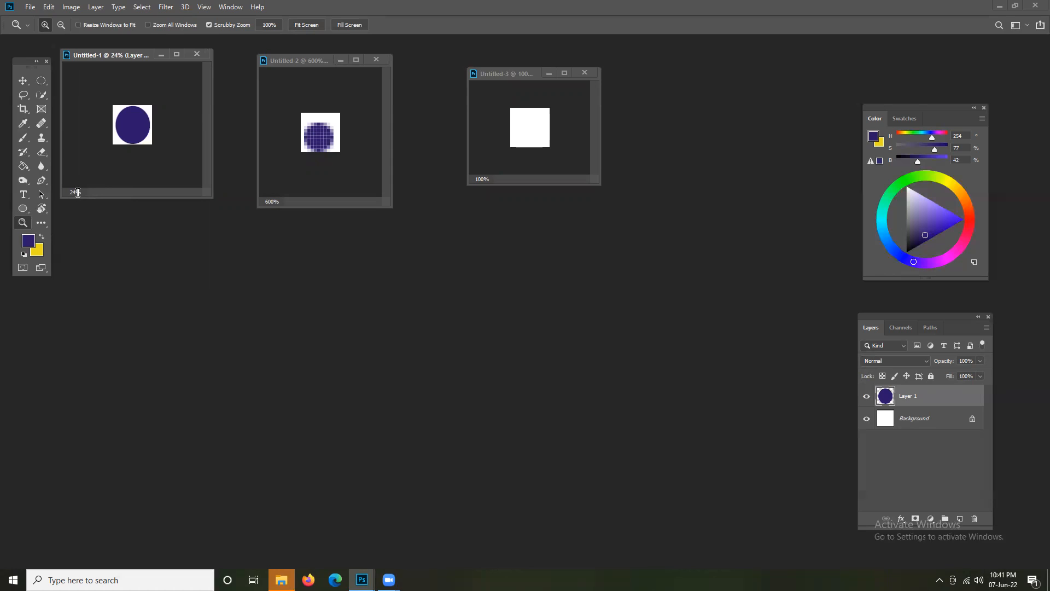
Show the 12 ppi document at print size and the blank 72 ppi document at 100% to compare their canvas sizes.
{"action": "right_click", "coordinate": [307, 128]}
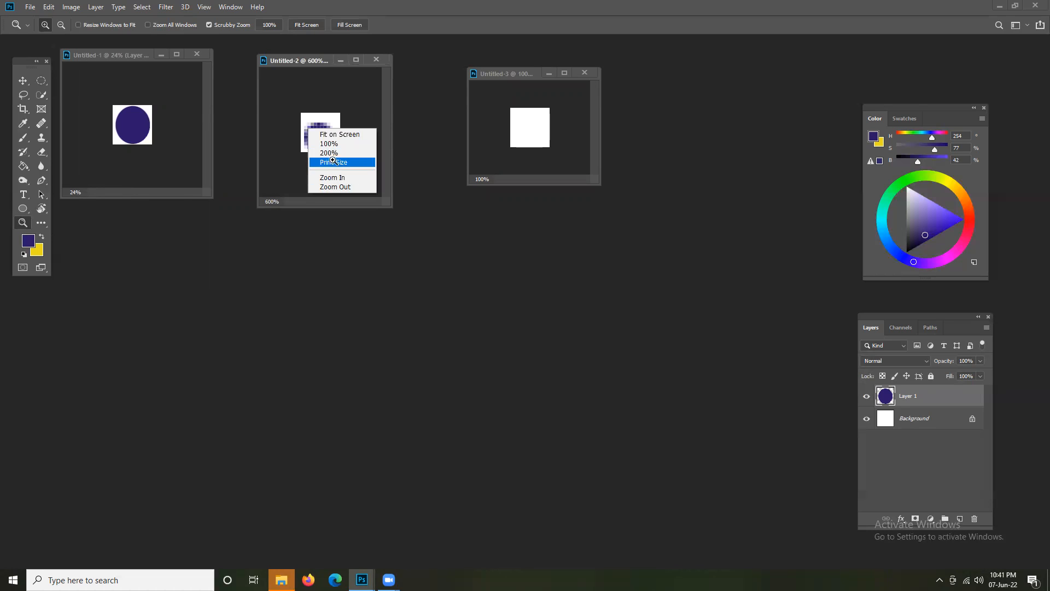
{"action": "left_click", "coordinate": [331, 163]}
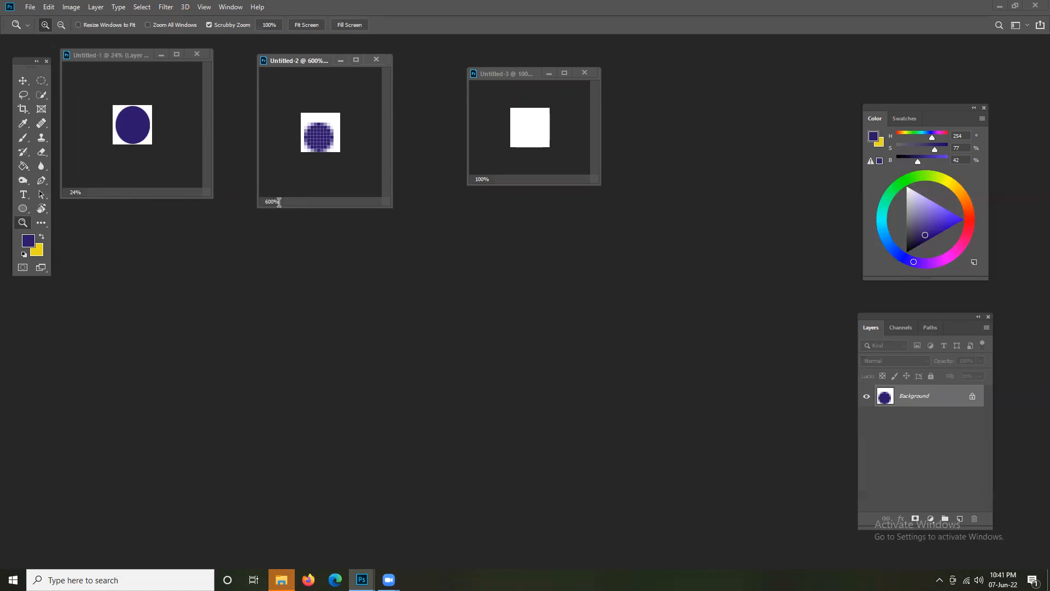
{"action": "left_click", "coordinate": [530, 121]}
{"action": "right_click", "coordinate": [526, 128]}
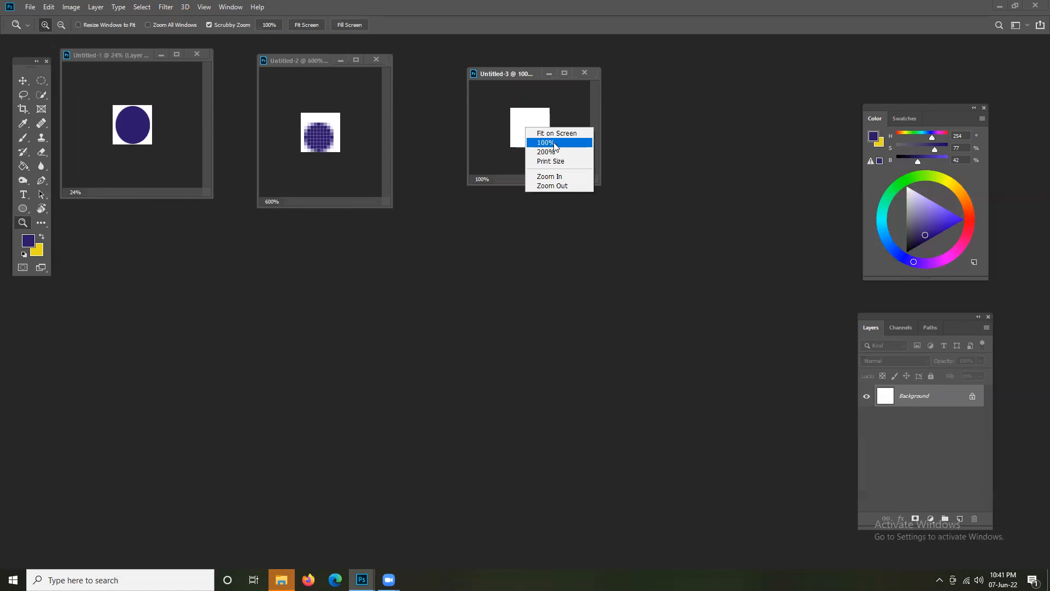
{"action": "left_click", "coordinate": [547, 143]}
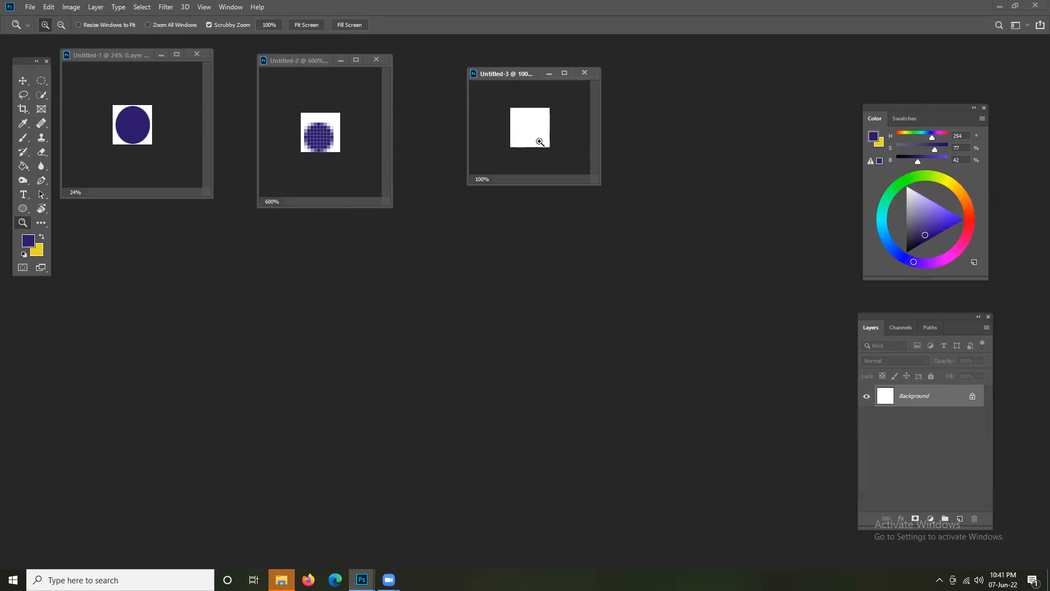
Make an elliptical selection on the 72 ppi canvas, fill it with the foreground colour, and deselect it.
{"action": "left_click", "coordinate": [41, 80]}
{"action": "left_click_drag", "start_coordinate": [517, 109], "coordinate": [558, 146]}
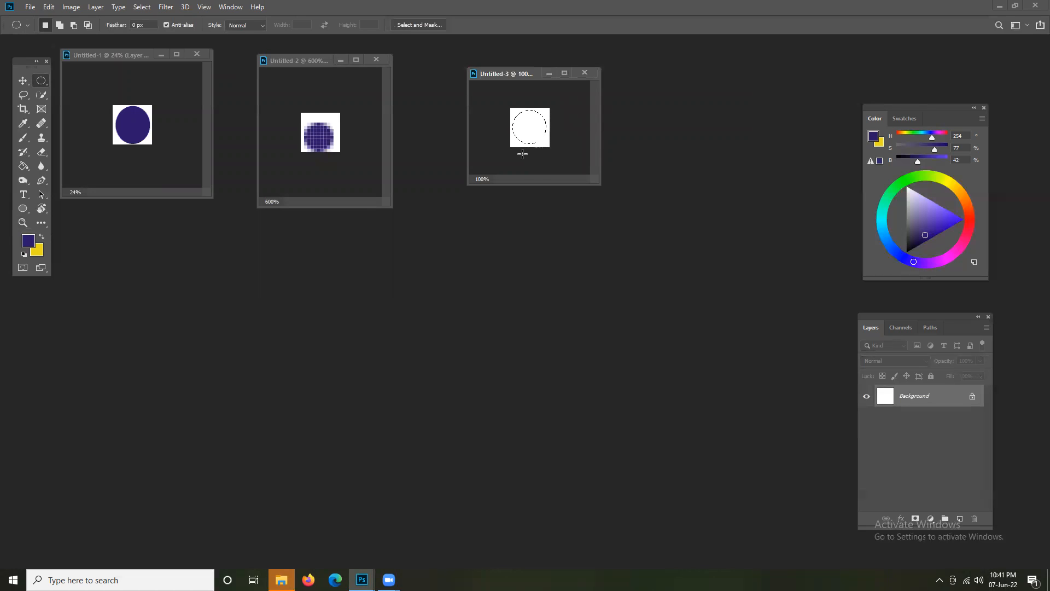
{"action": "key", "text": "alt+BackSpace"}
{"action": "key", "text": "ctrl+d"}
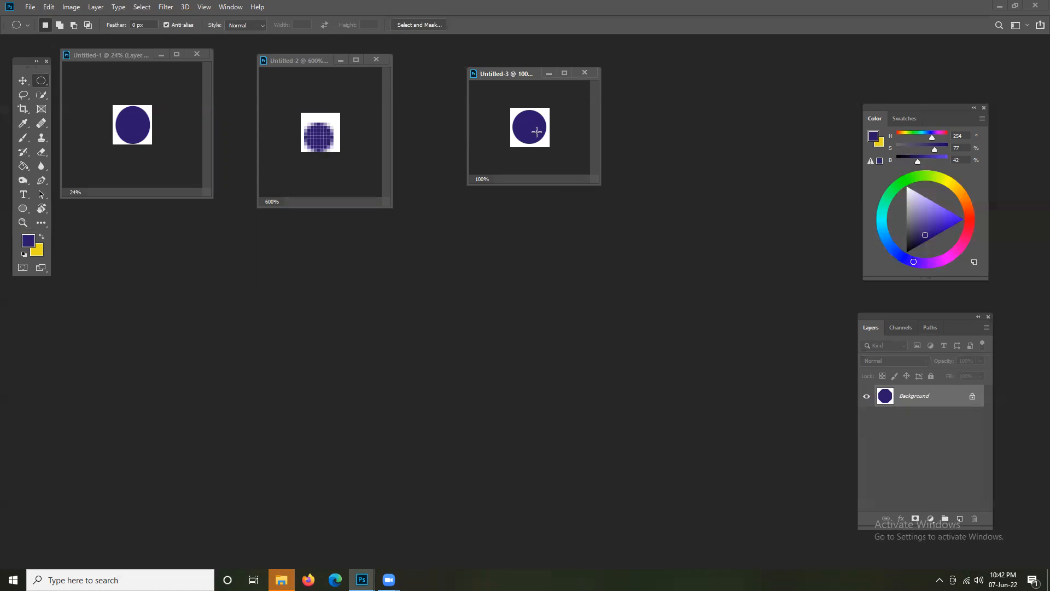
Compare the ellipses in the three documents, showing the 72 ppi document at print size with the Zoom tool.
{"action": "left_click", "coordinate": [314, 138]}
{"action": "left_click", "coordinate": [133, 104]}
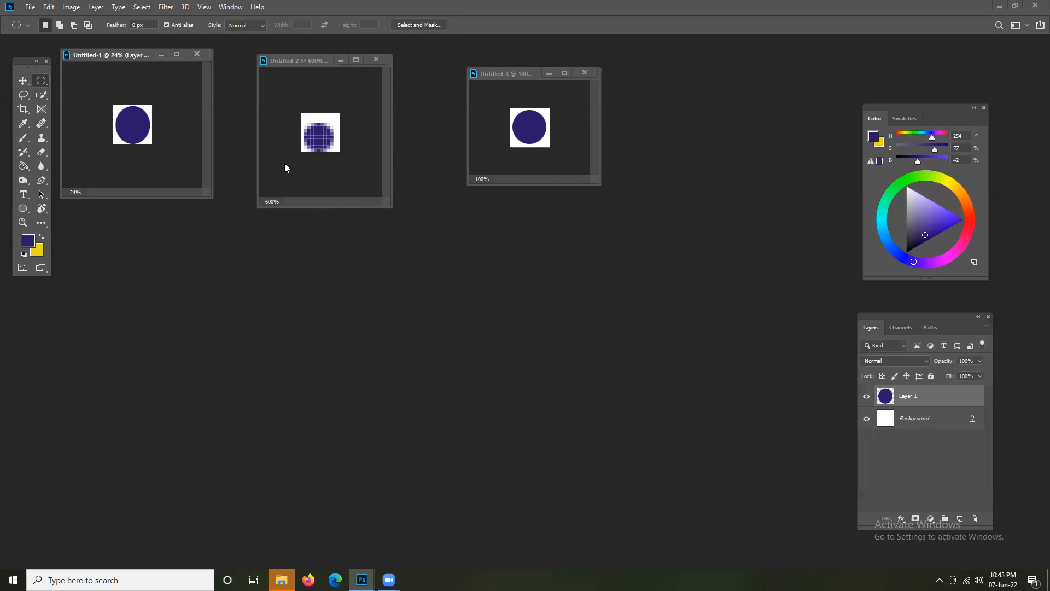
{"action": "key", "text": "ctrl+e"}
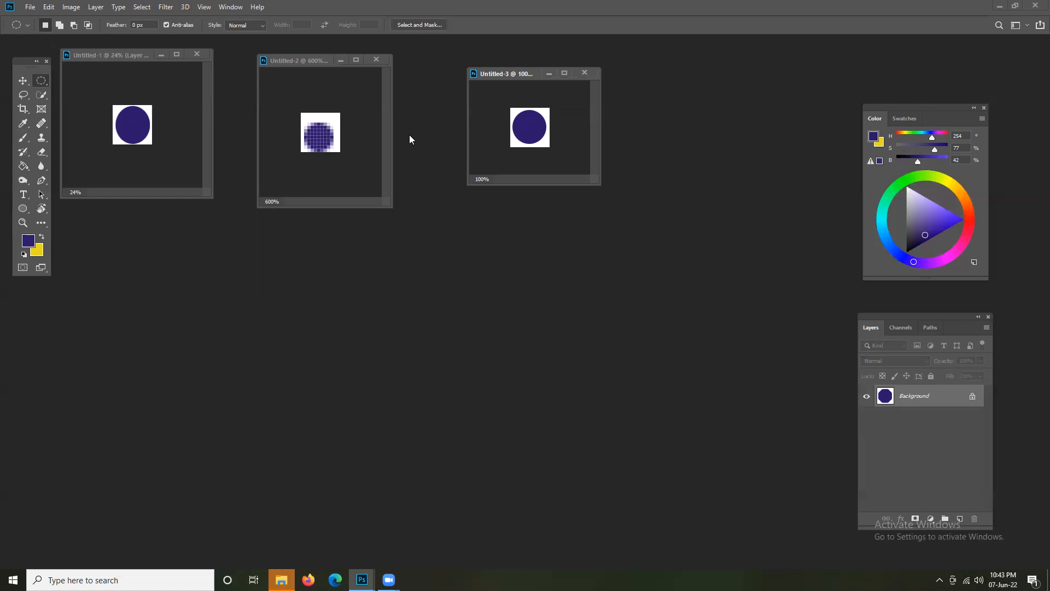
{"action": "key", "text": "z"}
{"action": "right_click", "coordinate": [537, 133]}
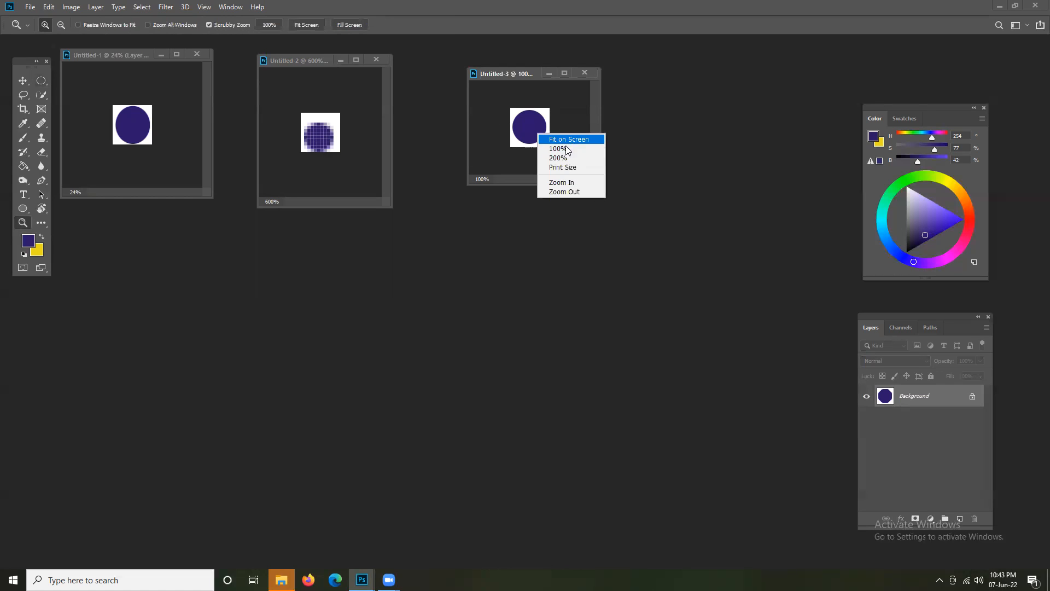
{"action": "left_click", "coordinate": [536, 139]}
{"action": "right_click", "coordinate": [537, 139]}
{"action": "left_click", "coordinate": [563, 164]}
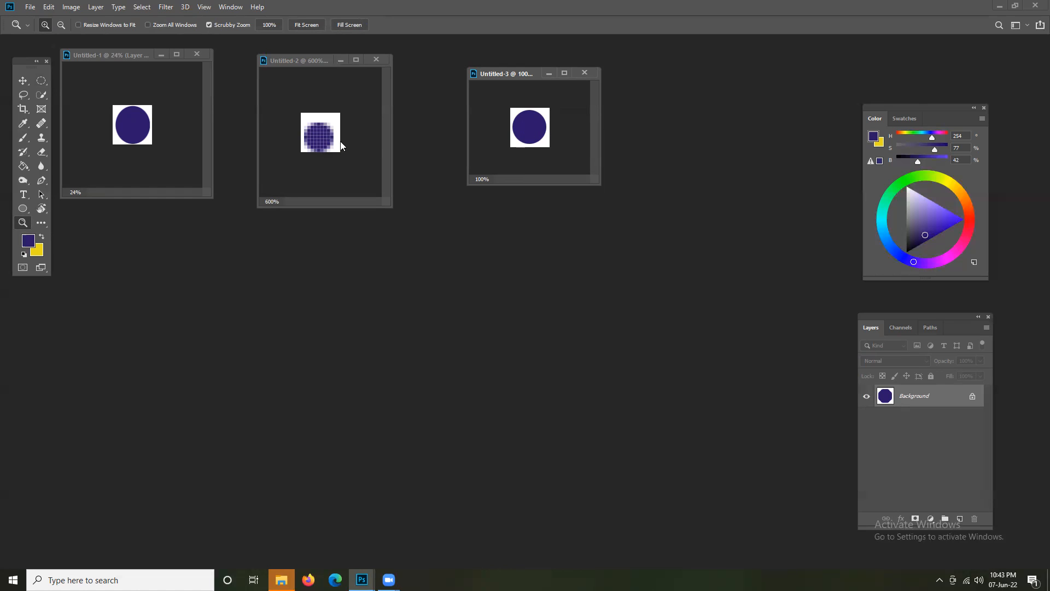
Show the 12 ppi and 300 ppi documents at 100%, enlarging the 300 ppi window and moving the 12 ppi window clear of it.
{"action": "right_click", "coordinate": [316, 132]}
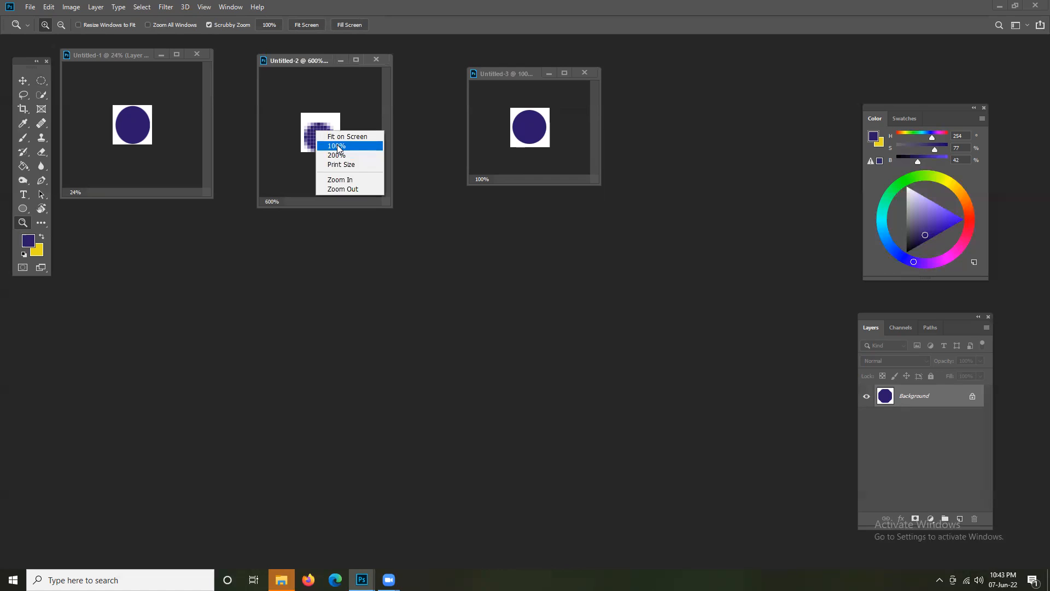
{"action": "left_click", "coordinate": [337, 147]}
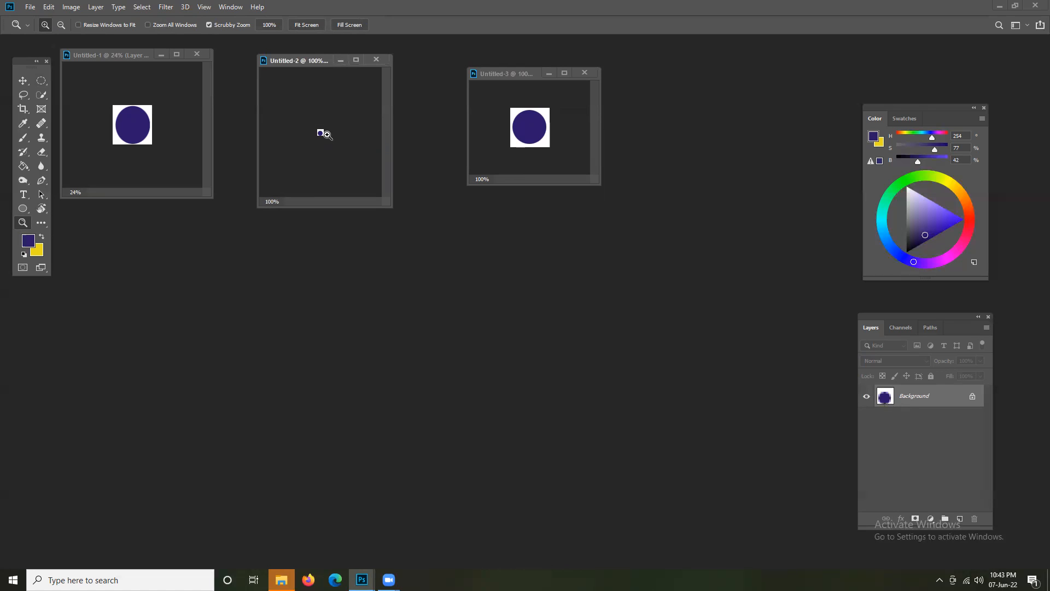
{"action": "right_click", "coordinate": [145, 125]}
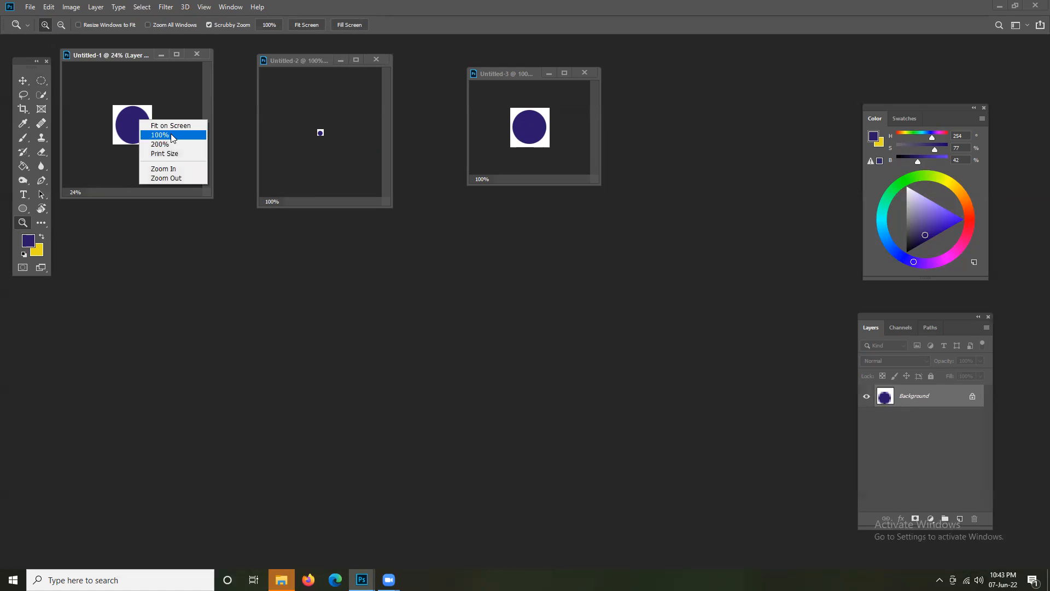
{"action": "left_click", "coordinate": [162, 137]}
{"action": "left_click_drag", "start_coordinate": [207, 190], "coordinate": [257, 253]}
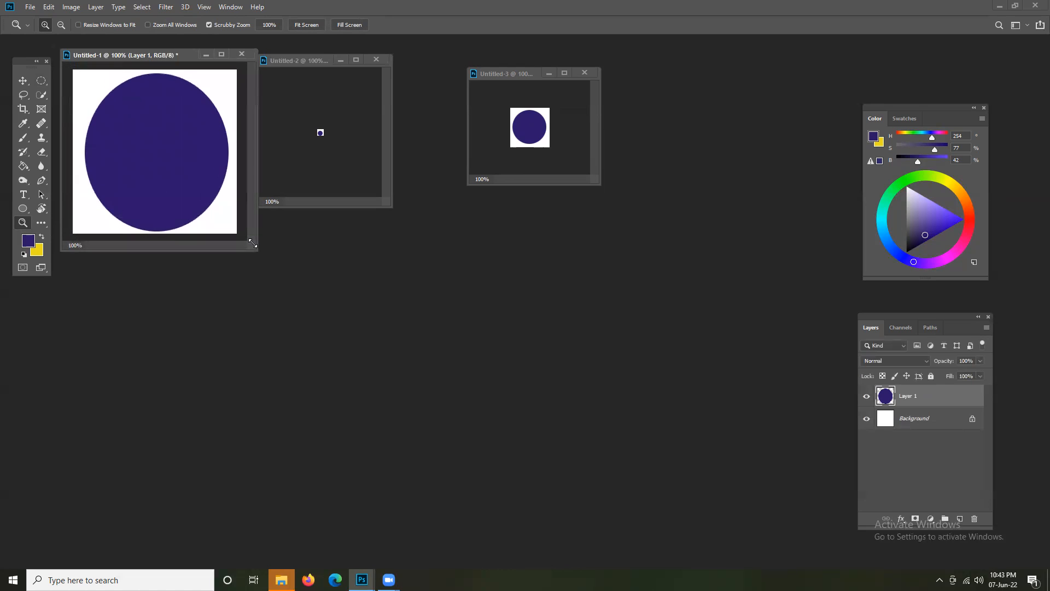
{"action": "left_click_drag", "start_coordinate": [304, 60], "coordinate": [345, 63]}
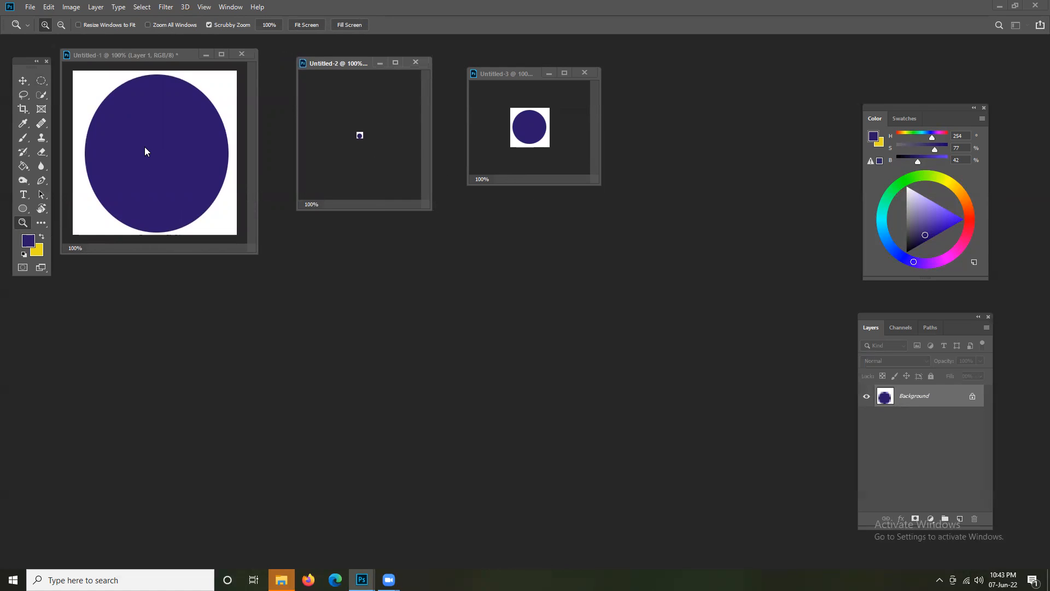
{"action": "left_click", "coordinate": [130, 52]}
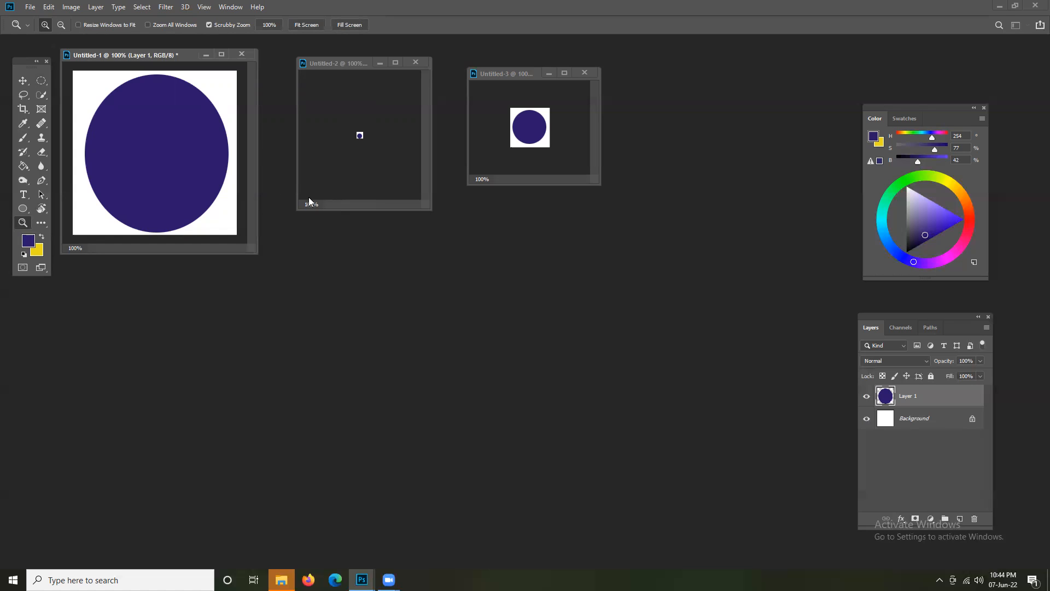
Review the recent 1 × 1 inch, 300 ppi preset in the new document settings and close them without creating a document.
{"action": "key", "text": "ctrl+n"}
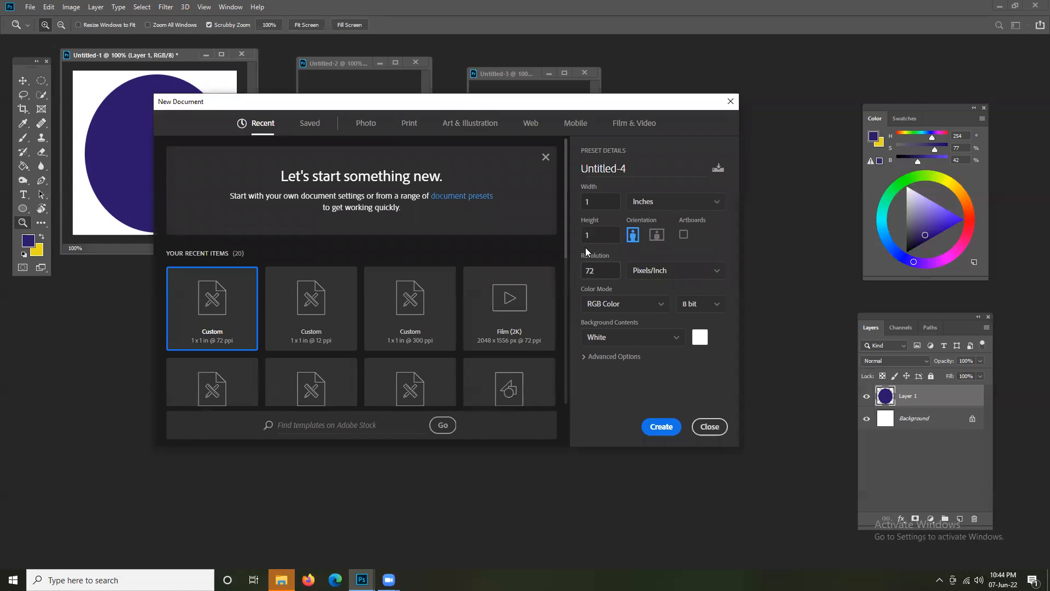
{"action": "left_click", "coordinate": [414, 307]}
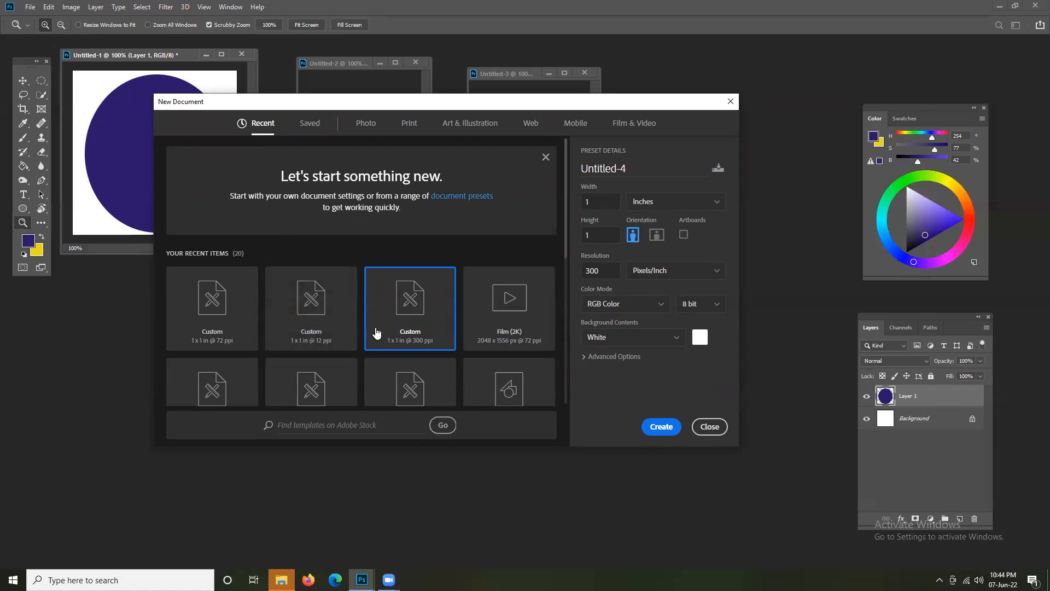
{"action": "left_click", "coordinate": [700, 436]}
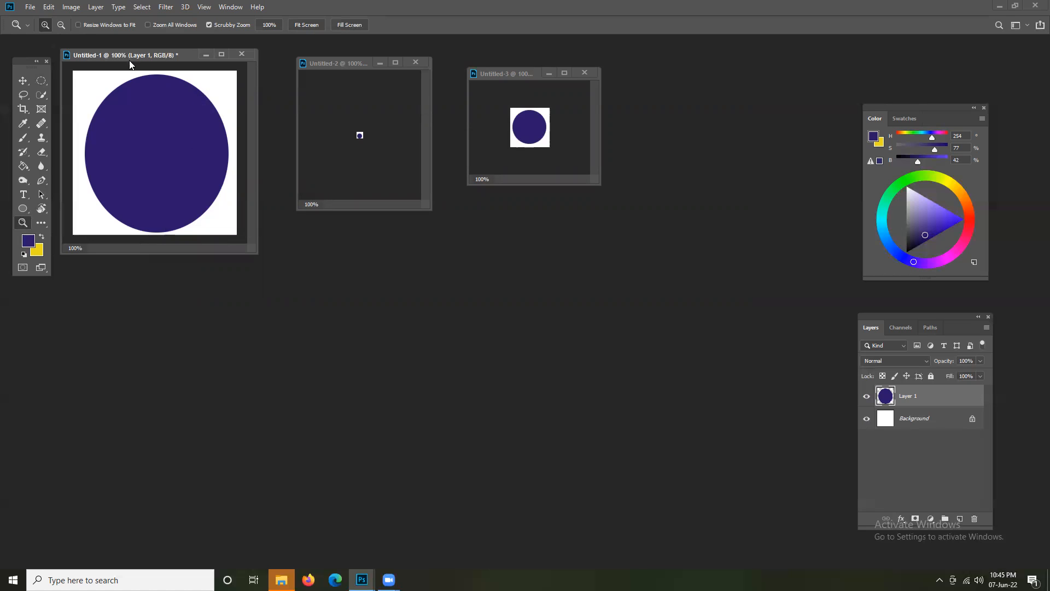
Zoom in on the 300 ppi ellipse, move its window below the other two, and enlarge it to fit the whole canvas.
{"action": "left_click_drag", "start_coordinate": [136, 98], "coordinate": [164, 99]}
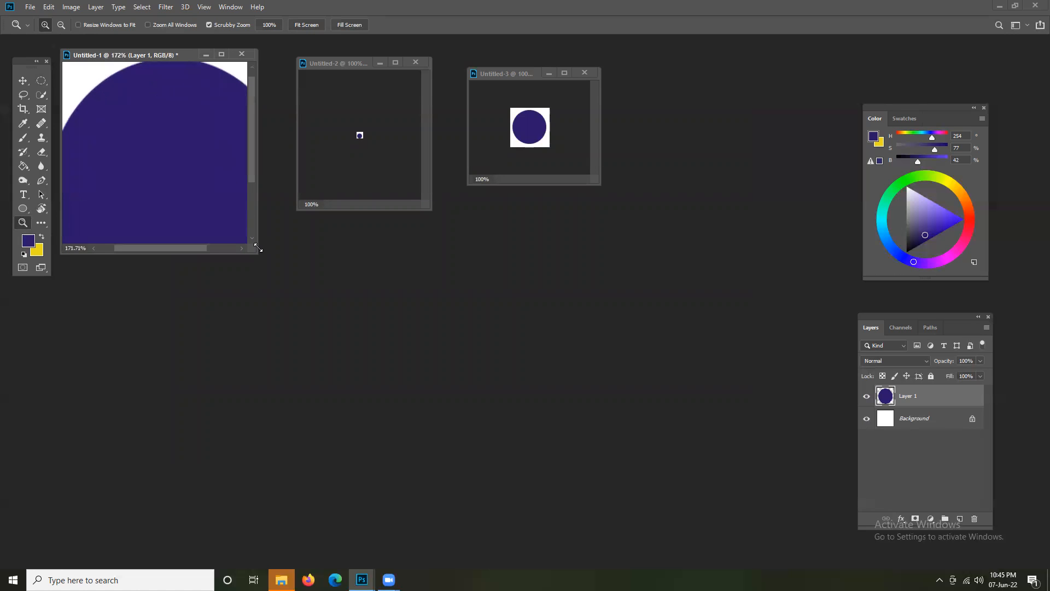
{"action": "left_click_drag", "start_coordinate": [258, 253], "coordinate": [317, 329]}
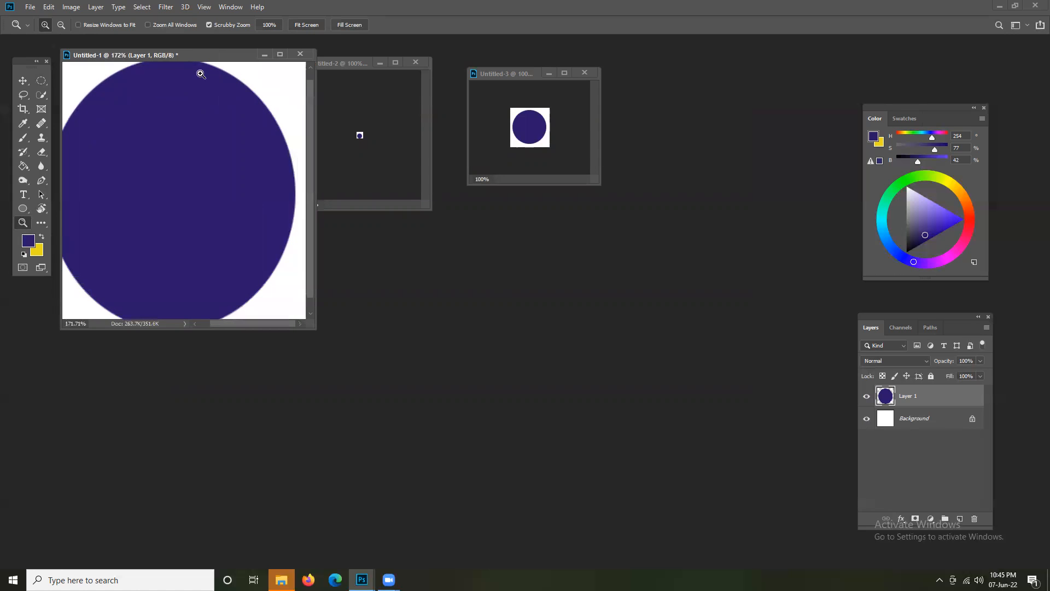
{"action": "left_click_drag", "start_coordinate": [177, 50], "coordinate": [351, 187]}
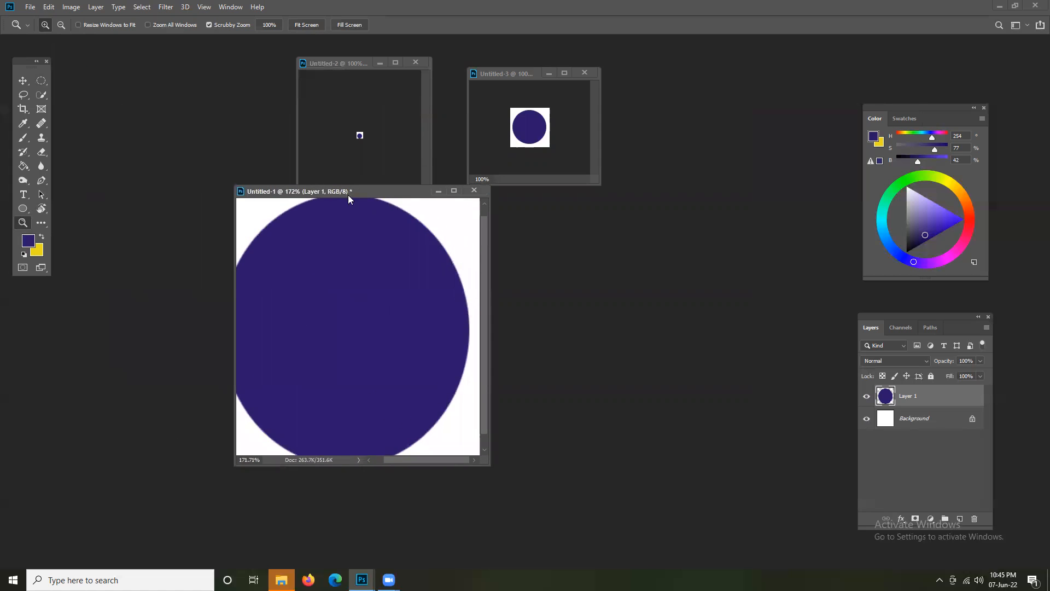
{"action": "left_click_drag", "start_coordinate": [490, 464], "coordinate": [640, 505]}
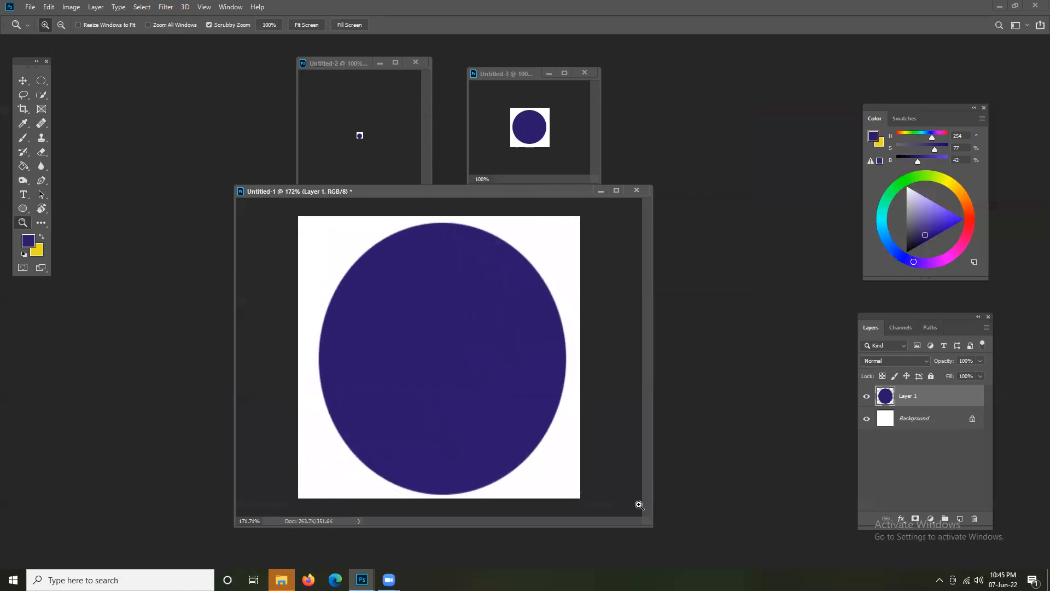
Reset the 300 ppi document to 100%, and zoom in to about 521% to examine the pixels along the ellipse's edge.
{"action": "mouse_move", "coordinate": [406, 237]}
{"action": "left_mouse_down"}
{"action": "mouse_move", "coordinate": [447, 235]}
{"action": "mouse_move", "coordinate": [389, 248]}
{"action": "left_mouse_up"}
{"action": "right_click", "coordinate": [408, 284]}
{"action": "left_click", "coordinate": [440, 302]}
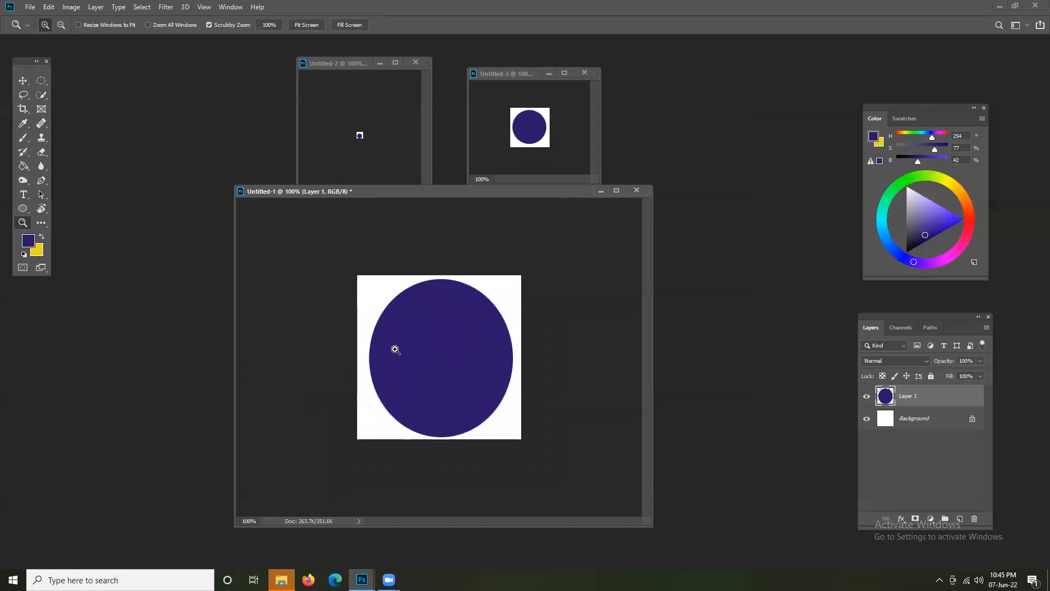
{"action": "left_click_drag", "start_coordinate": [399, 295], "coordinate": [478, 294]}
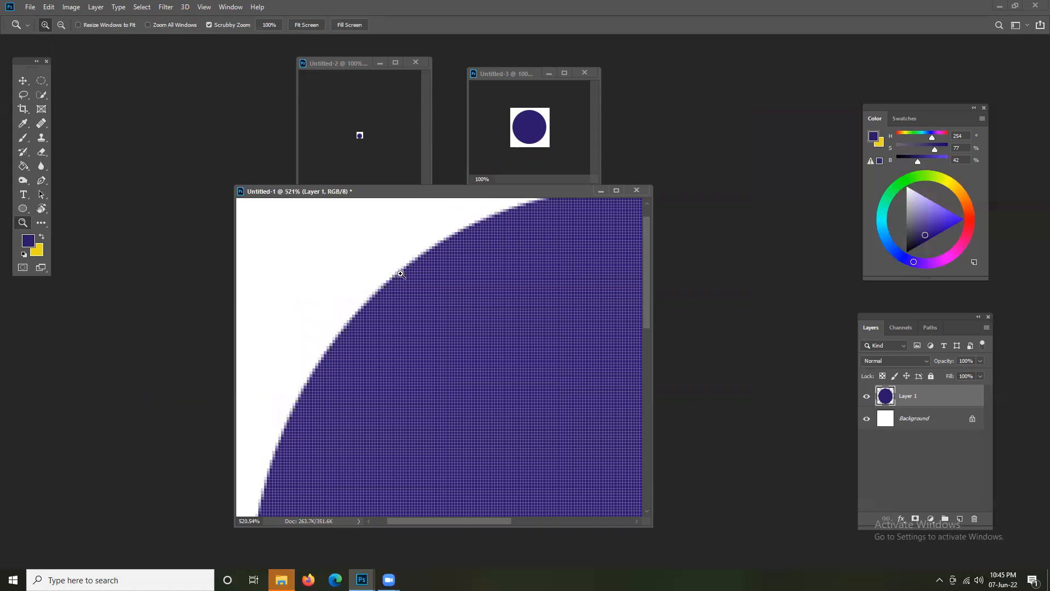
{"action": "left_click_drag", "start_coordinate": [532, 282], "coordinate": [442, 306]}
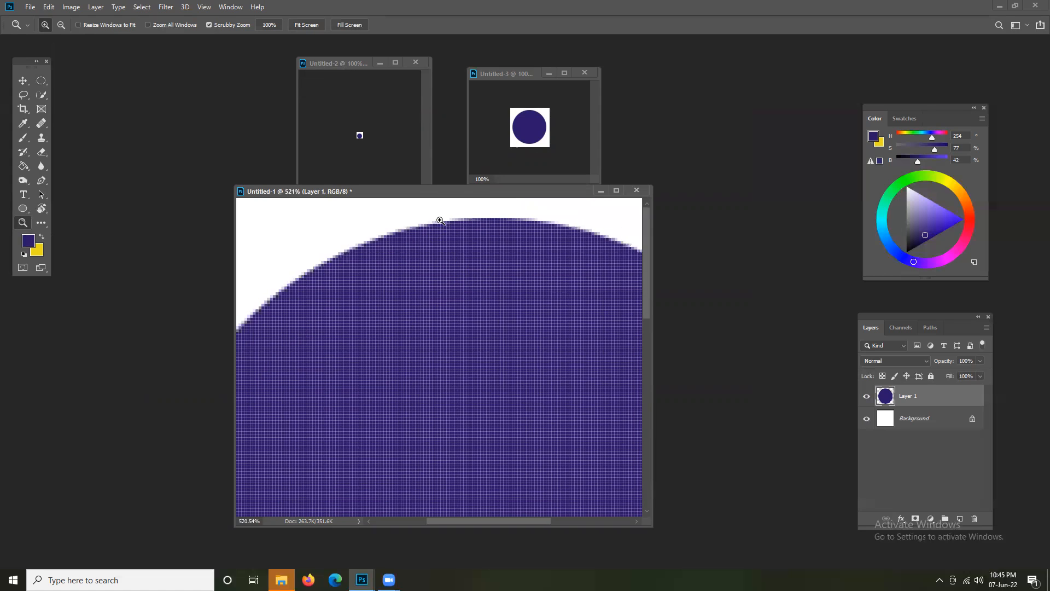
Zoom in to about 1300% on the 300 ppi ellipse's upper edge to examine its pixels, and return the view to 100%.
{"action": "mouse_move", "coordinate": [459, 222]}
{"action": "left_mouse_down"}
{"action": "mouse_move", "coordinate": [494, 230]}
{"action": "mouse_move", "coordinate": [473, 235]}
{"action": "left_mouse_up"}
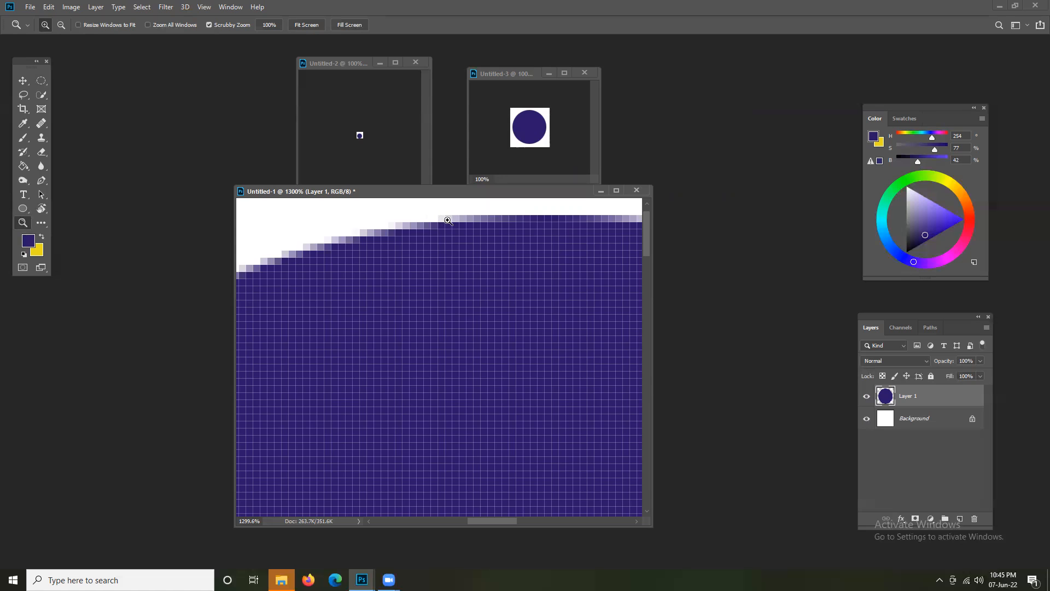
{"action": "right_click", "coordinate": [516, 250]}
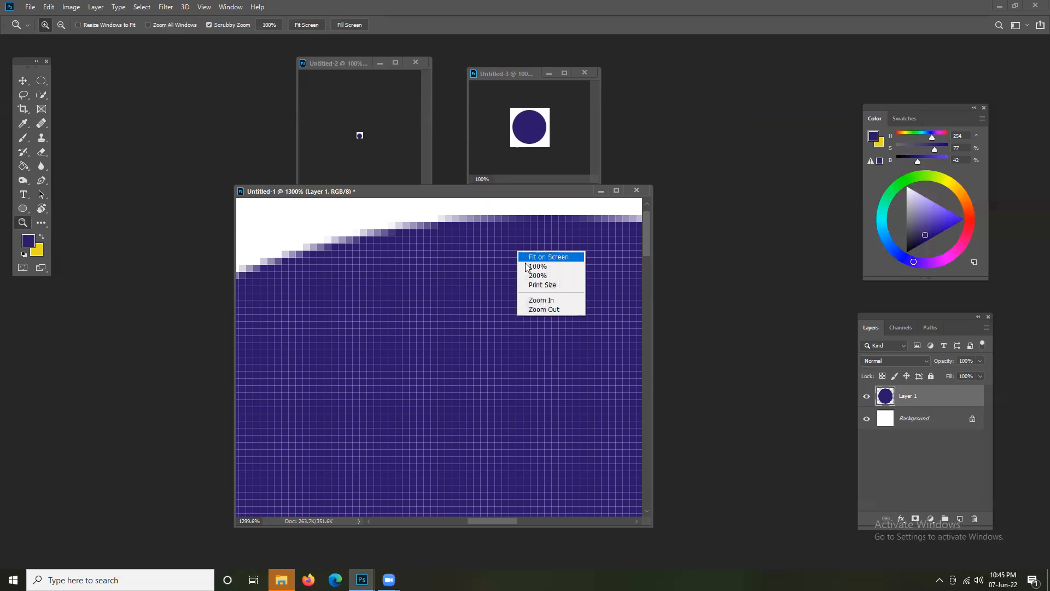
{"action": "left_click", "coordinate": [535, 233]}
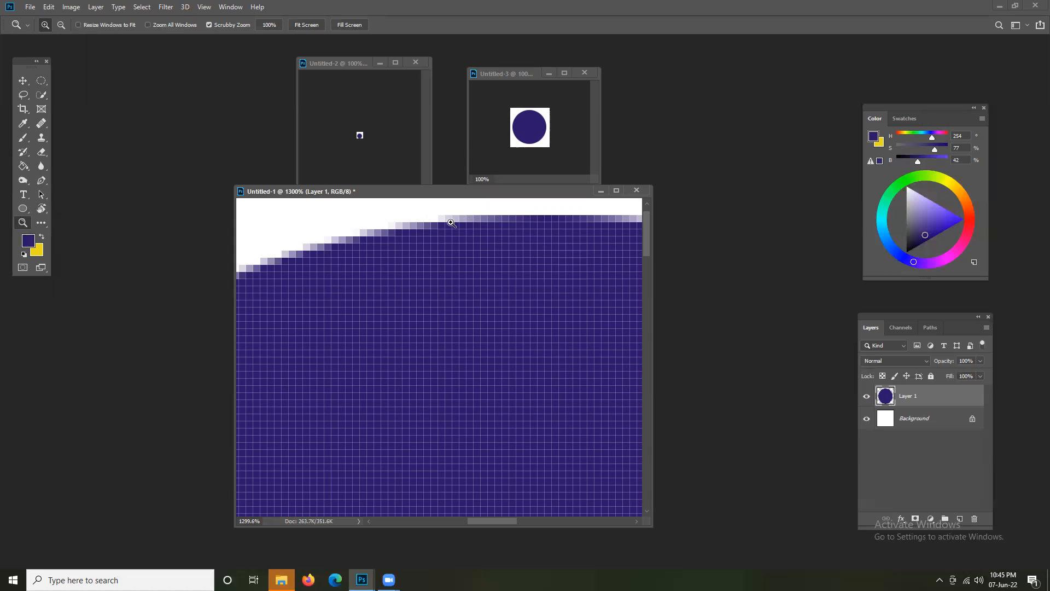
{"action": "right_click", "coordinate": [458, 251]}
{"action": "left_click", "coordinate": [479, 265]}
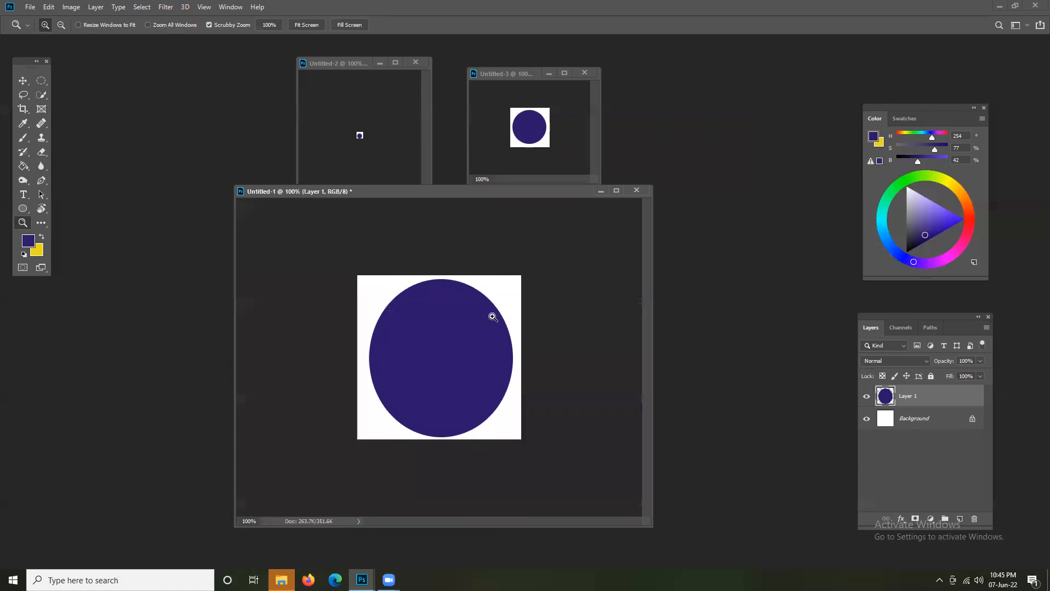
Show the 12 ppi document at print size, and zoom in to about 857% on the edge of the 72 ppi ellipse.
{"action": "left_click", "coordinate": [364, 136]}
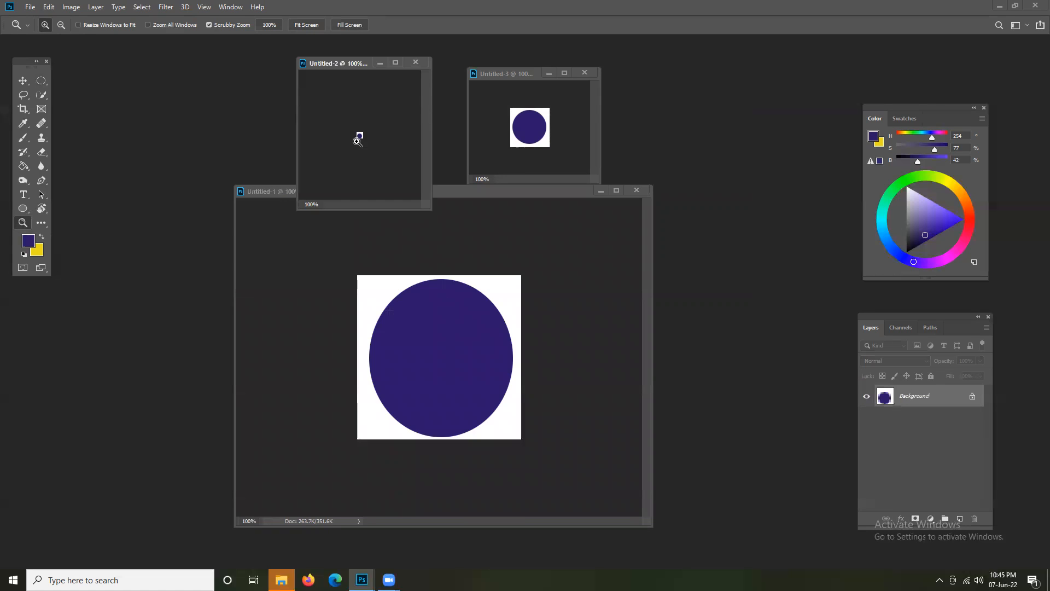
{"action": "right_click", "coordinate": [359, 135]}
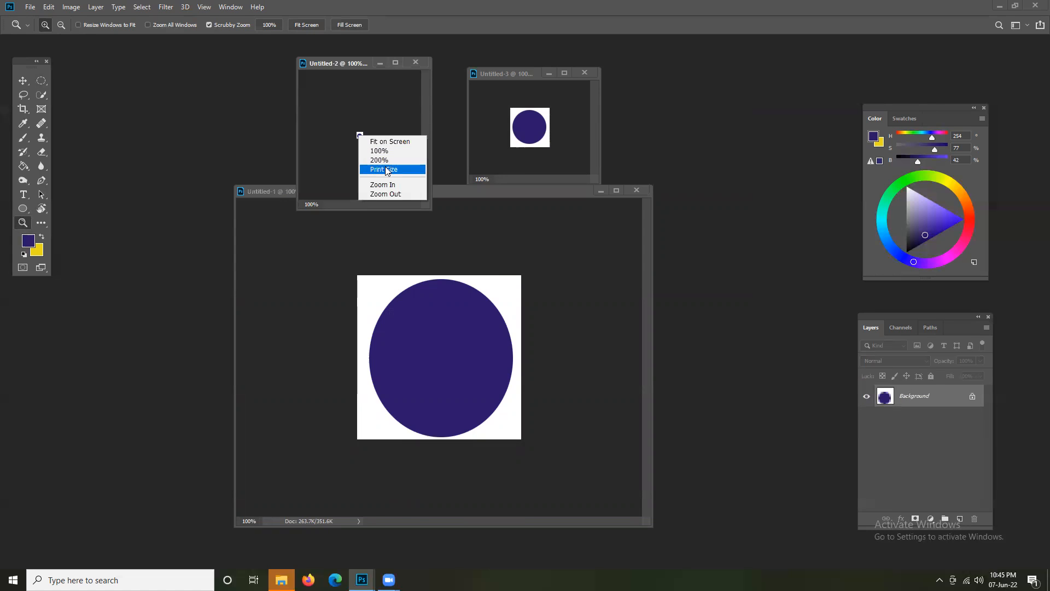
{"action": "left_click", "coordinate": [384, 169]}
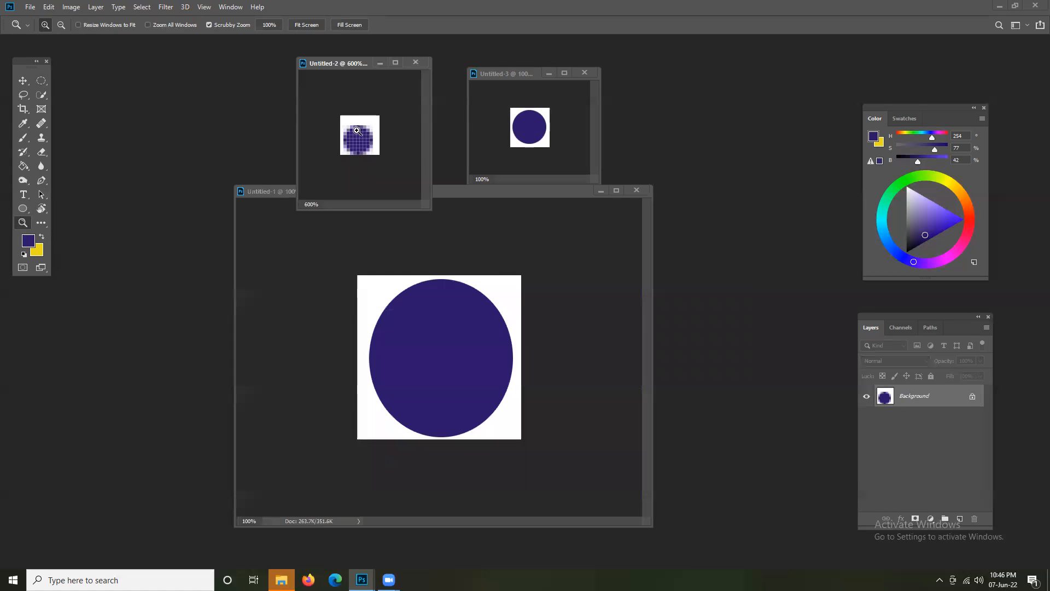
{"action": "left_click", "coordinate": [547, 149]}
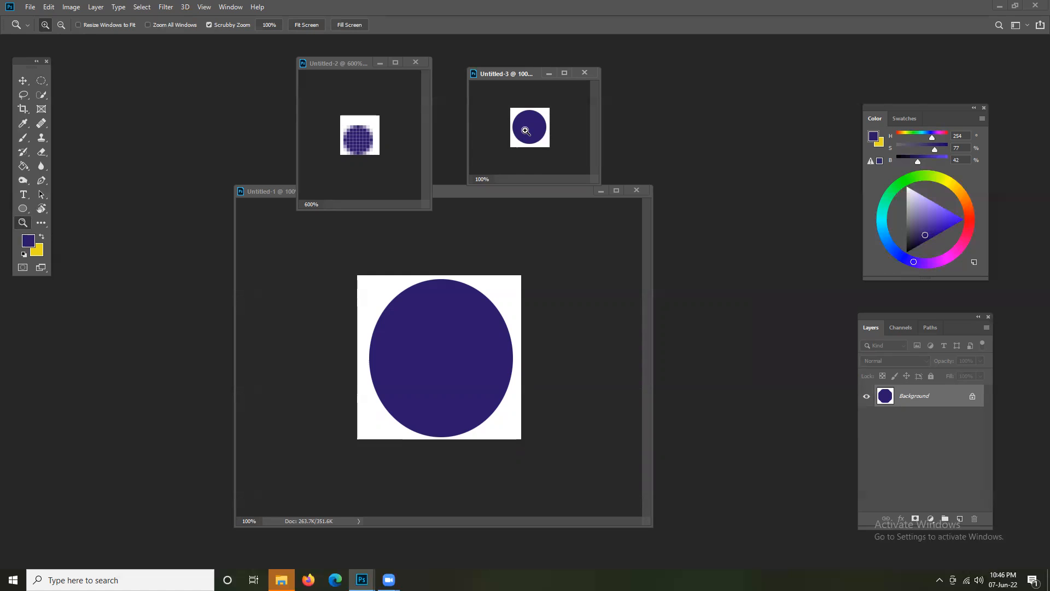
{"action": "left_click_drag", "start_coordinate": [530, 127], "coordinate": [621, 125]}
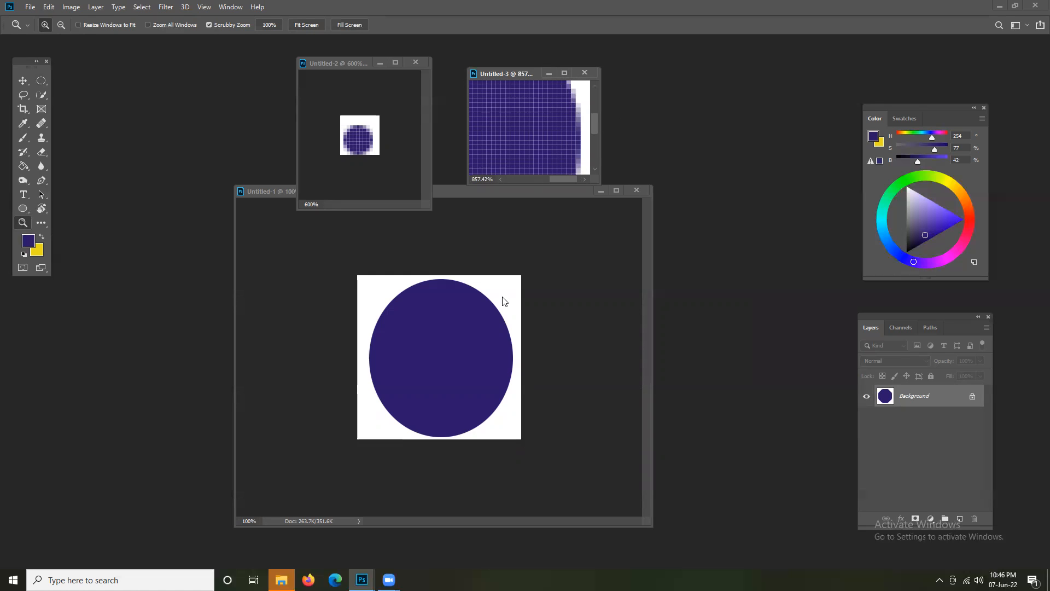
Zoom in on the 300 ppi ellipse, reset it to 100%, and zoom in to about 373% on its right-hand edge.
{"action": "left_click", "coordinate": [514, 341]}
{"action": "left_click_drag", "start_coordinate": [484, 334], "coordinate": [520, 313]}
{"action": "right_click", "coordinate": [486, 302]}
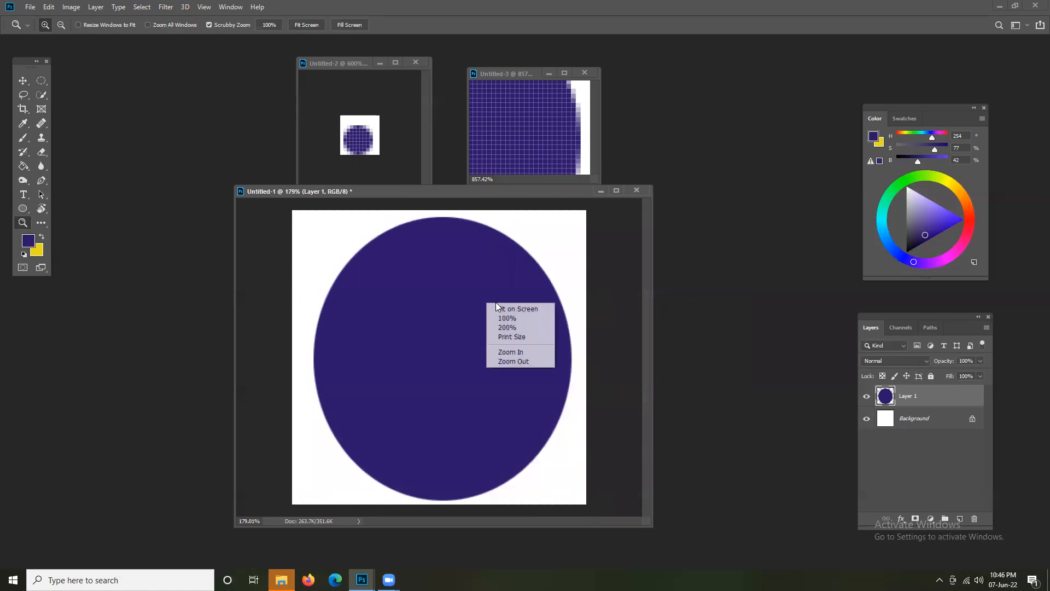
{"action": "left_click", "coordinate": [522, 323]}
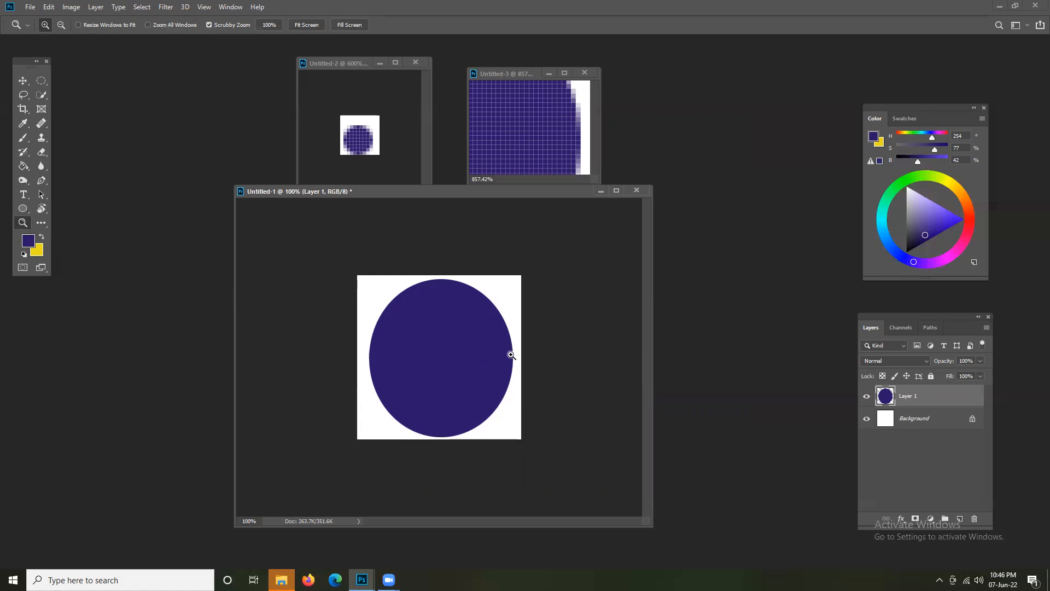
{"action": "left_click_drag", "start_coordinate": [504, 347], "coordinate": [605, 351]}
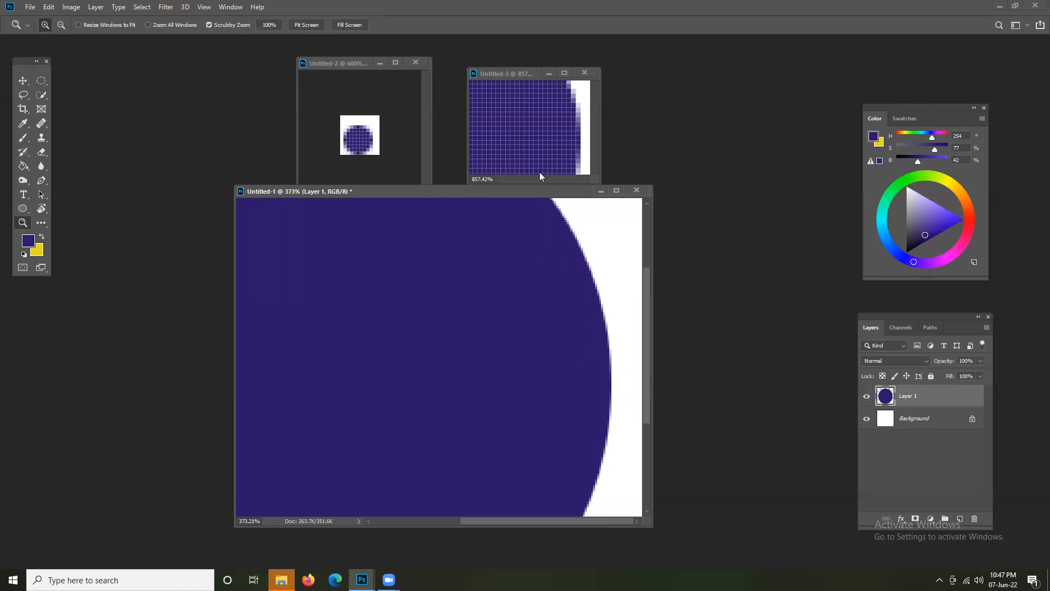
Reset the 72 ppi document to 100% and move the 300 ppi window away from its place over the smaller windows.
{"action": "right_click", "coordinate": [533, 114]}
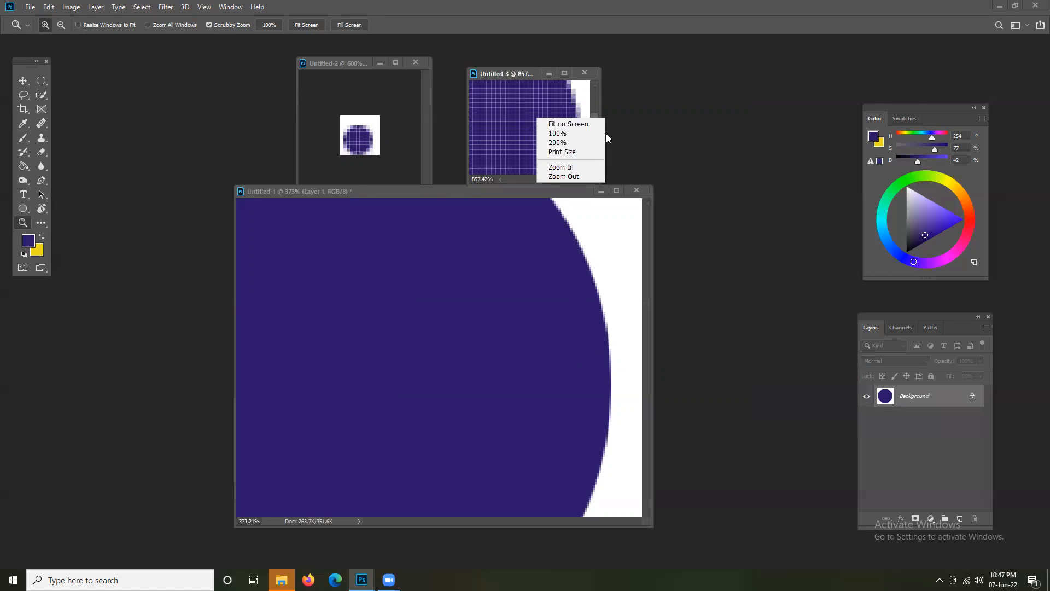
{"action": "left_click", "coordinate": [569, 134]}
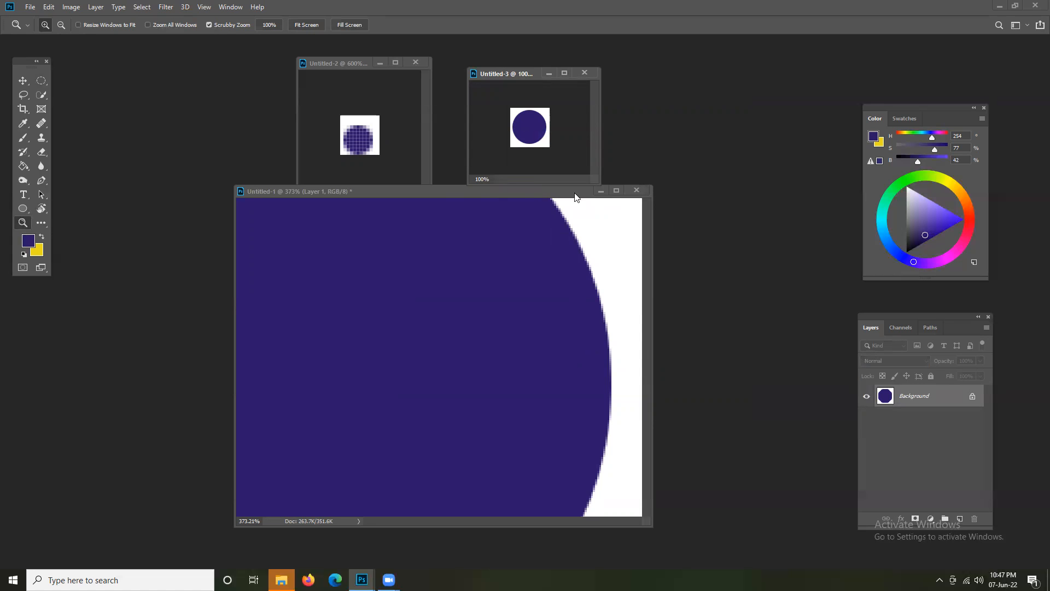
{"action": "left_click_drag", "start_coordinate": [457, 189], "coordinate": [386, 241]}
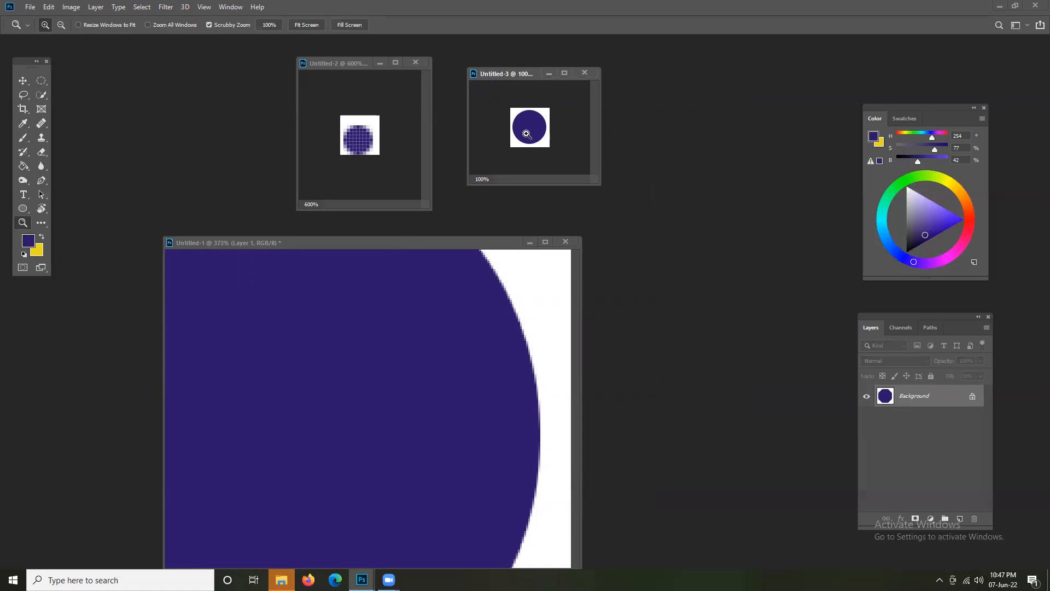
{"action": "left_click_drag", "start_coordinate": [438, 240], "coordinate": [675, 162]}
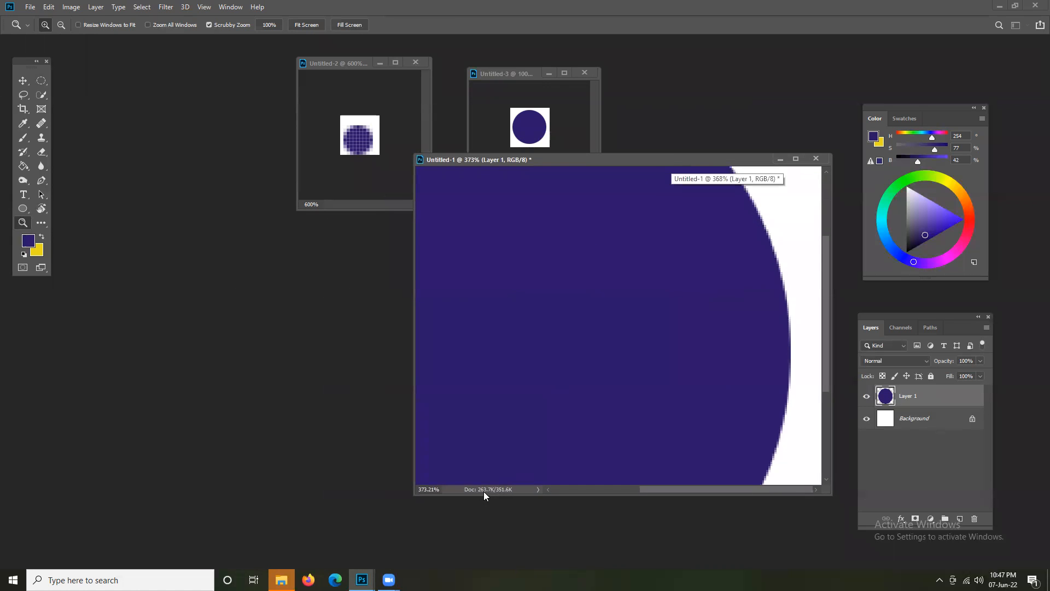
Spread the 300, 12 and 72 ppi windows out in a row, and enlarge the 12 ppi window to show its document size.
{"action": "left_click_drag", "start_coordinate": [541, 163], "coordinate": [223, 93]}
{"action": "left_click_drag", "start_coordinate": [514, 72], "coordinate": [715, 85]}
{"action": "left_click_drag", "start_coordinate": [350, 65], "coordinate": [488, 69]}
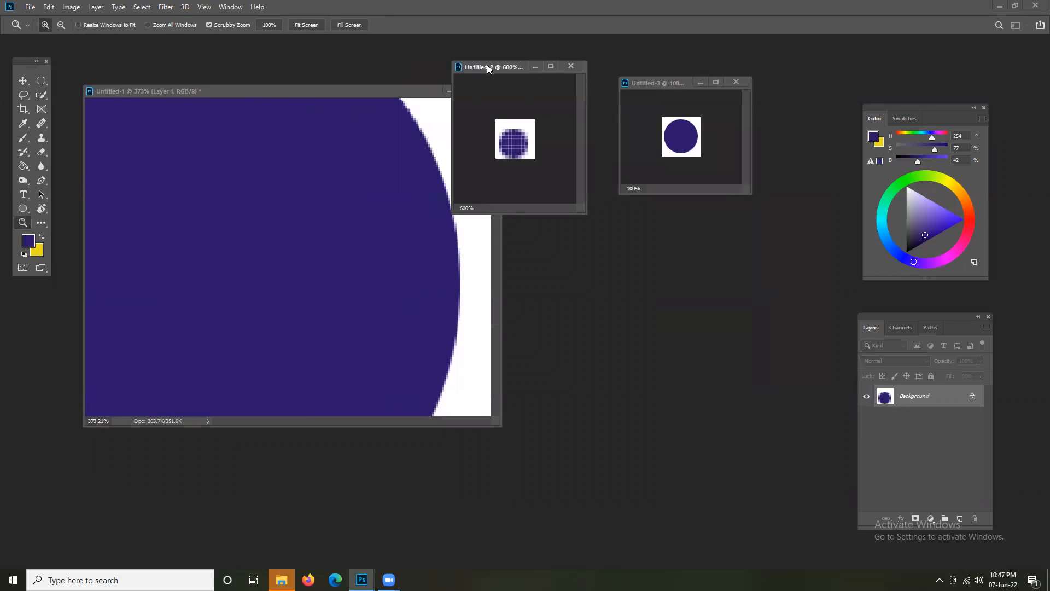
{"action": "left_click_drag", "start_coordinate": [580, 213], "coordinate": [683, 275]}
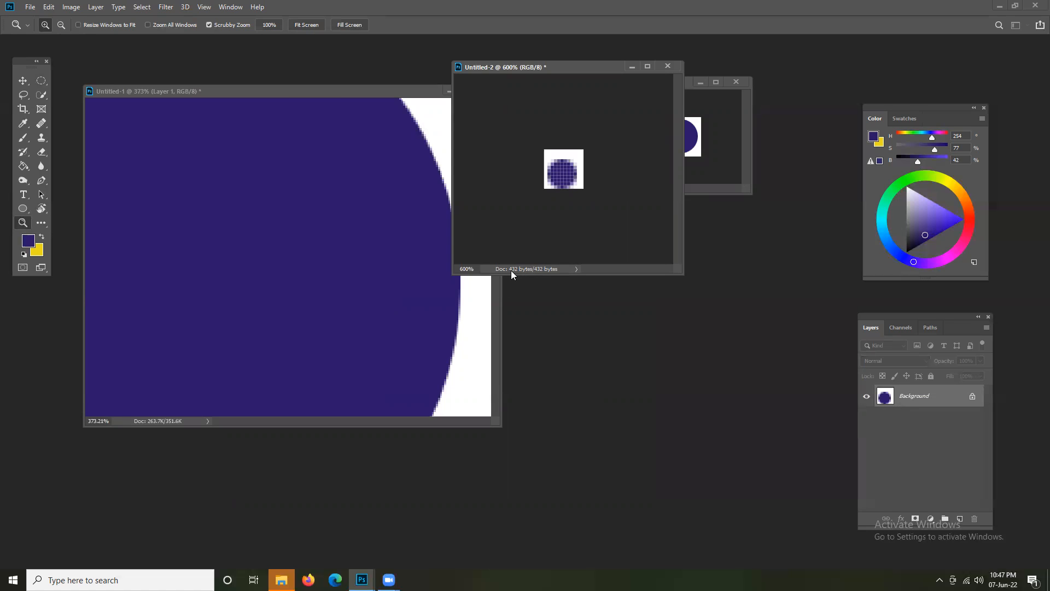
Reset the 300 ppi document's view to 100%.
{"action": "left_click", "coordinate": [257, 376]}
{"action": "right_click", "coordinate": [200, 320]}
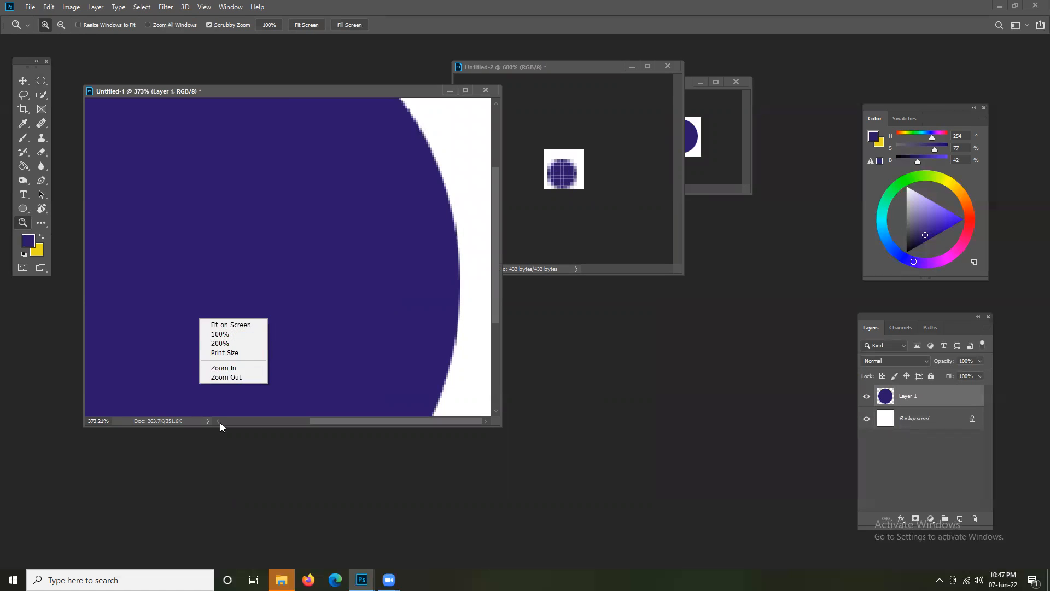
{"action": "left_click", "coordinate": [263, 108]}
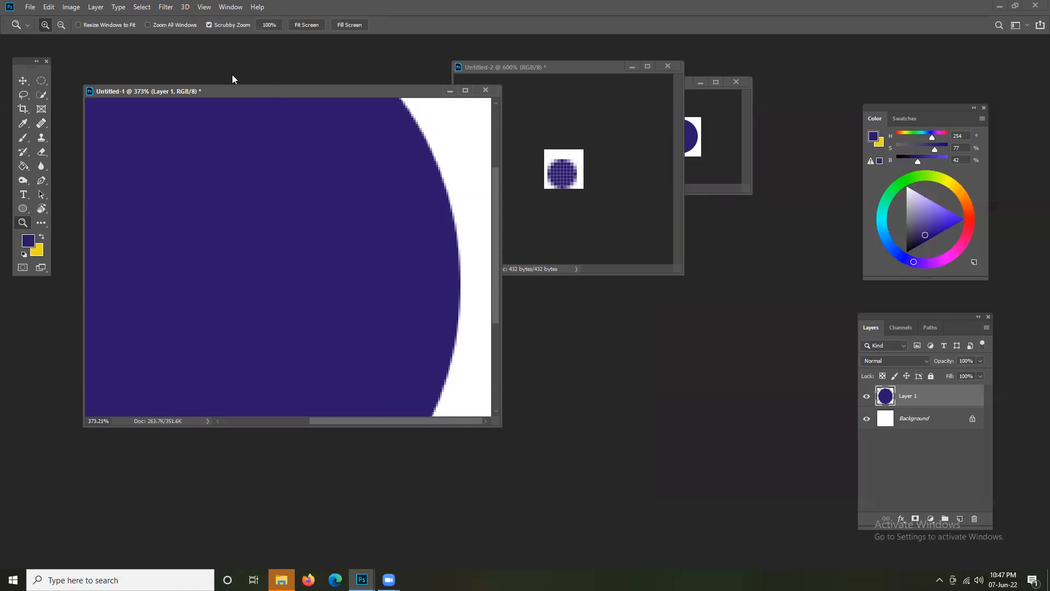
{"action": "right_click", "coordinate": [234, 173]}
{"action": "left_click", "coordinate": [255, 188]}
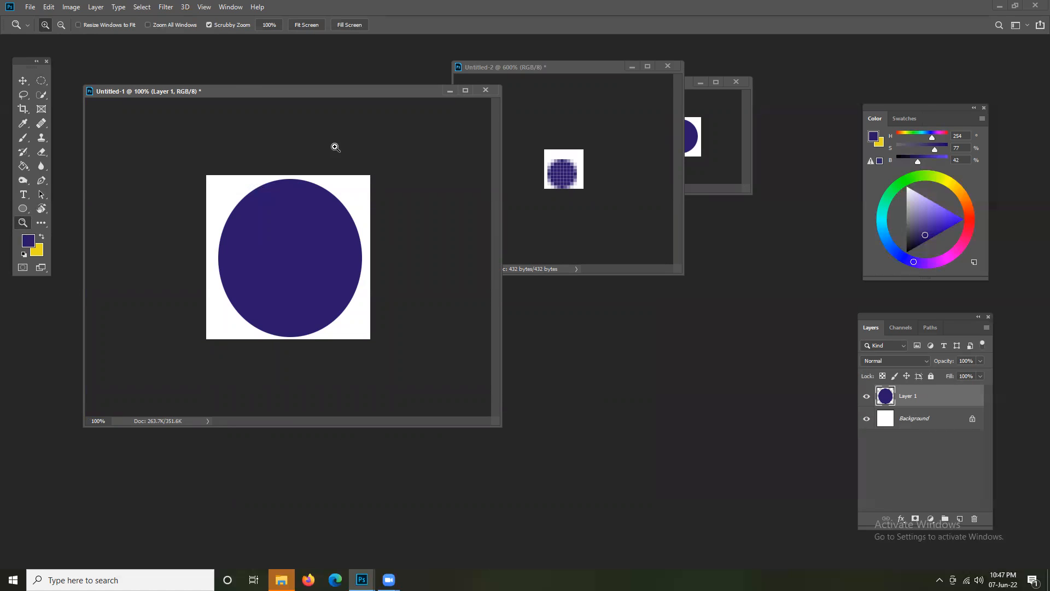
Move the 300 ppi window beside the tools, and enlarge the 72 ppi window to show its document size.
{"action": "left_click_drag", "start_coordinate": [323, 93], "coordinate": [293, 65]}
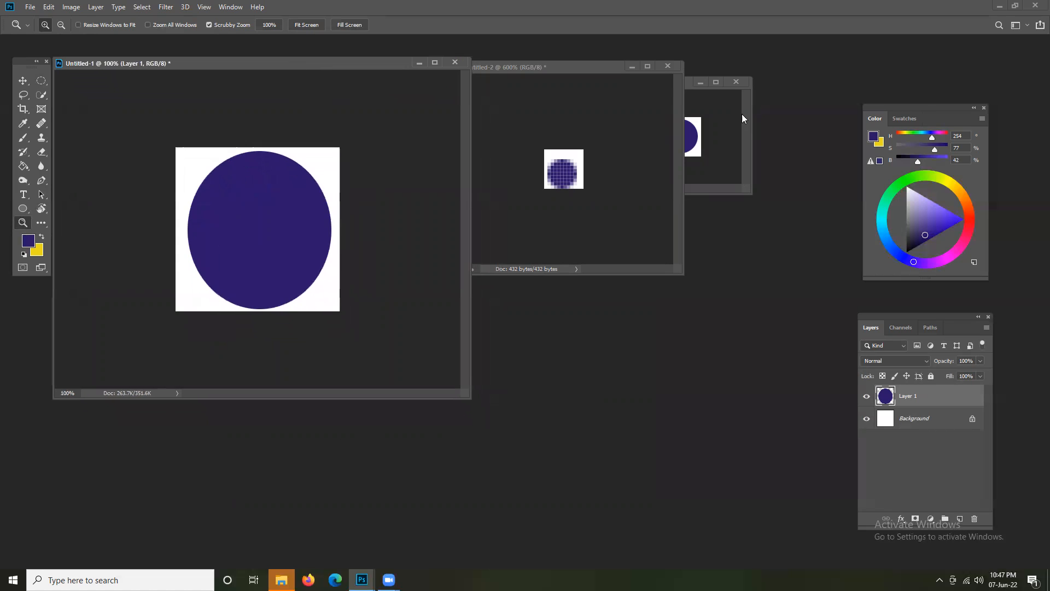
{"action": "left_click", "coordinate": [687, 83]}
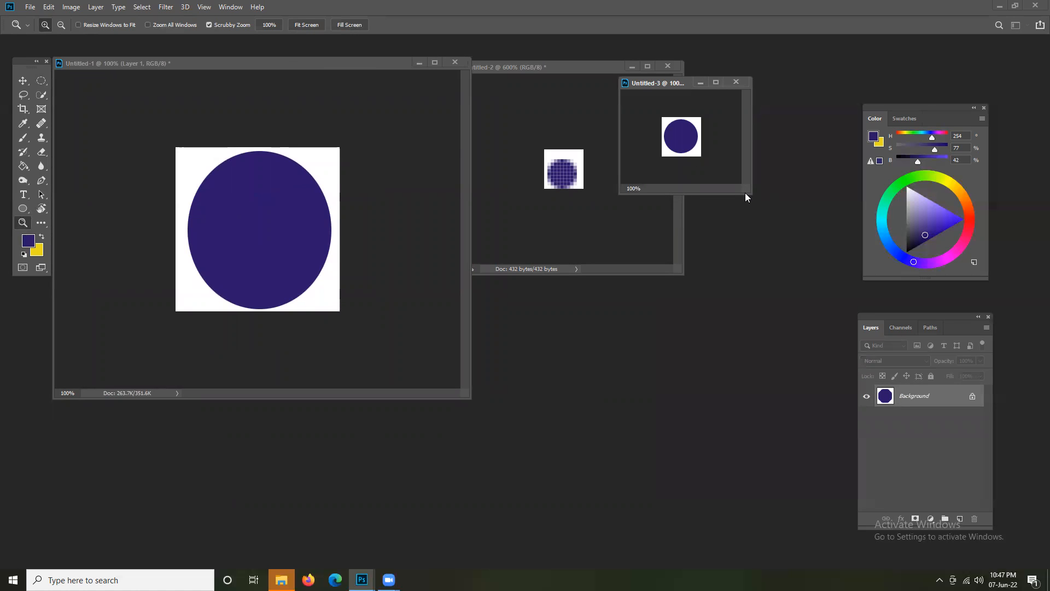
{"action": "left_click_drag", "start_coordinate": [748, 189], "coordinate": [845, 301]}
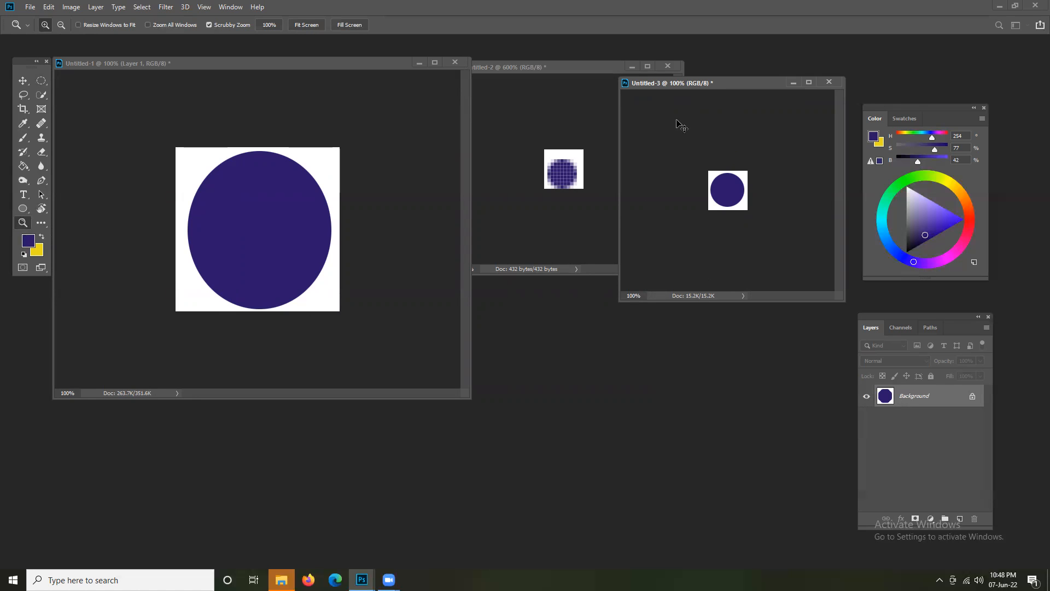
Create a 1 × 1 inch document at 100 pixels/inch, float it in its own window and enlarge that window.
{"action": "key", "text": "ctrl+n"}
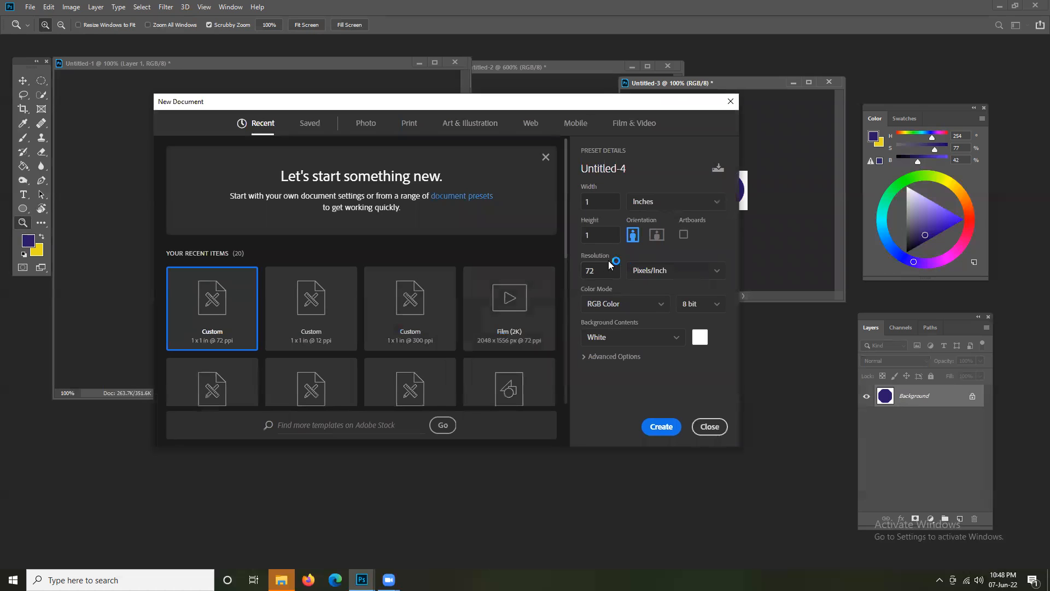
{"action": "double_click", "coordinate": [602, 273]}
{"action": "type", "text": "100"}
{"action": "left_click", "coordinate": [671, 432]}
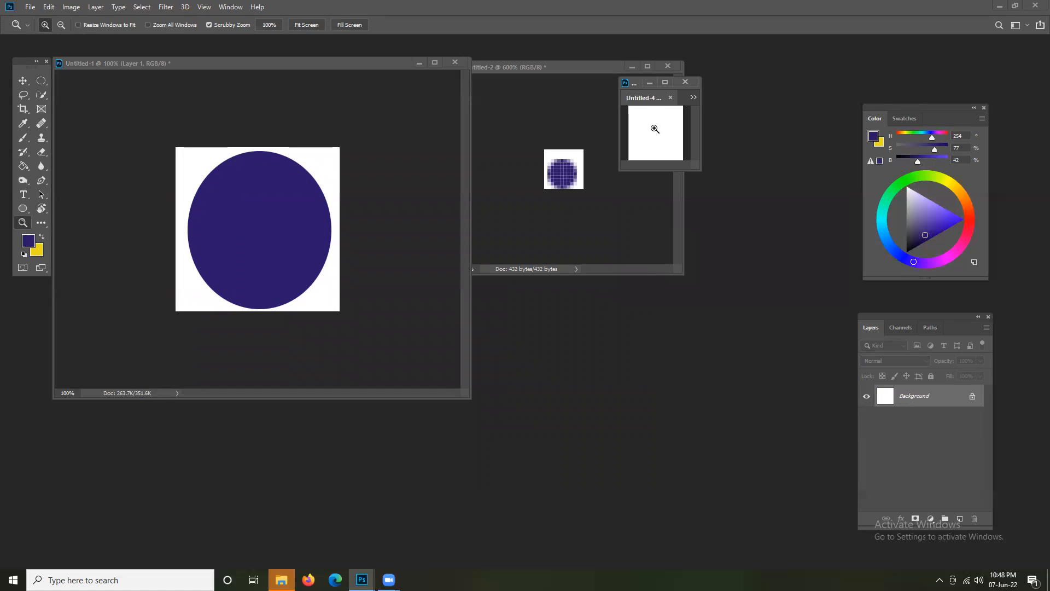
{"action": "left_click_drag", "start_coordinate": [643, 98], "coordinate": [740, 183]}
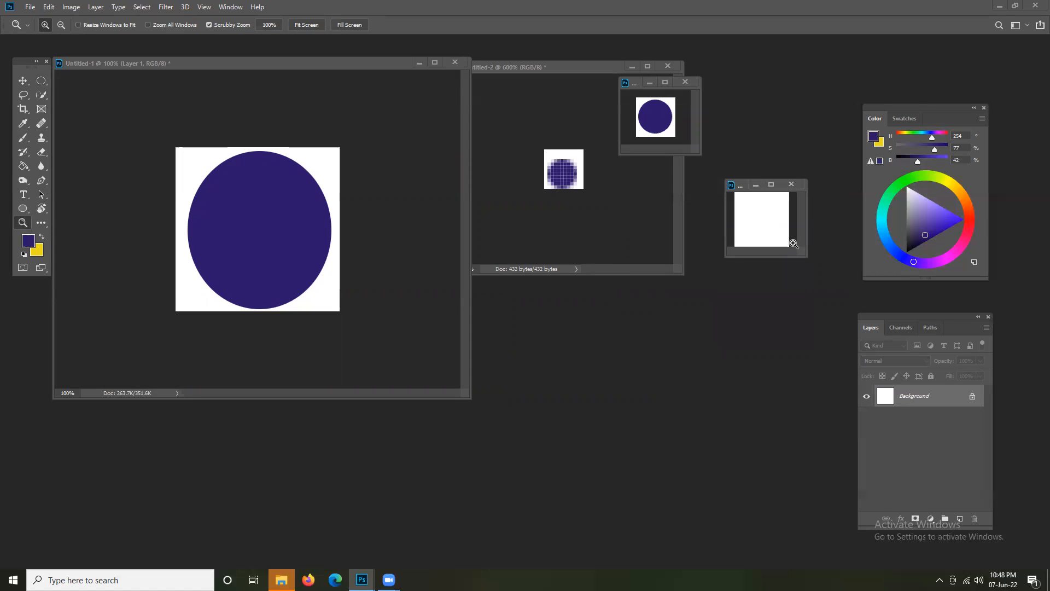
{"action": "left_click_drag", "start_coordinate": [804, 255], "coordinate": [872, 310]}
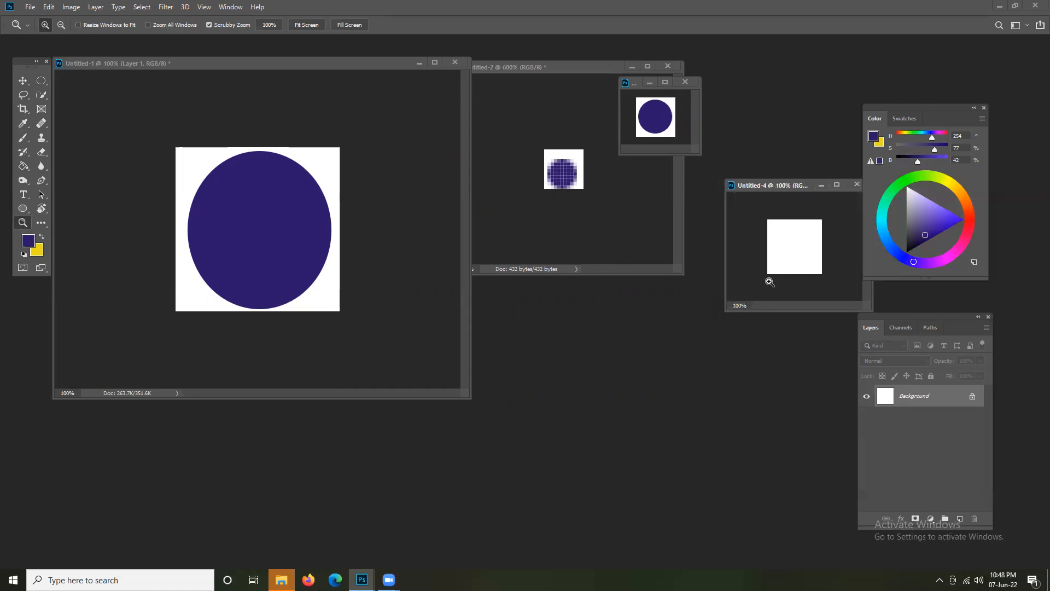
Select an ellipse spanning nearly the whole 100 ppi canvas, fill it with the dark blue foreground colour and deselect.
{"action": "left_click", "coordinate": [45, 81]}
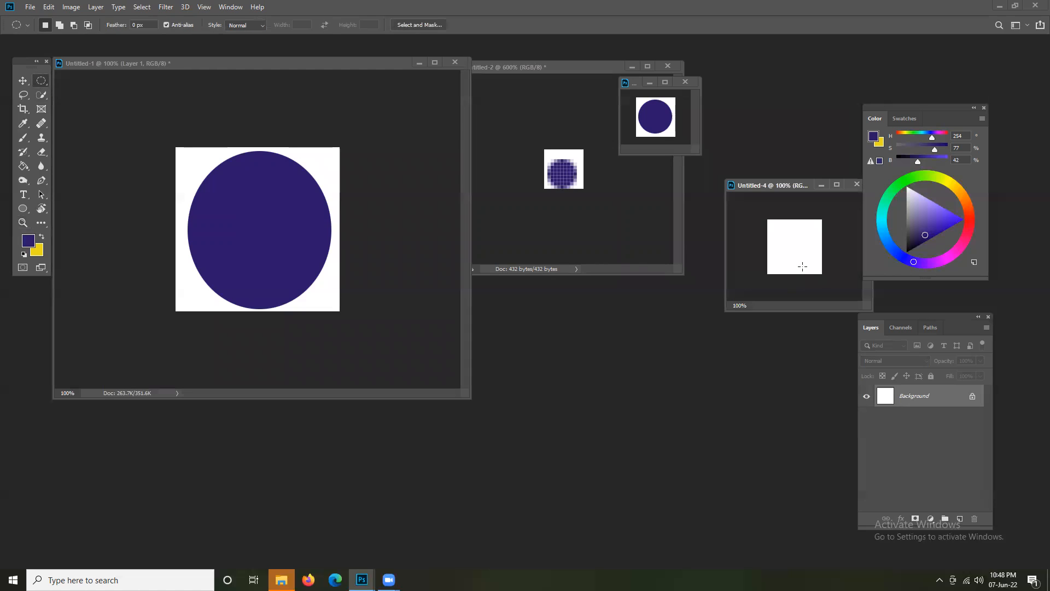
{"action": "left_click_drag", "start_coordinate": [768, 226], "coordinate": [826, 273]}
{"action": "key", "text": "alt+BackSpace"}
{"action": "key", "text": "ctrl+d"}
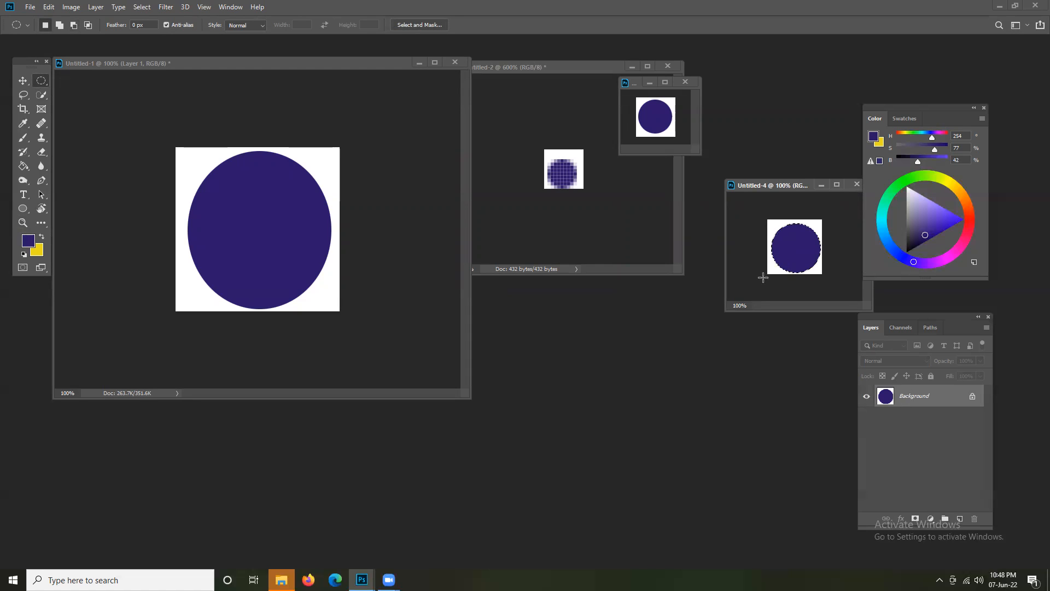
Move and enlarge the 72 ppi and 100 ppi windows until both document sizes can be compared.
{"action": "left_click", "coordinate": [634, 84]}
{"action": "left_click_drag", "start_coordinate": [697, 152], "coordinate": [711, 163]}
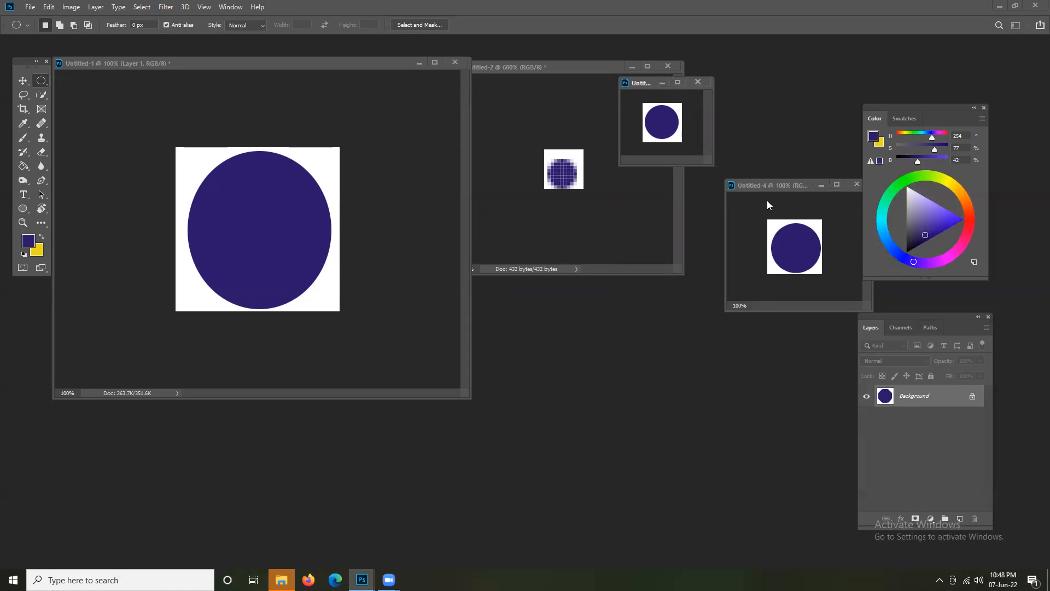
{"action": "left_click_drag", "start_coordinate": [765, 188], "coordinate": [668, 178]}
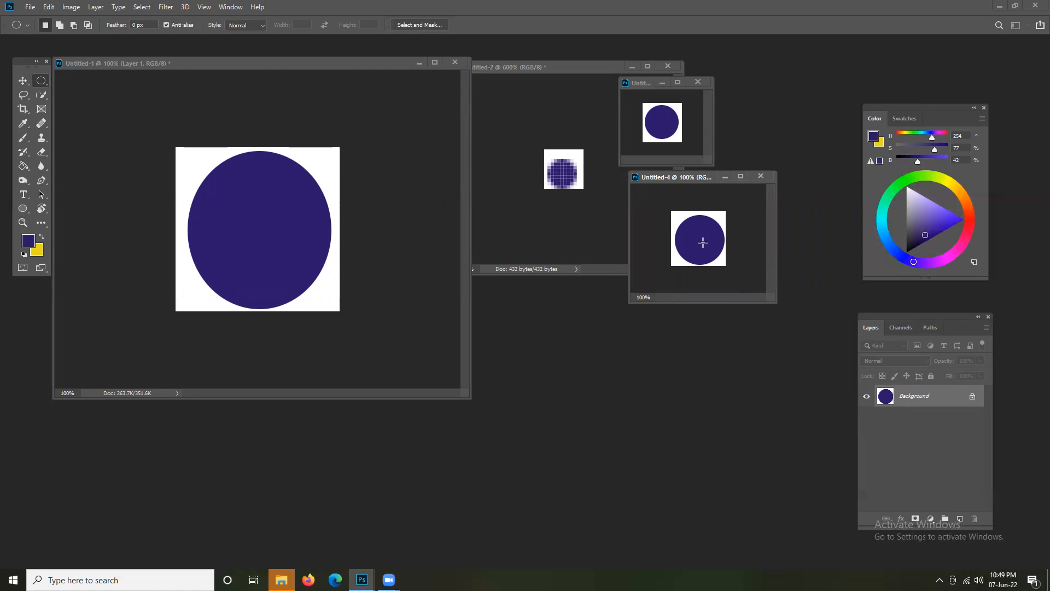
{"action": "left_click_drag", "start_coordinate": [773, 304], "coordinate": [854, 349]}
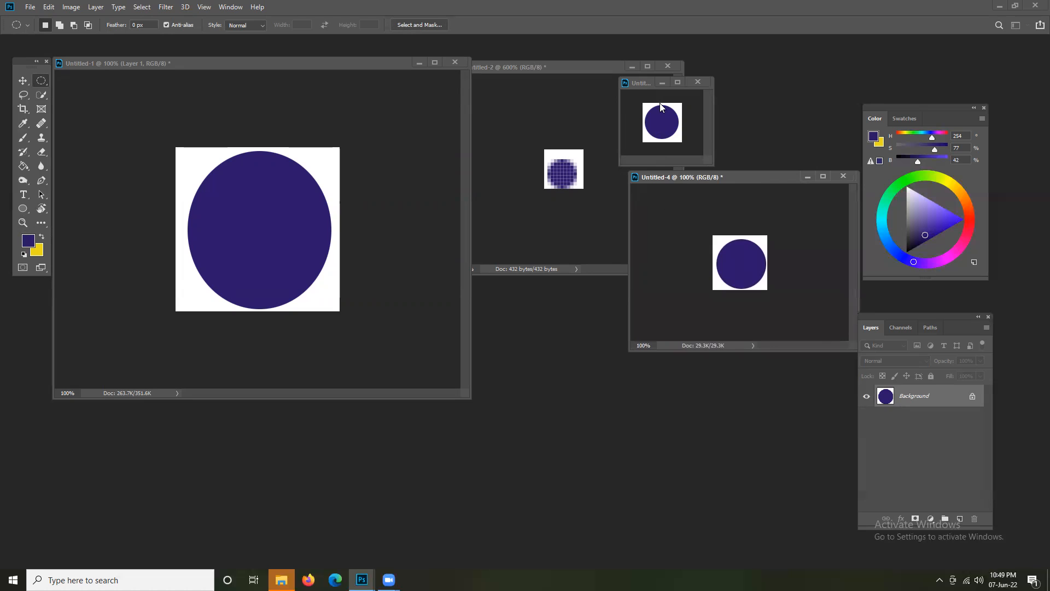
{"action": "left_click_drag", "start_coordinate": [643, 90], "coordinate": [560, 67]}
{"action": "left_click_drag", "start_coordinate": [630, 143], "coordinate": [742, 176]}
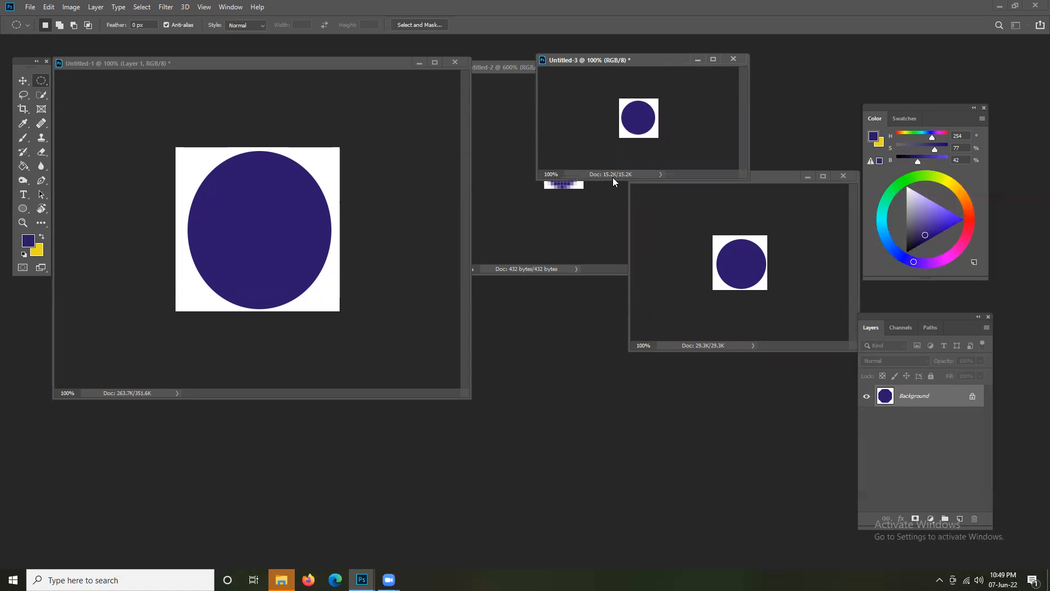
{"action": "left_click", "coordinate": [767, 178]}
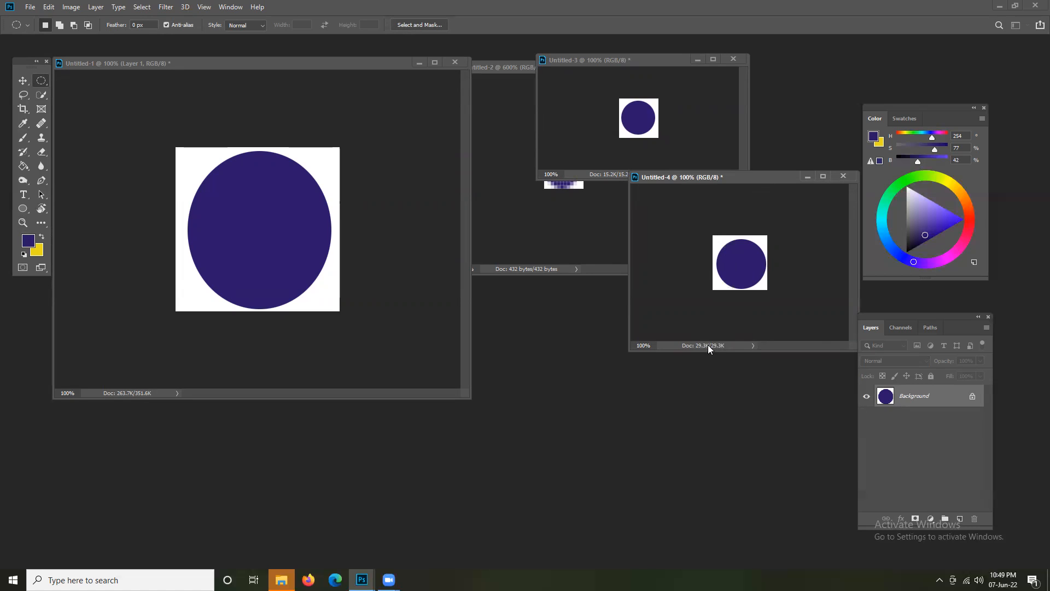
{"action": "left_click", "coordinate": [607, 156]}
{"action": "left_click", "coordinate": [734, 269]}
{"action": "left_click_drag", "start_coordinate": [758, 231], "coordinate": [773, 293]}
{"action": "left_click_drag", "start_coordinate": [709, 283], "coordinate": [782, 299]}
{"action": "left_click", "coordinate": [783, 300]}
{"action": "left_click", "coordinate": [622, 112]}
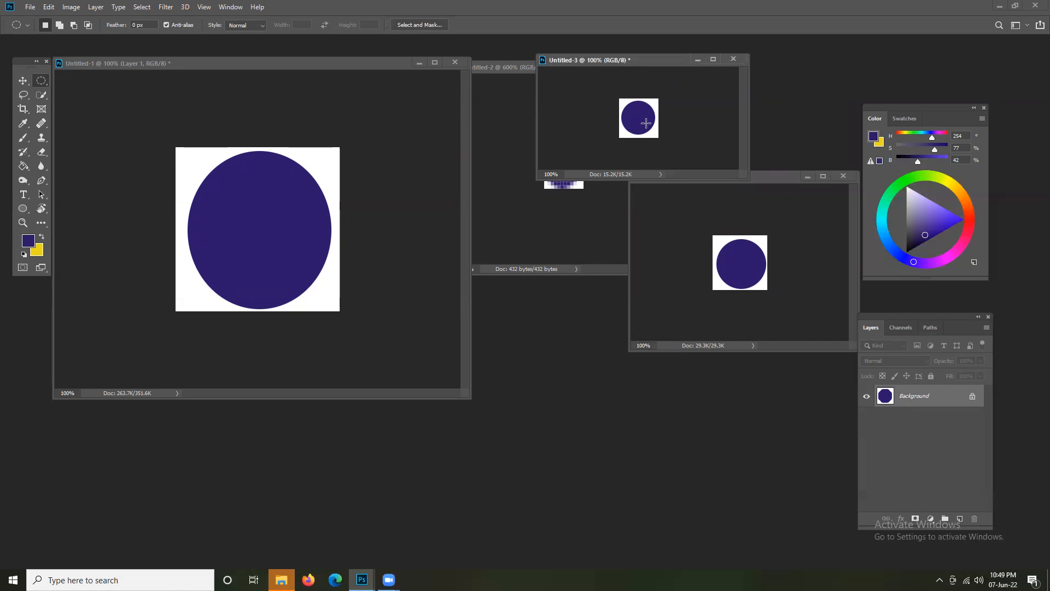
Use the Zoom tool to view the 100 ppi and 72 ppi documents at 100%, and move the 100 ppi window clear of the other.
{"action": "left_click", "coordinate": [23, 223]}
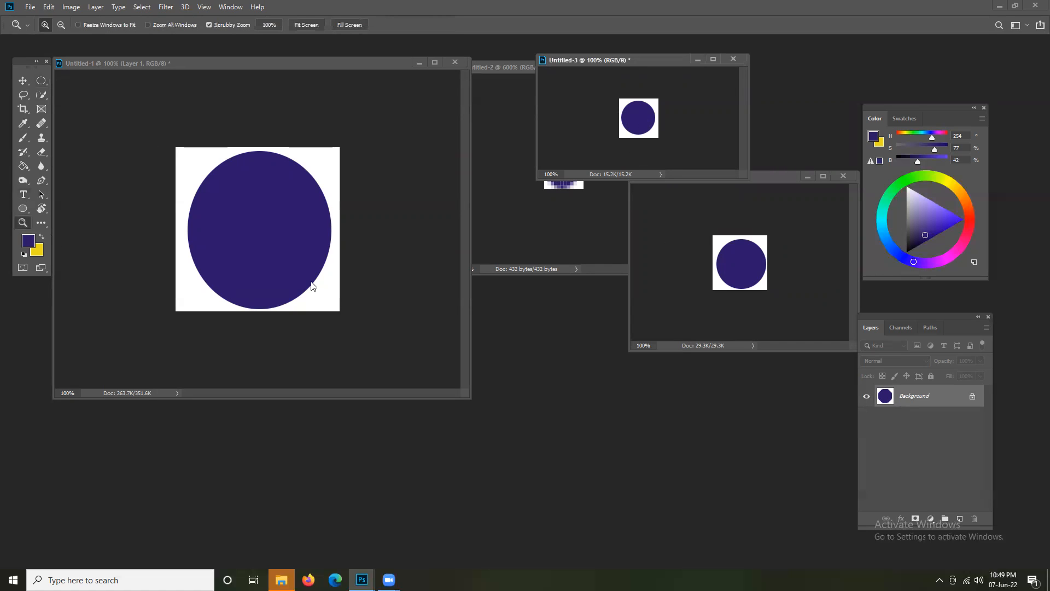
{"action": "right_click", "coordinate": [732, 262]}
{"action": "left_click", "coordinate": [771, 287]}
{"action": "right_click", "coordinate": [742, 256]}
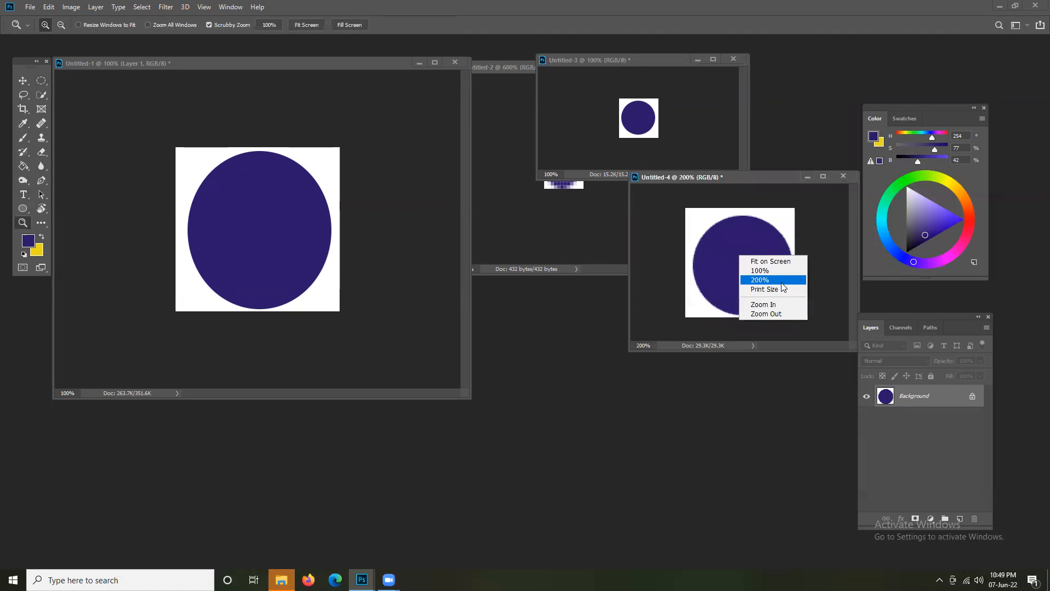
{"action": "left_click", "coordinate": [754, 270]}
{"action": "right_click", "coordinate": [636, 116]}
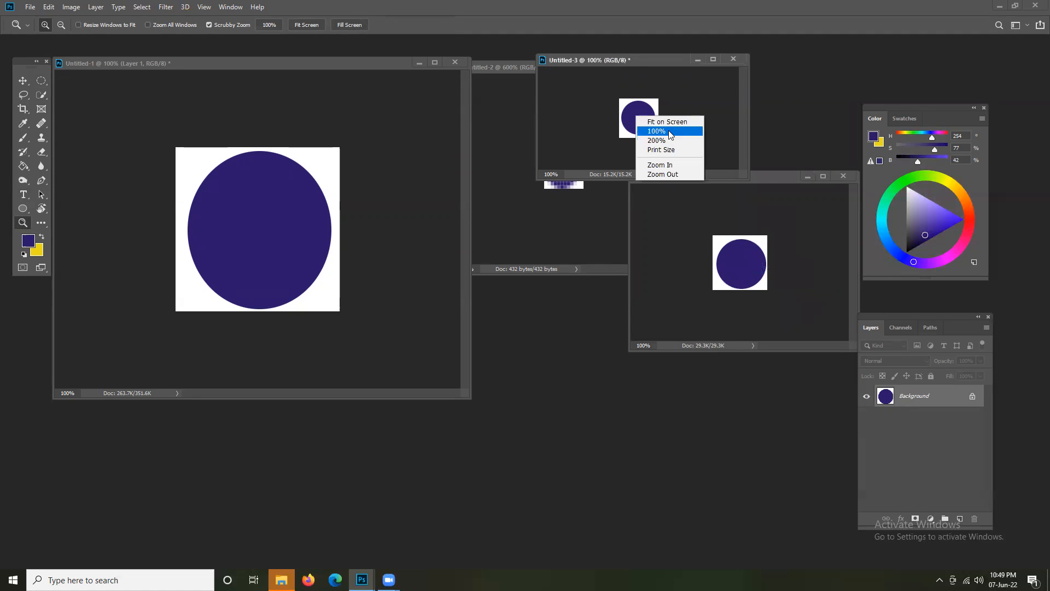
{"action": "left_click", "coordinate": [671, 134]}
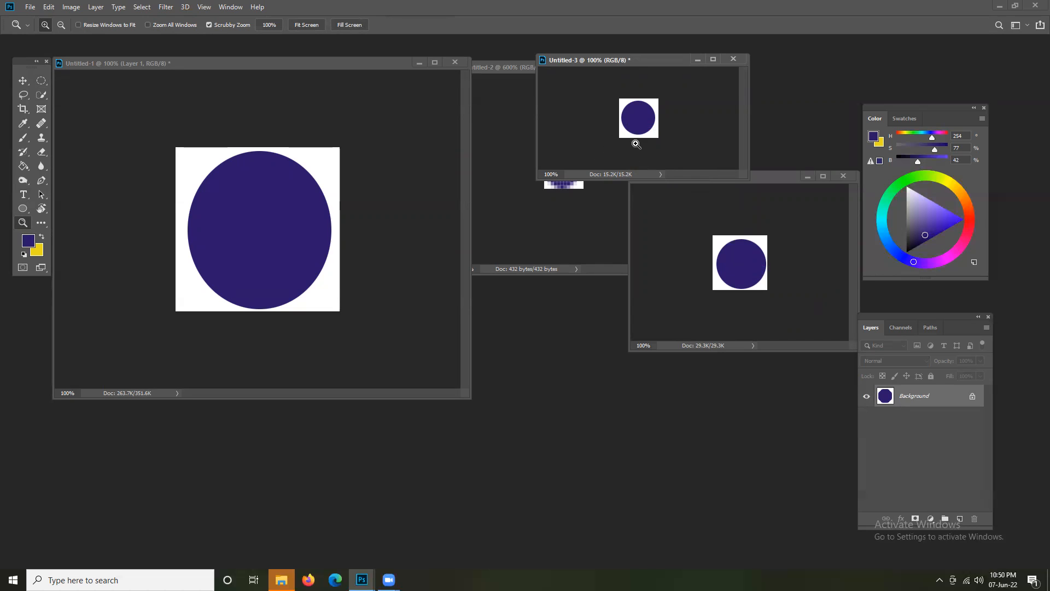
{"action": "left_click", "coordinate": [771, 176]}
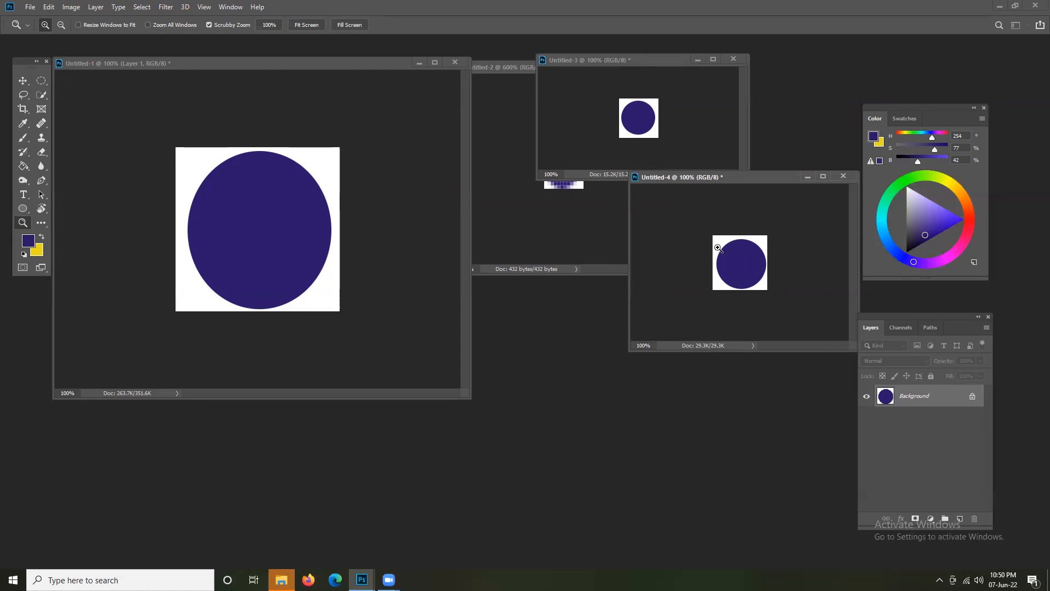
{"action": "left_click_drag", "start_coordinate": [749, 179], "coordinate": [731, 218]}
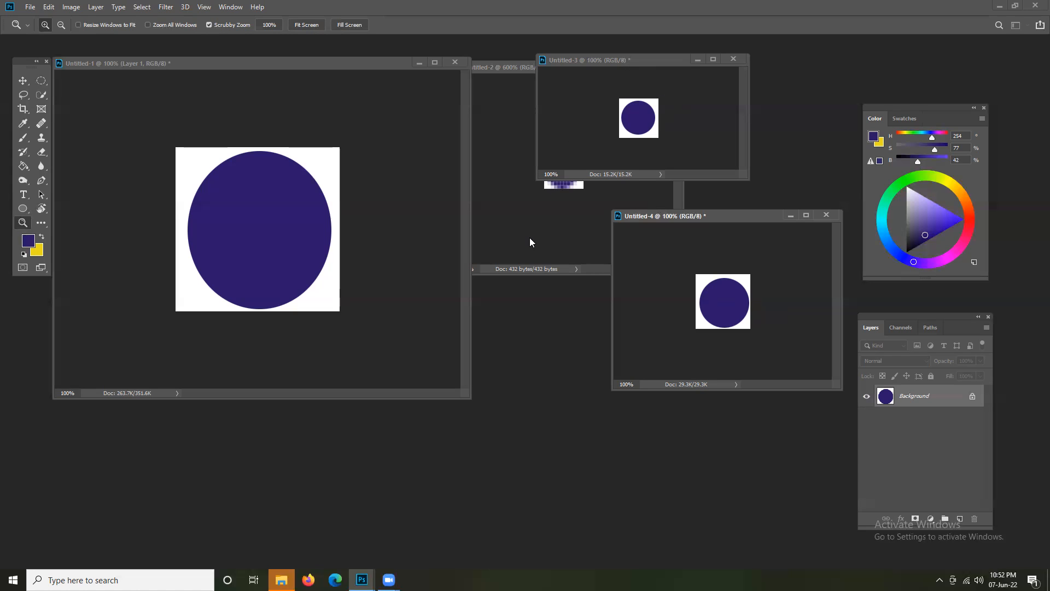
Create a 2048 × 1556 px document at 72 ppi from the Film (2K) preset and float it in its own window.
{"action": "key", "text": "ctrl+n"}
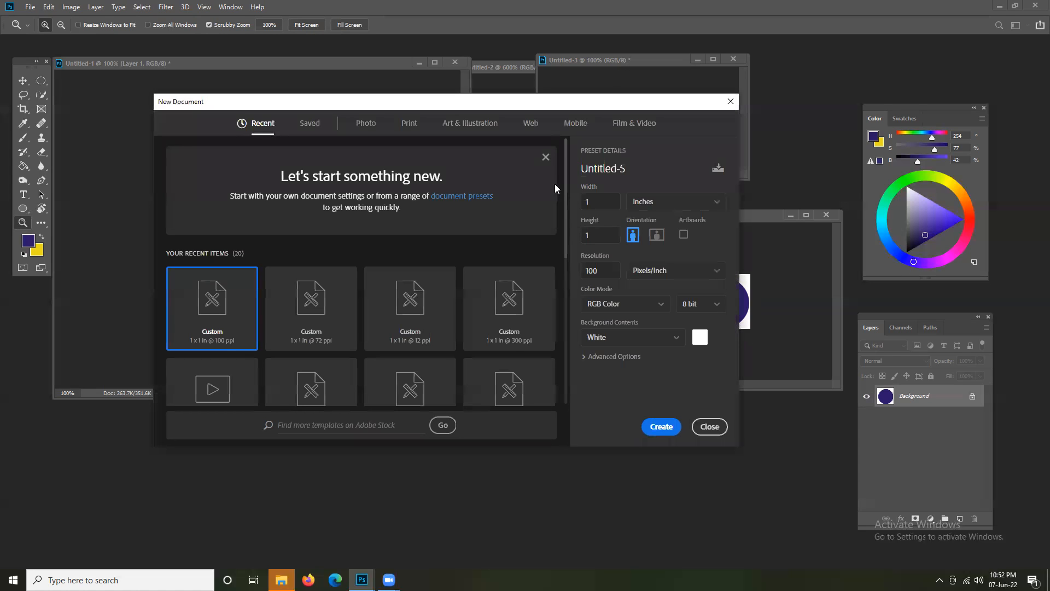
{"action": "left_click", "coordinate": [630, 124]}
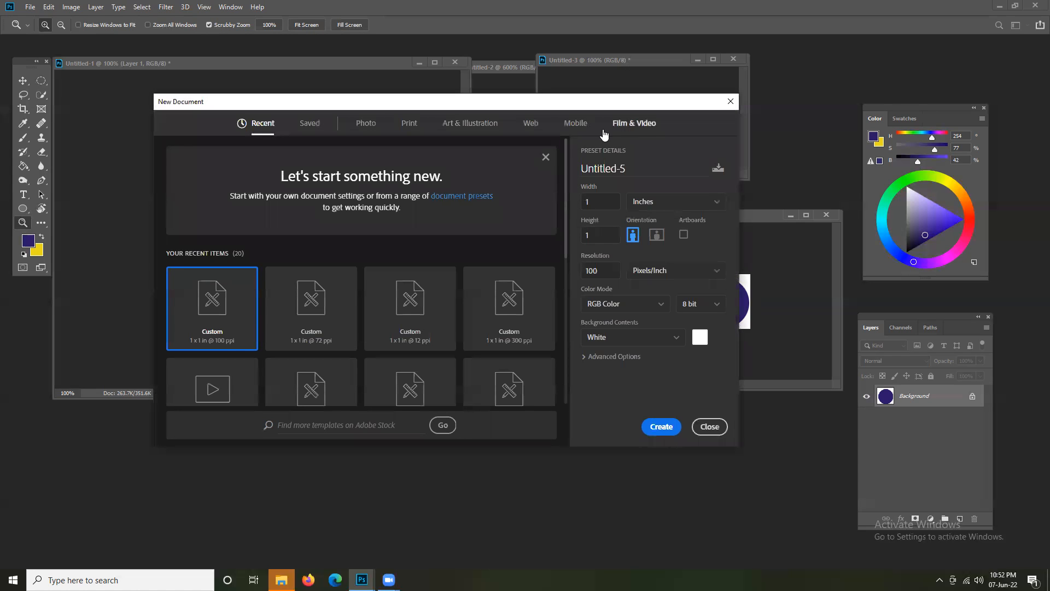
{"action": "left_click", "coordinate": [531, 127]}
{"action": "left_click", "coordinate": [574, 128]}
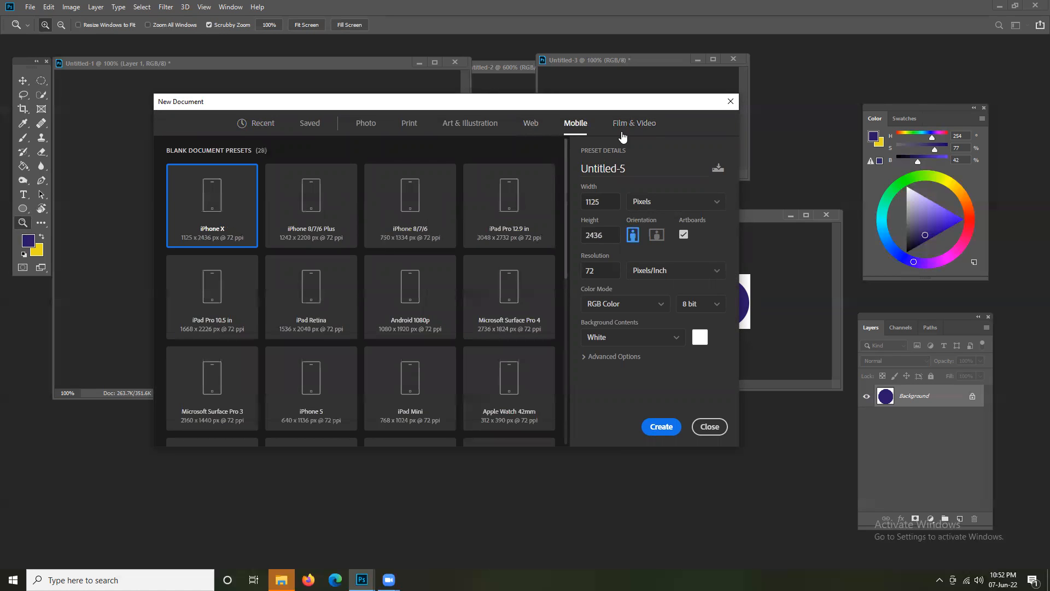
{"action": "left_click", "coordinate": [629, 125]}
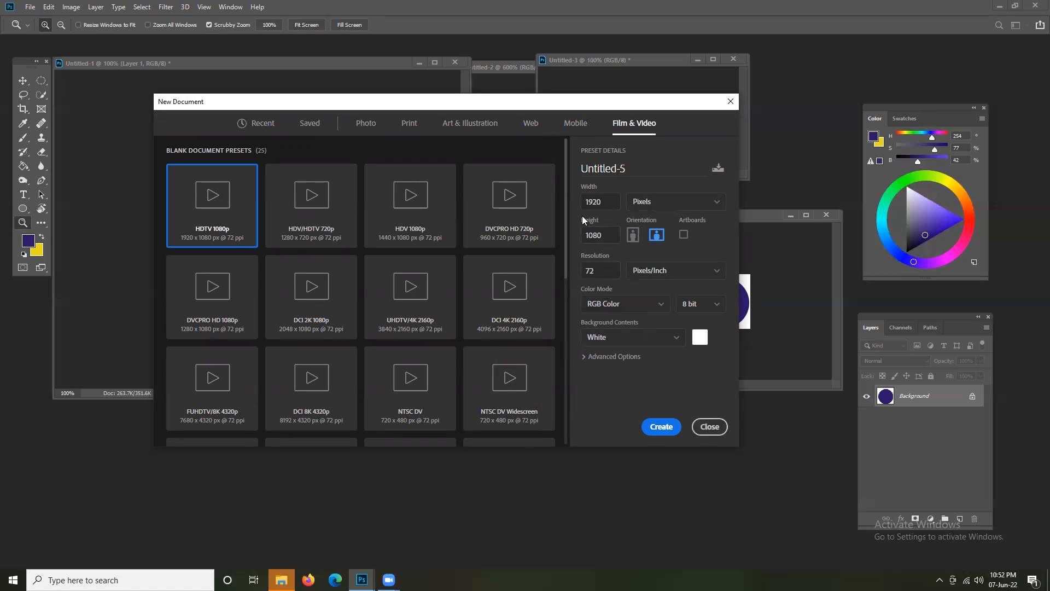
{"action": "scroll", "coordinate": [427, 349], "scroll_direction": "down", "scroll_amount": 2}
{"action": "scroll", "coordinate": [426, 351], "scroll_direction": "down", "scroll_amount": 3}
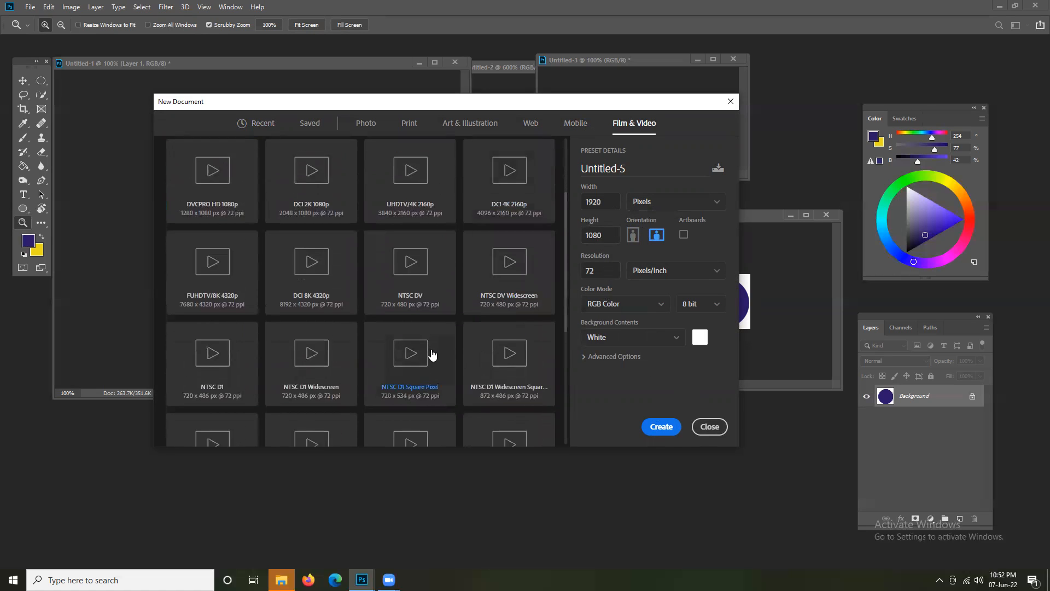
{"action": "left_click", "coordinate": [418, 383]}
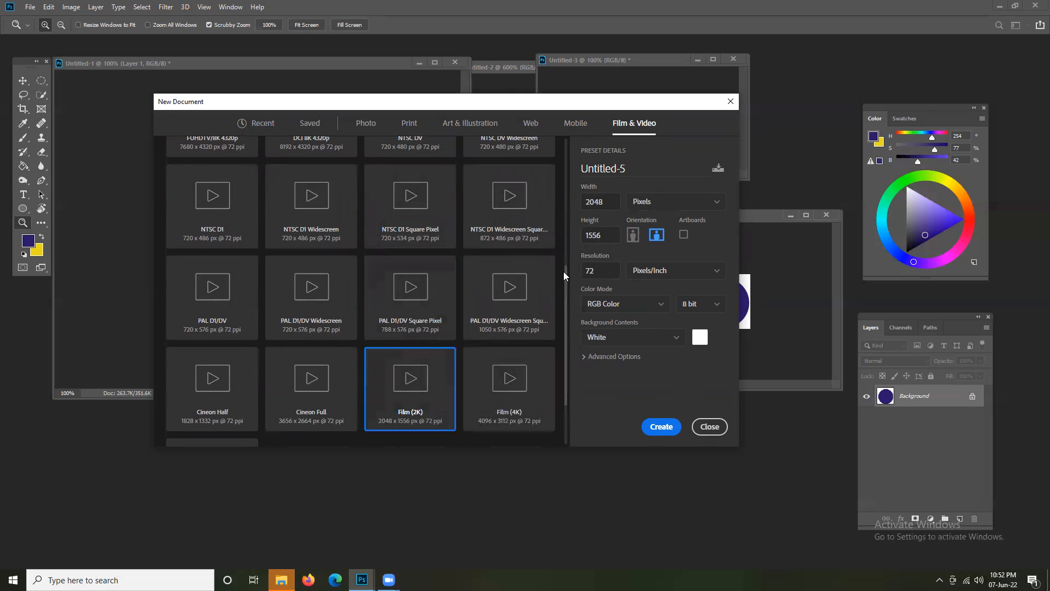
{"action": "left_click", "coordinate": [658, 427]}
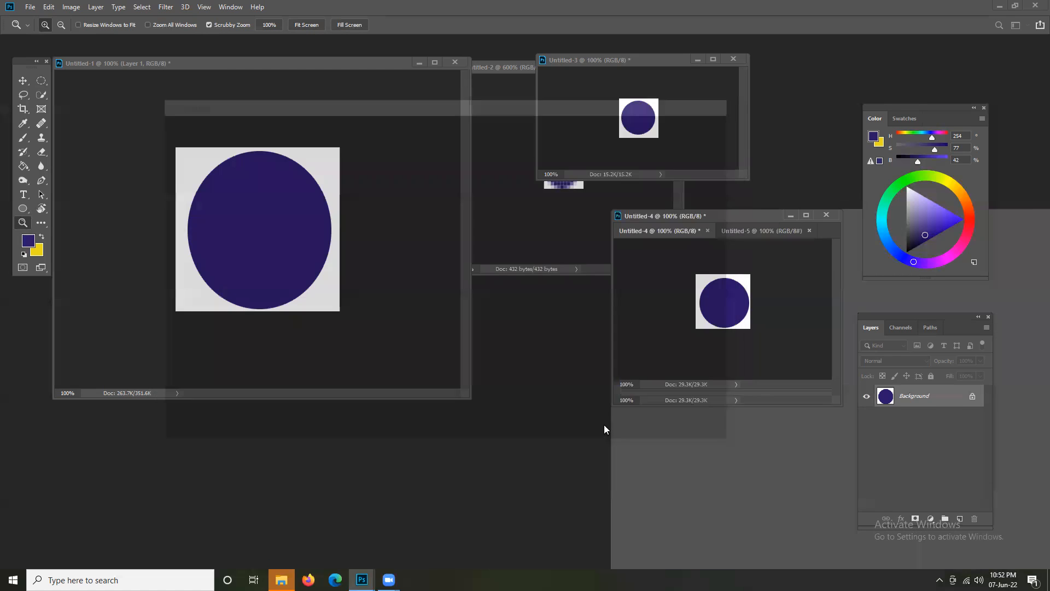
{"action": "left_click_drag", "start_coordinate": [674, 125], "coordinate": [339, 51]}
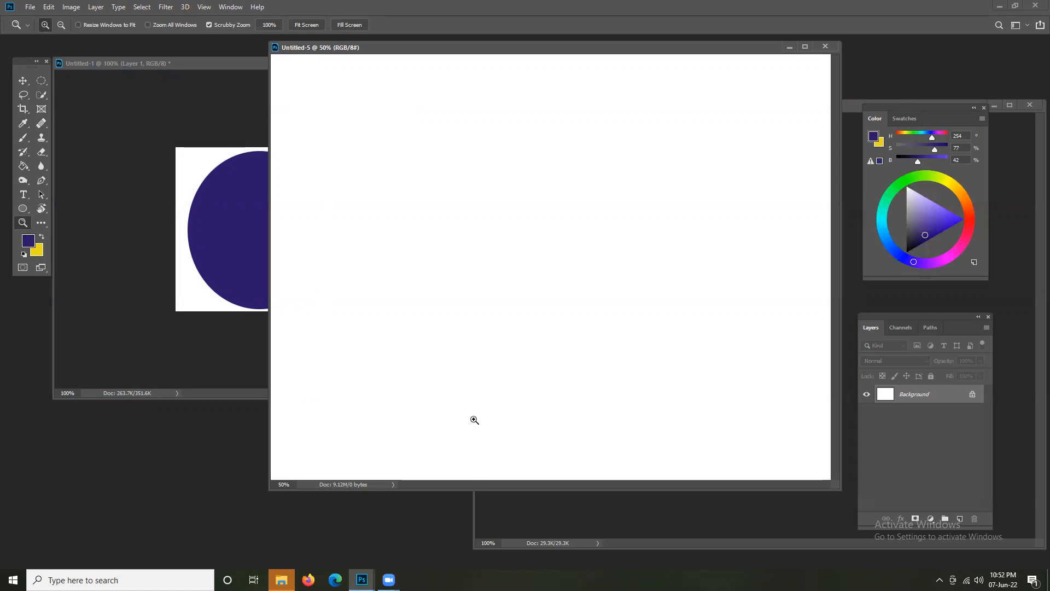
{"action": "key", "text": "ctrl+n"}
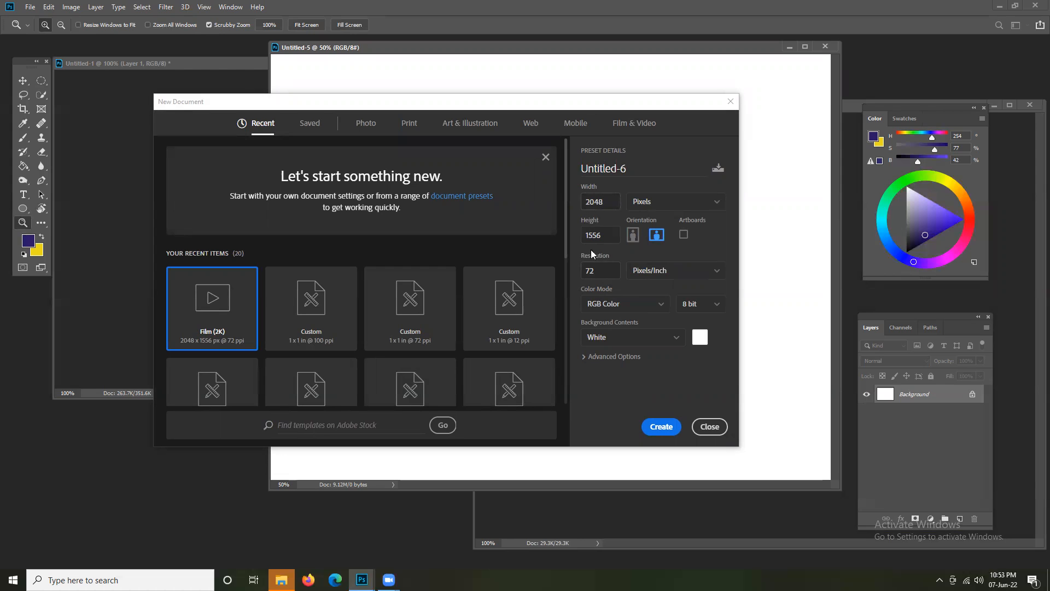
{"action": "left_click", "coordinate": [570, 275]}
{"action": "left_click", "coordinate": [702, 427]}
Create a 28.444 × 21.611 inch document at 100 pixels/inch and float it in its own window.
{"action": "key", "text": "ctrl+n"}
{"action": "left_click", "coordinate": [668, 203]}
{"action": "left_click", "coordinate": [656, 240]}
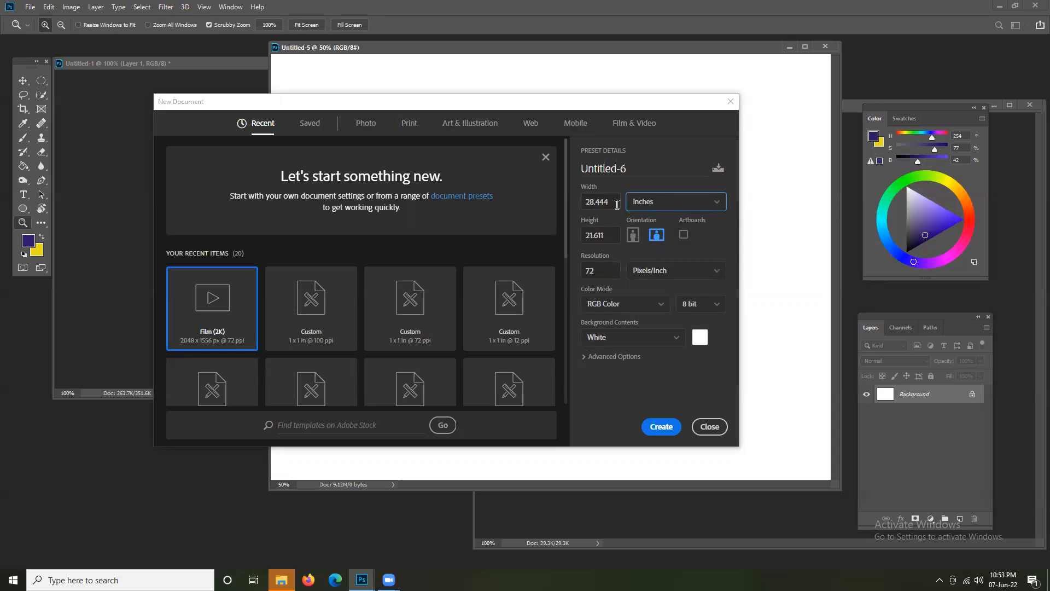
{"action": "left_click", "coordinate": [597, 270]}
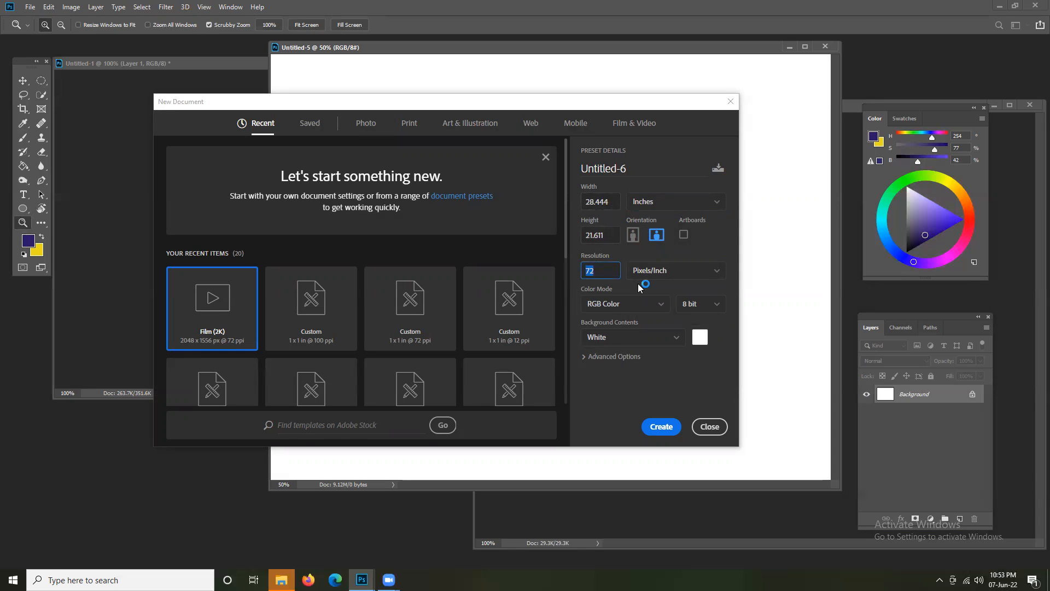
{"action": "type", "text": "100"}
{"action": "left_click", "coordinate": [661, 426]}
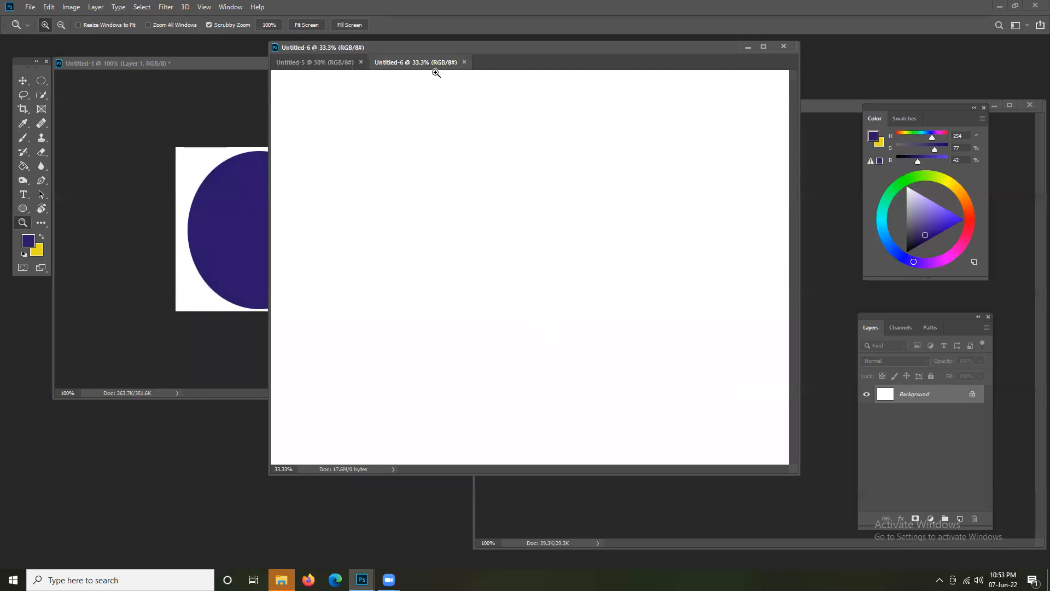
{"action": "left_click_drag", "start_coordinate": [436, 63], "coordinate": [413, 135]}
Move the two blank document windows so the document sizes at 72 ppi and 100 ppi can be compared.
{"action": "left_click_drag", "start_coordinate": [352, 46], "coordinate": [277, 48]}
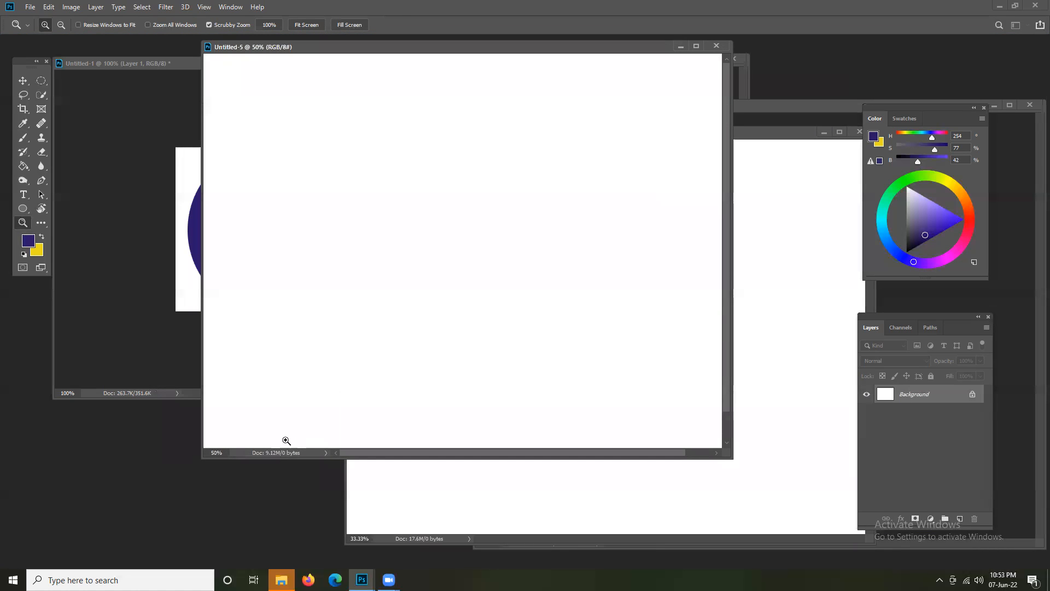
{"action": "left_click", "coordinate": [302, 370]}
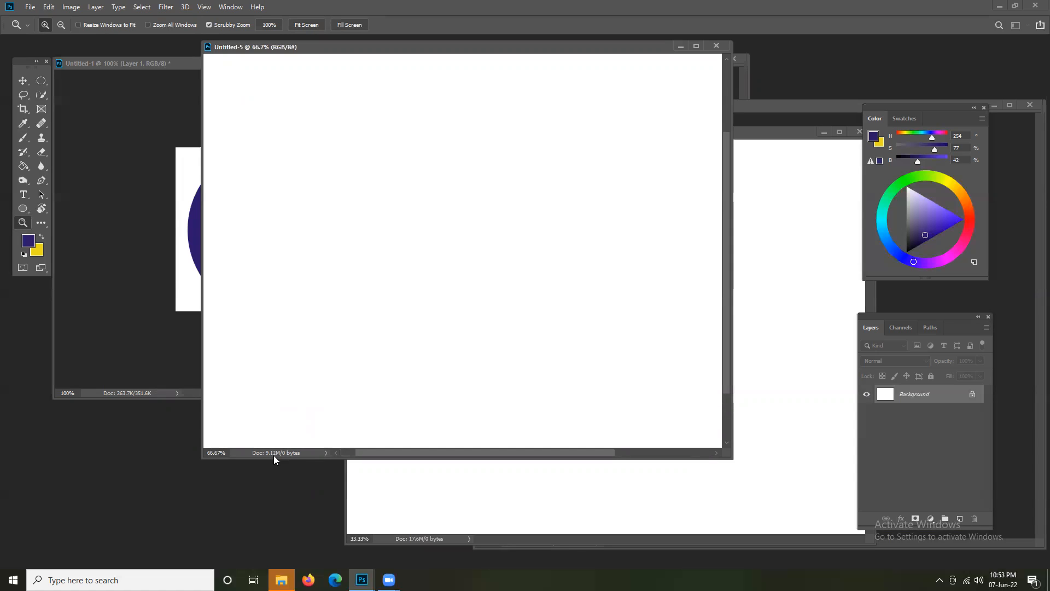
{"action": "left_click", "coordinate": [482, 508]}
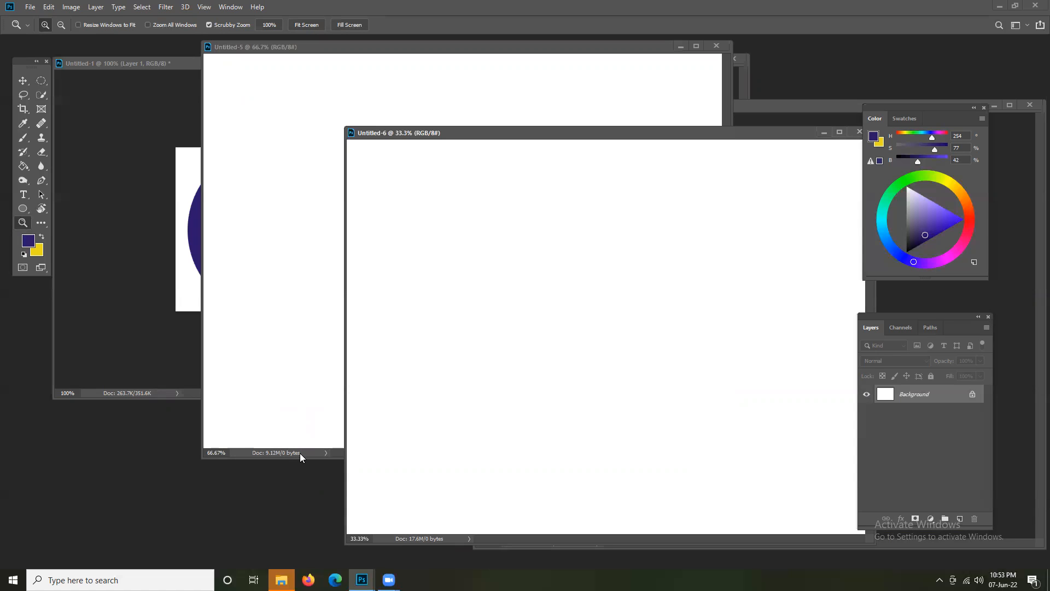
{"action": "left_click_drag", "start_coordinate": [790, 134], "coordinate": [687, 143]}
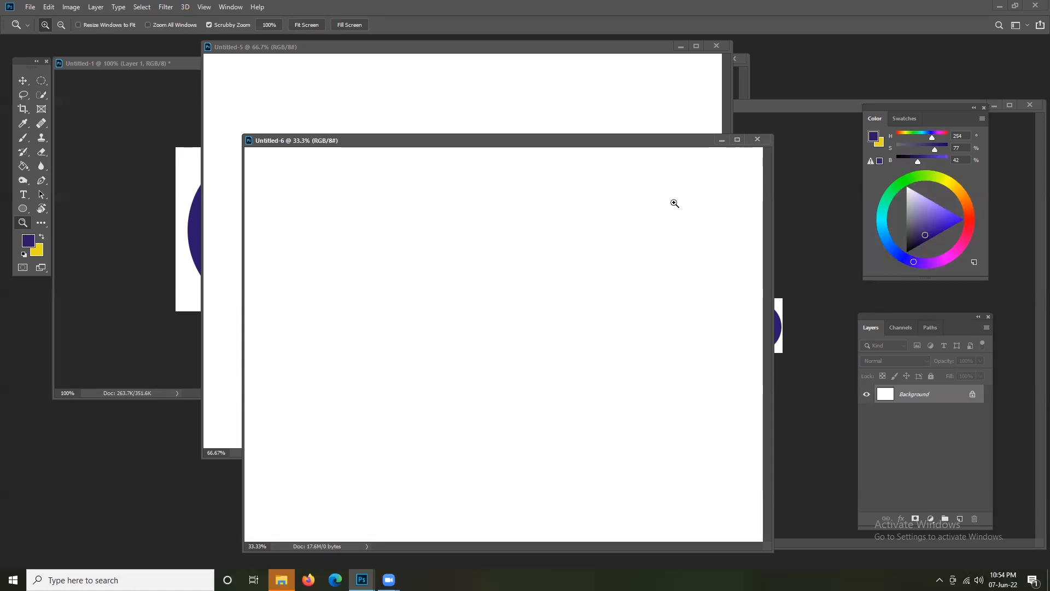
Close the blank 100 ppi and Film (2K) documents, leaving the new document setup without creating anything.
{"action": "left_click", "coordinate": [758, 140]}
{"action": "left_click", "coordinate": [717, 45]}
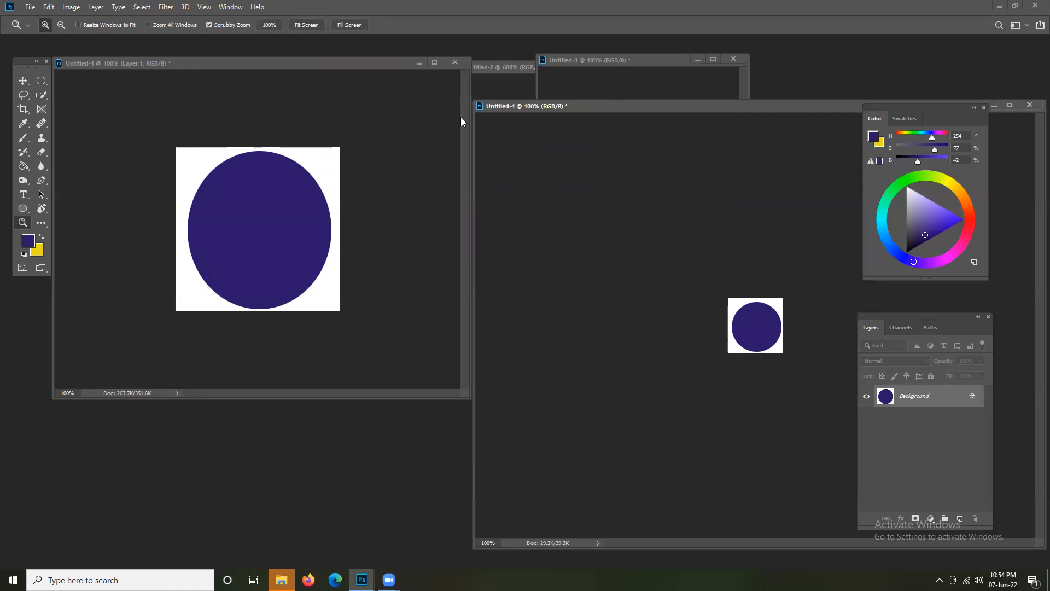
{"action": "key", "text": "ctrl+n"}
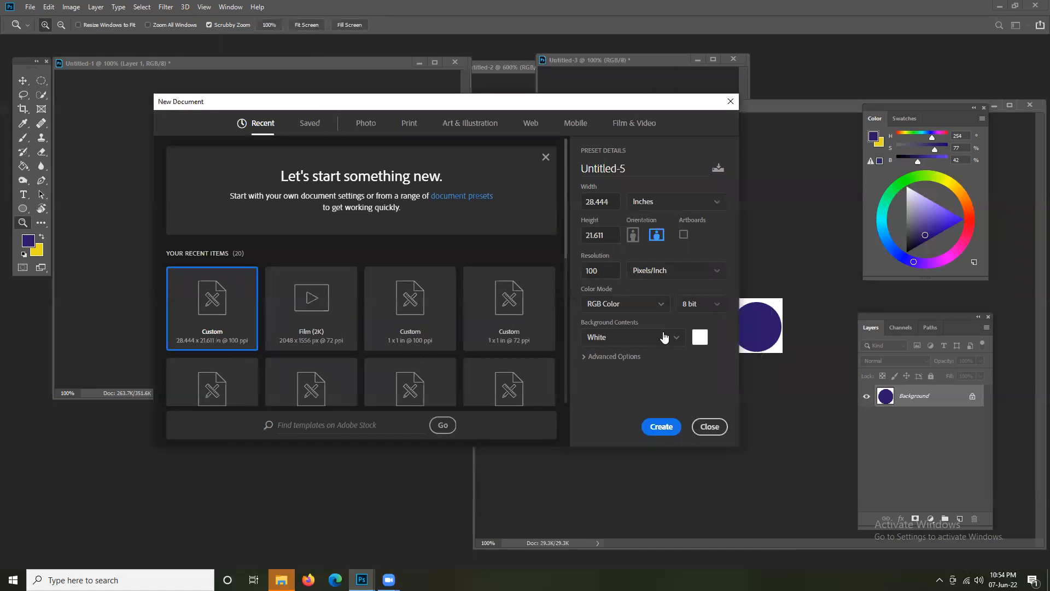
{"action": "left_click", "coordinate": [709, 426]}
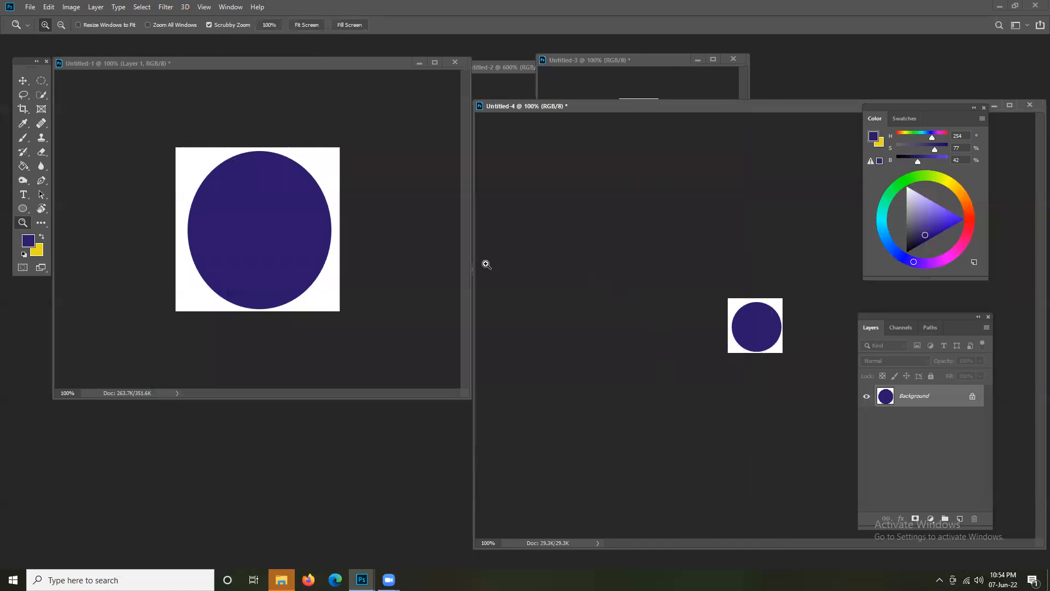
Close all four remaining ellipse documents without saving their changes.
{"action": "left_click", "coordinate": [456, 62]}
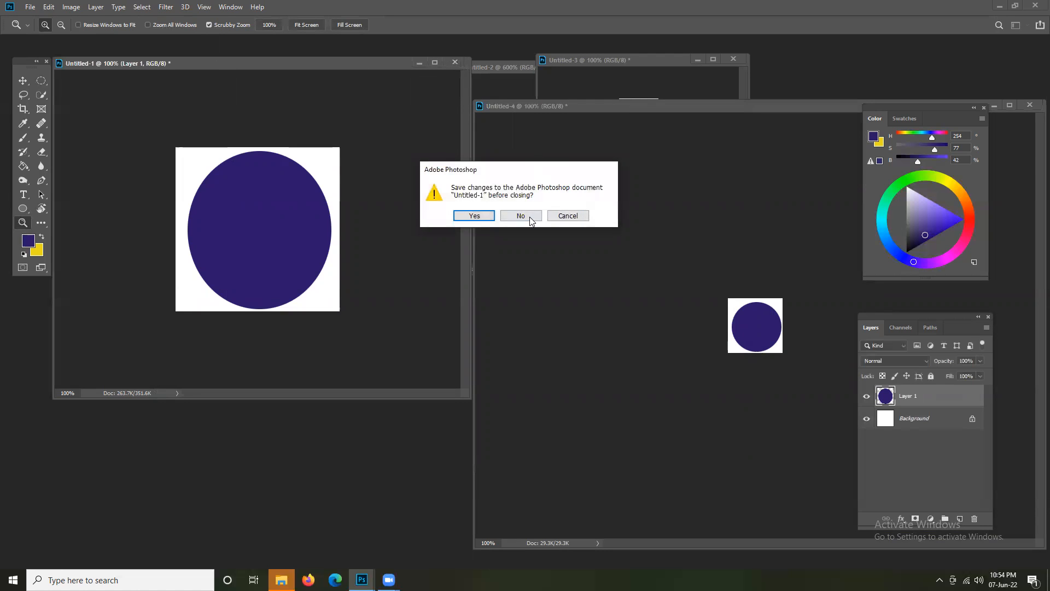
{"action": "left_click", "coordinate": [530, 220]}
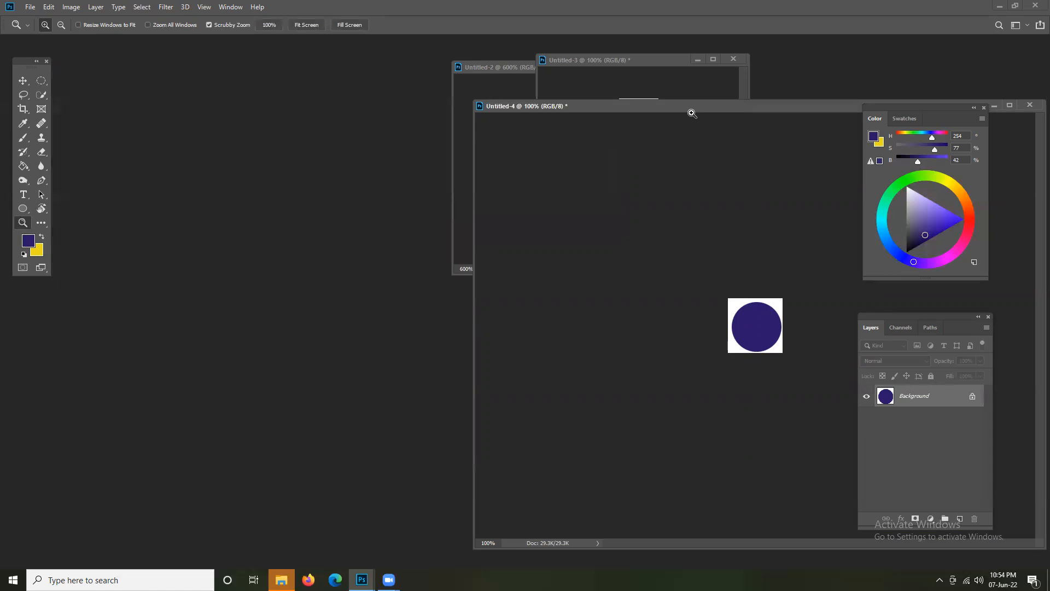
{"action": "left_click_drag", "start_coordinate": [696, 109], "coordinate": [517, 138]}
{"action": "left_click_drag", "start_coordinate": [723, 134], "coordinate": [564, 145]}
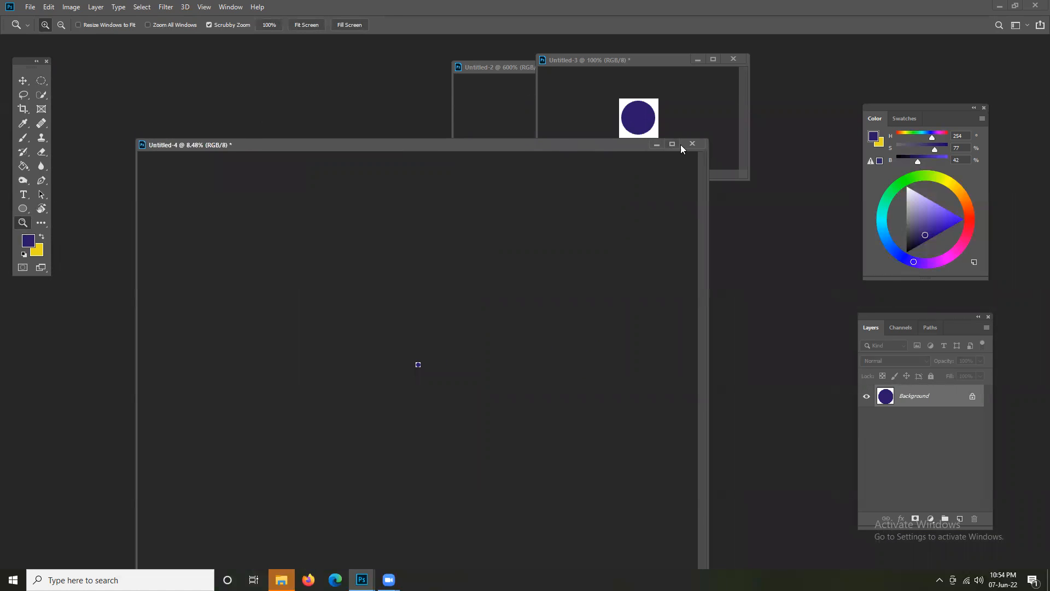
{"action": "left_click", "coordinate": [693, 144]}
{"action": "left_click", "coordinate": [517, 214]}
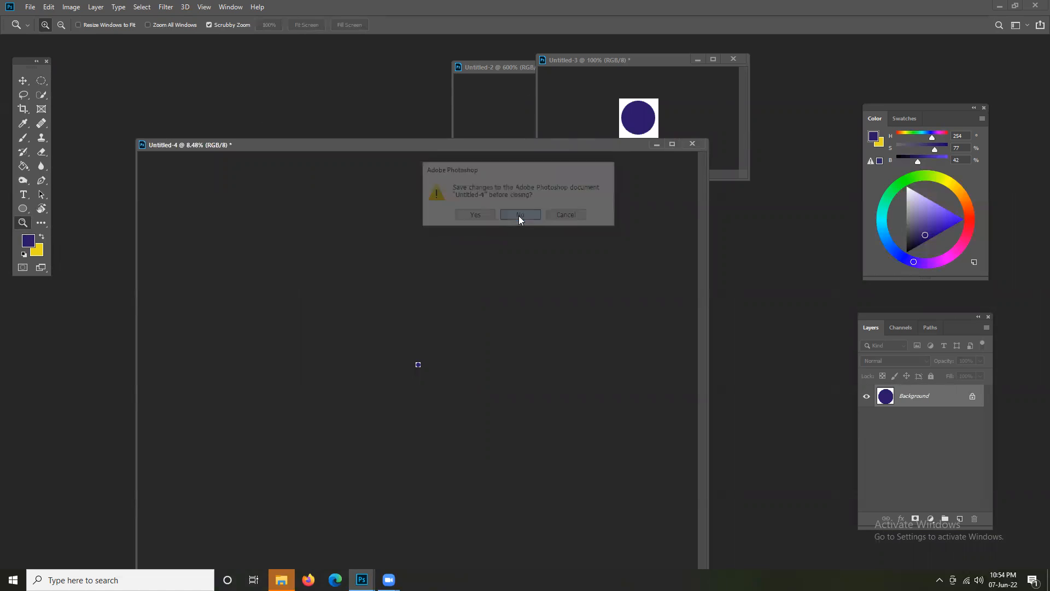
{"action": "left_click", "coordinate": [737, 57]}
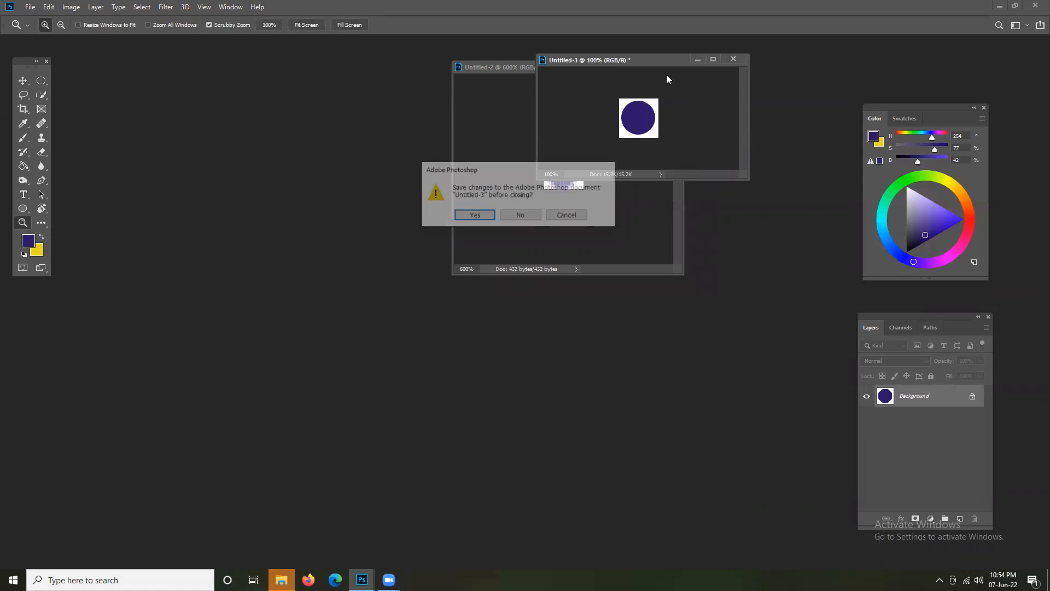
{"action": "left_click", "coordinate": [522, 214]}
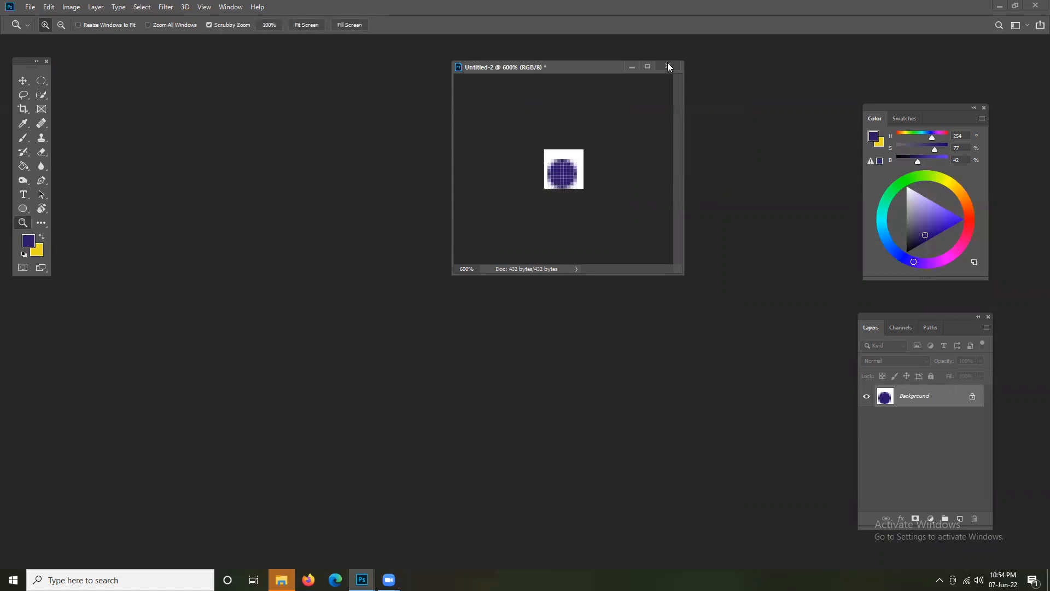
{"action": "left_click", "coordinate": [667, 66]}
{"action": "left_click", "coordinate": [530, 214]}
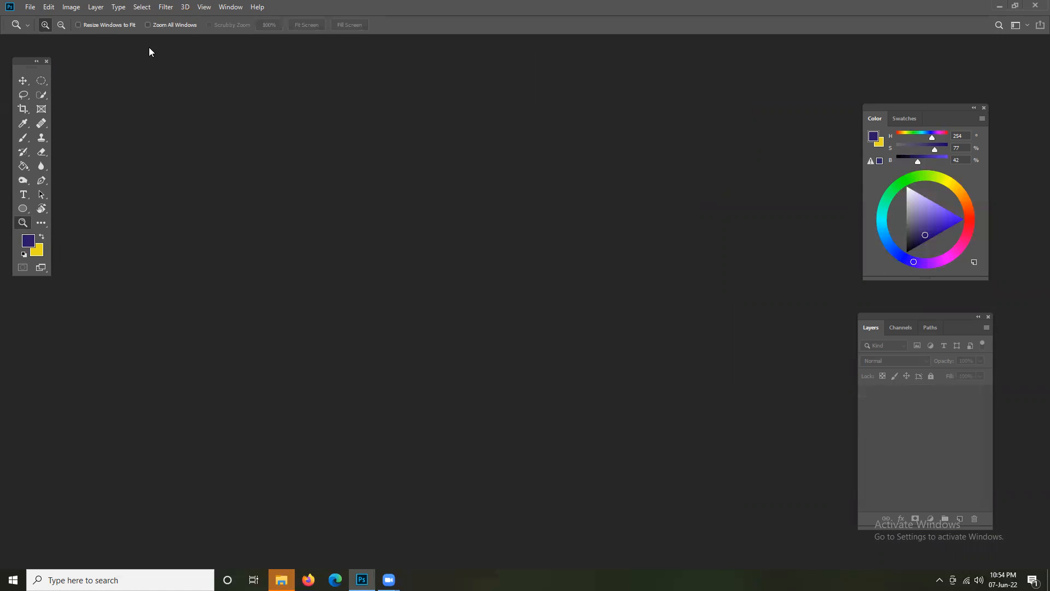
Create a new landscape A4 print document, 297 × 210 mm at 300 pixels/inch with a white background.
{"action": "left_click", "coordinate": [31, 7]}
{"action": "left_click", "coordinate": [46, 16]}
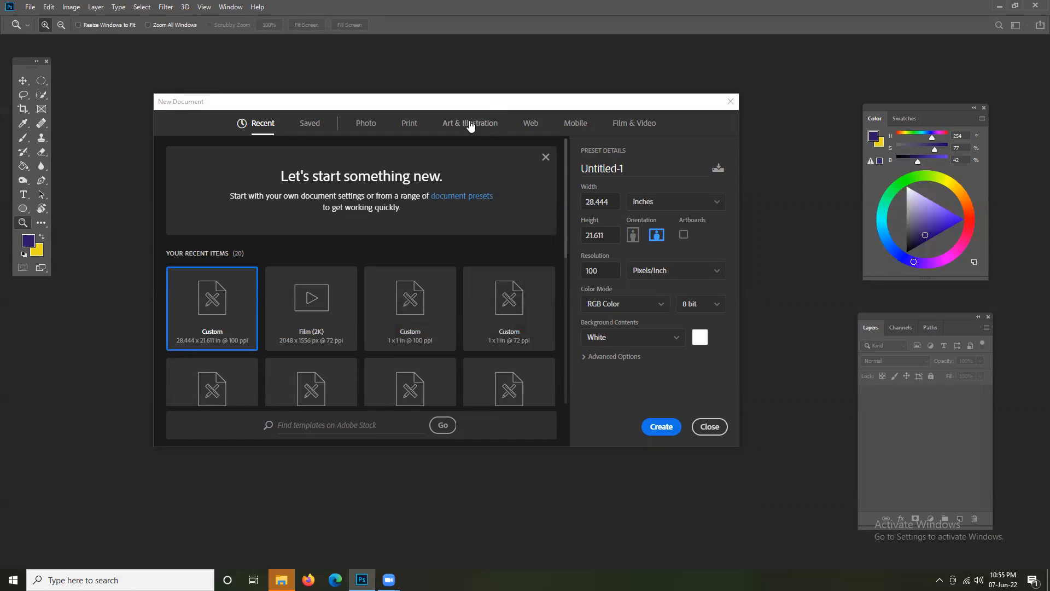
{"action": "left_click", "coordinate": [408, 123]}
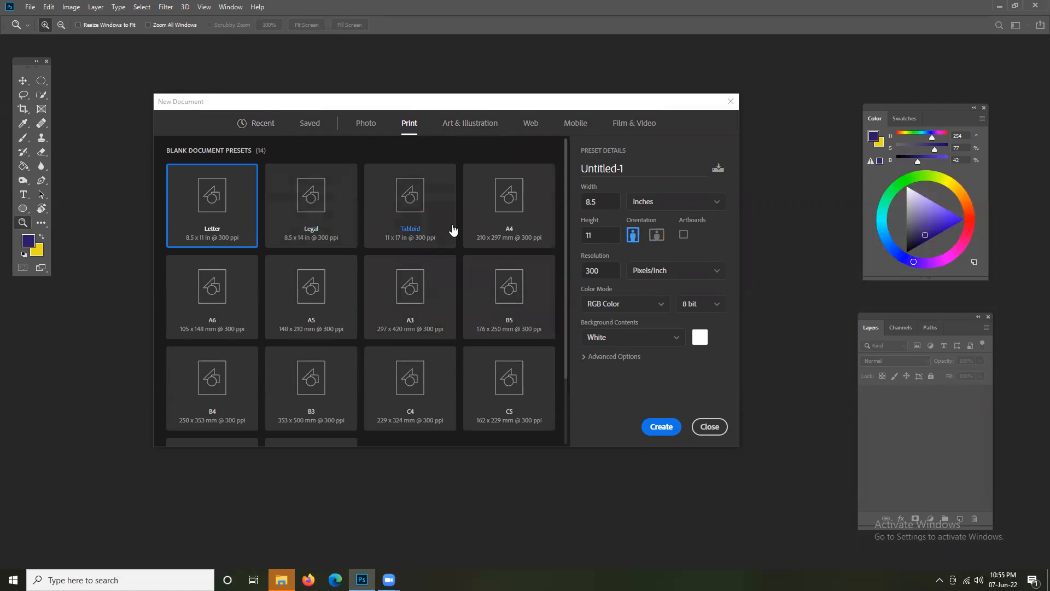
{"action": "left_click", "coordinate": [505, 204]}
{"action": "left_click", "coordinate": [656, 236]}
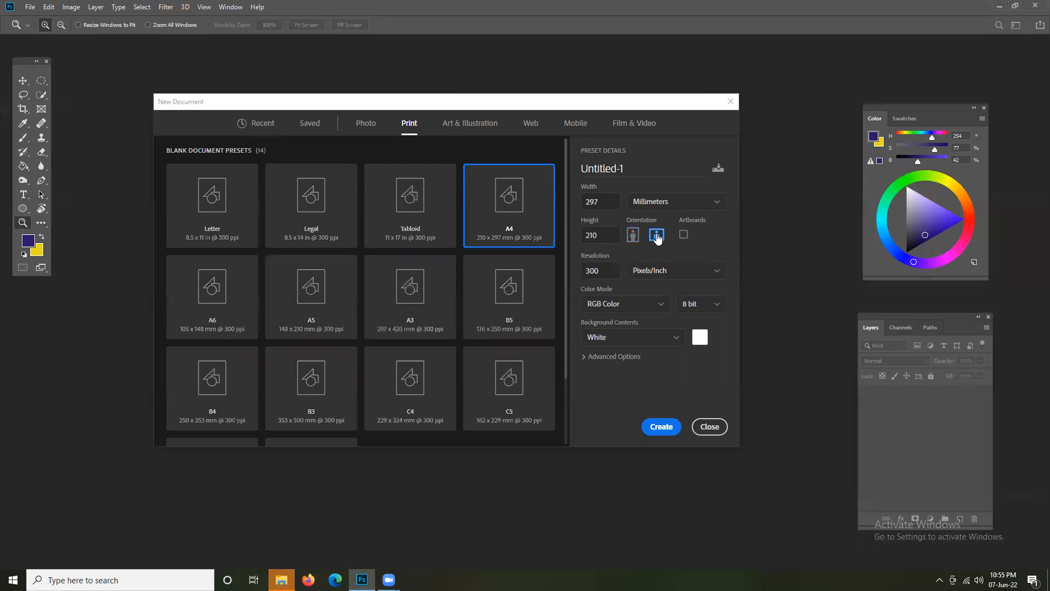
{"action": "left_click", "coordinate": [665, 430]}
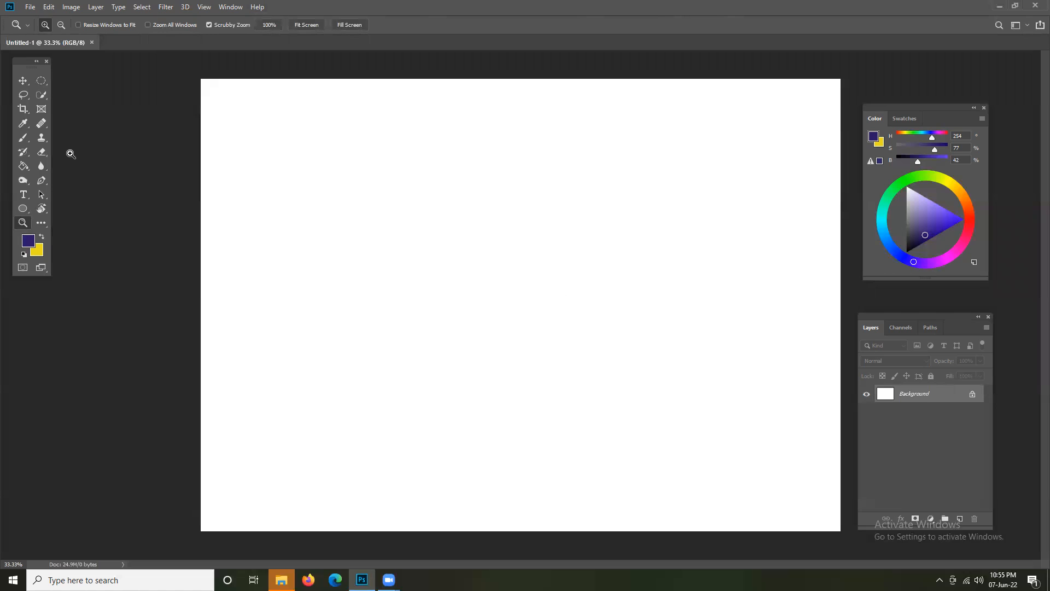
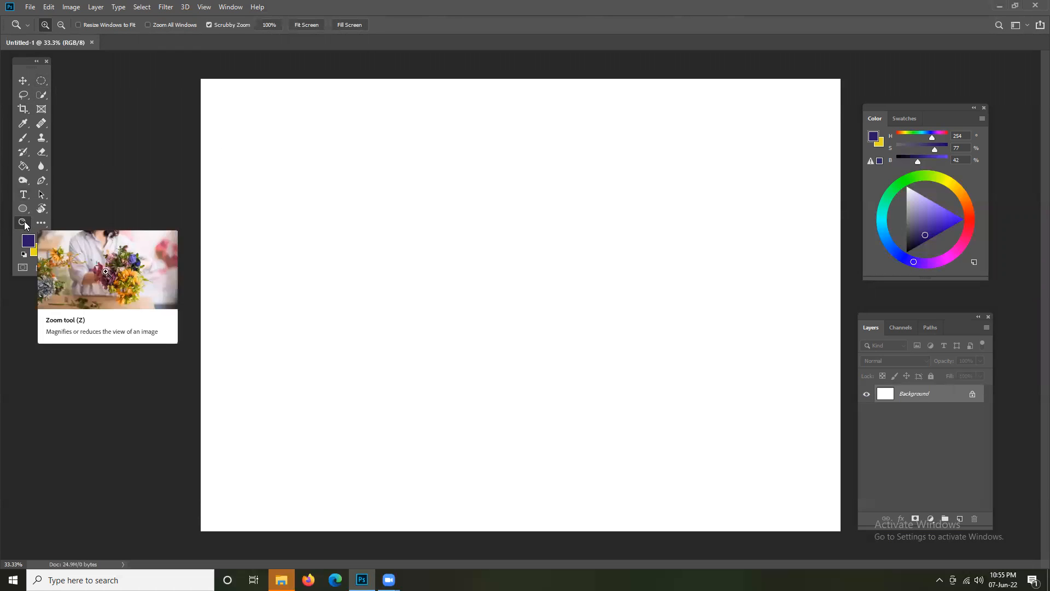
Review the marquee and lasso tool variants, finishing with the Elliptical Marquee tool active.
{"action": "left_click", "coordinate": [41, 81]}
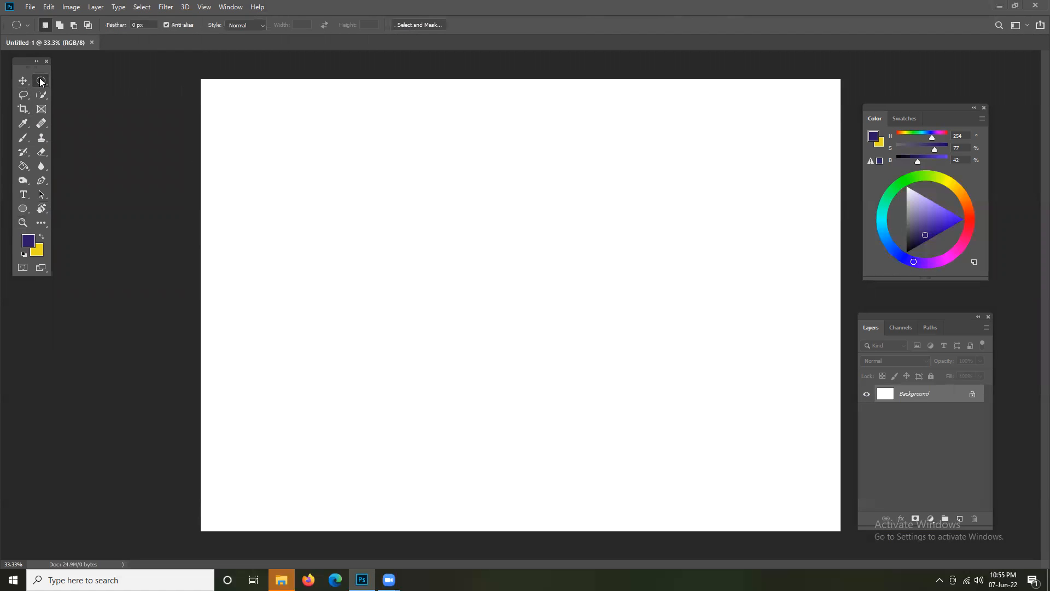
{"action": "right_click", "coordinate": [41, 82]}
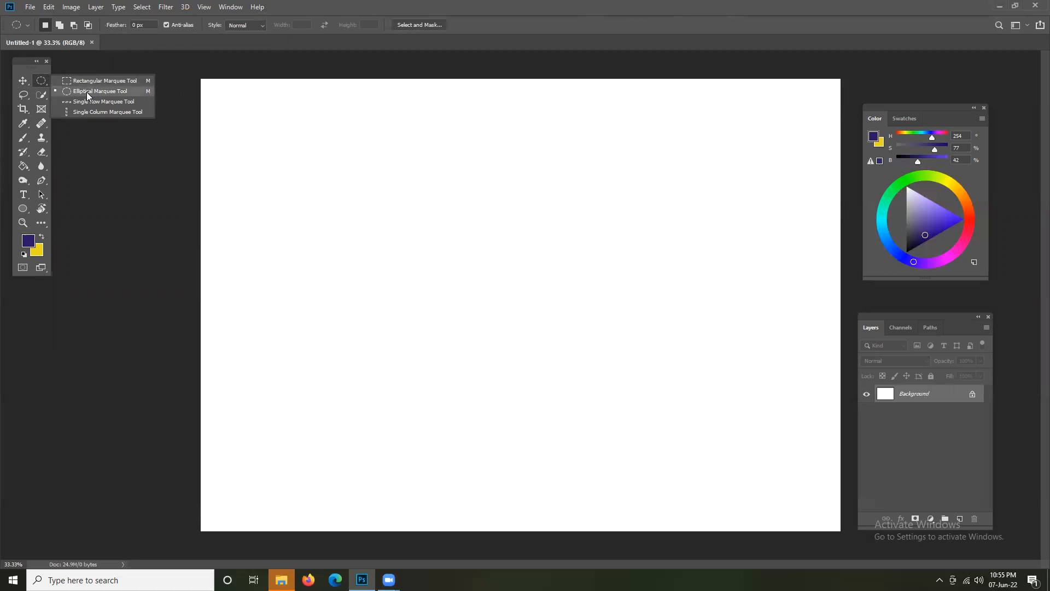
{"action": "left_click", "coordinate": [22, 95]}
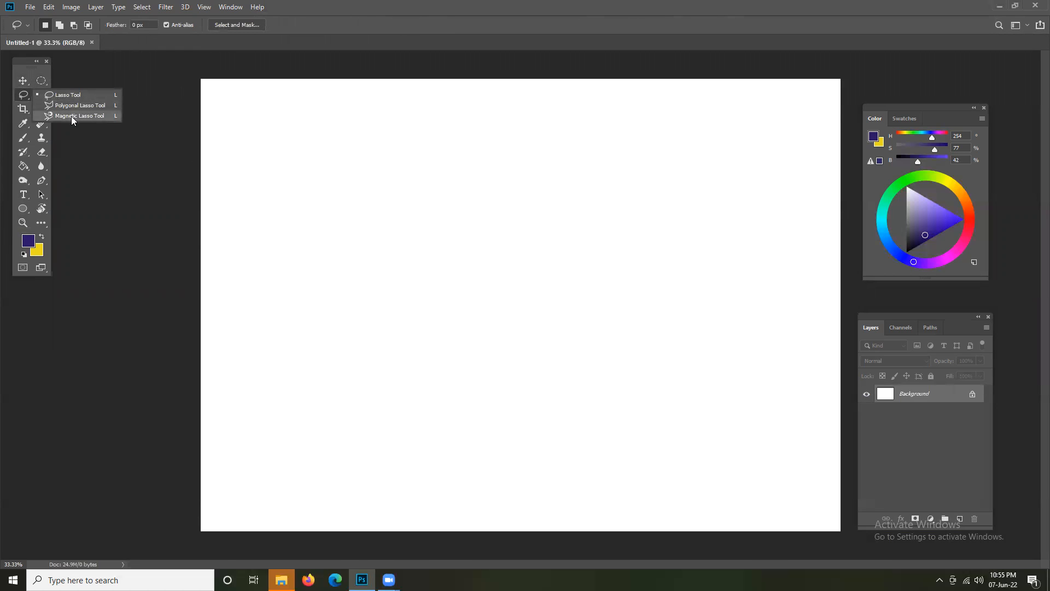
{"action": "left_click", "coordinate": [17, 95]}
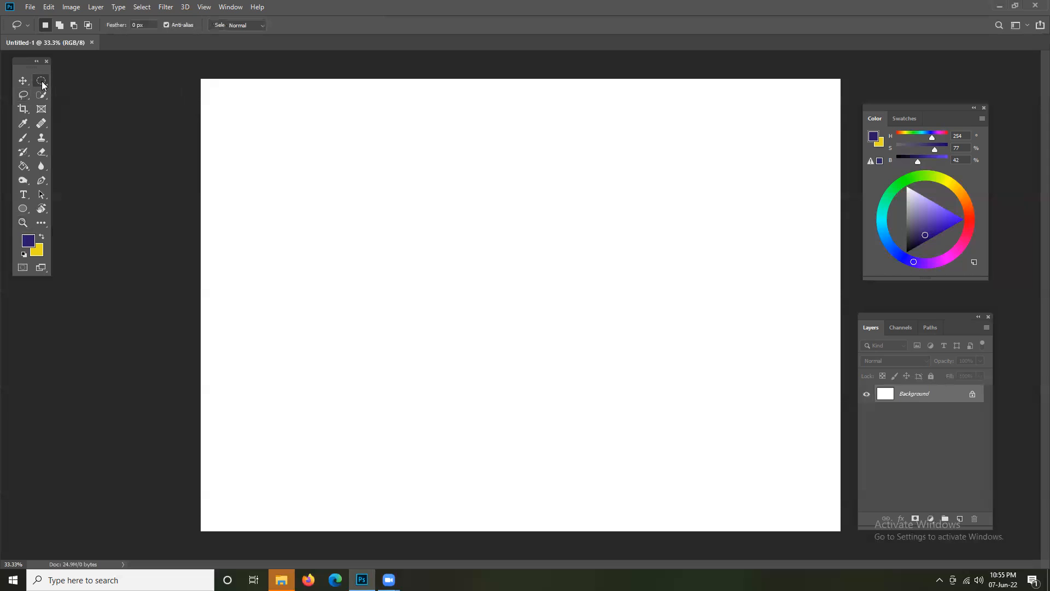
{"action": "left_click", "coordinate": [42, 81]}
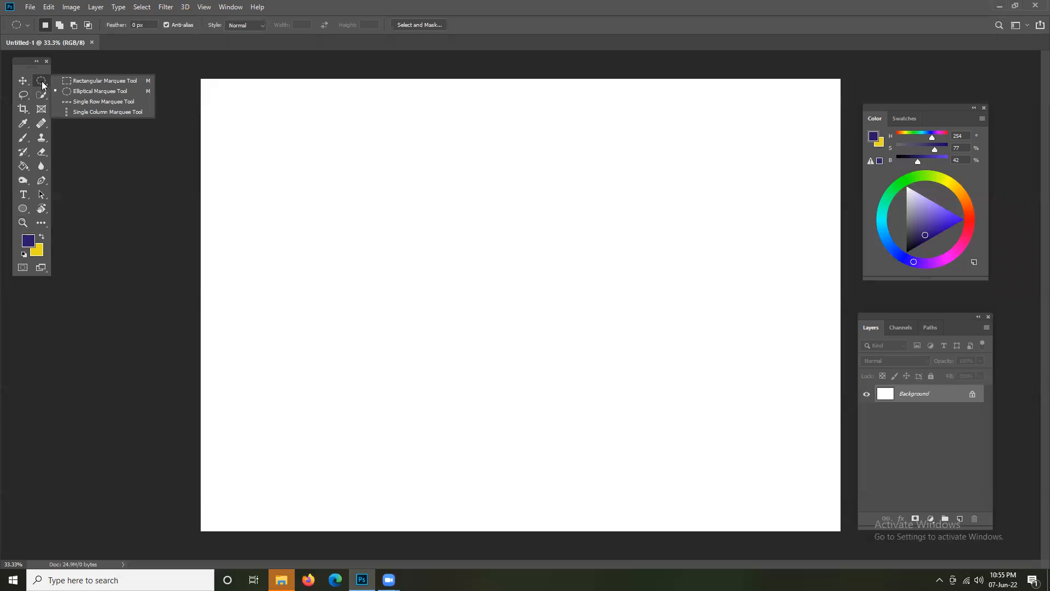
{"action": "left_click", "coordinate": [89, 91]}
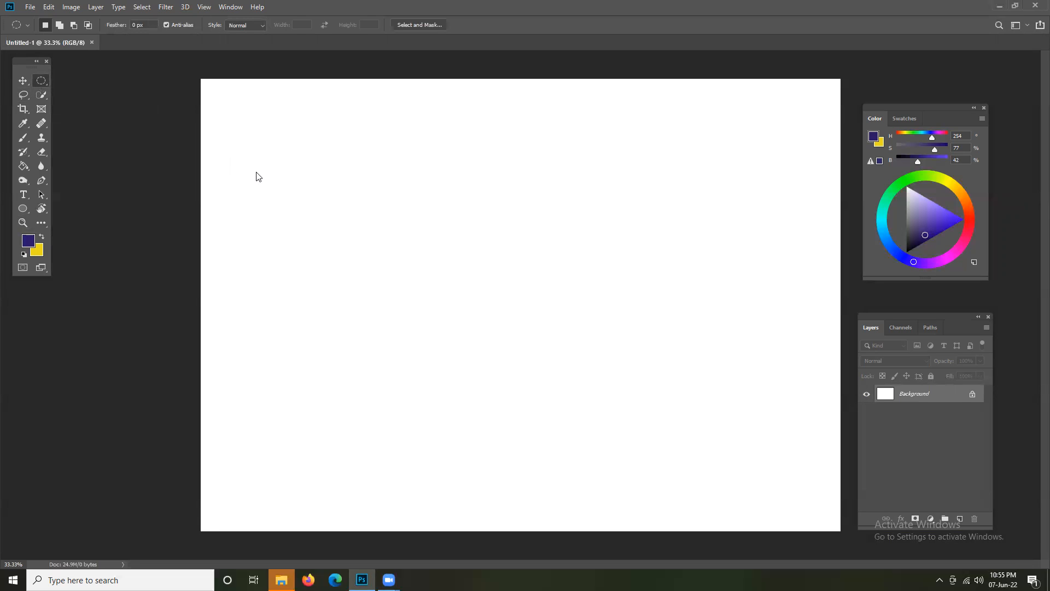
Open the stock photo of the red brick house by the lake from the Desktop.
{"action": "key", "text": "ctrl+o"}
{"action": "left_click", "coordinate": [355, 109]}
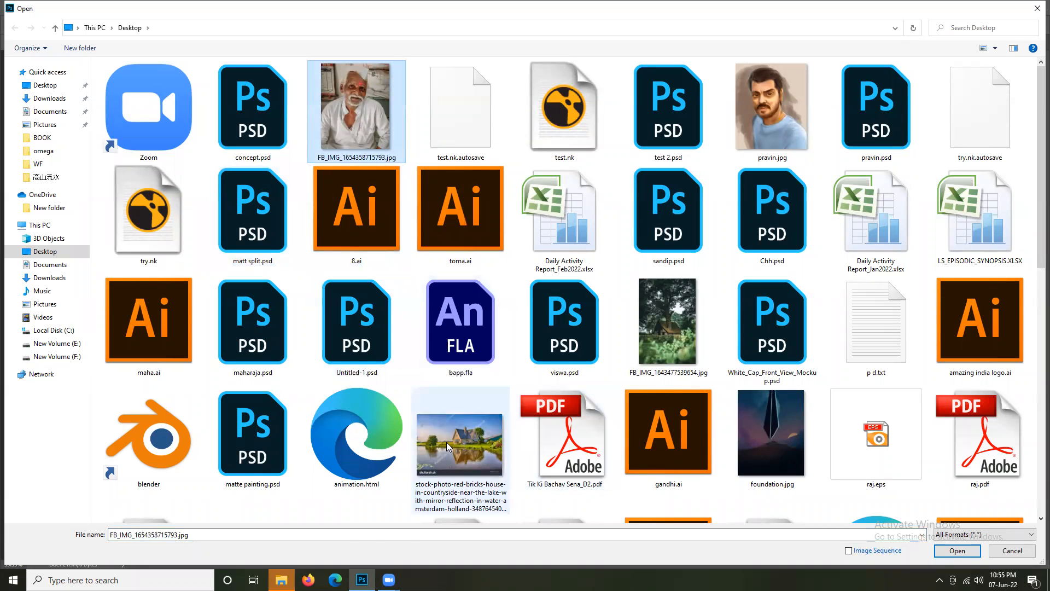
{"action": "left_click", "coordinate": [484, 441]}
{"action": "scroll", "coordinate": [949, 497], "scroll_direction": "down", "scroll_amount": 10}
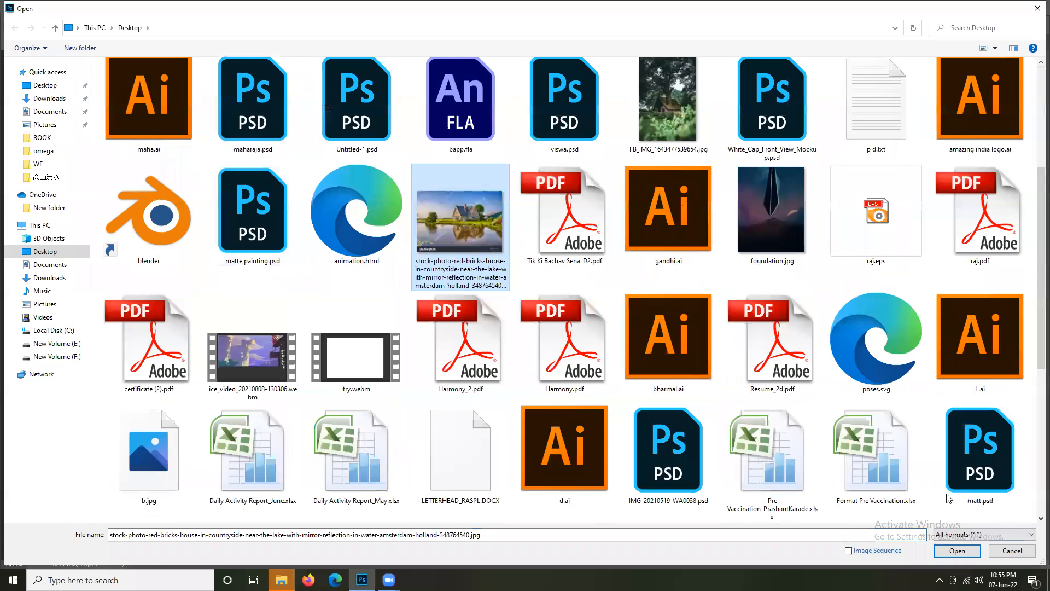
{"action": "scroll", "coordinate": [678, 339], "scroll_direction": "up", "scroll_amount": 10}
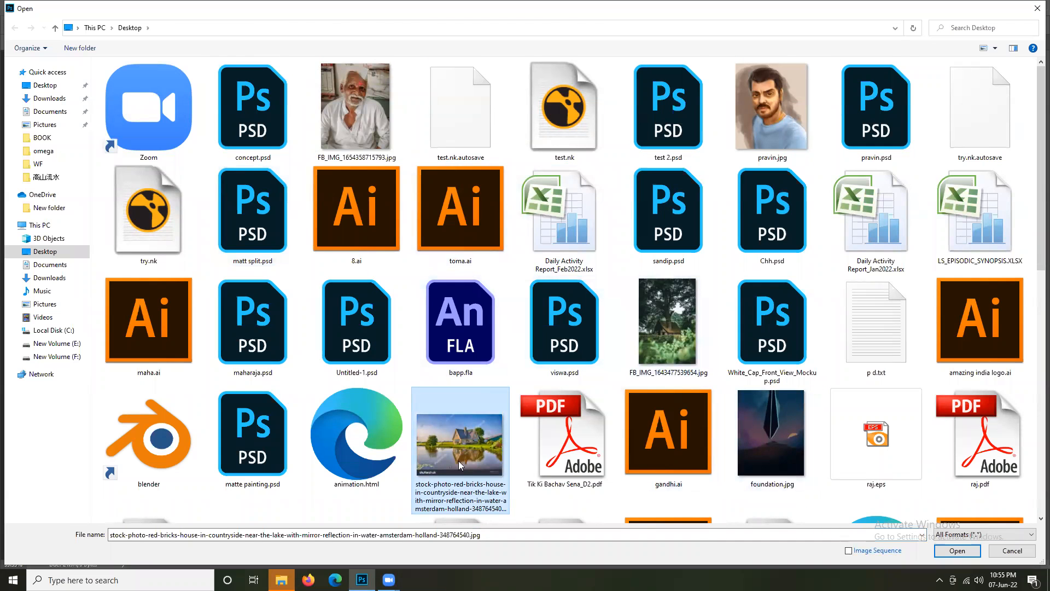
{"action": "left_click", "coordinate": [943, 553]}
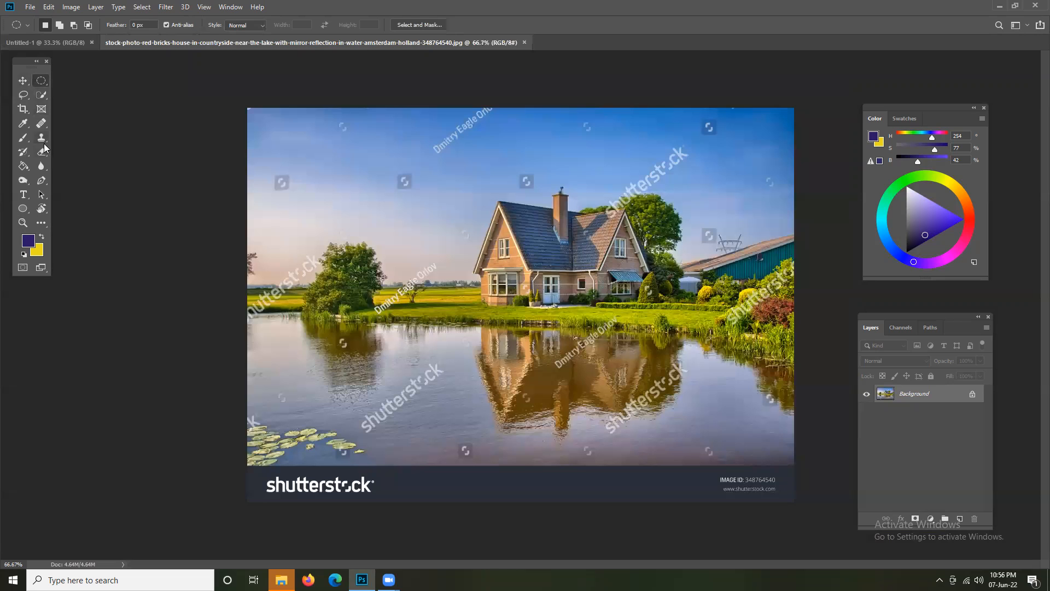
Crop the dark Shutterstock banner off the lower edge of the house photo.
{"action": "left_click", "coordinate": [22, 111]}
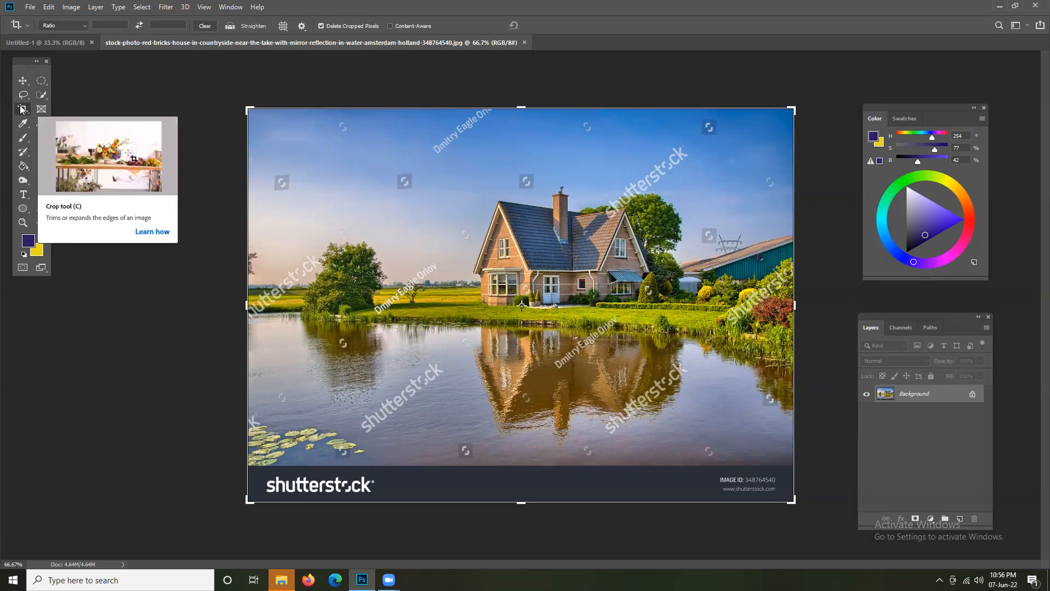
{"action": "left_click_drag", "start_coordinate": [524, 502], "coordinate": [552, 483]}
{"action": "left_click_drag", "start_coordinate": [552, 483], "coordinate": [552, 482]}
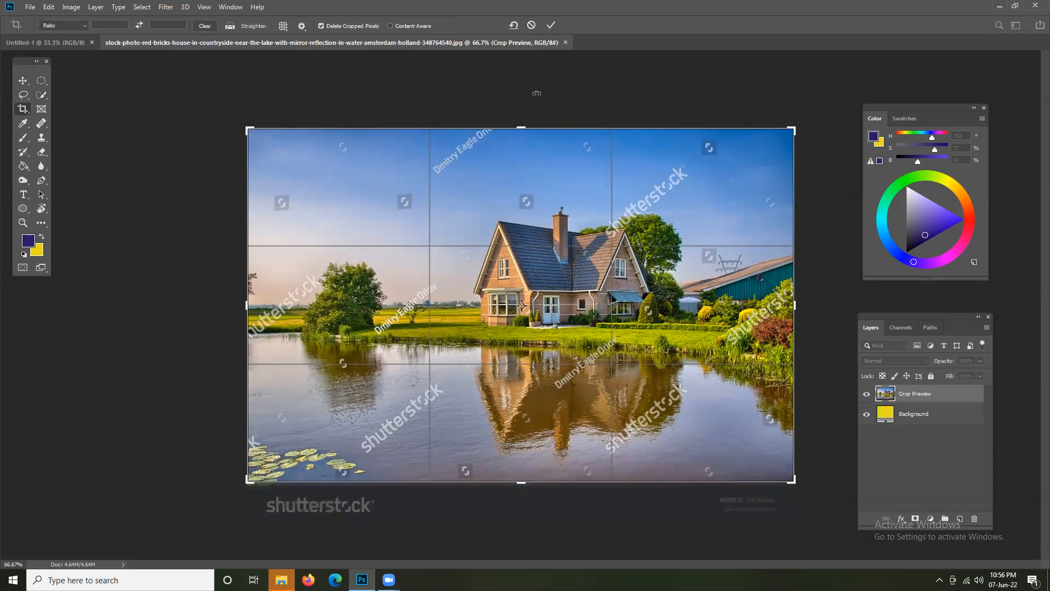
{"action": "left_click", "coordinate": [553, 26]}
Try freehand Lasso selections around the tree and the house, clearing the selections.
{"action": "left_click", "coordinate": [40, 81]}
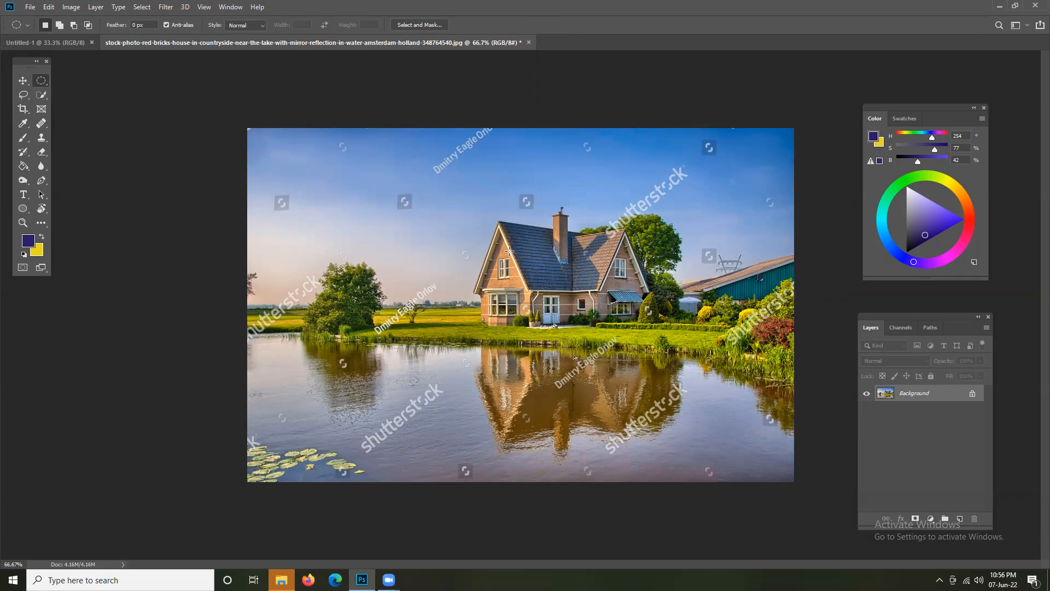
{"action": "left_click", "coordinate": [23, 95]}
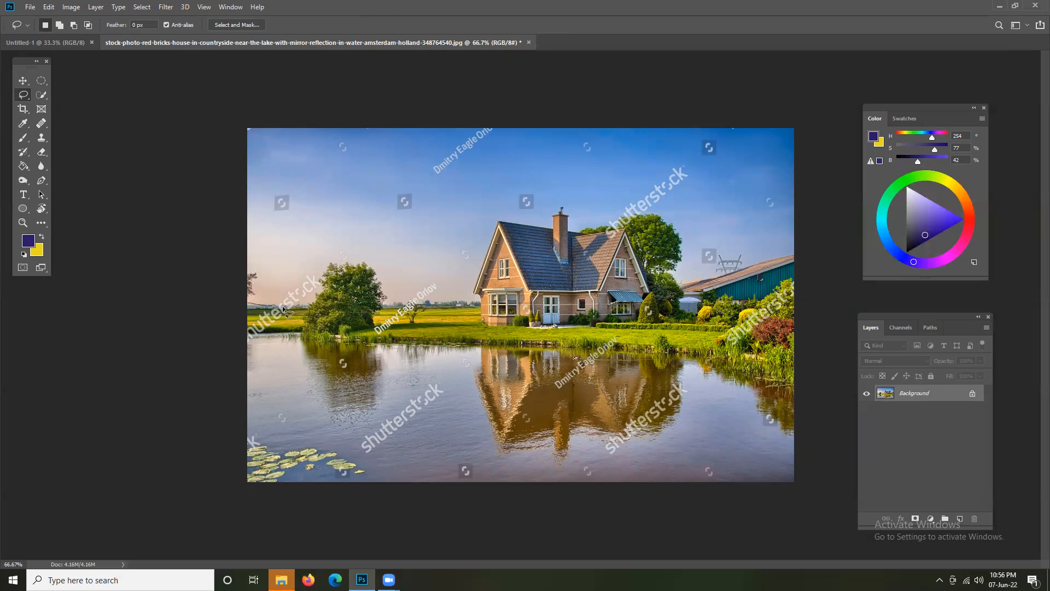
{"action": "left_click_drag", "start_coordinate": [311, 305], "coordinate": [325, 283]}
{"action": "key", "text": "ctrl+d"}
{"action": "mouse_move", "coordinate": [314, 296]}
{"action": "left_mouse_down"}
{"action": "mouse_move", "coordinate": [330, 261]}
{"action": "mouse_move", "coordinate": [371, 263]}
{"action": "mouse_move", "coordinate": [385, 308]}
{"action": "left_mouse_up"}
{"action": "left_click_drag", "start_coordinate": [476, 295], "coordinate": [471, 294]}
{"action": "left_click_drag", "start_coordinate": [494, 226], "coordinate": [552, 226]}
{"action": "key", "text": "ctrl+d"}
Switch the lasso to its polygonal variant and magnify the photo around the tree to about 155% with the Zoom tool.
{"action": "left_click", "coordinate": [22, 94]}
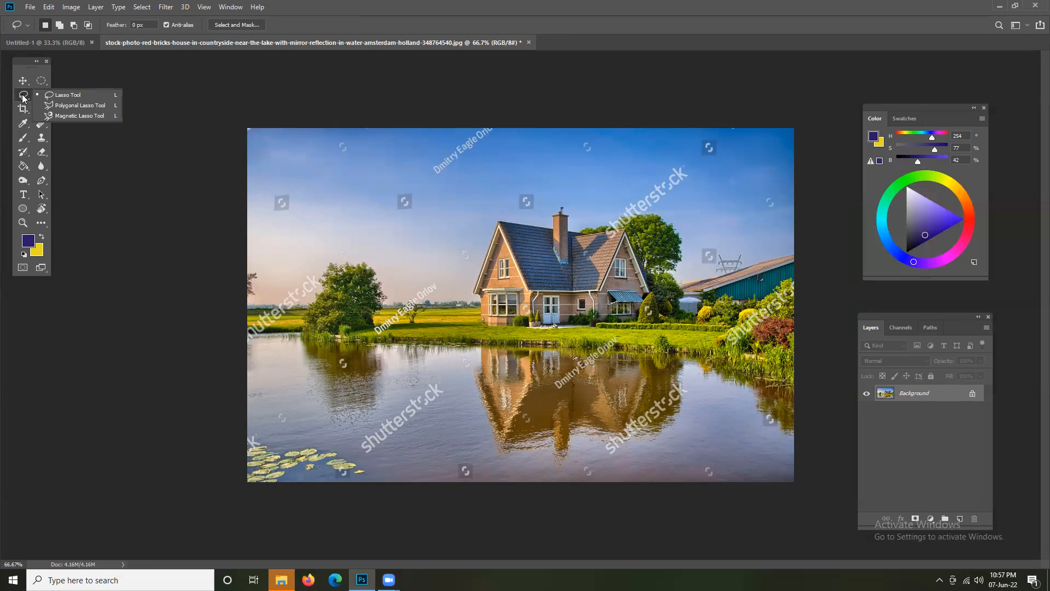
{"action": "left_click", "coordinate": [78, 106]}
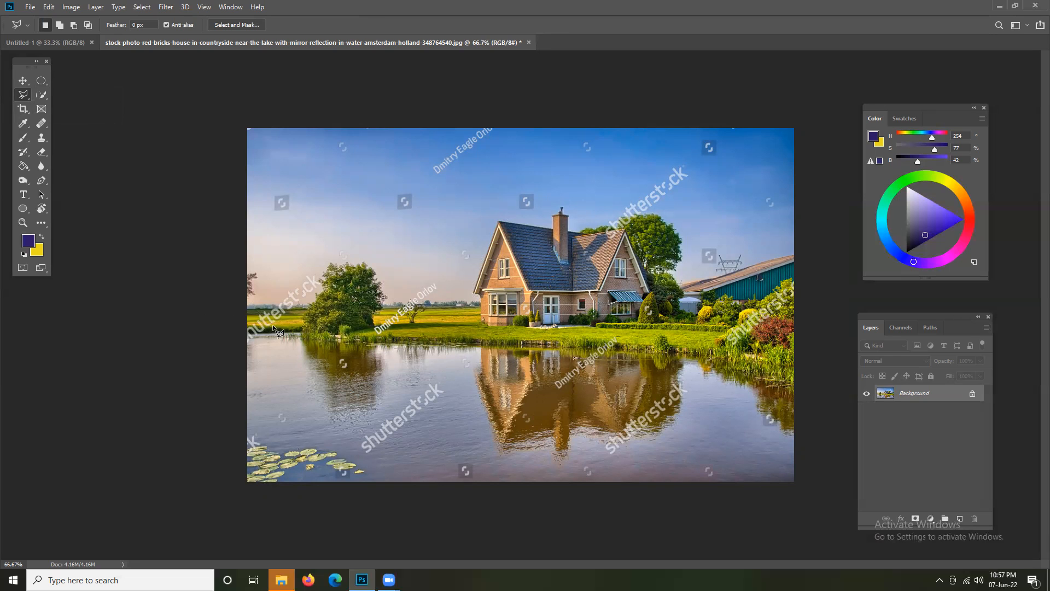
{"action": "left_click", "coordinate": [24, 223]}
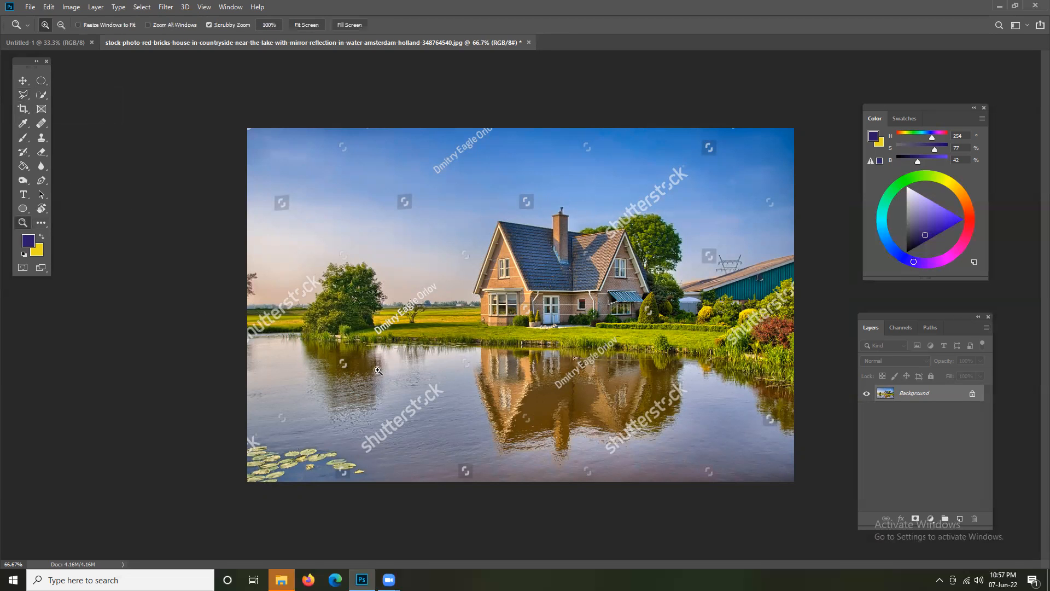
{"action": "mouse_move", "coordinate": [416, 403]}
{"action": "left_mouse_down"}
{"action": "mouse_move", "coordinate": [495, 400]}
{"action": "mouse_move", "coordinate": [425, 396]}
{"action": "left_mouse_up"}
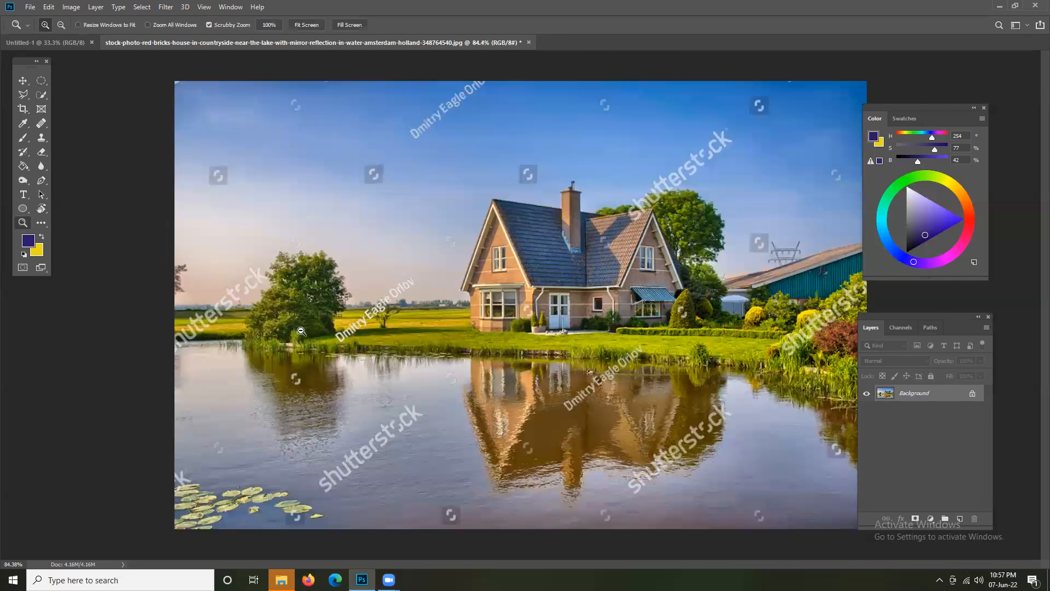
{"action": "left_click_drag", "start_coordinate": [301, 331], "coordinate": [321, 331]}
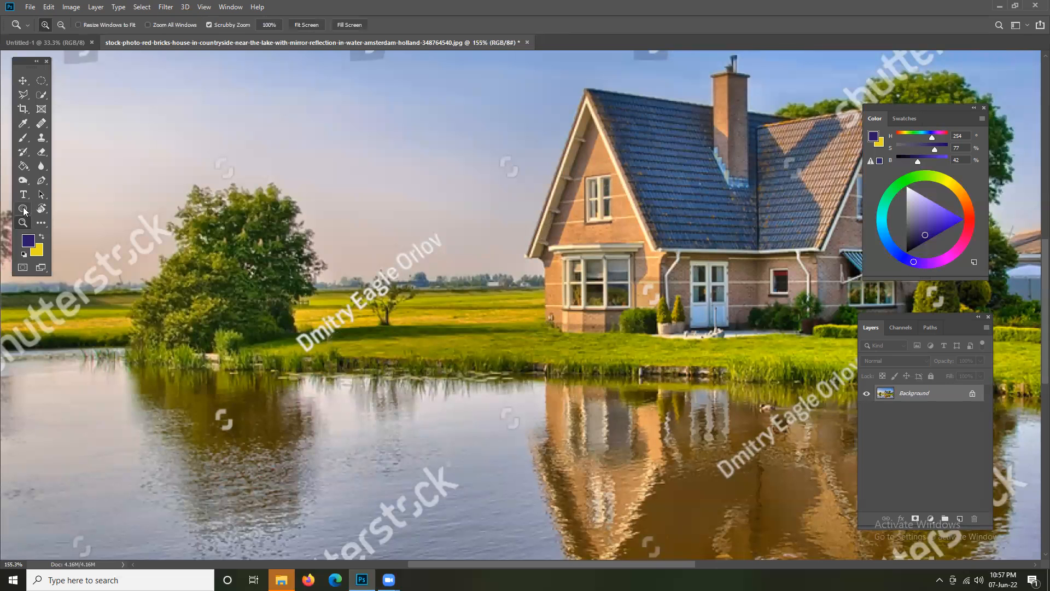
Pan around the magnified photo with the Hand tool to view the tree and the house.
{"action": "left_click", "coordinate": [40, 210]}
{"action": "left_click", "coordinate": [87, 211]}
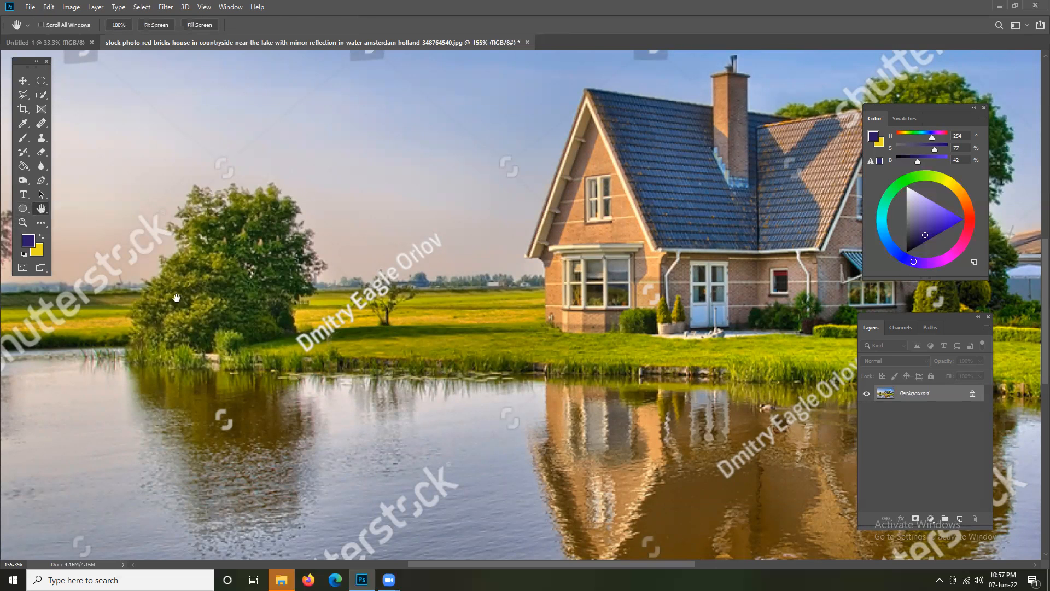
{"action": "left_click_drag", "start_coordinate": [316, 370], "coordinate": [455, 406]}
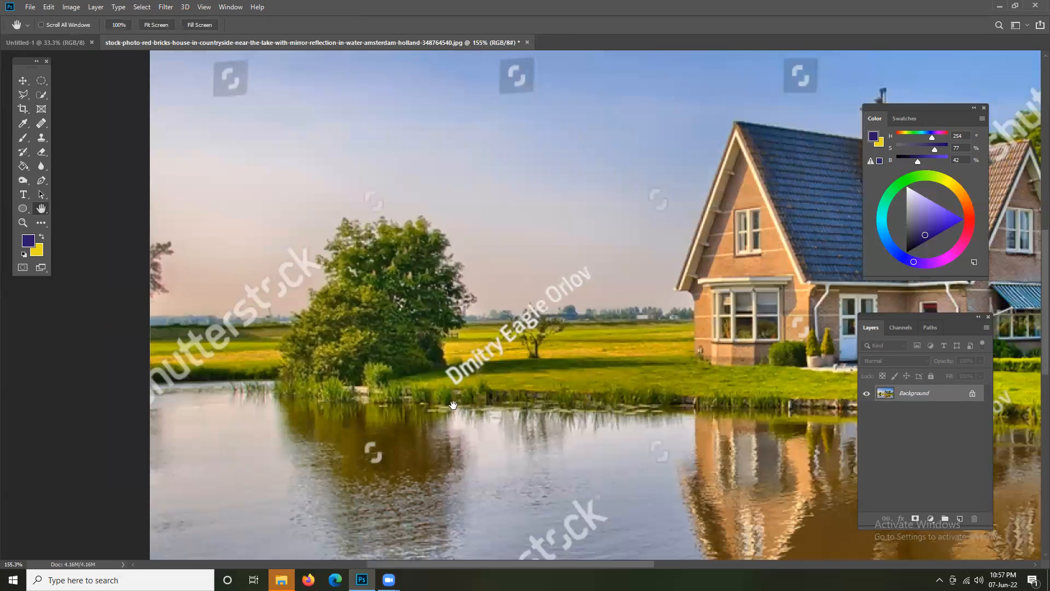
{"action": "left_click_drag", "start_coordinate": [424, 364], "coordinate": [240, 356]}
{"action": "left_click_drag", "start_coordinate": [560, 387], "coordinate": [304, 317]}
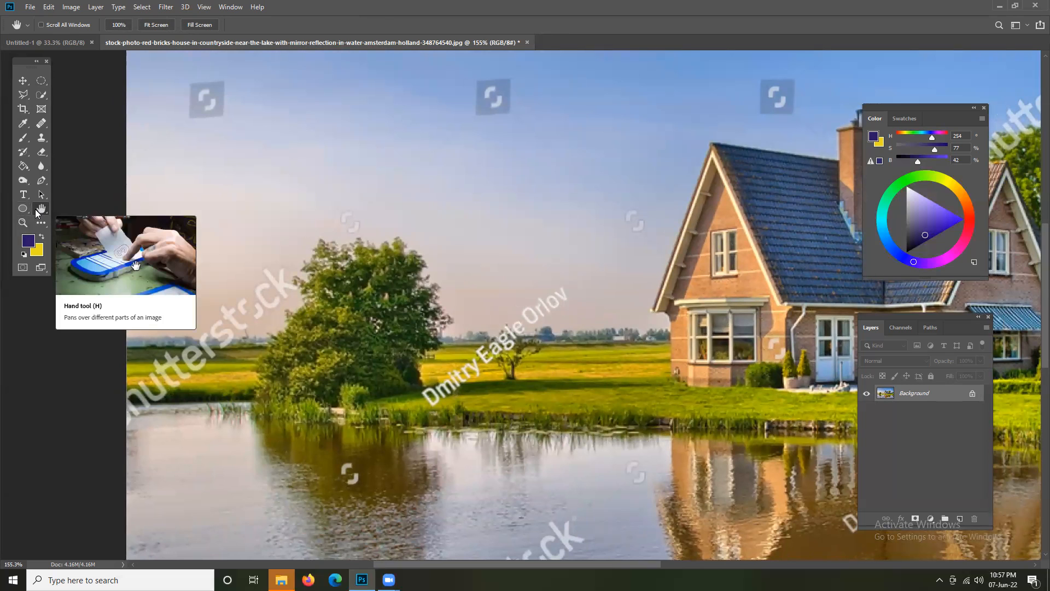
With the Elliptical Marquee tool active, zoom the photo in and out to 100% and pan across to the house.
{"action": "left_click", "coordinate": [41, 81]}
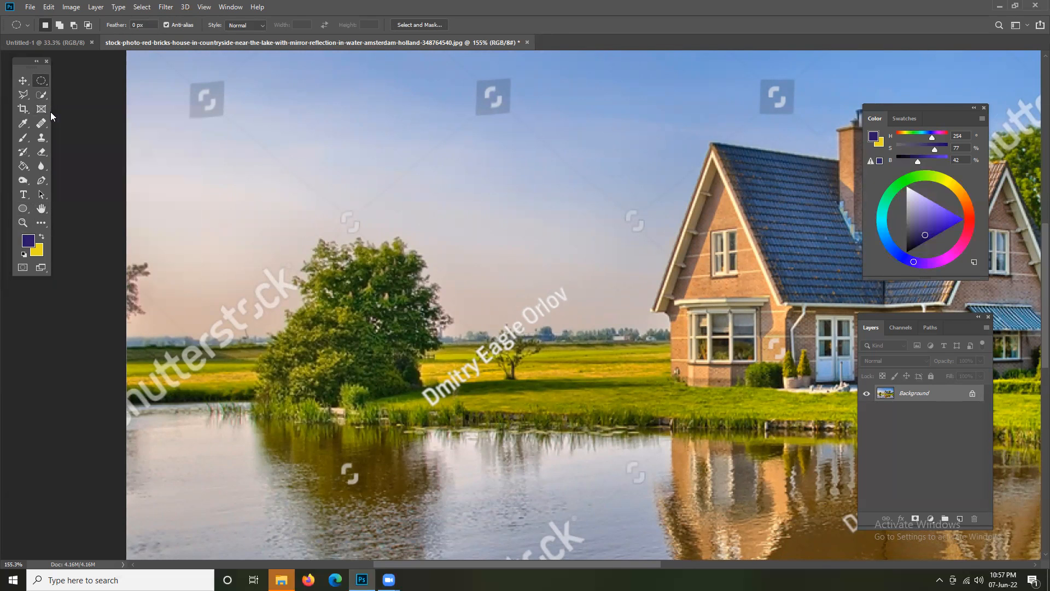
{"action": "key", "text": "ctrl+plus"}
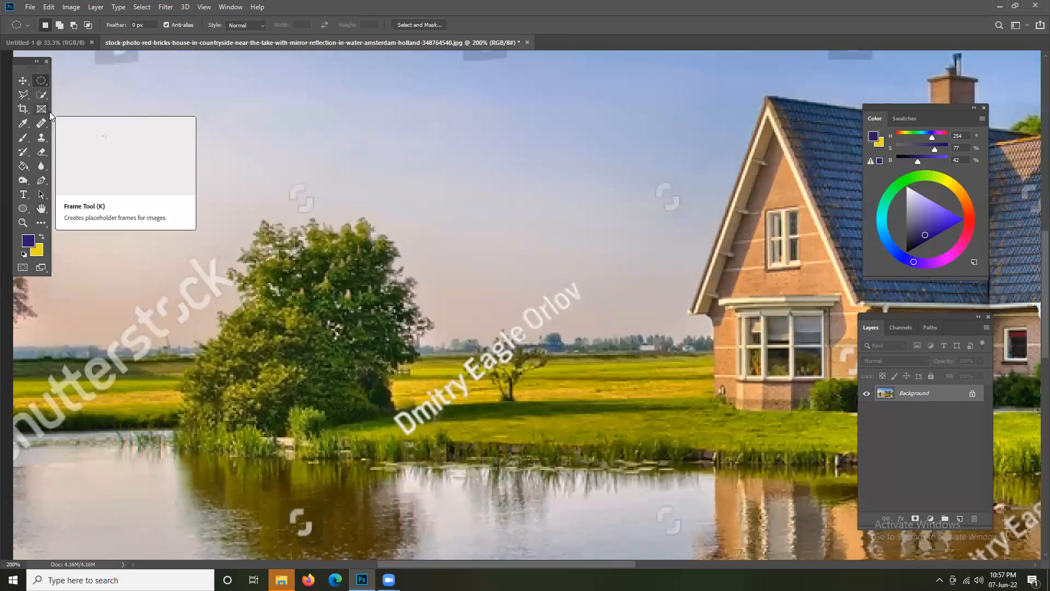
{"action": "key", "text": "ctrl+minus"}
{"action": "key", "text": "ctrl+minus"}
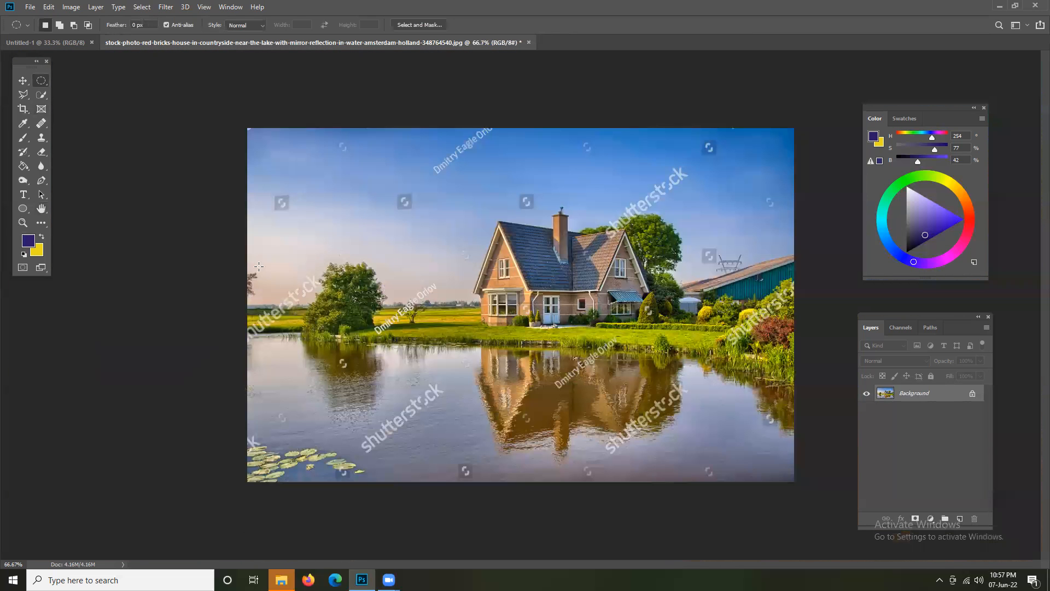
{"action": "key", "text": "ctrl+plus"}
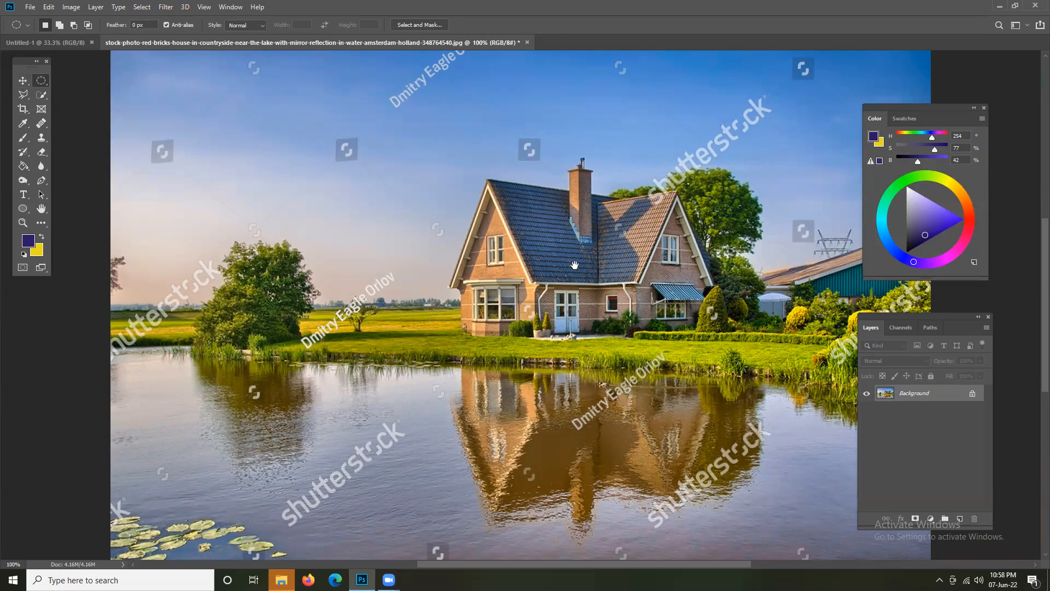
{"action": "left_click_drag", "start_coordinate": [574, 265], "coordinate": [373, 275]}
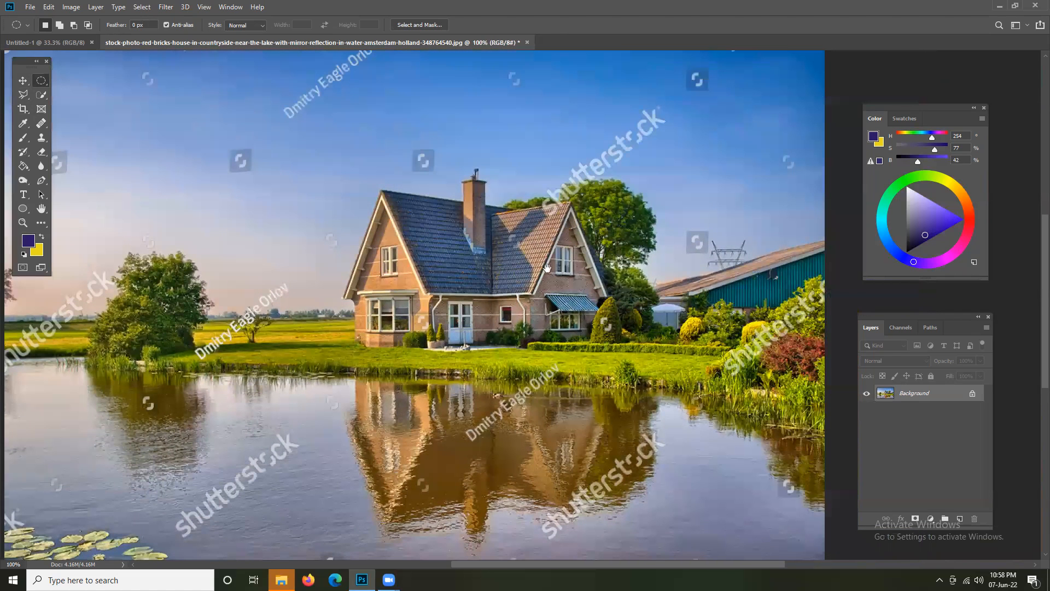
Examine the edges and details of the house and the tree in the lakeside photo at different magnifications.
{"action": "left_click_drag", "start_coordinate": [469, 277], "coordinate": [548, 270]}
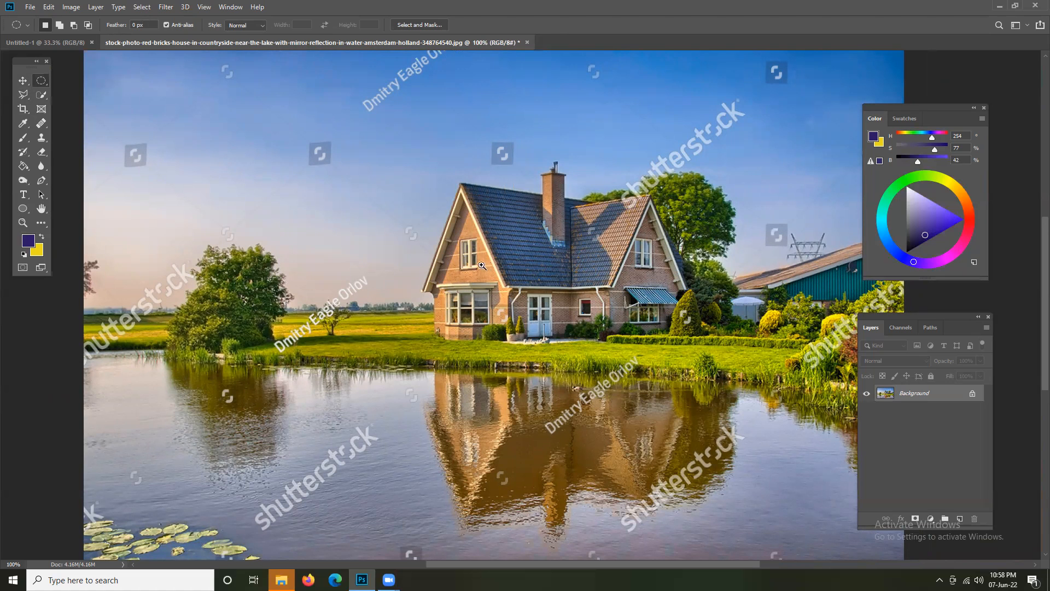
{"action": "left_click_drag", "start_coordinate": [475, 266], "coordinate": [533, 273]}
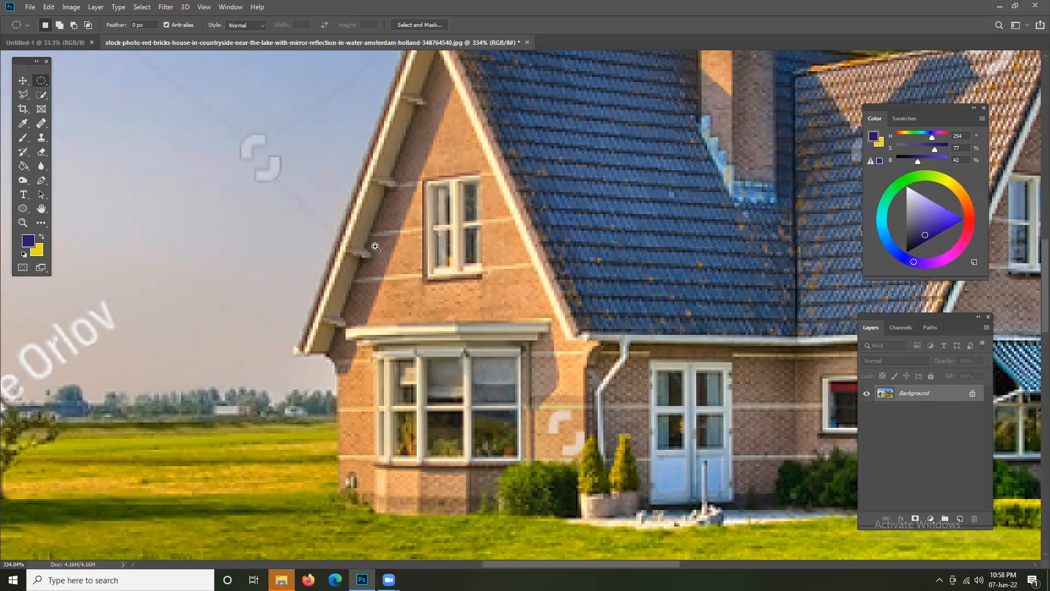
{"action": "mouse_move", "coordinate": [406, 248]}
{"action": "left_mouse_down"}
{"action": "mouse_move", "coordinate": [330, 243]}
{"action": "mouse_move", "coordinate": [524, 247]}
{"action": "mouse_move", "coordinate": [389, 255]}
{"action": "mouse_move", "coordinate": [450, 255]}
{"action": "mouse_move", "coordinate": [406, 249]}
{"action": "left_mouse_up"}
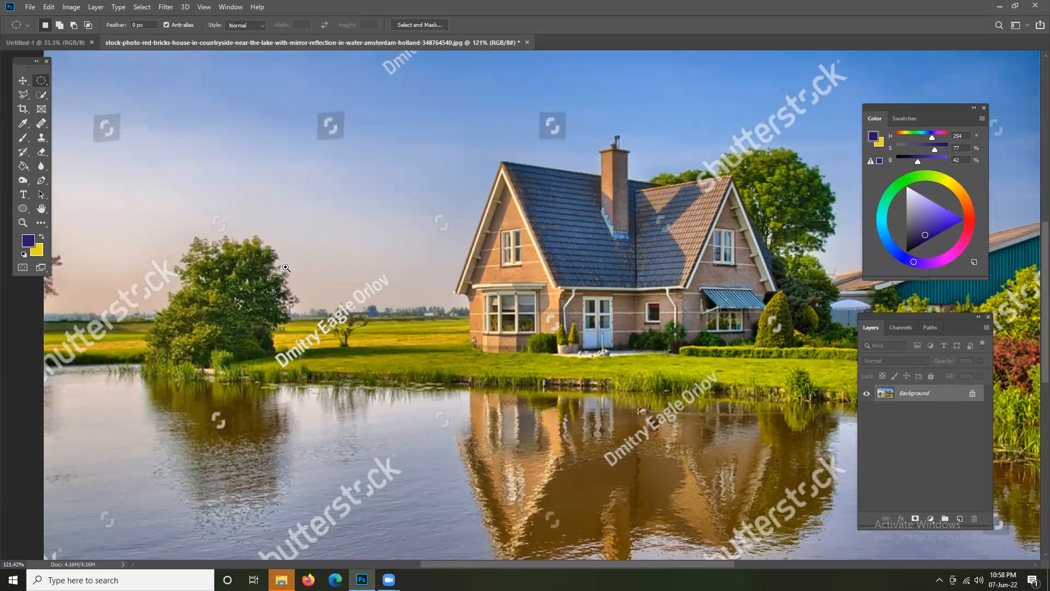
{"action": "left_click_drag", "start_coordinate": [295, 269], "coordinate": [373, 270]}
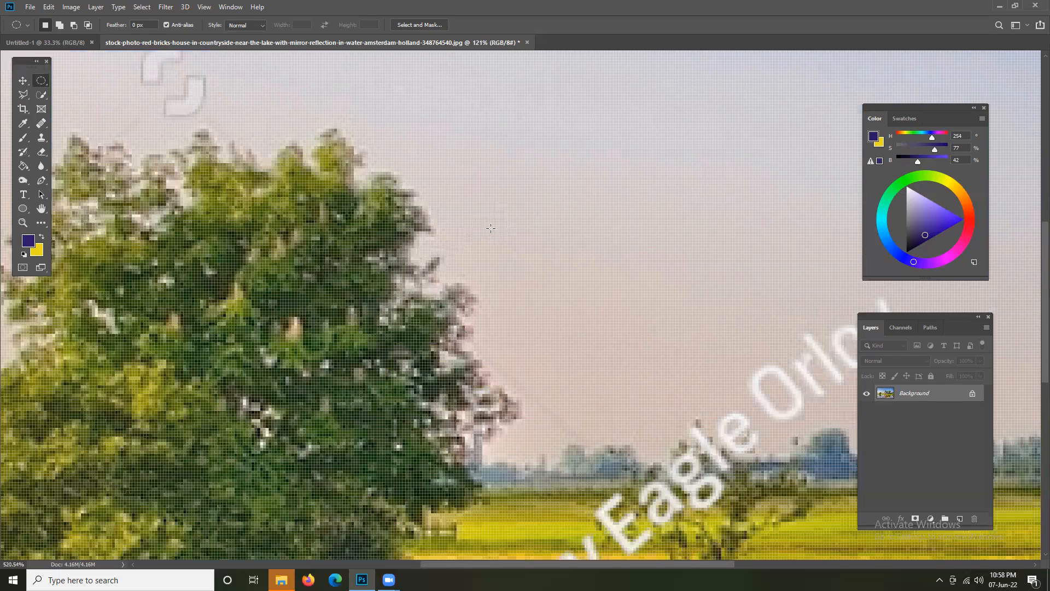
{"action": "left_click_drag", "start_coordinate": [509, 239], "coordinate": [511, 263]}
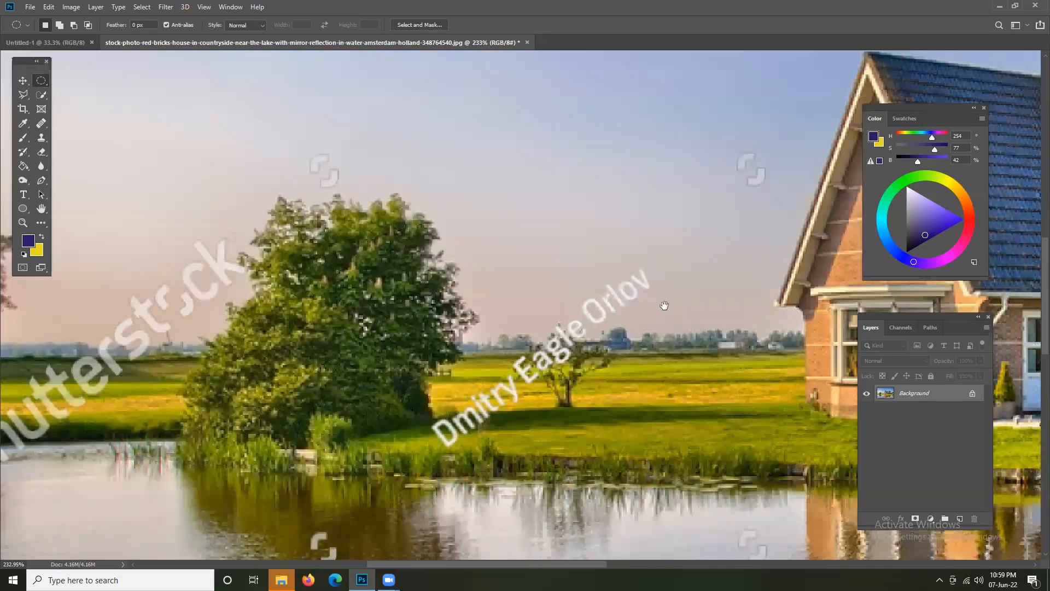
{"action": "left_click_drag", "start_coordinate": [664, 305], "coordinate": [462, 352]}
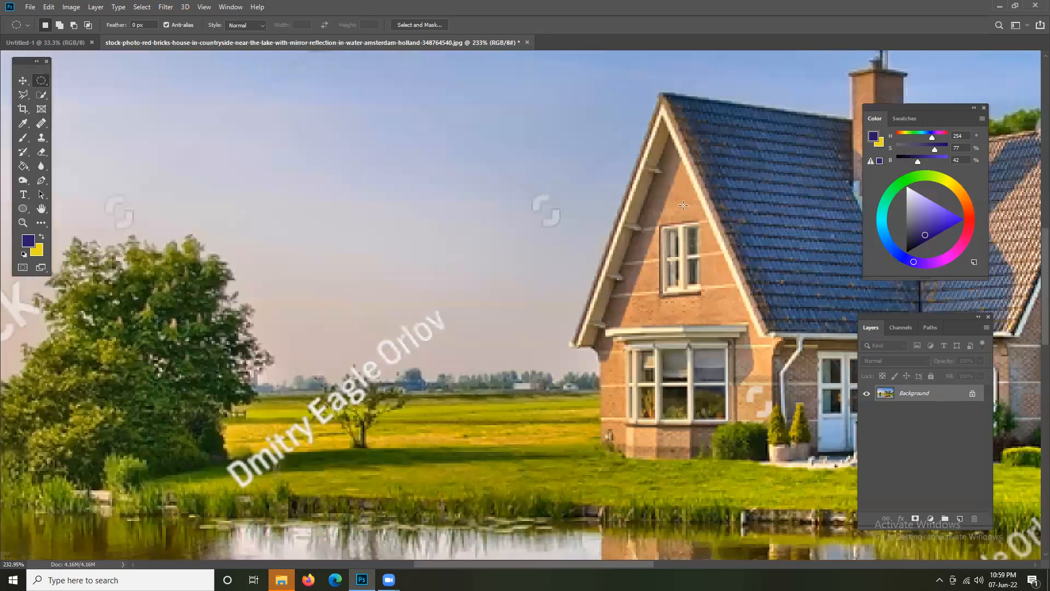
{"action": "left_click_drag", "start_coordinate": [403, 274], "coordinate": [595, 293]}
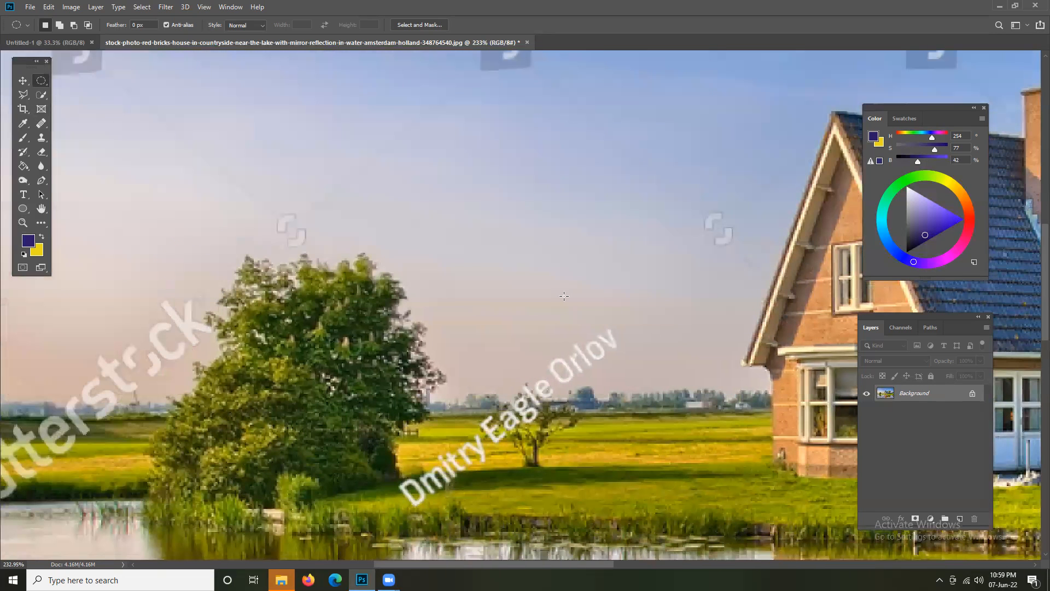
Close the red-brick house photo without saving and open JP-074.JPG from the nature folder in DISC 004.
{"action": "key", "text": "ctrl+w"}
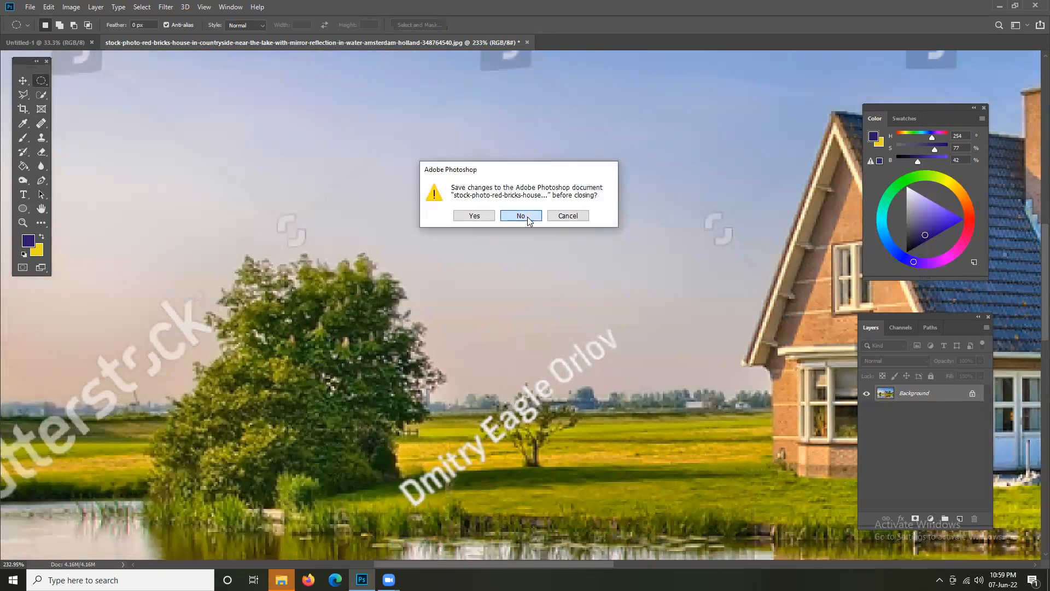
{"action": "left_click", "coordinate": [521, 216]}
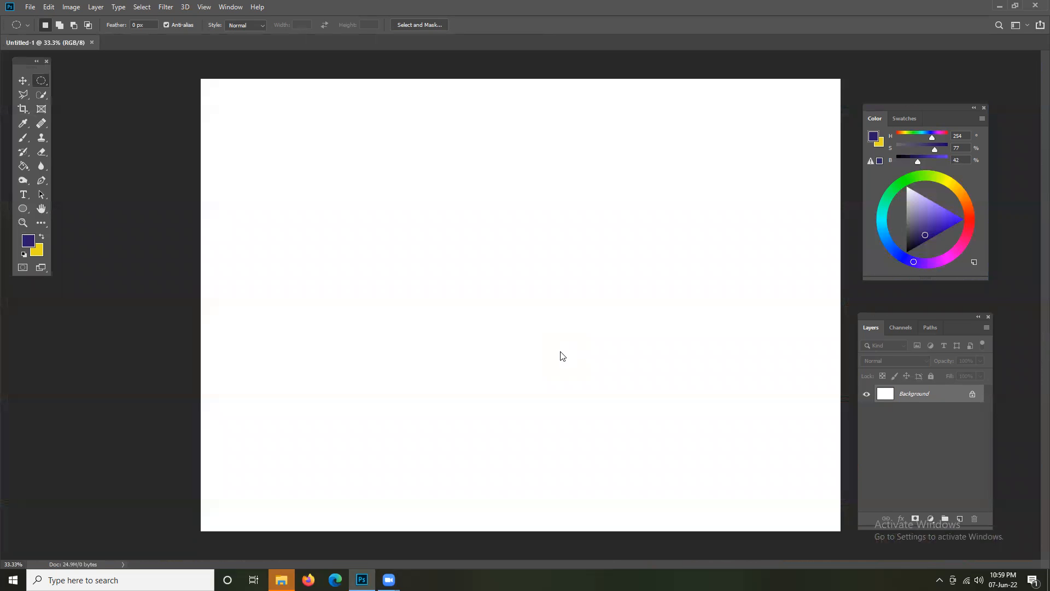
{"action": "key", "text": "ctrl+o"}
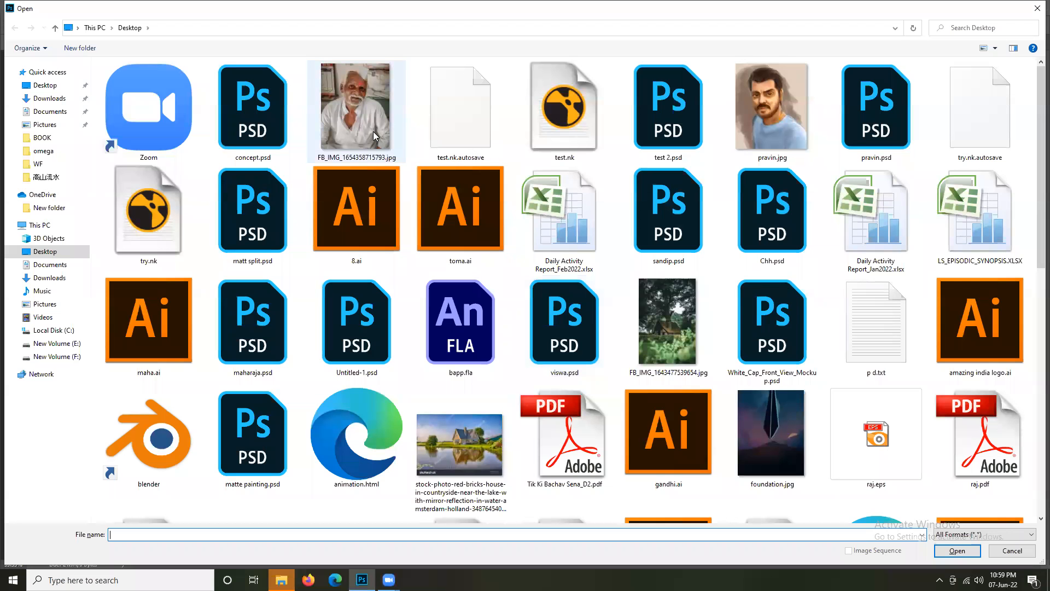
{"action": "left_click", "coordinate": [48, 179]}
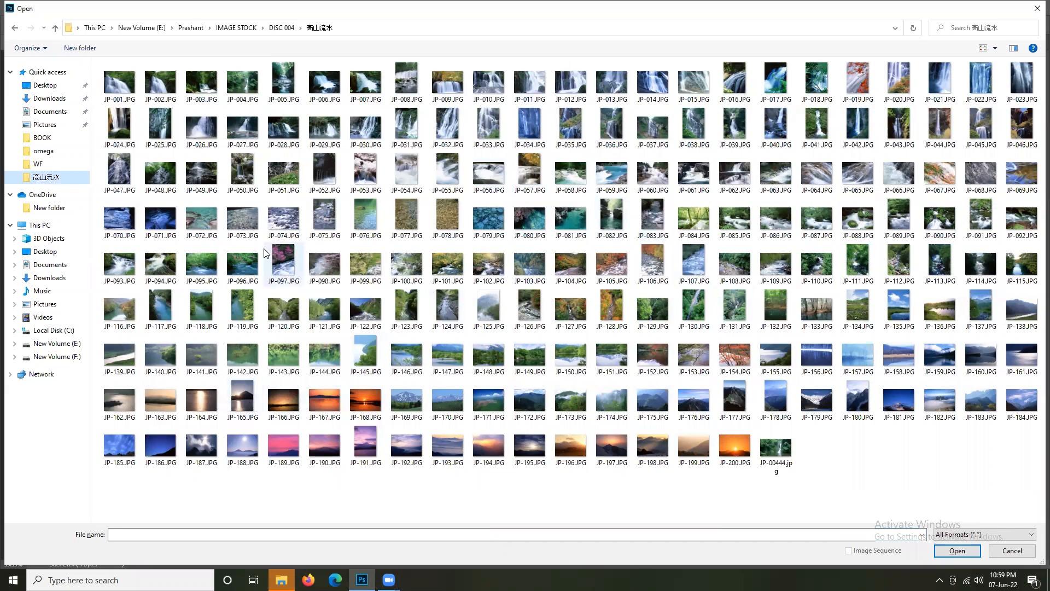
{"action": "left_click", "coordinate": [273, 28]}
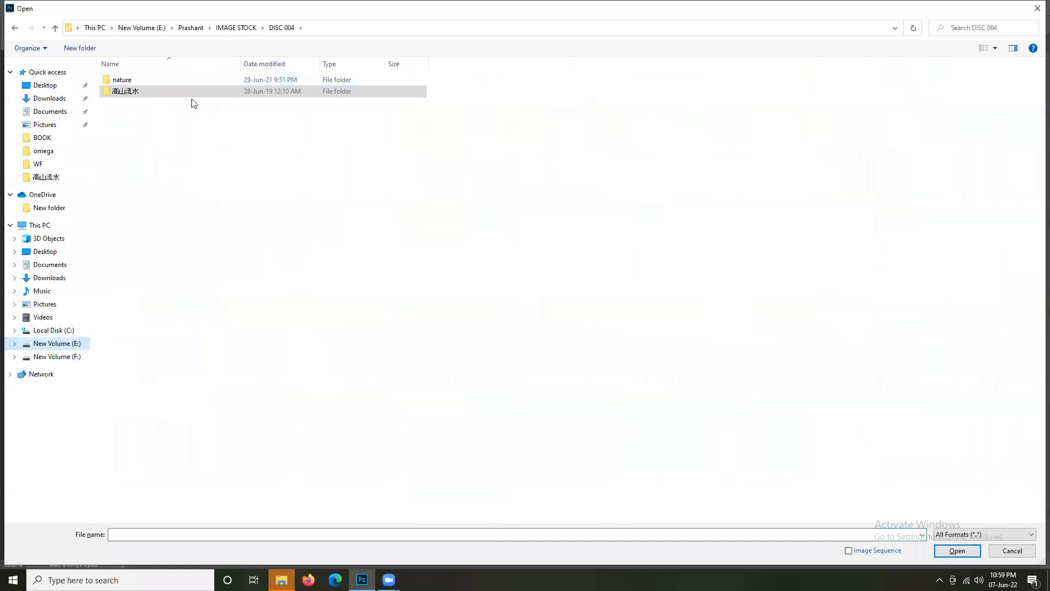
{"action": "key", "text": "Return"}
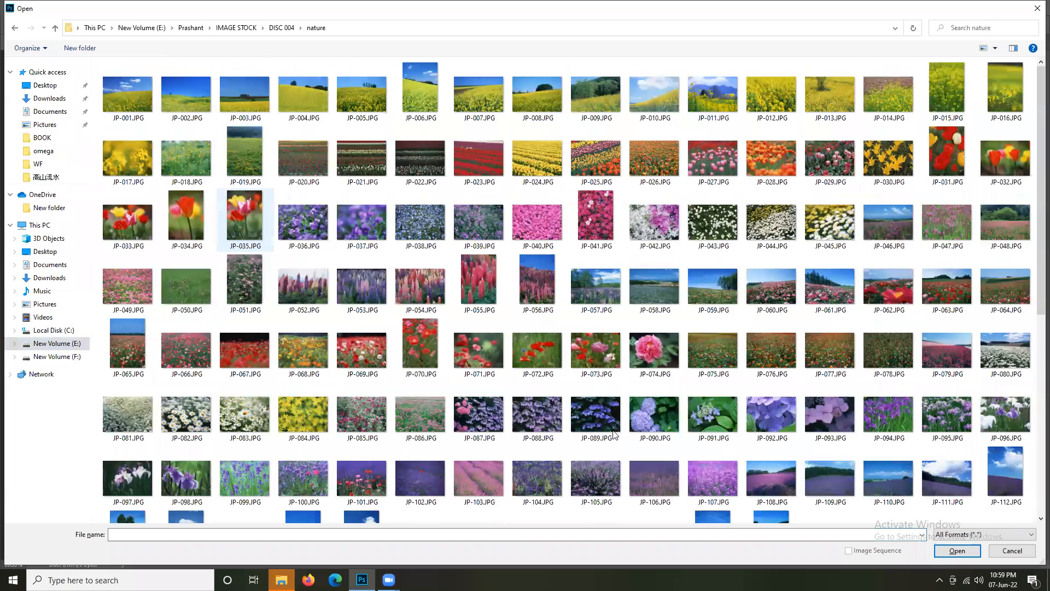
{"action": "double_click", "coordinate": [654, 350]}
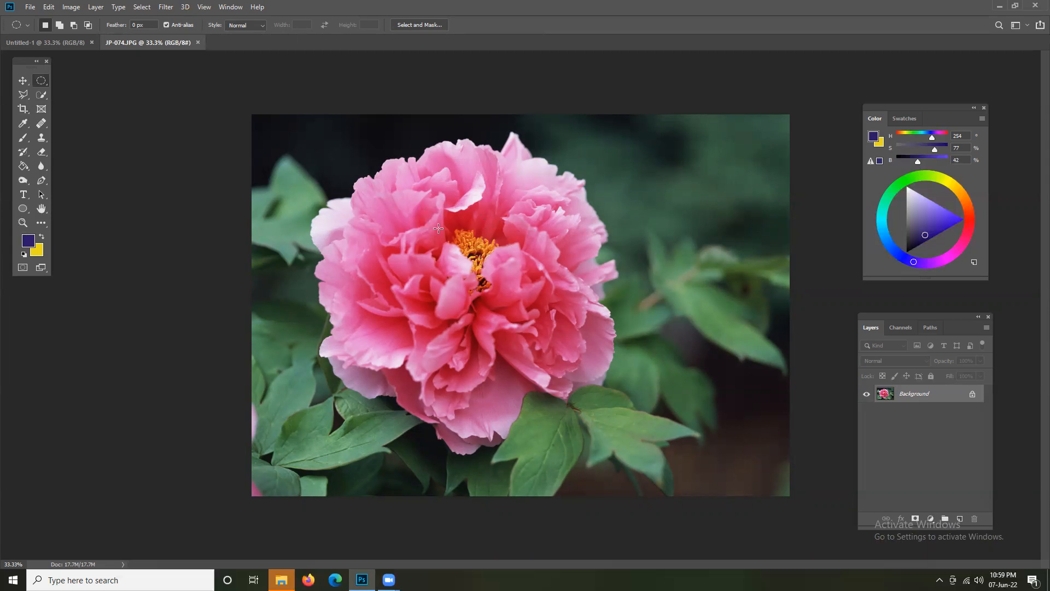
Outline a small rounded area over the flower's outer petal edge with the Polygonal Lasso, close it and deselect.
{"action": "left_click_drag", "start_coordinate": [448, 232], "coordinate": [539, 247]}
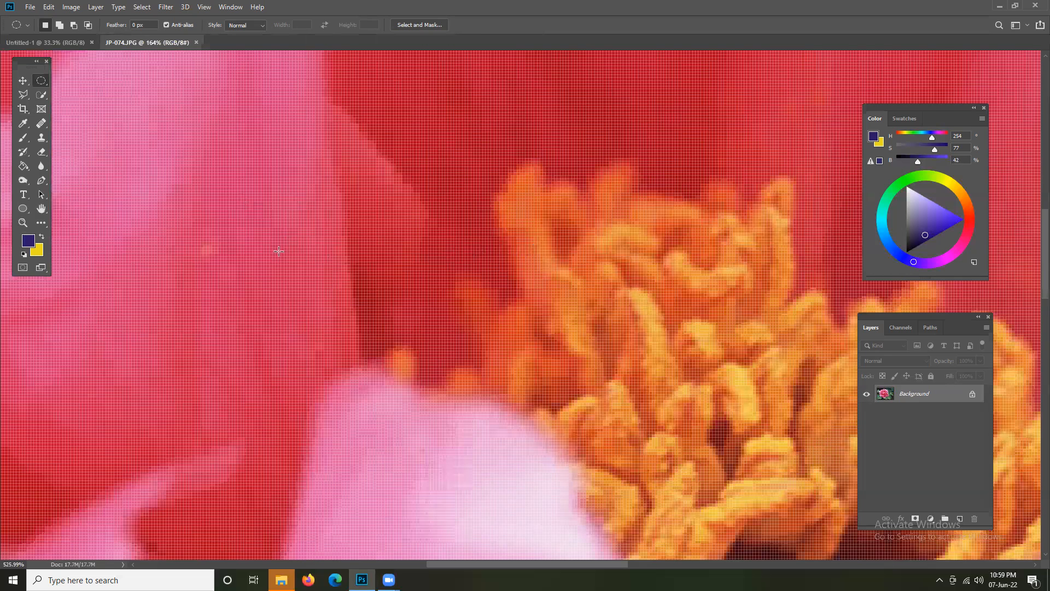
{"action": "left_click_drag", "start_coordinate": [709, 146], "coordinate": [630, 147]}
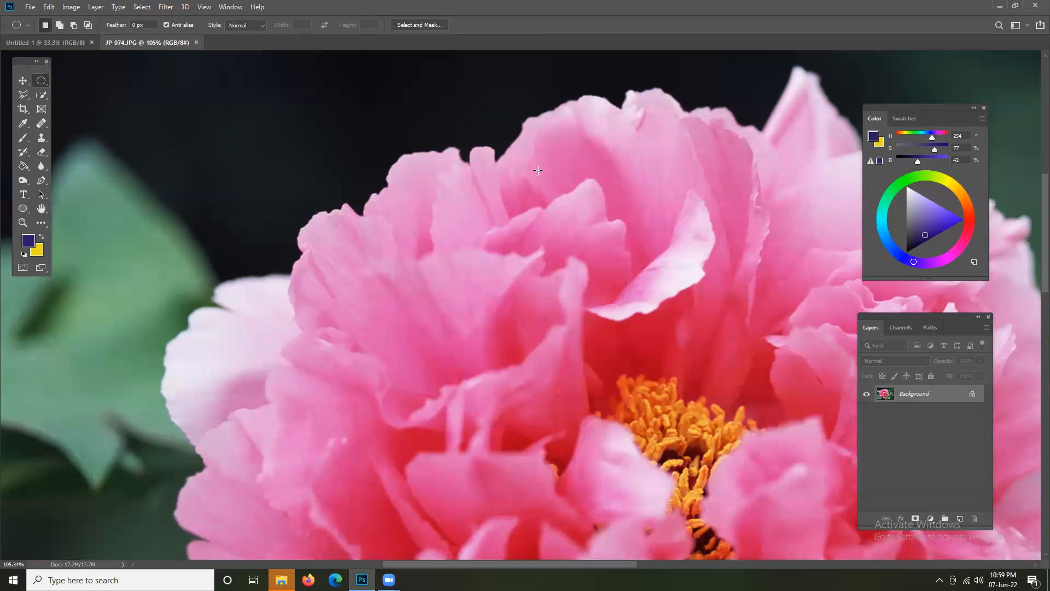
{"action": "left_click", "coordinate": [22, 94]}
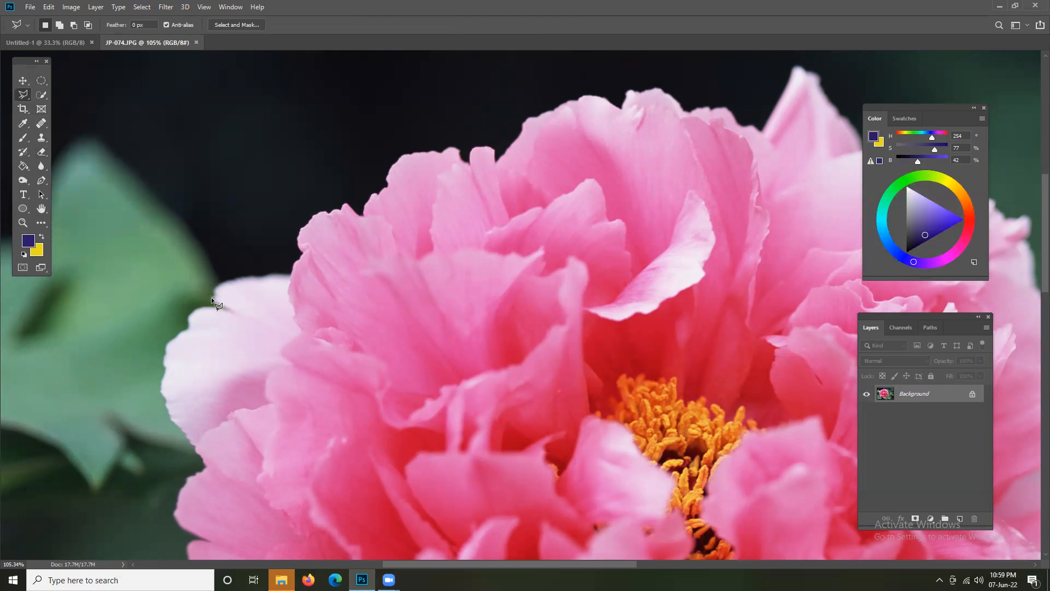
{"action": "key", "text": "ctrl+plus"}
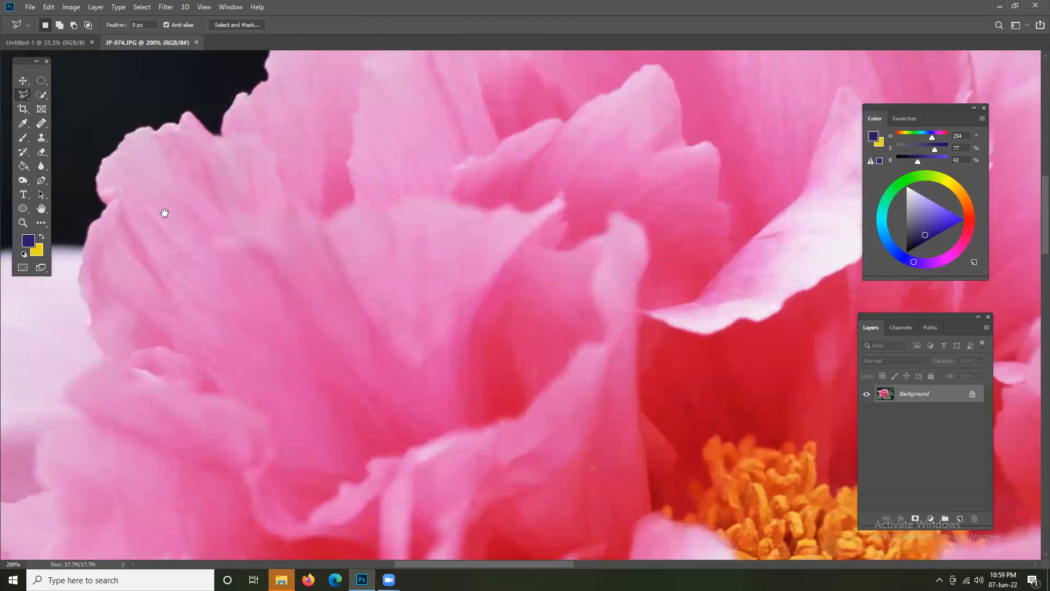
{"action": "left_click_drag", "start_coordinate": [164, 212], "coordinate": [340, 287]}
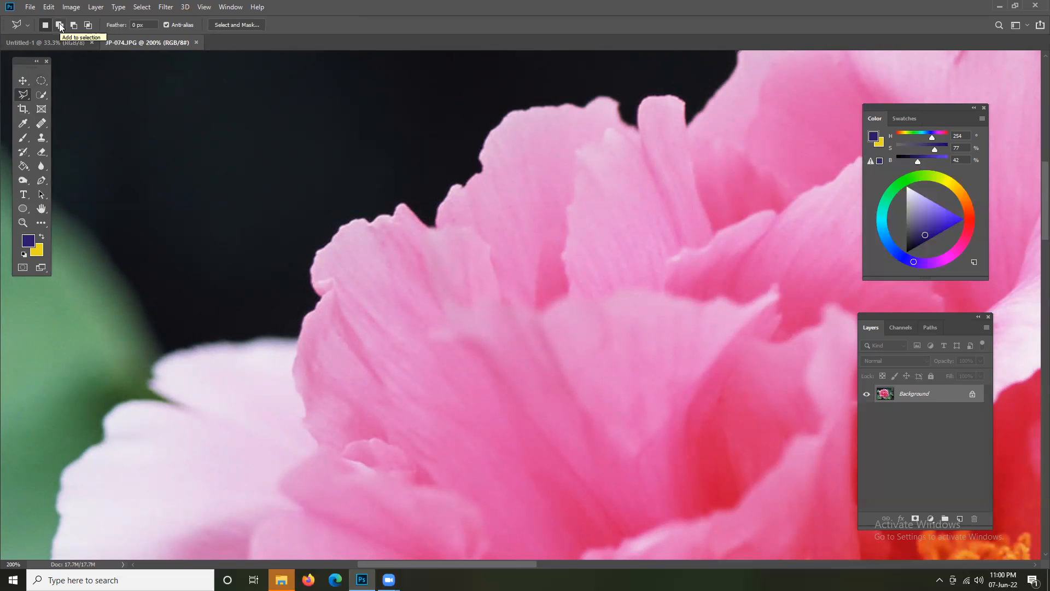
{"action": "left_click", "coordinate": [281, 264]}
{"action": "left_click", "coordinate": [309, 223]}
{"action": "left_click", "coordinate": [360, 274]}
{"action": "left_click", "coordinate": [338, 278]}
{"action": "left_click", "coordinate": [311, 273]}
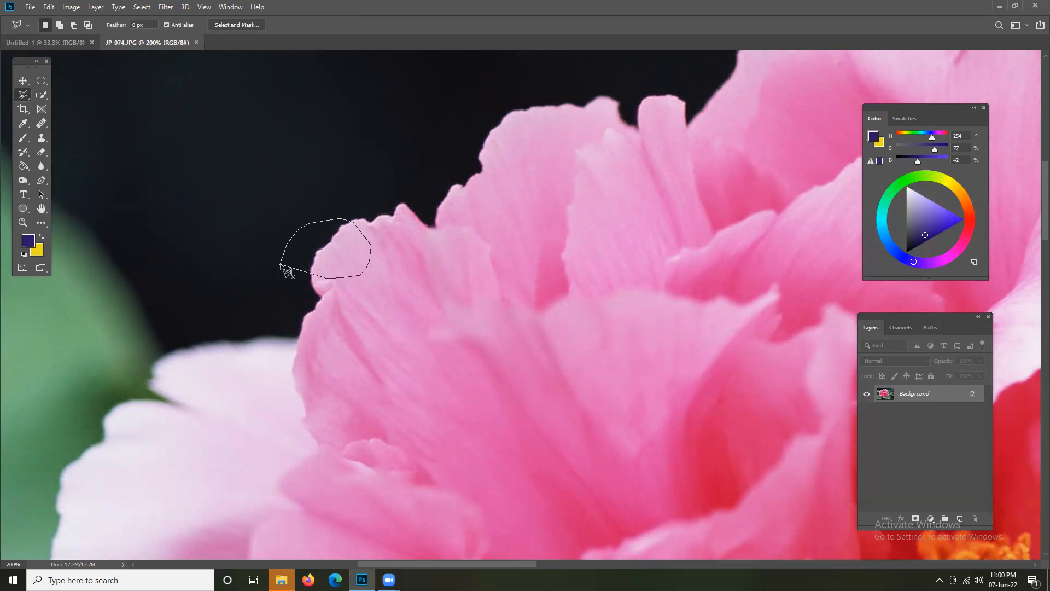
{"action": "left_click", "coordinate": [281, 266]}
{"action": "key", "text": "ctrl+d"}
{"action": "left_click", "coordinate": [482, 276]}
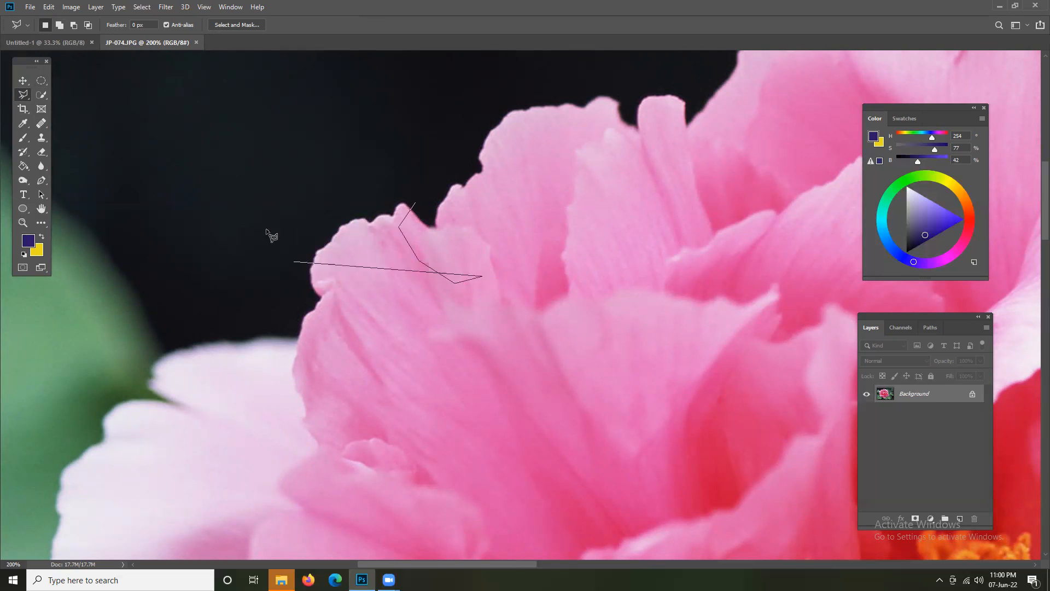
{"action": "left_click", "coordinate": [438, 214]}
{"action": "left_click", "coordinate": [415, 203]}
Select an area on the outer petal edge with the Polygonal Lasso and add a separate second area beside it using Add to selection.
{"action": "left_click", "coordinate": [308, 230]}
{"action": "left_click", "coordinate": [321, 307]}
{"action": "left_click", "coordinate": [317, 297]}
{"action": "left_click", "coordinate": [309, 230]}
{"action": "left_click", "coordinate": [59, 26]}
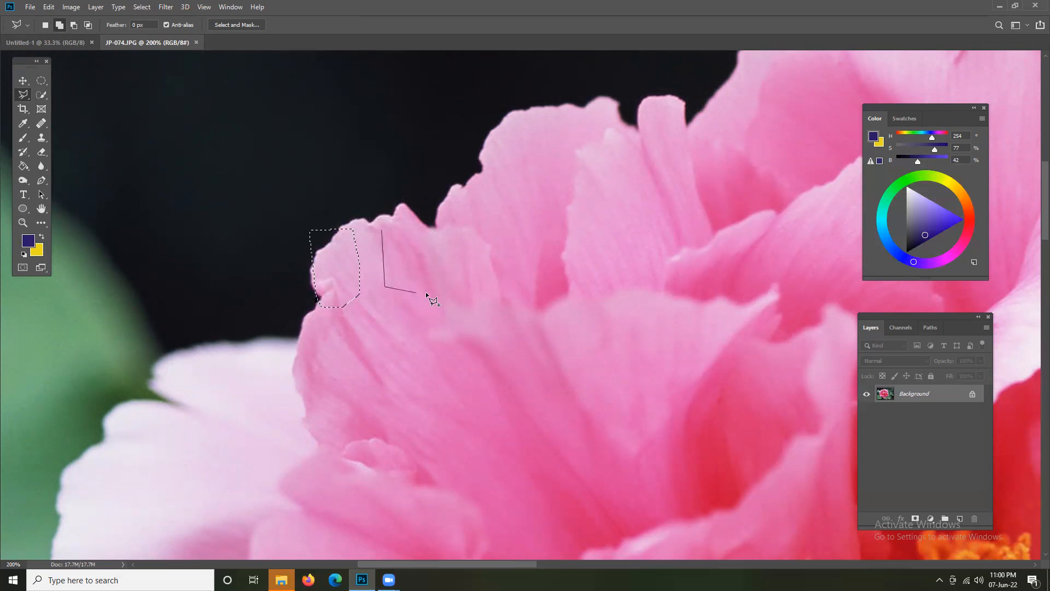
{"action": "left_click", "coordinate": [381, 229]}
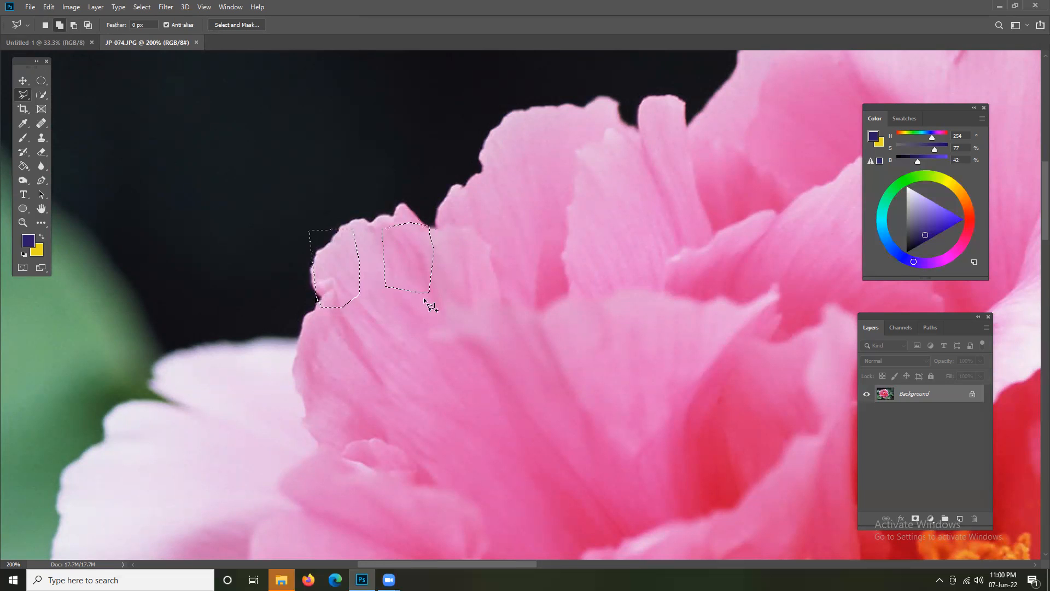
Subtract a horizontal rectangle spanning the inner parts of both selected petal areas using Subtract from selection.
{"action": "left_click", "coordinate": [75, 26]}
{"action": "left_click", "coordinate": [335, 242]}
{"action": "left_click", "coordinate": [407, 239]}
{"action": "left_click", "coordinate": [408, 271]}
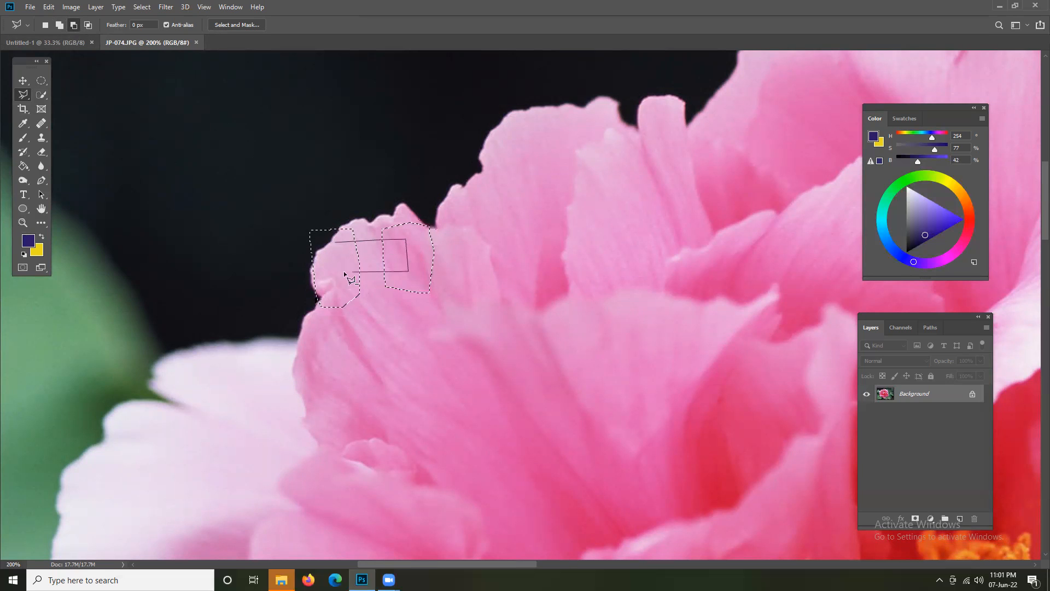
{"action": "left_click", "coordinate": [336, 242]}
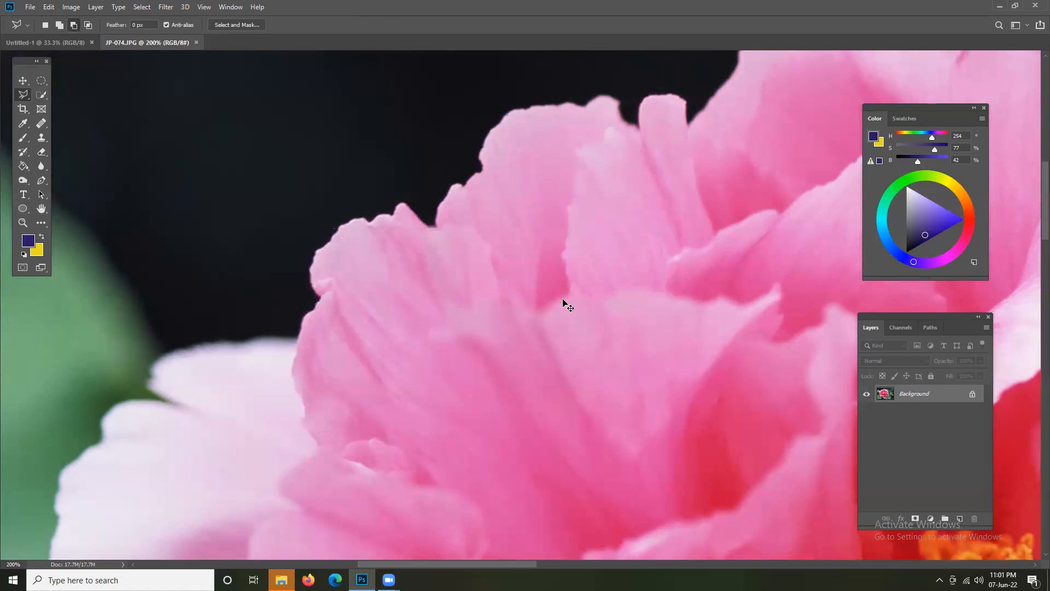
Intersect the petal selection with a four-sided Polygonal Lasso outline spanning both areas, and clear the result with the Elliptical Marquee tool.
{"action": "key", "text": "ctrl+plus"}
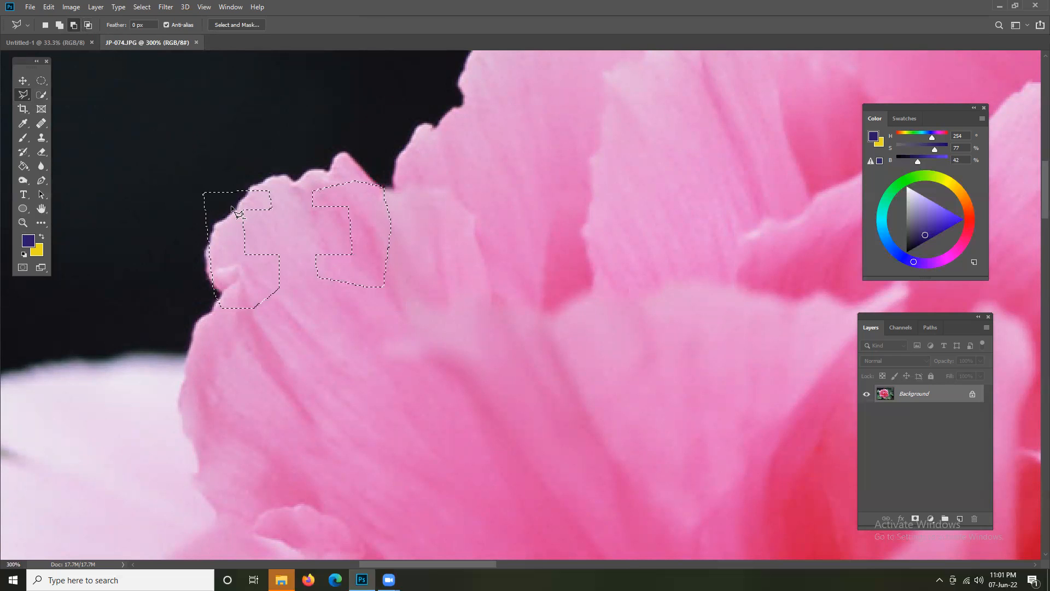
{"action": "left_click", "coordinate": [88, 25]}
{"action": "left_click", "coordinate": [234, 198]}
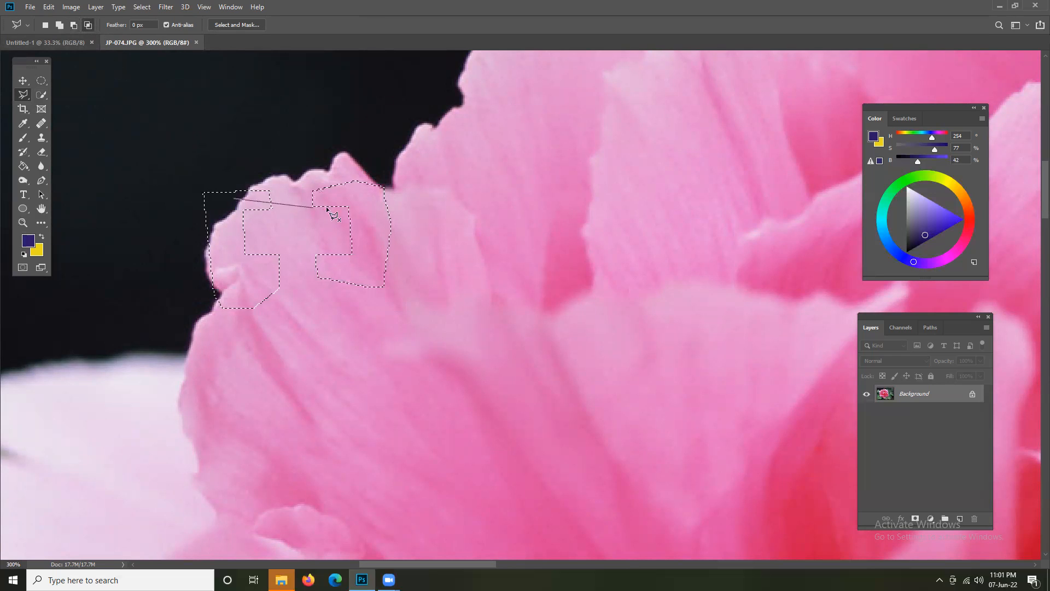
{"action": "left_click", "coordinate": [351, 194]}
{"action": "left_click", "coordinate": [359, 262]}
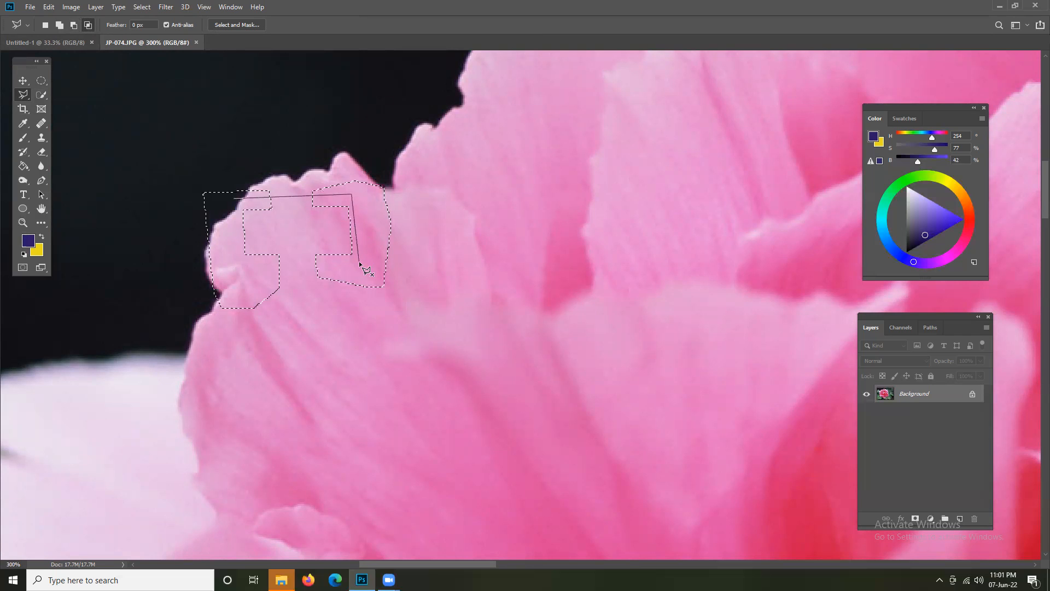
{"action": "left_click", "coordinate": [236, 266]}
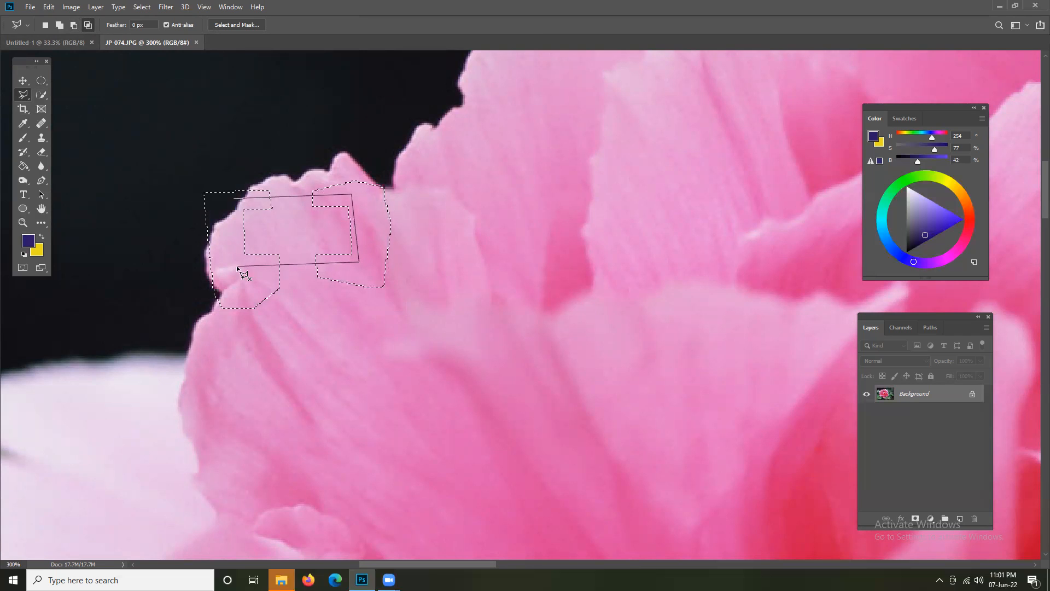
{"action": "left_click", "coordinate": [234, 199]}
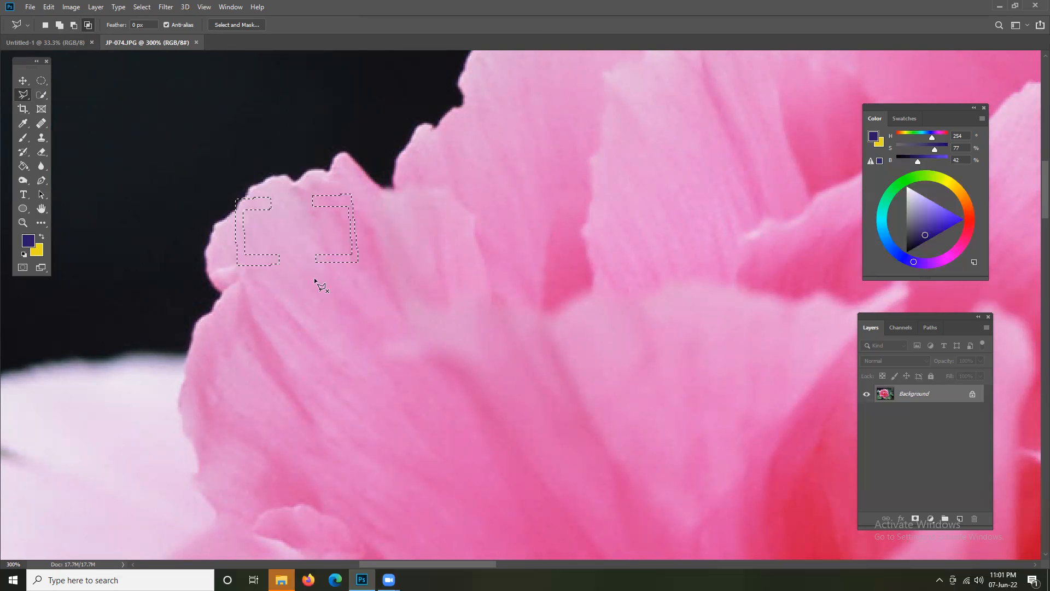
{"action": "left_click", "coordinate": [41, 80]}
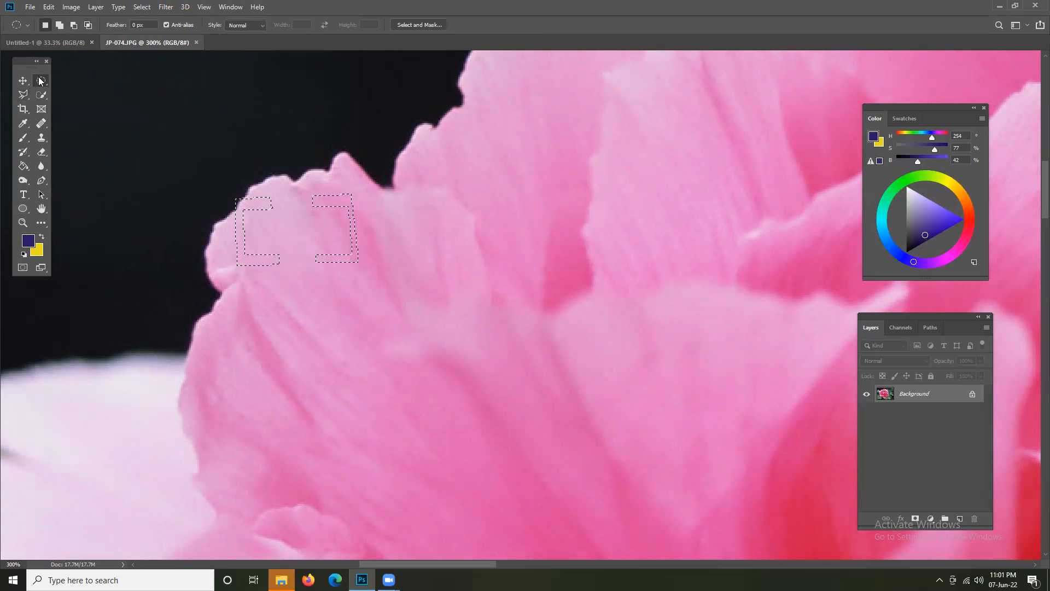
{"action": "left_click", "coordinate": [145, 111]}
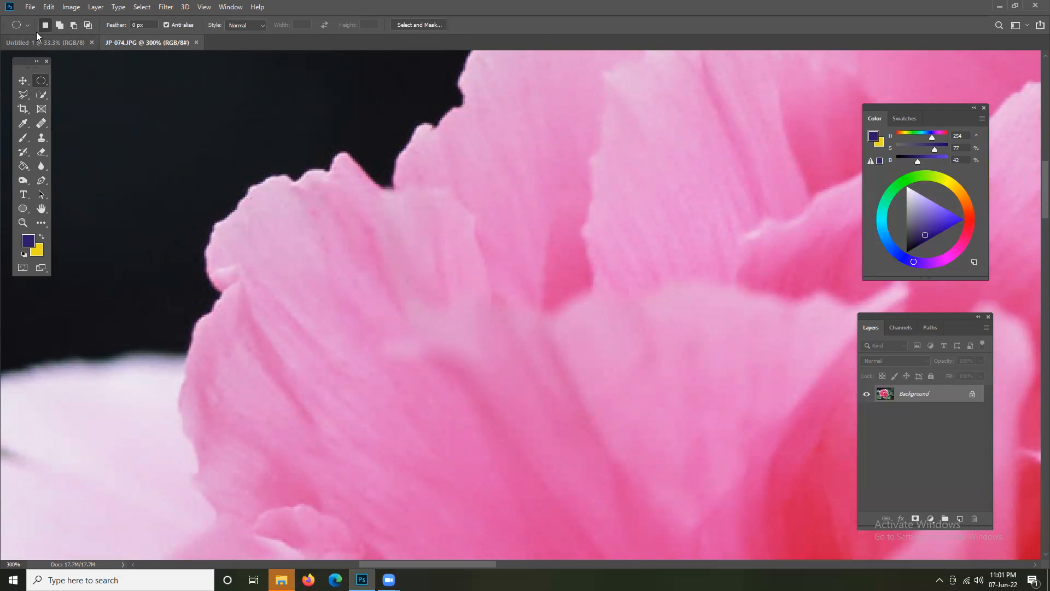
Select a large roundish area on the petals with the freehand Lasso and add a smaller roundish area beside it using Add to selection.
{"action": "left_click", "coordinate": [23, 94]}
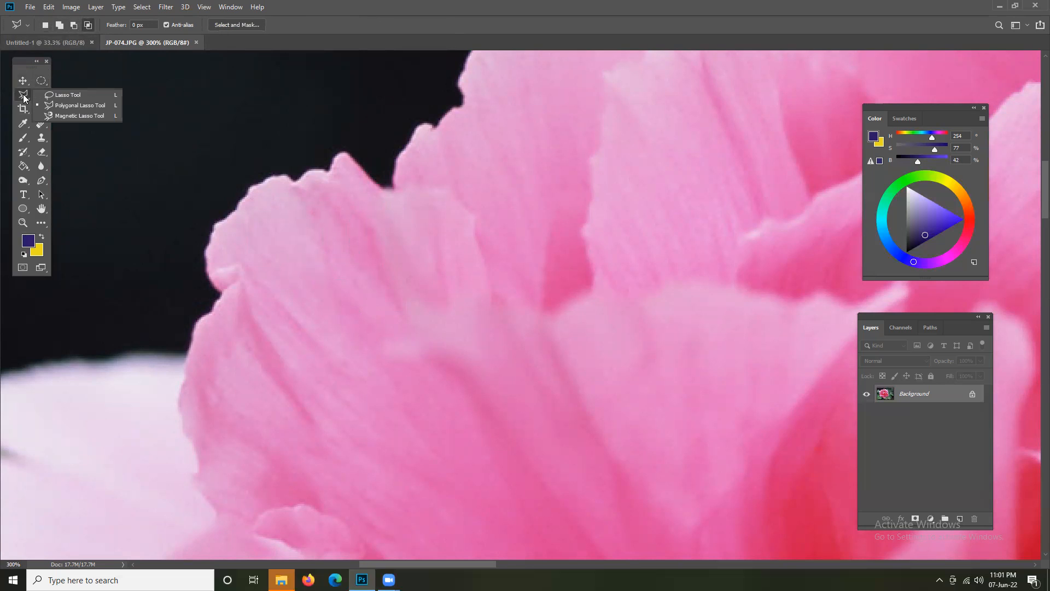
{"action": "left_click", "coordinate": [60, 95]}
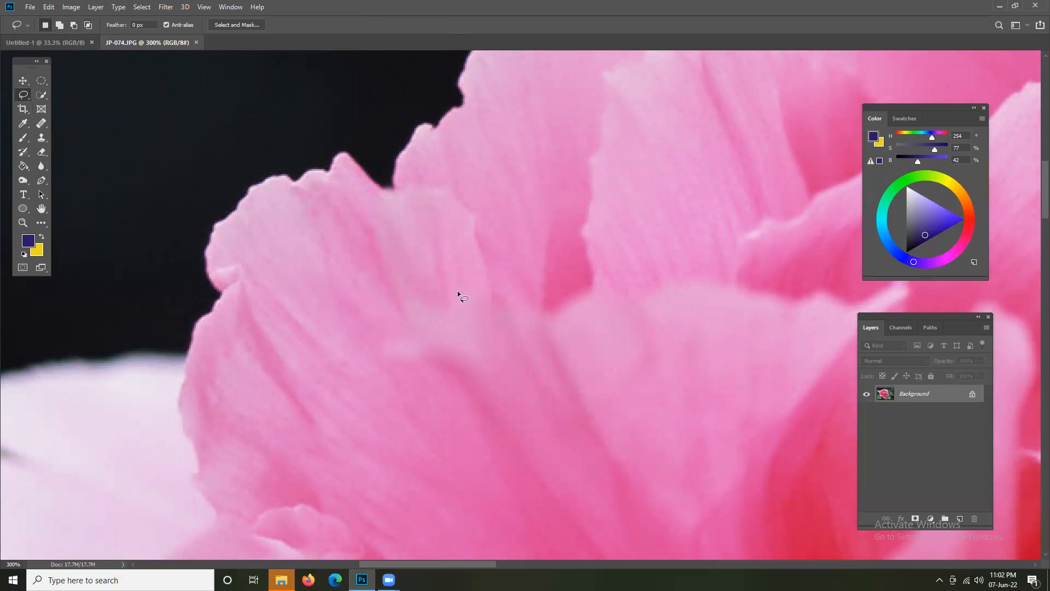
{"action": "left_click_drag", "start_coordinate": [463, 323], "coordinate": [459, 307]}
{"action": "left_click", "coordinate": [59, 24]}
{"action": "left_click_drag", "start_coordinate": [405, 250], "coordinate": [374, 245]}
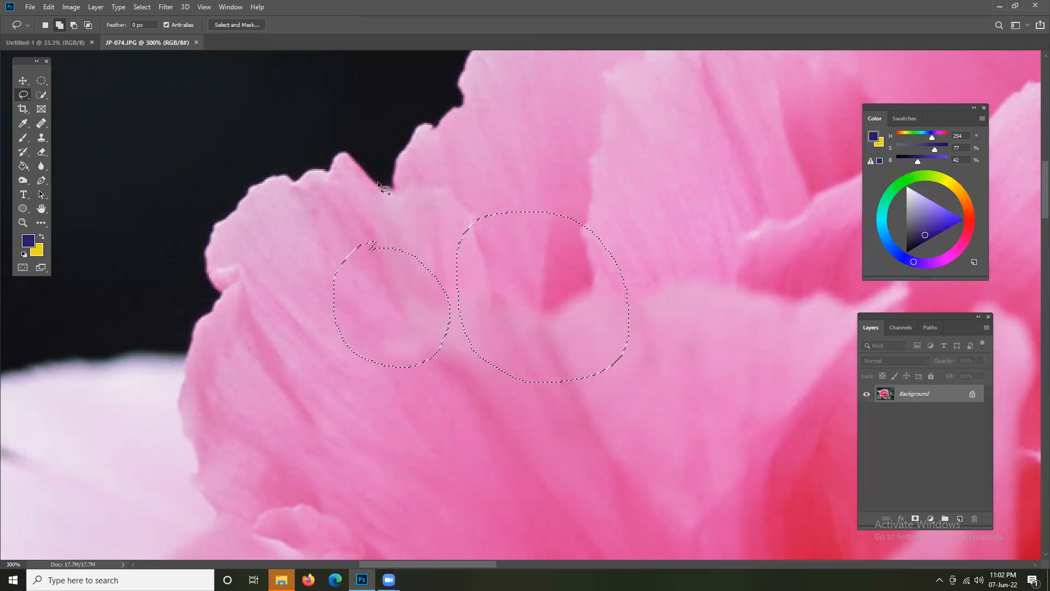
Add three more roundish freehand areas around the lasso selection, and subtract a large roundish area spanning the inner parts of all of them.
{"action": "left_click_drag", "start_coordinate": [446, 140], "coordinate": [408, 138]}
{"action": "mouse_move", "coordinate": [637, 186]}
{"action": "left_mouse_down"}
{"action": "mouse_move", "coordinate": [738, 293]}
{"action": "mouse_move", "coordinate": [643, 179]}
{"action": "mouse_move", "coordinate": [653, 171]}
{"action": "left_mouse_up"}
{"action": "mouse_move", "coordinate": [542, 129]}
{"action": "left_mouse_down"}
{"action": "mouse_move", "coordinate": [610, 128]}
{"action": "mouse_move", "coordinate": [510, 125]}
{"action": "left_mouse_up"}
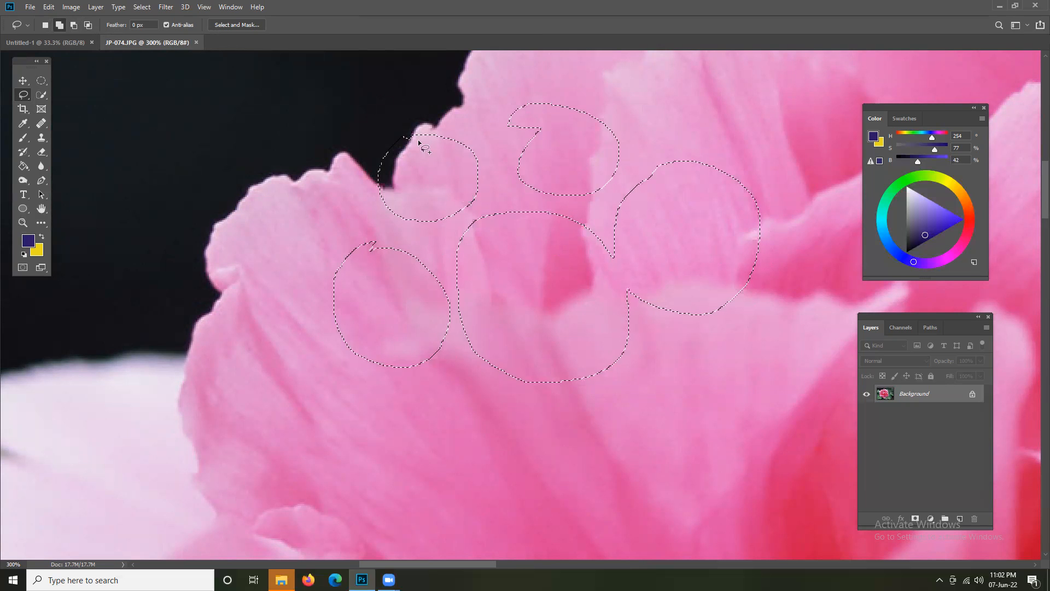
{"action": "left_click", "coordinate": [72, 25]}
{"action": "mouse_move", "coordinate": [436, 186]}
{"action": "left_mouse_down"}
{"action": "mouse_move", "coordinate": [407, 233]}
{"action": "mouse_move", "coordinate": [405, 263]}
{"action": "mouse_move", "coordinate": [439, 298]}
{"action": "mouse_move", "coordinate": [517, 317]}
{"action": "mouse_move", "coordinate": [602, 309]}
{"action": "mouse_move", "coordinate": [638, 277]}
{"action": "mouse_move", "coordinate": [637, 222]}
{"action": "mouse_move", "coordinate": [616, 198]}
{"action": "mouse_move", "coordinate": [565, 177]}
{"action": "mouse_move", "coordinate": [492, 171]}
{"action": "mouse_move", "coordinate": [429, 207]}
{"action": "left_mouse_up"}
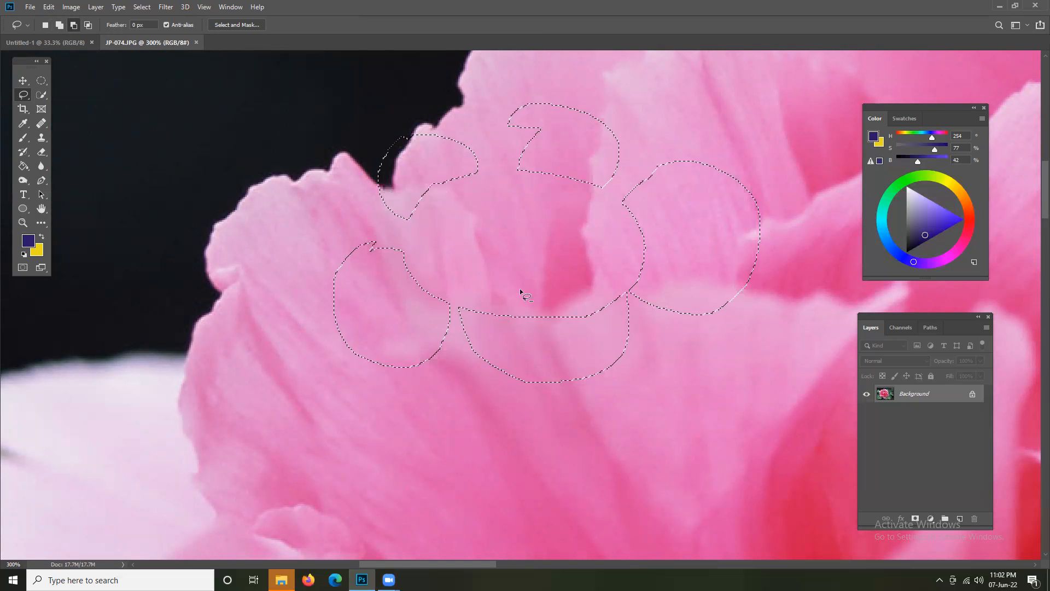
Intersect the remaining selection with a large freehand Lasso outline covering only its right-hand portion.
{"action": "left_click", "coordinate": [89, 25]}
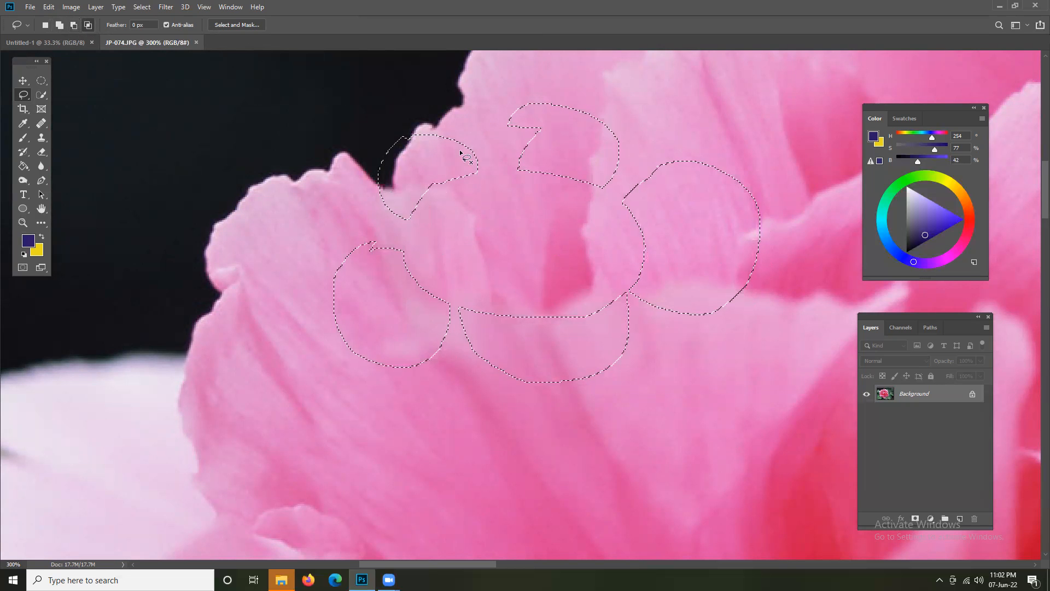
{"action": "mouse_move", "coordinate": [696, 114]}
{"action": "left_mouse_down"}
{"action": "mouse_move", "coordinate": [644, 133]}
{"action": "mouse_move", "coordinate": [580, 185]}
{"action": "mouse_move", "coordinate": [553, 239]}
{"action": "mouse_move", "coordinate": [538, 306]}
{"action": "left_mouse_up"}
{"action": "left_click_drag", "start_coordinate": [712, 468], "coordinate": [857, 290]}
{"action": "left_click_drag", "start_coordinate": [737, 146], "coordinate": [712, 125]}
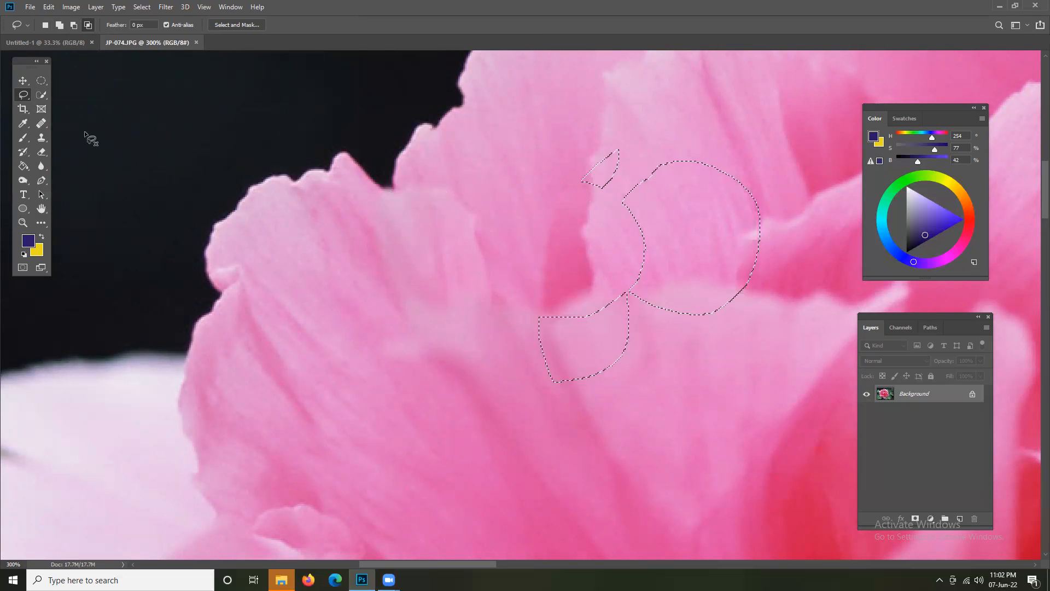
Show the other lasso variants by activating the Polygonal Lasso tool and the Magnetic Lasso tool.
{"action": "left_click", "coordinate": [24, 94]}
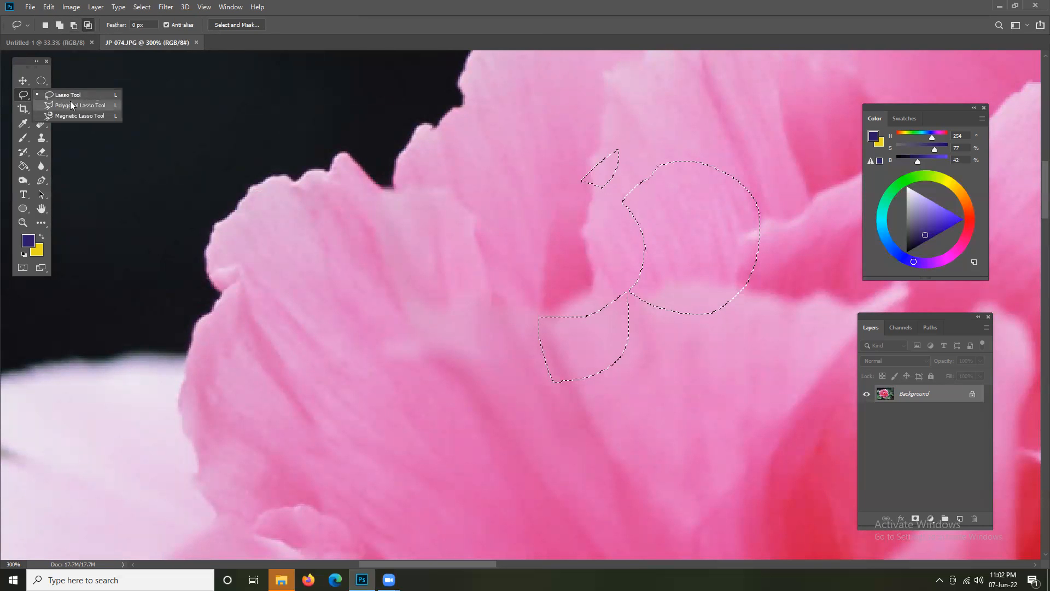
{"action": "left_click", "coordinate": [76, 97]}
{"action": "right_click", "coordinate": [22, 94]}
{"action": "left_click", "coordinate": [69, 105]}
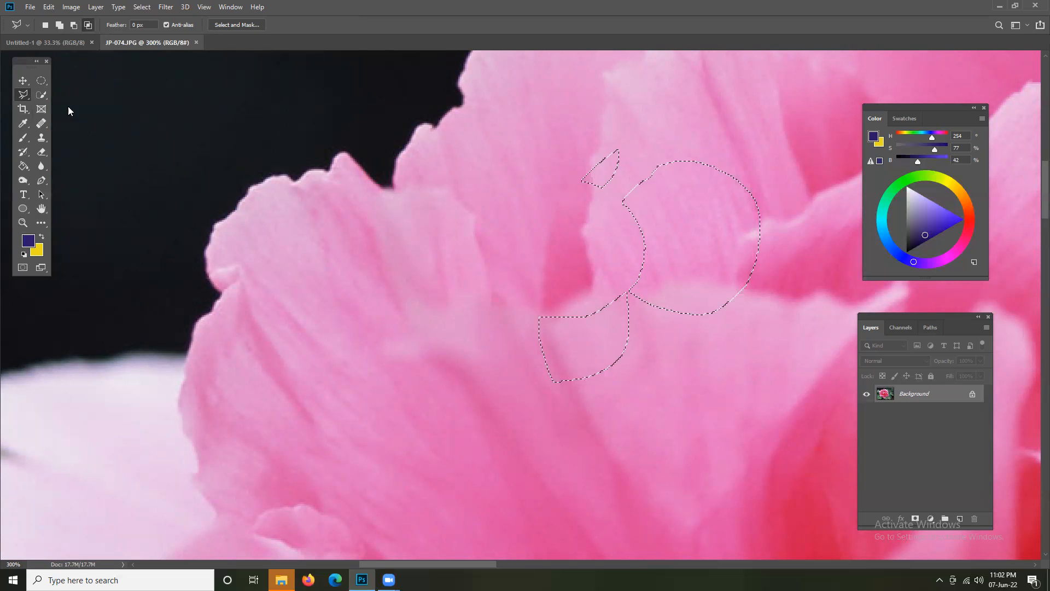
{"action": "right_click", "coordinate": [23, 94]}
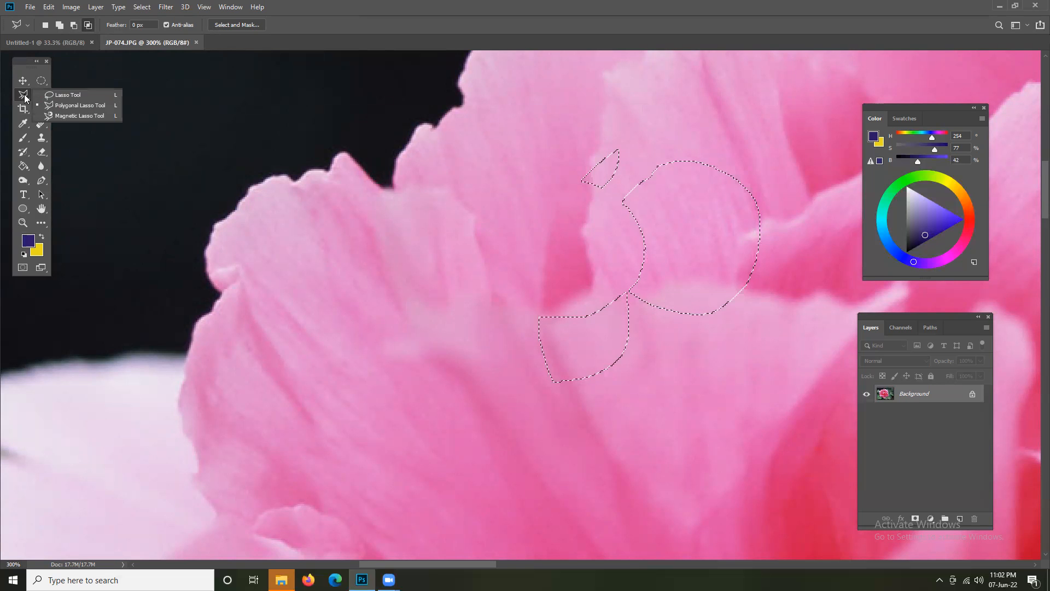
{"action": "left_click", "coordinate": [79, 114]}
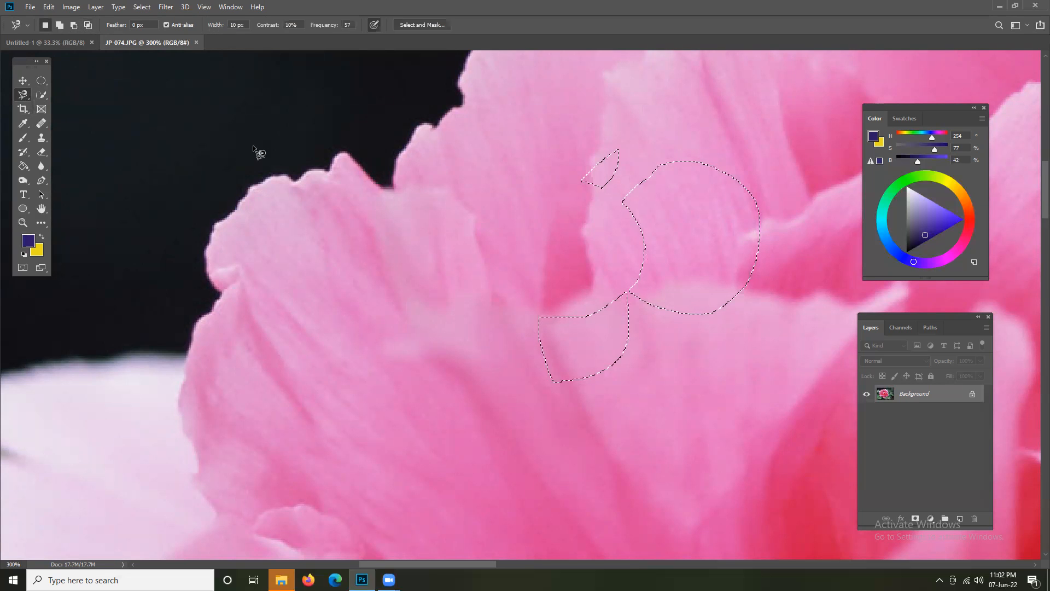
Clear the current selection with the Elliptical Marquee tool and switch to the Rectangular Marquee tool.
{"action": "left_click", "coordinate": [41, 82]}
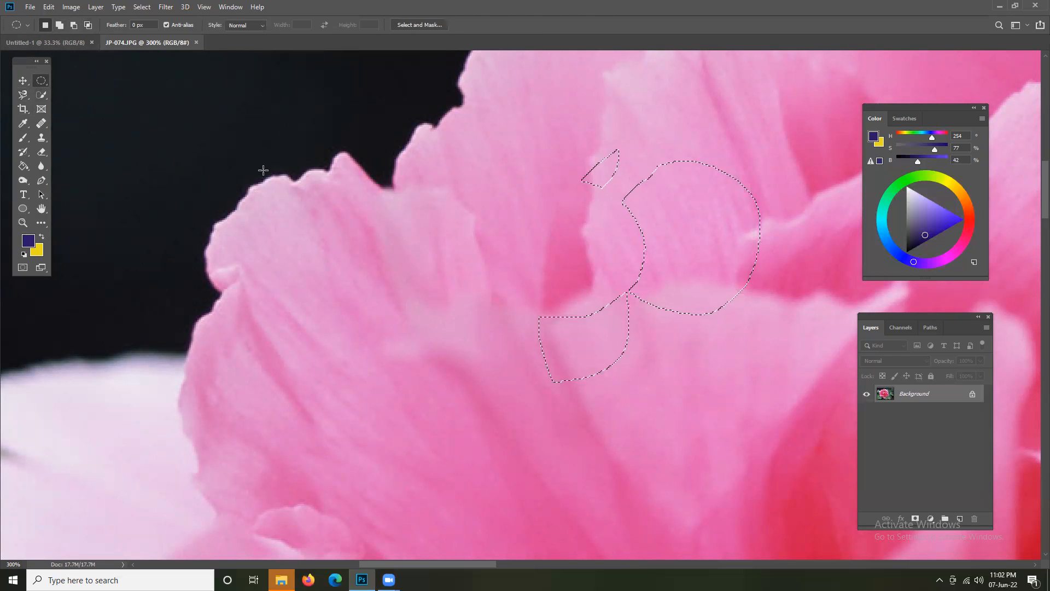
{"action": "left_click", "coordinate": [435, 210]}
{"action": "right_click", "coordinate": [40, 84]}
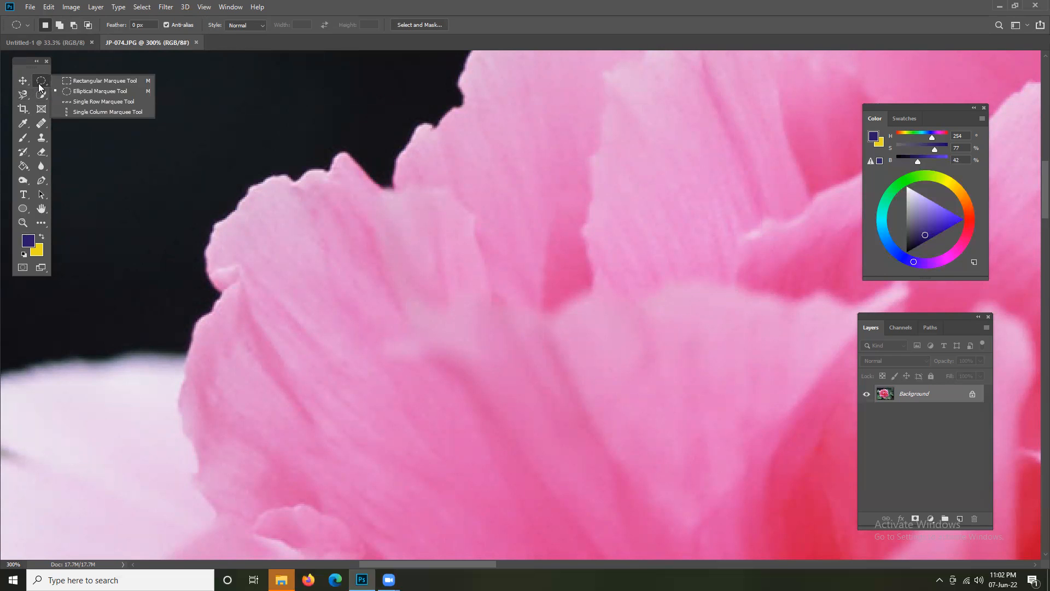
{"action": "left_click", "coordinate": [102, 82]}
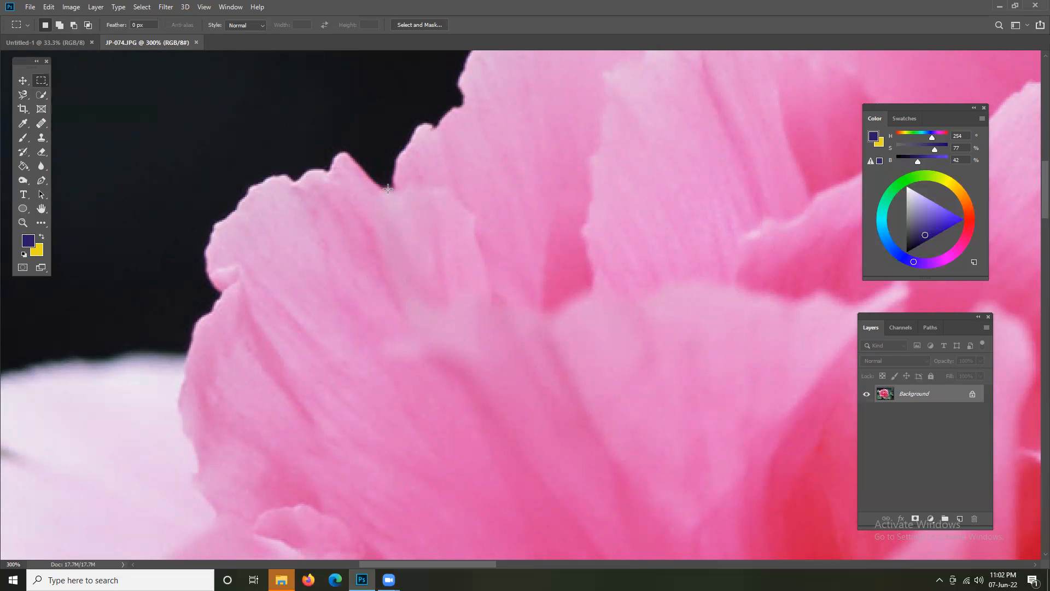
Select a wide rectangle on the petals and add a vertical rectangle about 0.23 by 0.59 in across it to form a cross.
{"action": "left_click_drag", "start_coordinate": [381, 185], "coordinate": [677, 366]}
{"action": "left_click", "coordinate": [59, 25]}
{"action": "left_click_drag", "start_coordinate": [476, 113], "coordinate": [609, 452]}
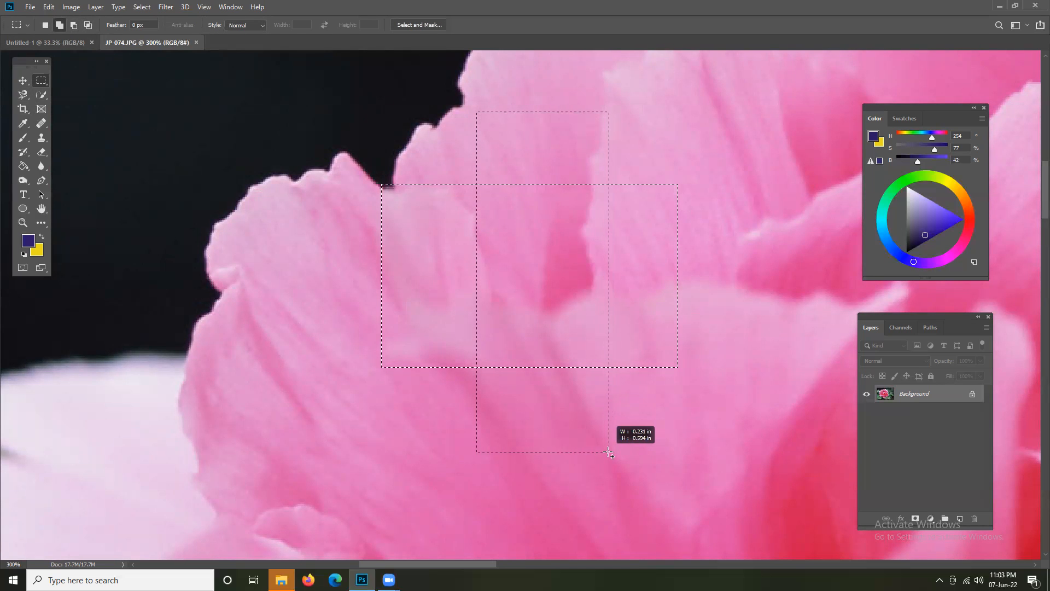
{"action": "mouse_move", "coordinate": [609, 453]}
{"action": "left_mouse_down"}
{"action": "mouse_move", "coordinate": [503, 410]}
{"action": "mouse_move", "coordinate": [476, 305]}
{"action": "mouse_move", "coordinate": [789, 384]}
{"action": "mouse_move", "coordinate": [698, 326]}
{"action": "mouse_move", "coordinate": [627, 504]}
{"action": "mouse_move", "coordinate": [600, 452]}
{"action": "mouse_move", "coordinate": [613, 437]}
{"action": "mouse_move", "coordinate": [583, 453]}
{"action": "mouse_move", "coordinate": [597, 458]}
{"action": "mouse_move", "coordinate": [573, 452]}
{"action": "mouse_move", "coordinate": [648, 453]}
{"action": "mouse_move", "coordinate": [611, 411]}
{"action": "mouse_move", "coordinate": [607, 383]}
{"action": "mouse_move", "coordinate": [606, 407]}
{"action": "mouse_move", "coordinate": [567, 441]}
{"action": "mouse_move", "coordinate": [599, 443]}
{"action": "left_mouse_up"}
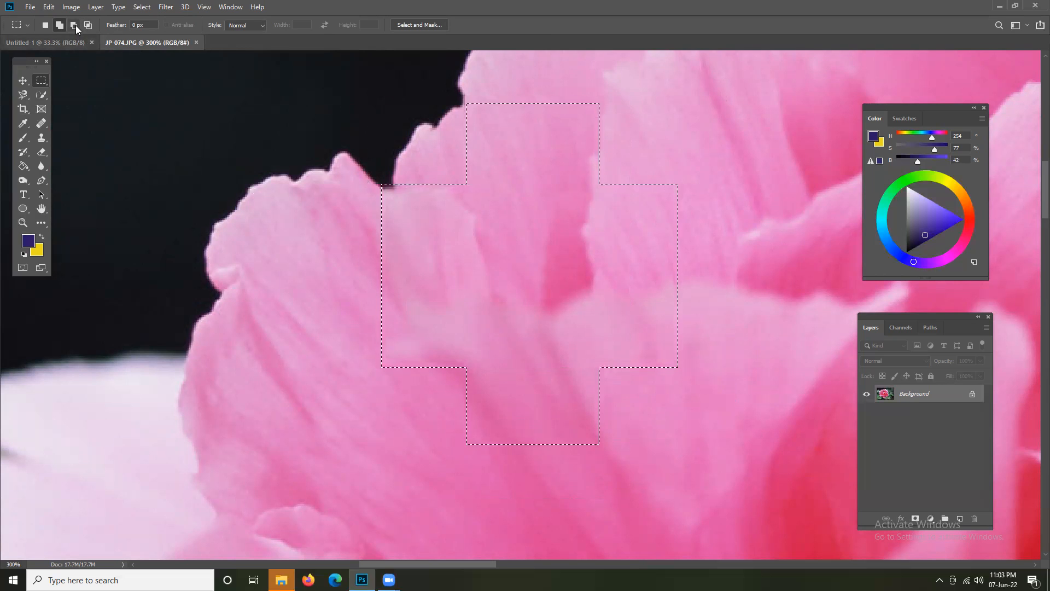
Subtract a horizontal and a vertical bar through the cross selection, and intersect the remainder with a rectangle around its centre.
{"action": "left_click_drag", "start_coordinate": [317, 235], "coordinate": [773, 315]}
{"action": "left_click_drag", "start_coordinate": [559, 485], "coordinate": [558, 512]}
{"action": "left_click", "coordinate": [89, 25]}
{"action": "left_click_drag", "start_coordinate": [443, 163], "coordinate": [627, 395]}
{"action": "left_click", "coordinate": [88, 25]}
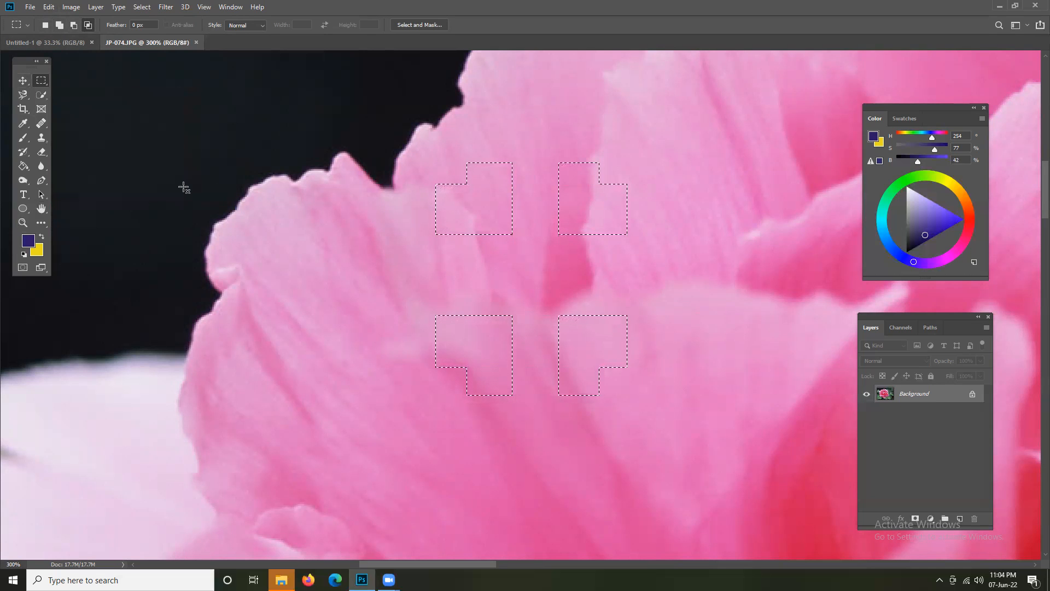
Select a new large rectangle on the petals and add a wide horizontal and a tall vertical rectangle crossing it.
{"action": "left_click", "coordinate": [47, 24]}
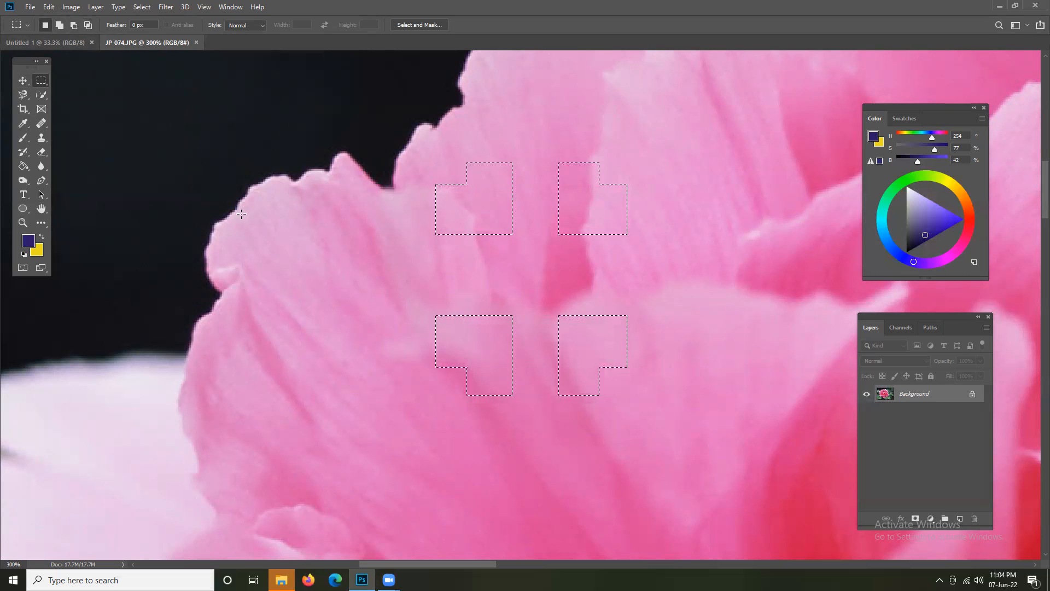
{"action": "left_click_drag", "start_coordinate": [386, 198], "coordinate": [653, 456]}
{"action": "key", "text": "shift"}
{"action": "left_click", "coordinate": [60, 25]}
{"action": "left_click_drag", "start_coordinate": [270, 272], "coordinate": [786, 380]}
{"action": "left_click_drag", "start_coordinate": [482, 105], "coordinate": [567, 551]}
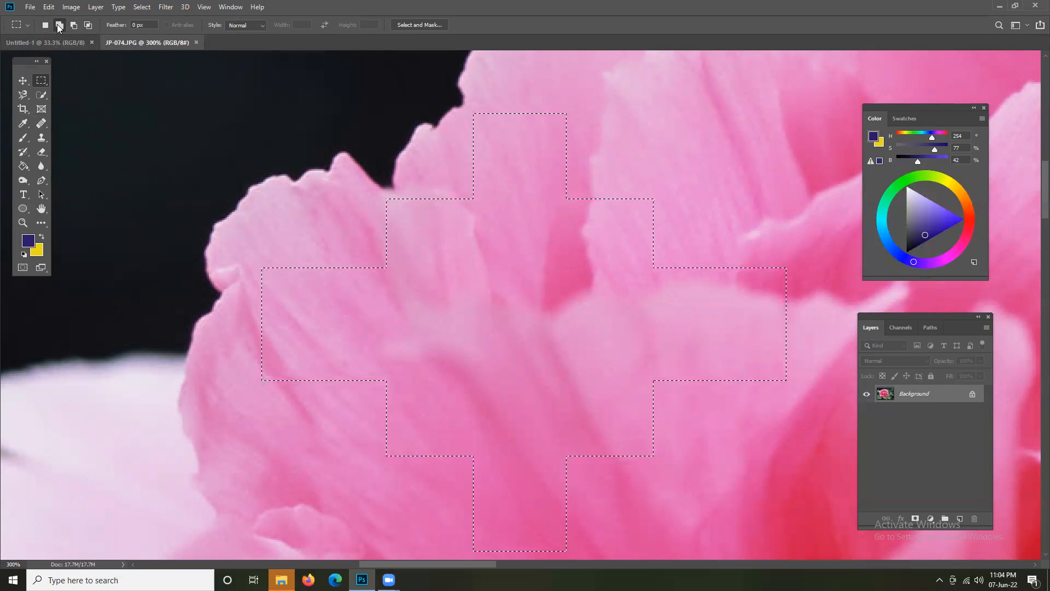
Subtract a central rectangle and a thin horizontal strip from the stepped selection, and intersect the rest with a large rectangle around the middle.
{"action": "key", "text": "alt"}
{"action": "left_click_drag", "start_coordinate": [449, 235], "coordinate": [602, 417]}
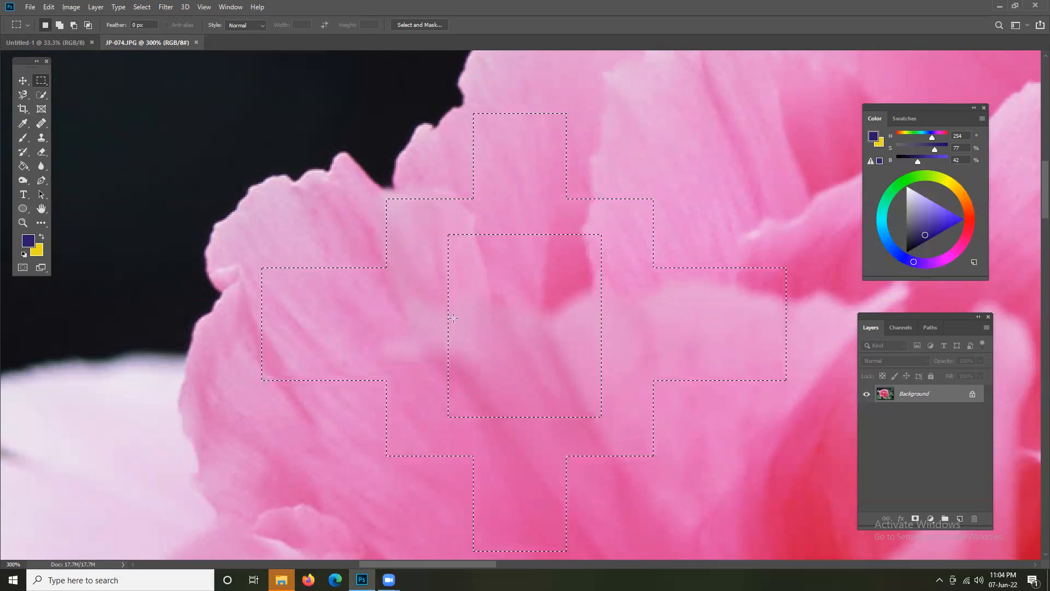
{"action": "key", "text": "alt"}
{"action": "left_click_drag", "start_coordinate": [197, 307], "coordinate": [816, 349]}
{"action": "key", "text": "shift+alt"}
{"action": "left_click_drag", "start_coordinate": [350, 153], "coordinate": [700, 487]}
Replace the rectangular selection with a new large roundish freehand Lasso selection in the middle of the petals.
{"action": "right_click", "coordinate": [23, 94]}
{"action": "left_click", "coordinate": [70, 95]}
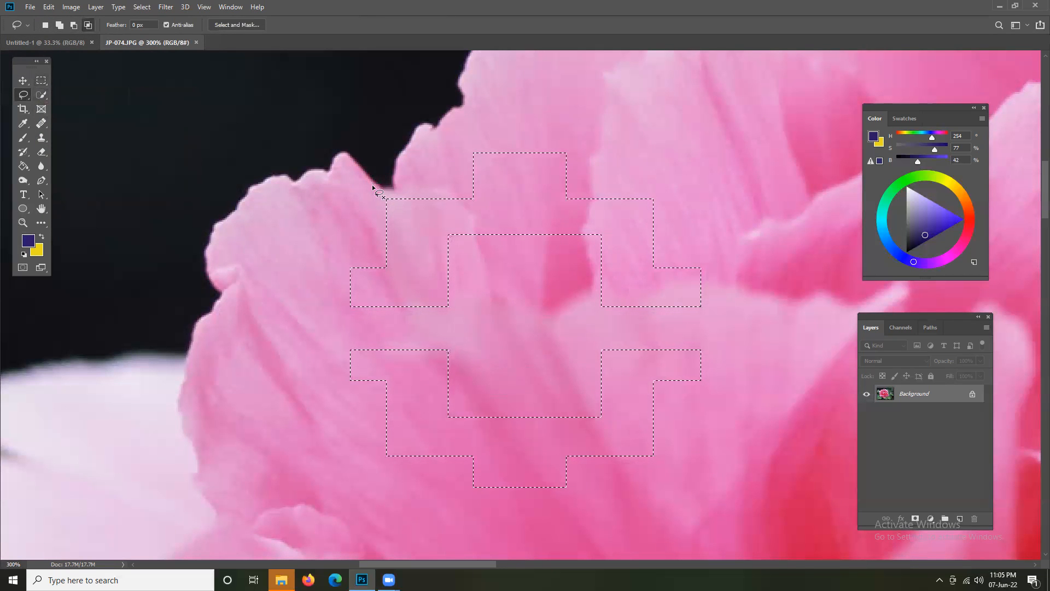
{"action": "left_click", "coordinate": [44, 25]}
{"action": "left_click", "coordinate": [328, 245]}
{"action": "mouse_move", "coordinate": [394, 300]}
{"action": "left_mouse_down"}
{"action": "mouse_move", "coordinate": [619, 289]}
{"action": "mouse_move", "coordinate": [406, 404]}
{"action": "mouse_move", "coordinate": [400, 350]}
{"action": "left_mouse_up"}
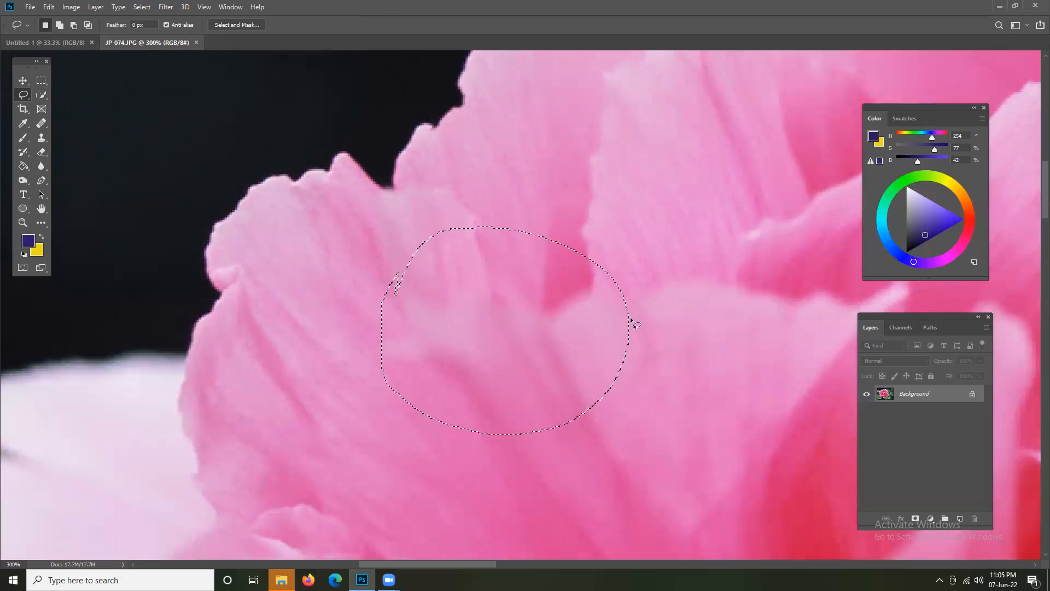
Add five rounded freehand lobes around the roundish selection to form a flower shape, and subtract a roundish area from its centre.
{"action": "key", "text": "shift"}
{"action": "mouse_move", "coordinate": [569, 254]}
{"action": "left_mouse_down"}
{"action": "mouse_move", "coordinate": [606, 358]}
{"action": "mouse_move", "coordinate": [691, 312]}
{"action": "left_mouse_up"}
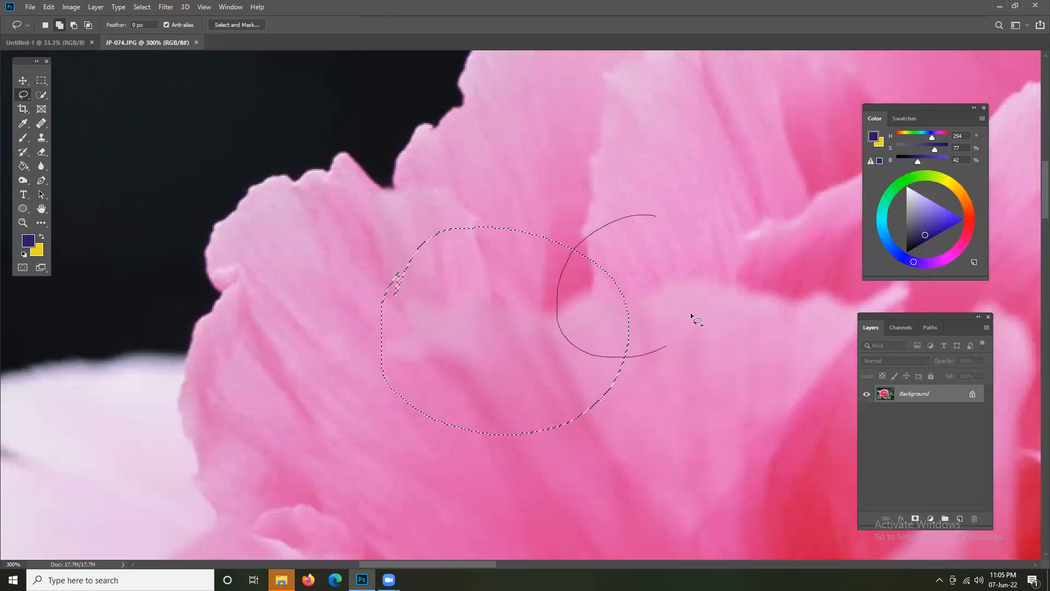
{"action": "left_click_drag", "start_coordinate": [598, 234], "coordinate": [580, 247]}
{"action": "mouse_move", "coordinate": [468, 163]}
{"action": "left_mouse_down"}
{"action": "mouse_move", "coordinate": [447, 220]}
{"action": "mouse_move", "coordinate": [518, 252]}
{"action": "mouse_move", "coordinate": [564, 182]}
{"action": "mouse_move", "coordinate": [451, 169]}
{"action": "left_mouse_up"}
{"action": "mouse_move", "coordinate": [417, 244]}
{"action": "left_mouse_down"}
{"action": "mouse_move", "coordinate": [319, 307]}
{"action": "mouse_move", "coordinate": [381, 344]}
{"action": "left_mouse_up"}
{"action": "mouse_move", "coordinate": [432, 371]}
{"action": "left_mouse_down"}
{"action": "mouse_move", "coordinate": [368, 430]}
{"action": "mouse_move", "coordinate": [453, 521]}
{"action": "mouse_move", "coordinate": [548, 439]}
{"action": "mouse_move", "coordinate": [459, 380]}
{"action": "mouse_move", "coordinate": [613, 481]}
{"action": "mouse_move", "coordinate": [688, 433]}
{"action": "mouse_move", "coordinate": [635, 356]}
{"action": "left_mouse_up"}
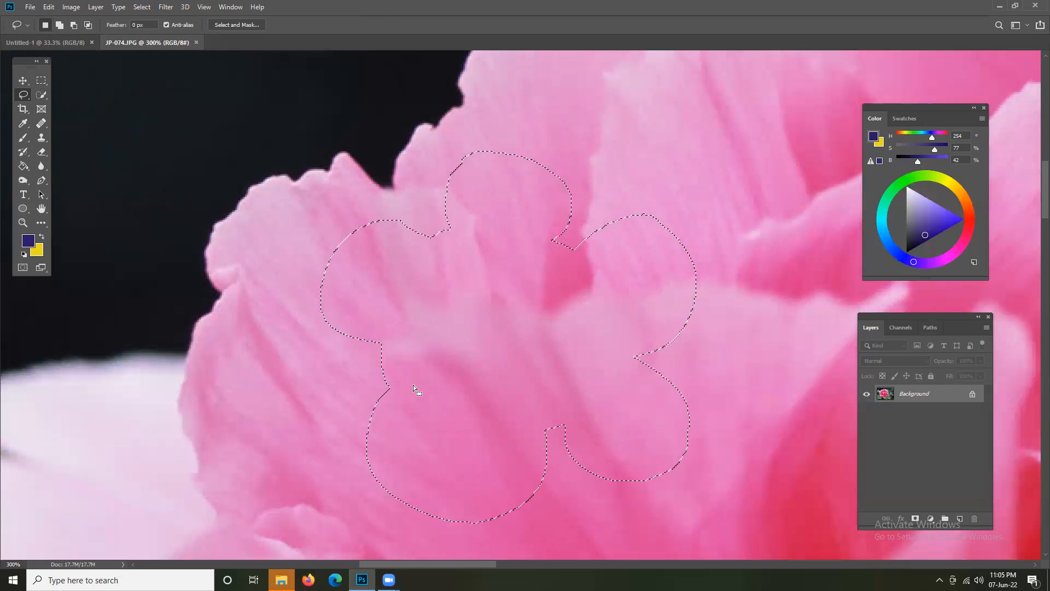
{"action": "left_click_drag", "start_coordinate": [501, 268], "coordinate": [418, 340]}
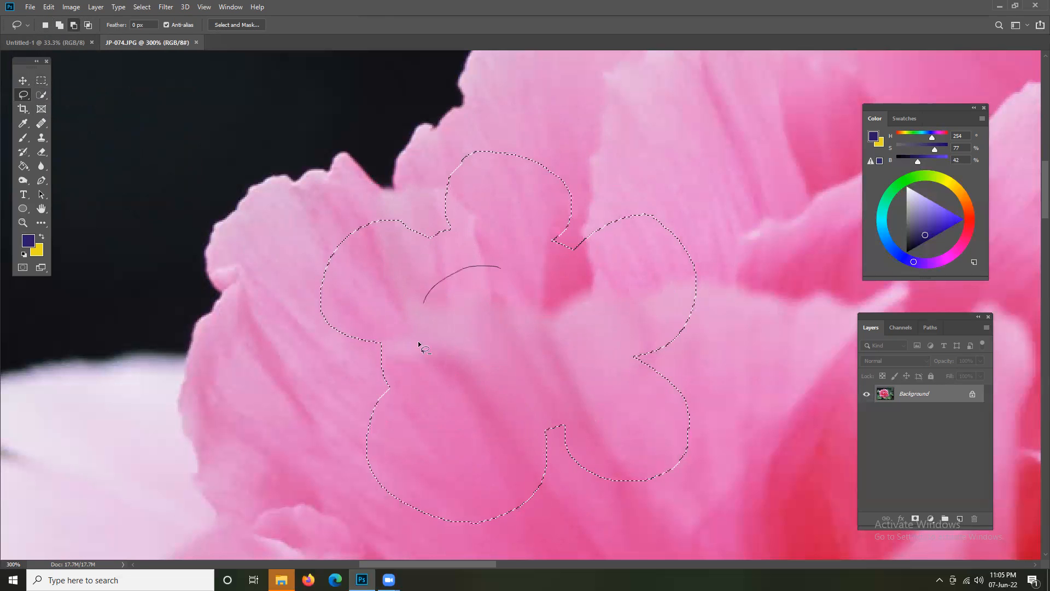
{"action": "left_click_drag", "start_coordinate": [576, 359], "coordinate": [501, 267]}
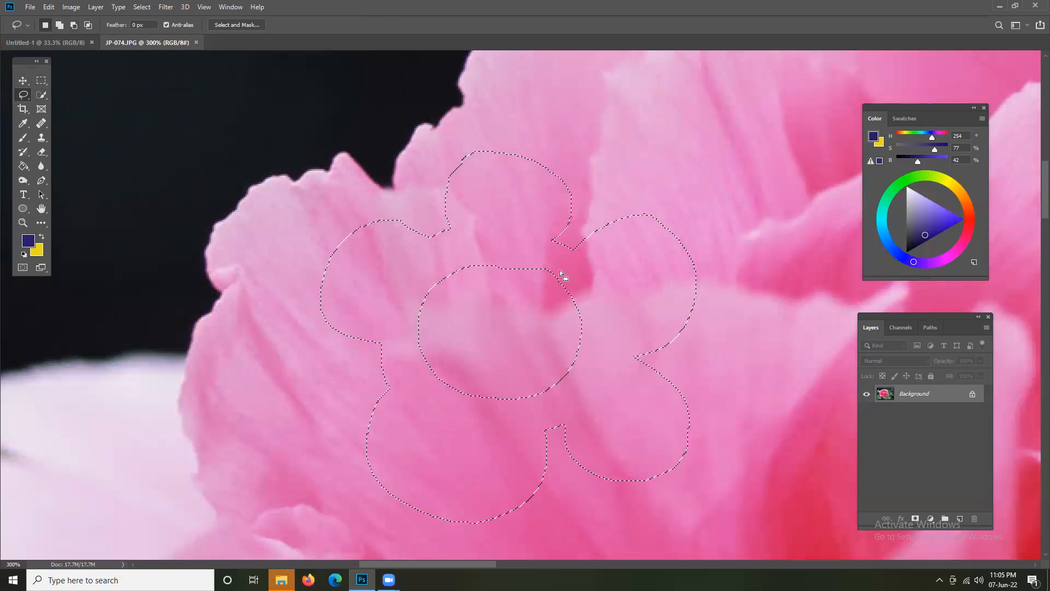
Intersect the flower-shaped selection with a freehand Lasso outline, and deselect everything.
{"action": "key", "text": "shift+alt"}
{"action": "mouse_move", "coordinate": [421, 131]}
{"action": "left_mouse_down"}
{"action": "mouse_move", "coordinate": [428, 286]}
{"action": "mouse_move", "coordinate": [585, 339]}
{"action": "mouse_move", "coordinate": [677, 200]}
{"action": "mouse_move", "coordinate": [502, 113]}
{"action": "mouse_move", "coordinate": [424, 131]}
{"action": "left_mouse_up"}
{"action": "key", "text": "ctrl+d"}
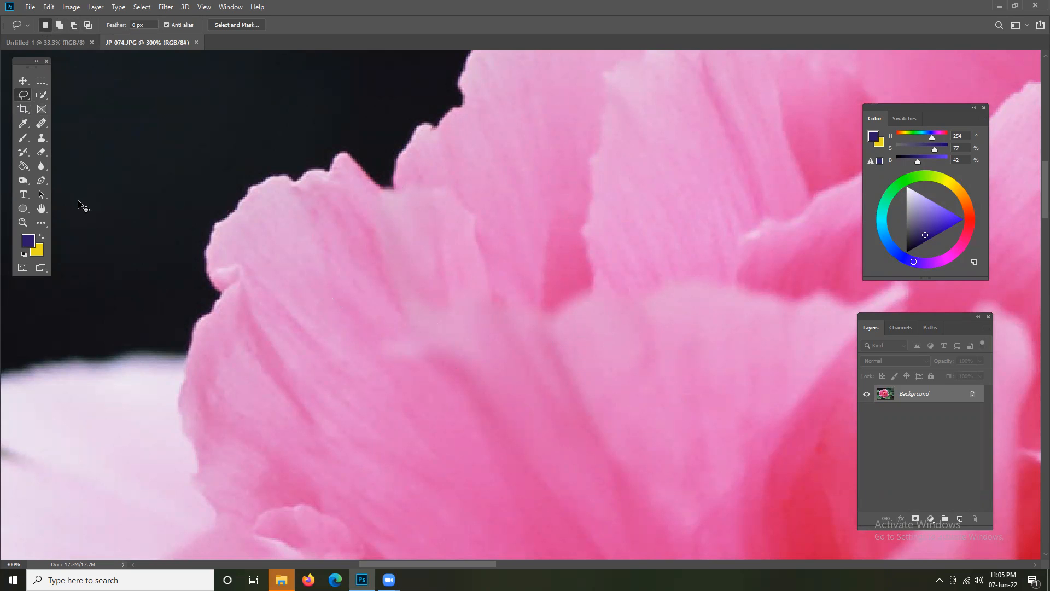
Trace the outer edge of the left petals closely with the Polygonal Lasso and close the outline loosely through the petal interior.
{"action": "right_click", "coordinate": [22, 96]}
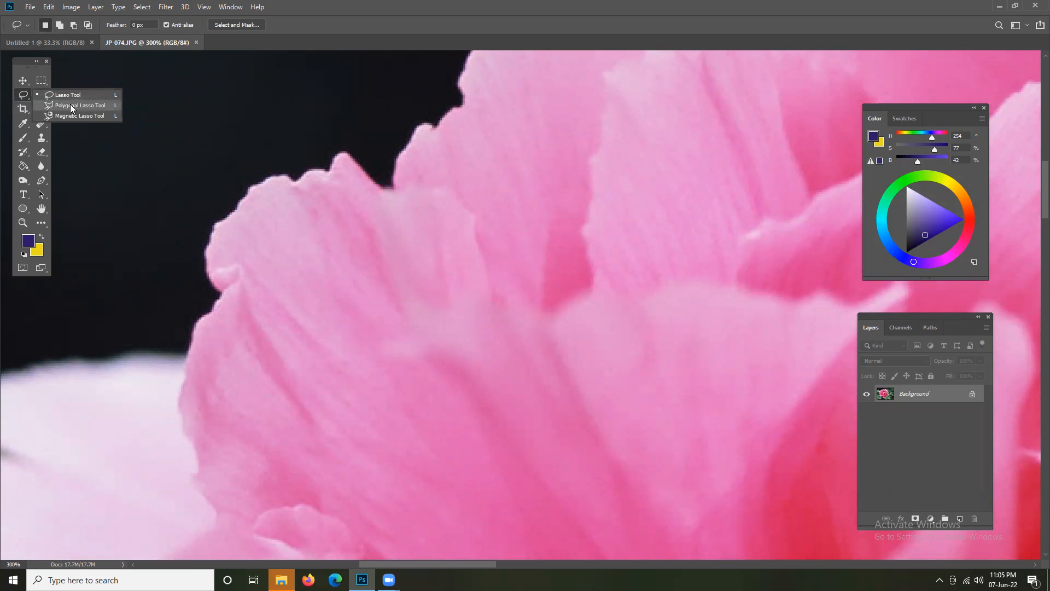
{"action": "left_click", "coordinate": [70, 104]}
{"action": "left_click", "coordinate": [46, 25]}
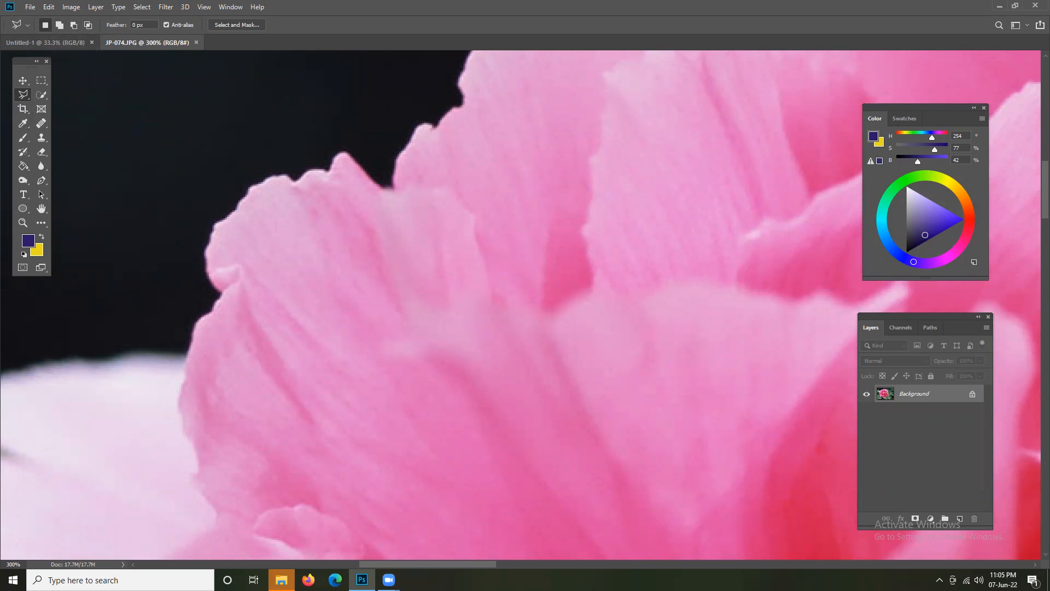
{"action": "left_click_drag", "start_coordinate": [412, 217], "coordinate": [470, 285]}
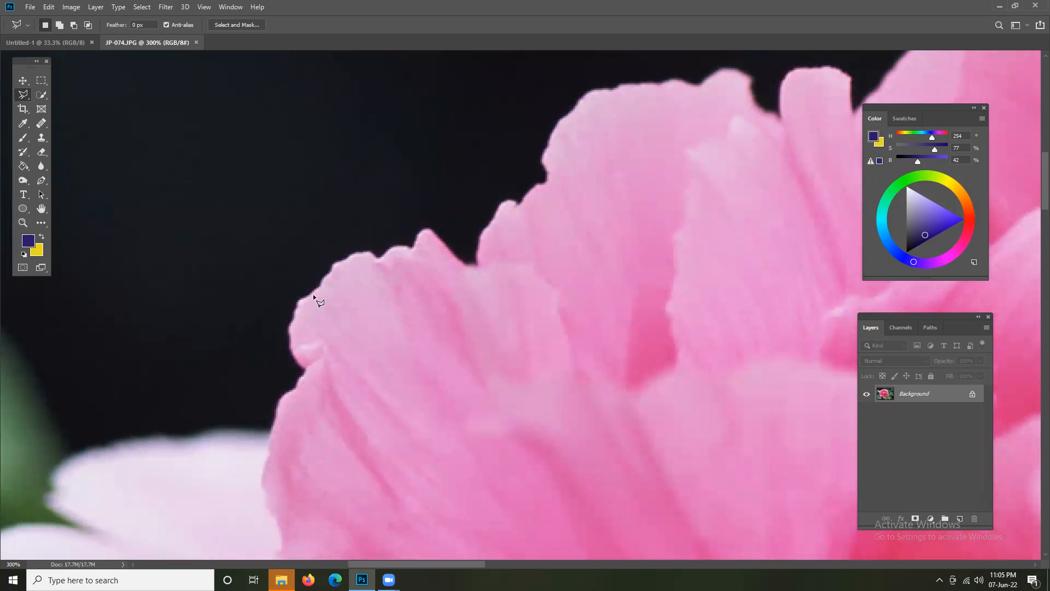
{"action": "left_click_drag", "start_coordinate": [316, 300], "coordinate": [354, 302]}
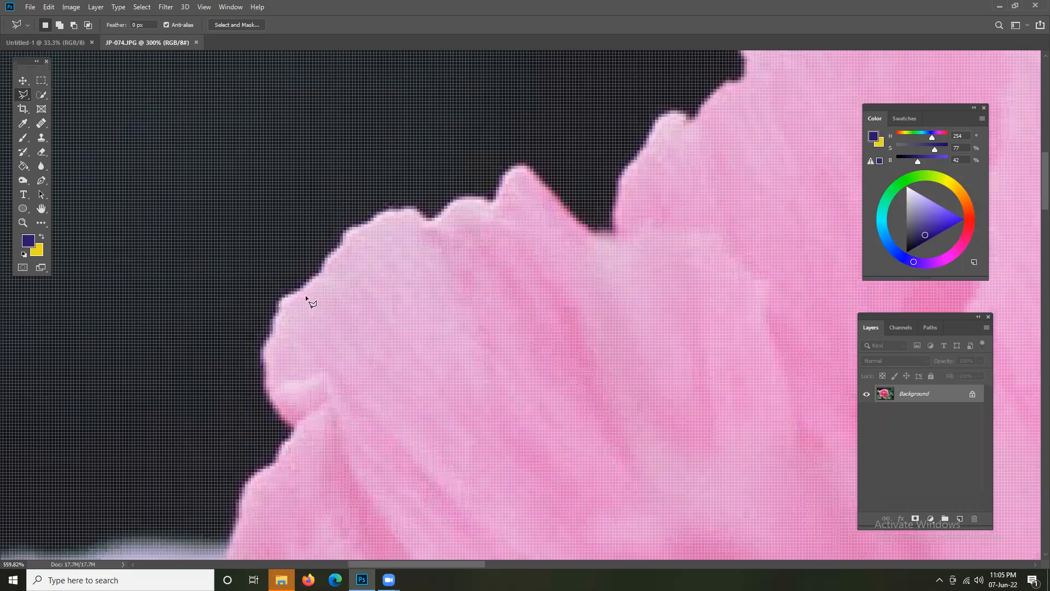
{"action": "left_click", "coordinate": [330, 276]}
{"action": "left_click", "coordinate": [347, 248]}
{"action": "left_click", "coordinate": [351, 244]}
{"action": "left_click", "coordinate": [357, 240]}
{"action": "left_click", "coordinate": [380, 229]}
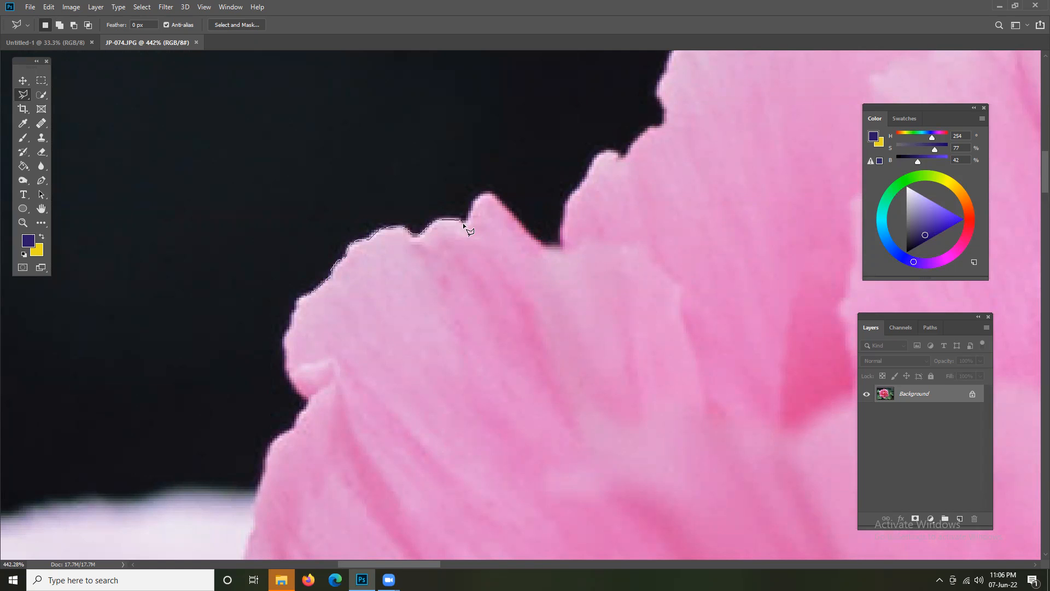
{"action": "left_click", "coordinate": [472, 204]}
{"action": "left_click", "coordinate": [477, 195]}
{"action": "left_click", "coordinate": [483, 192]}
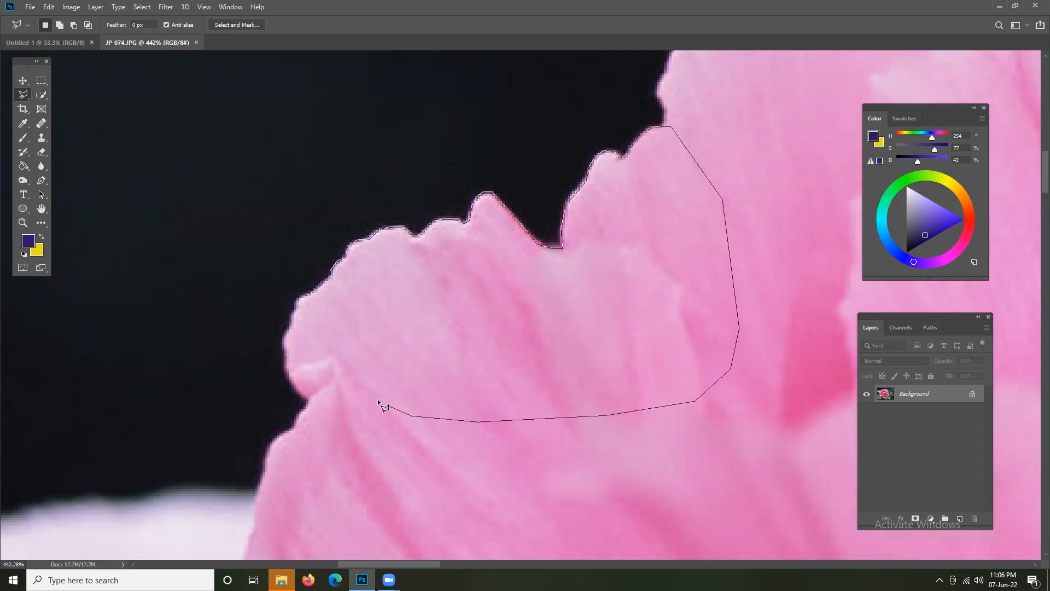
{"action": "left_click", "coordinate": [307, 298]}
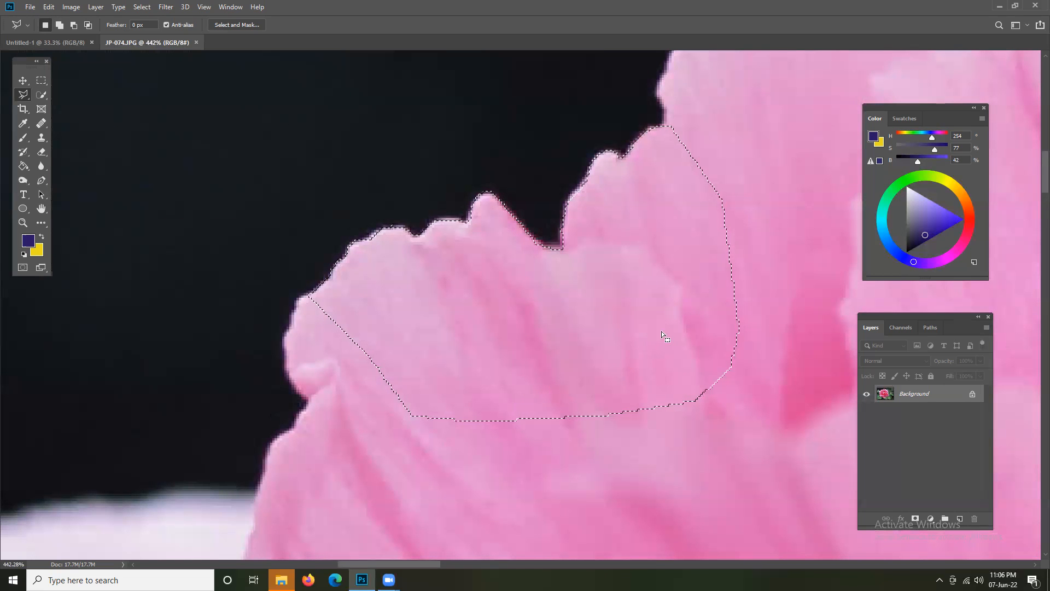
Add the adjoining upper petal to the selection by tracing its outer edge with the Polygonal Lasso and closing across the existing selection.
{"action": "left_click_drag", "start_coordinate": [686, 261], "coordinate": [586, 354]}
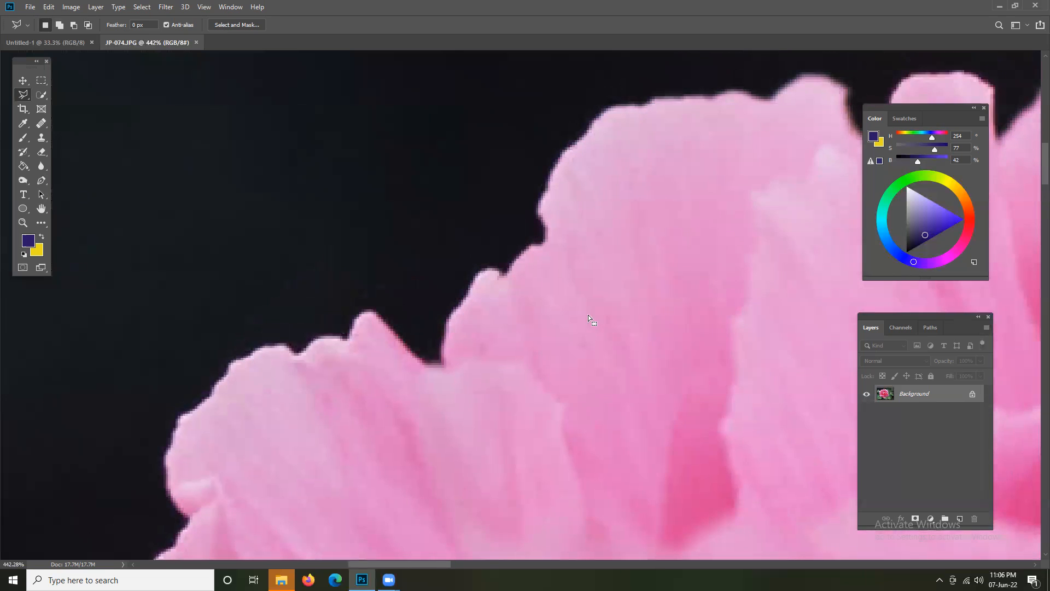
{"action": "left_click", "coordinate": [542, 247]}
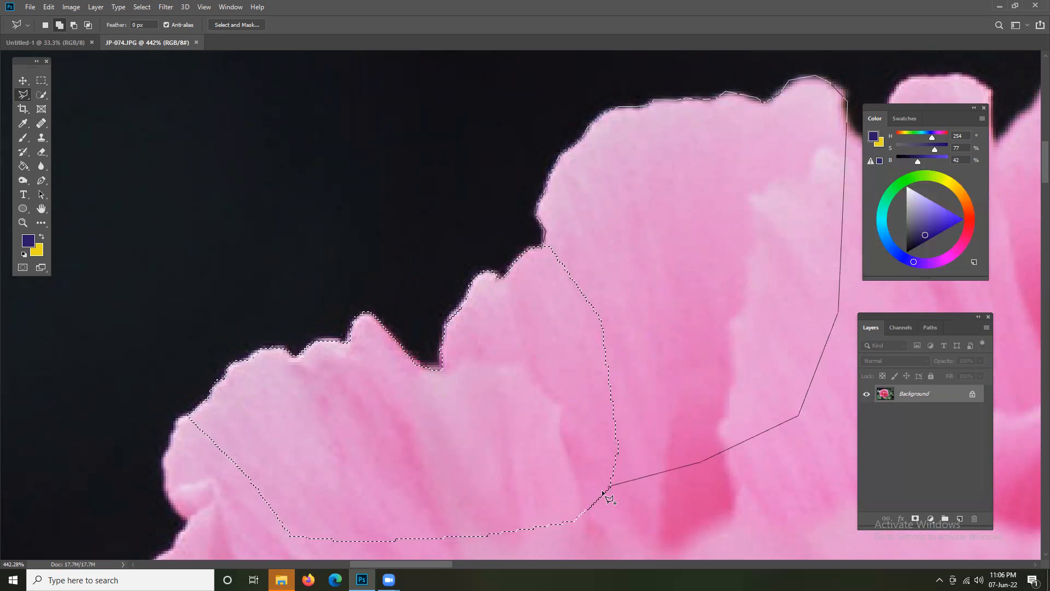
{"action": "left_click", "coordinate": [543, 248]}
{"action": "key", "text": "ctrl+minus"}
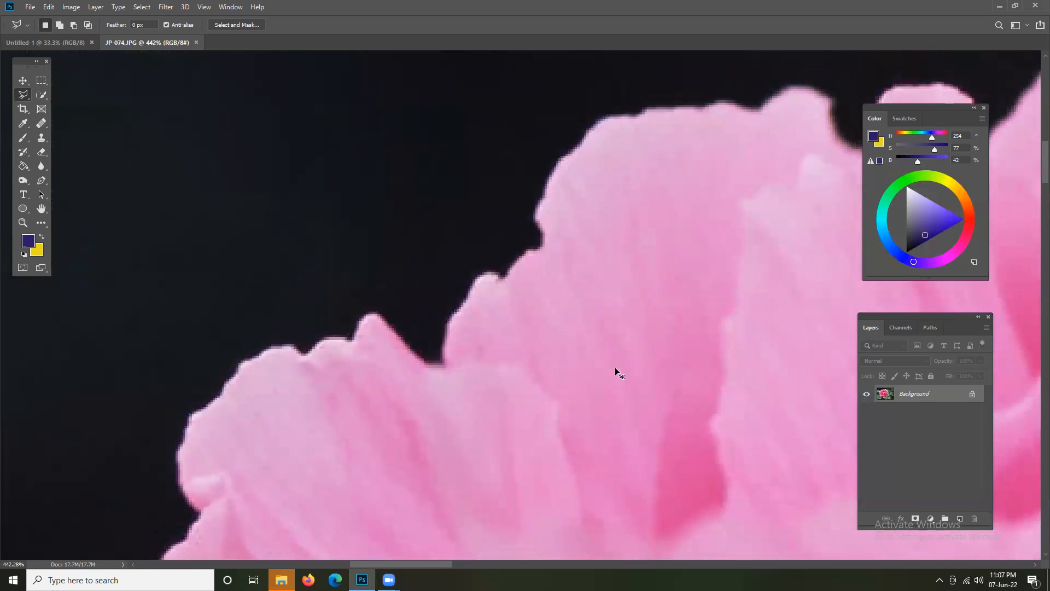
{"action": "key", "text": "ctrl+minus"}
{"action": "key", "text": "ctrl+minus"}
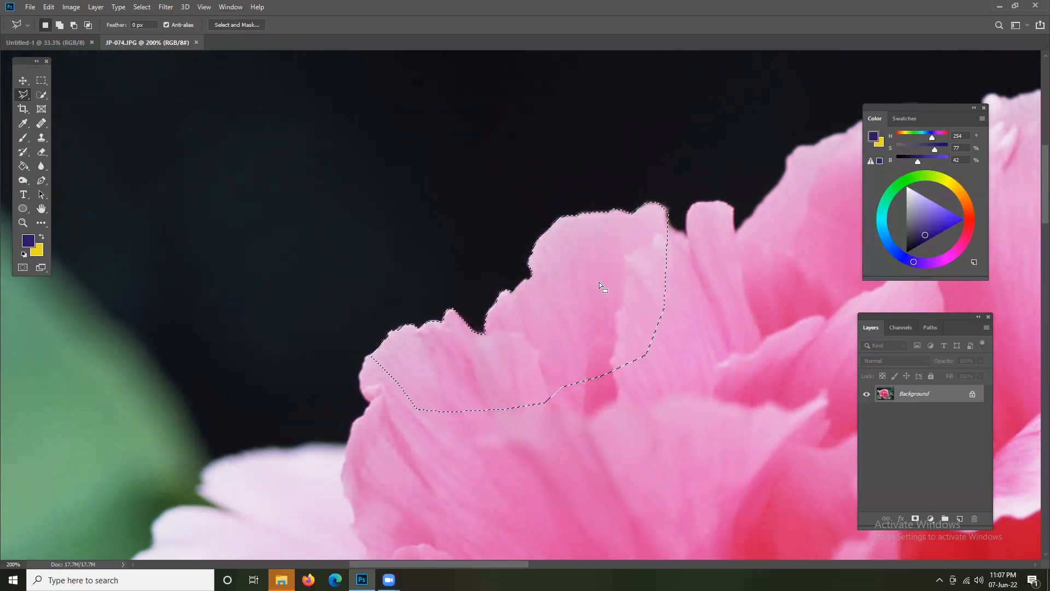
Show the History panel and enlarge it to list more of the recorded states.
{"action": "left_click", "coordinate": [239, 9]}
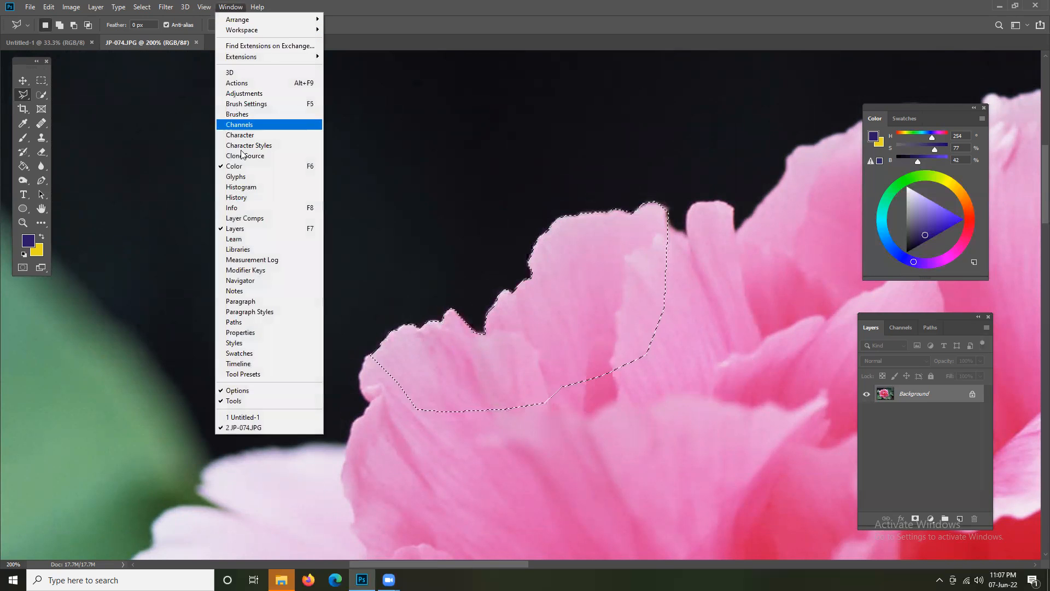
{"action": "left_click", "coordinate": [254, 197]}
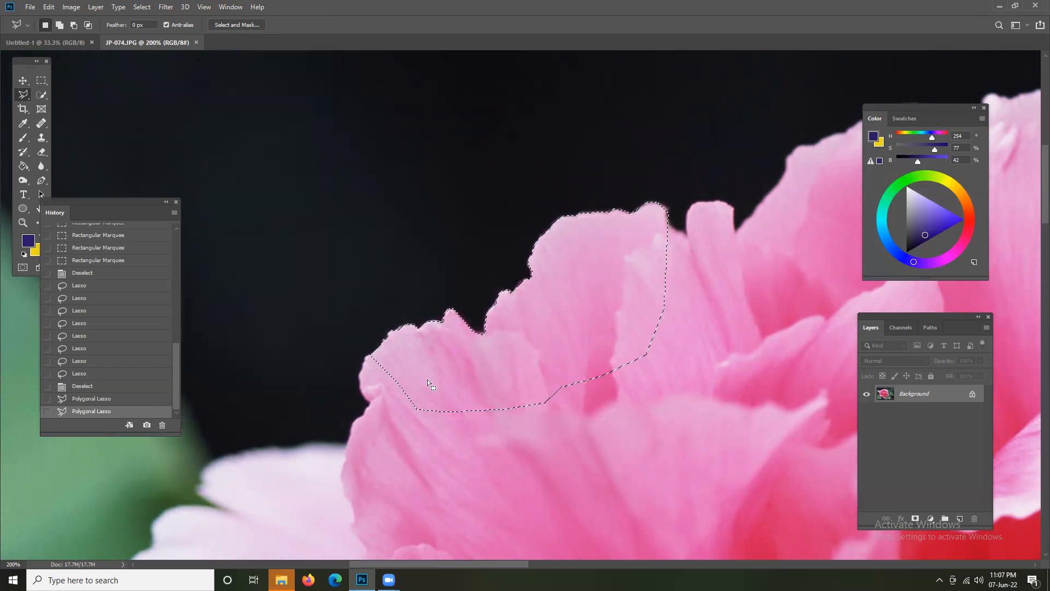
{"action": "left_click_drag", "start_coordinate": [179, 435], "coordinate": [194, 469]}
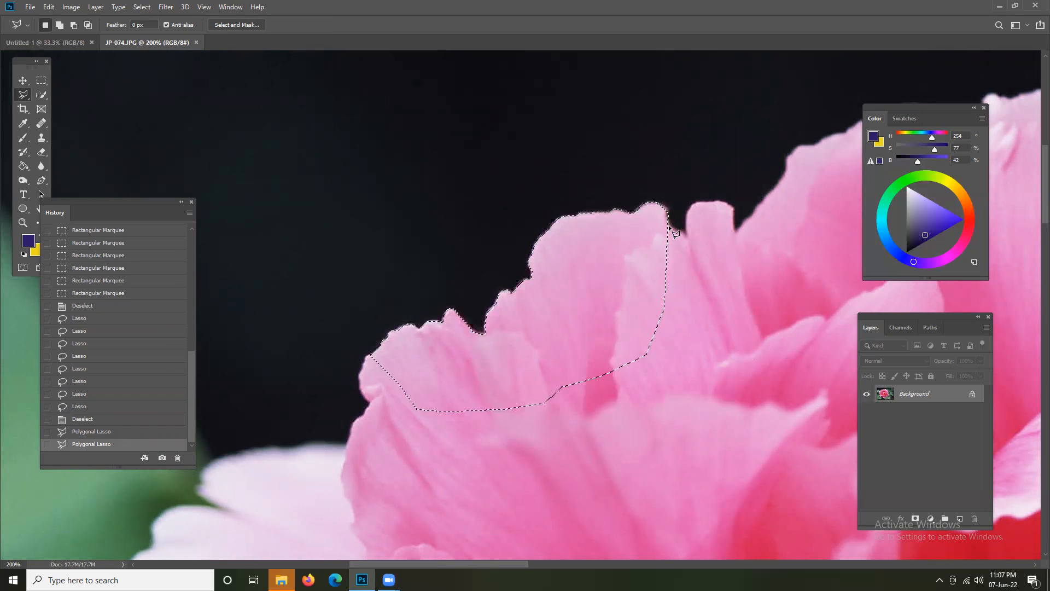
Add the small upright petal to the selection by tracing its outline with the Polygonal Lasso and closing inside the existing selection.
{"action": "key", "text": "shift"}
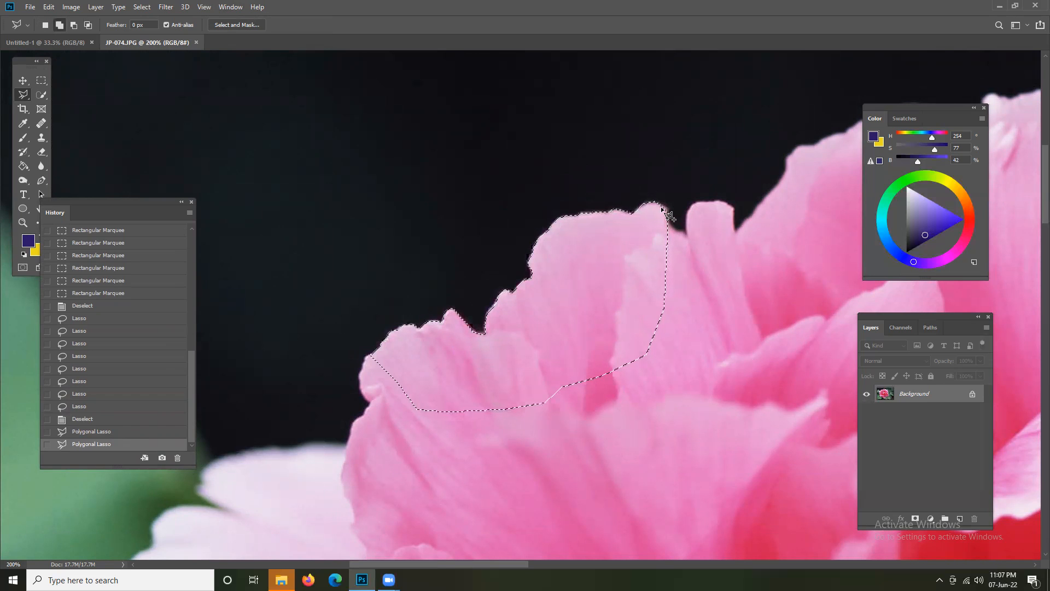
{"action": "left_click", "coordinate": [666, 208]}
{"action": "left_click", "coordinate": [688, 232]}
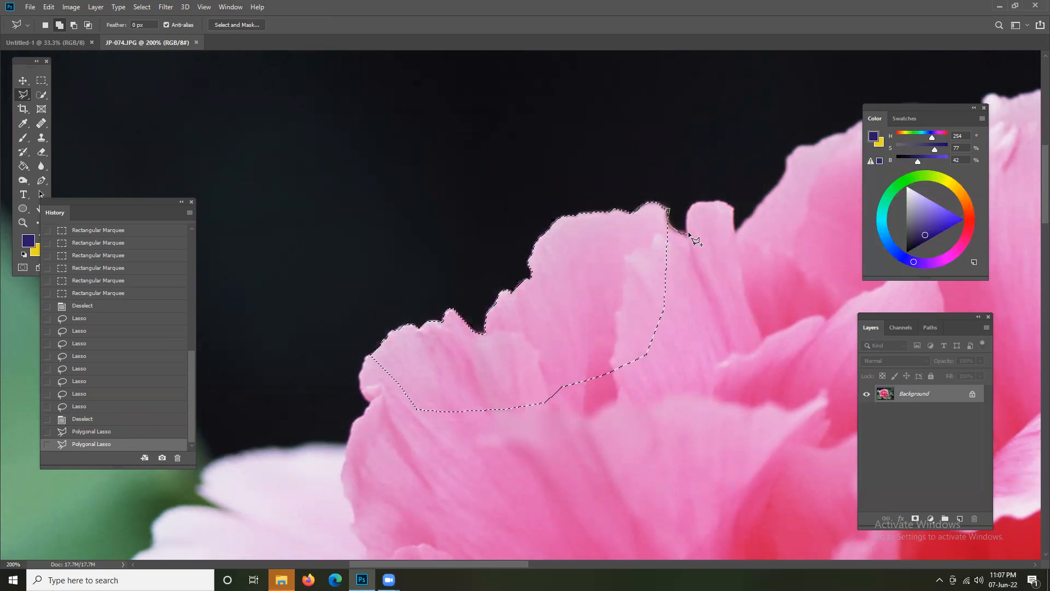
{"action": "left_click", "coordinate": [693, 202]}
{"action": "left_click", "coordinate": [650, 241]}
{"action": "left_click", "coordinate": [666, 210]}
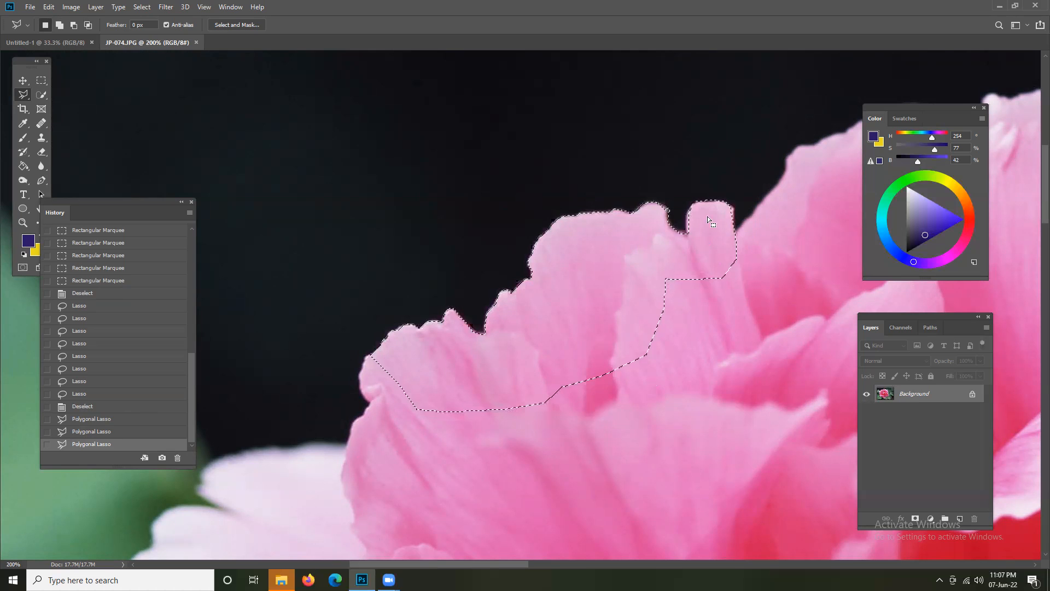
Add the missed sliver along the small upright petal's left edge to the selection with a short Polygonal Lasso outline.
{"action": "left_click", "coordinate": [699, 204]}
{"action": "left_click", "coordinate": [688, 239]}
{"action": "left_click", "coordinate": [706, 235]}
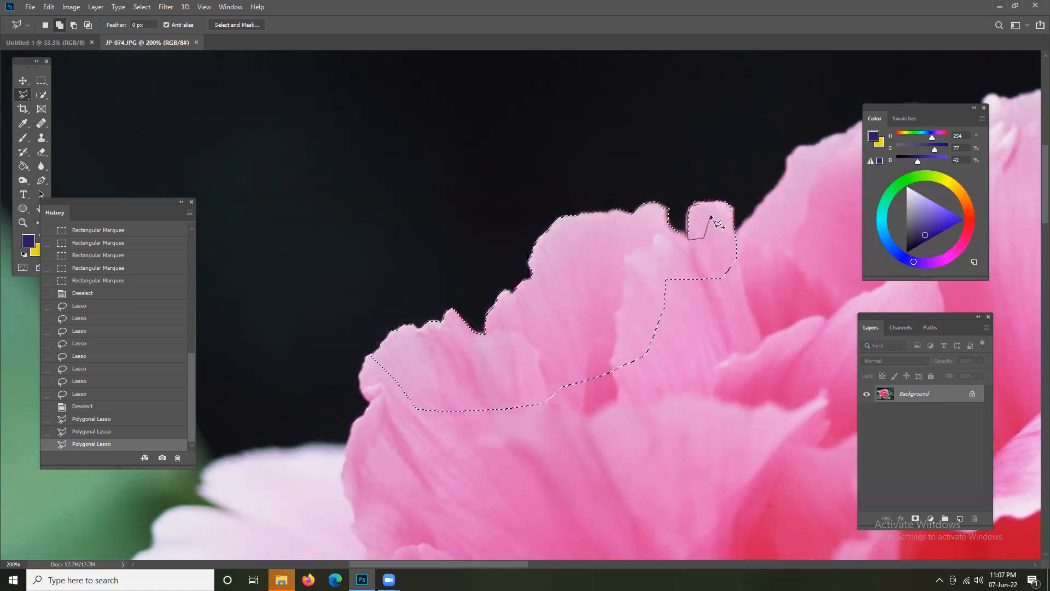
{"action": "left_click", "coordinate": [700, 206]}
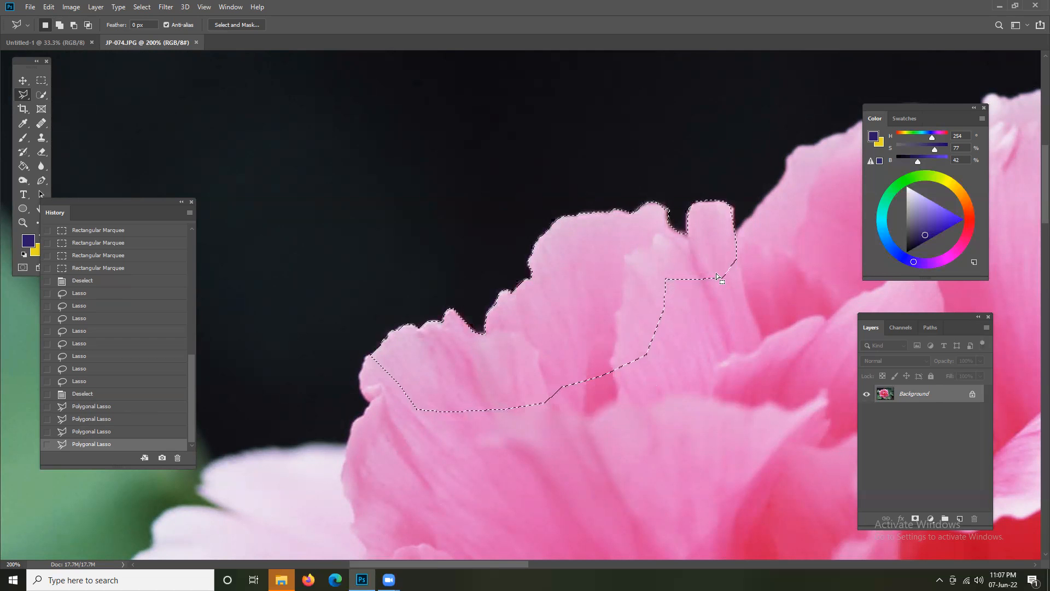
Undo the accidental deselection of the petals.
{"action": "left_click_drag", "start_coordinate": [714, 268], "coordinate": [511, 218]}
{"action": "left_click_drag", "start_coordinate": [759, 231], "coordinate": [738, 232]}
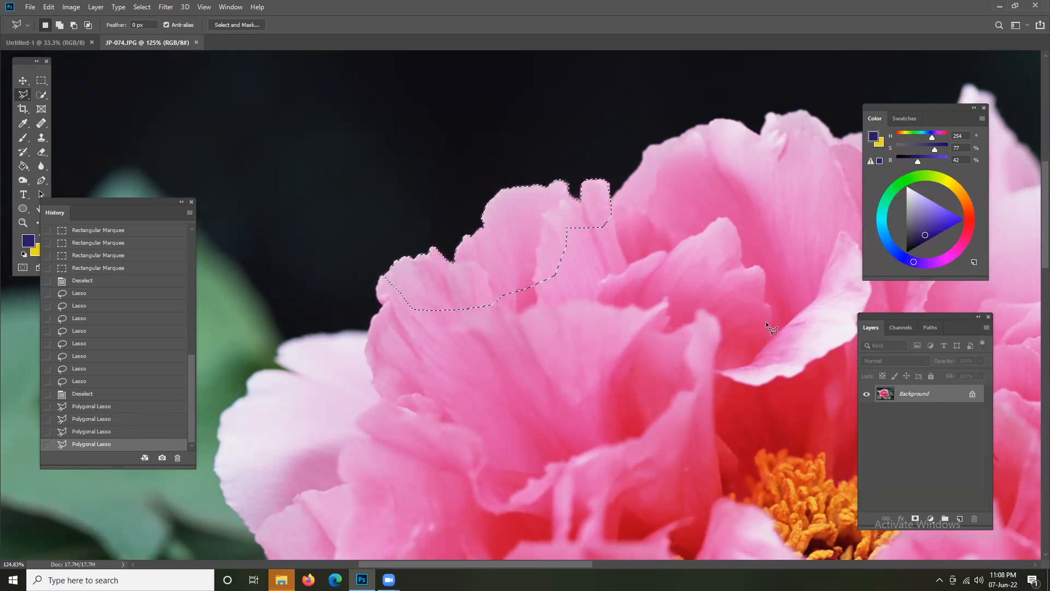
{"action": "scroll", "coordinate": [613, 199], "scroll_direction": "up", "scroll_amount": 4}
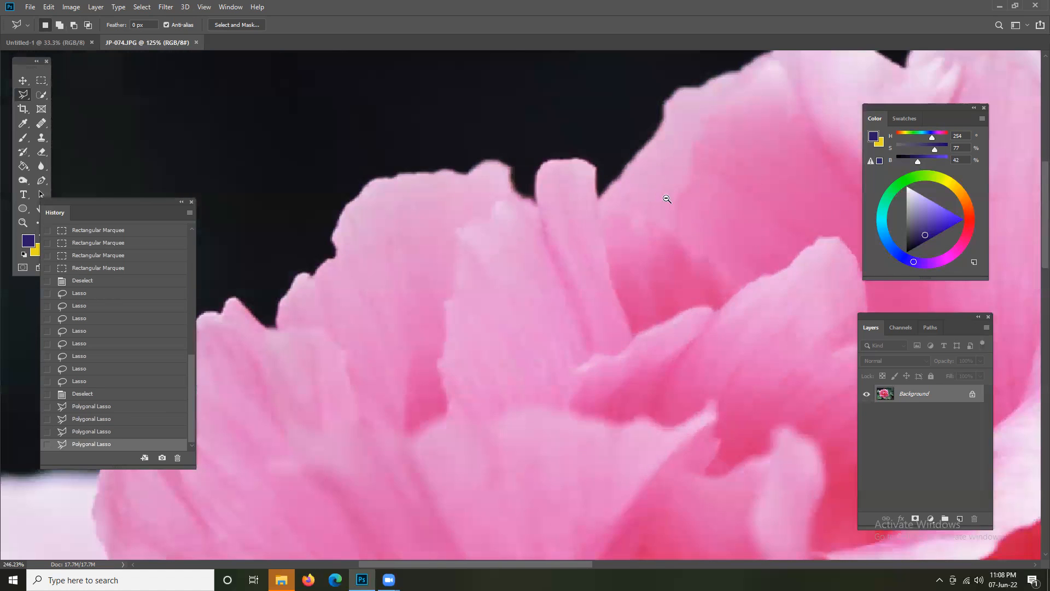
{"action": "key", "text": "ctrl+d"}
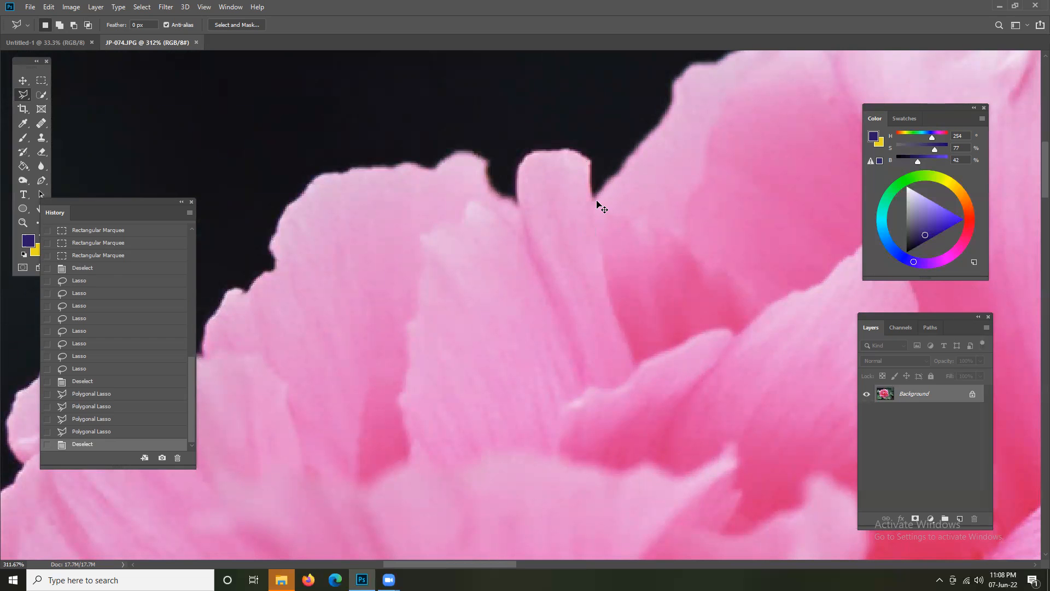
{"action": "key", "text": "ctrl+z"}
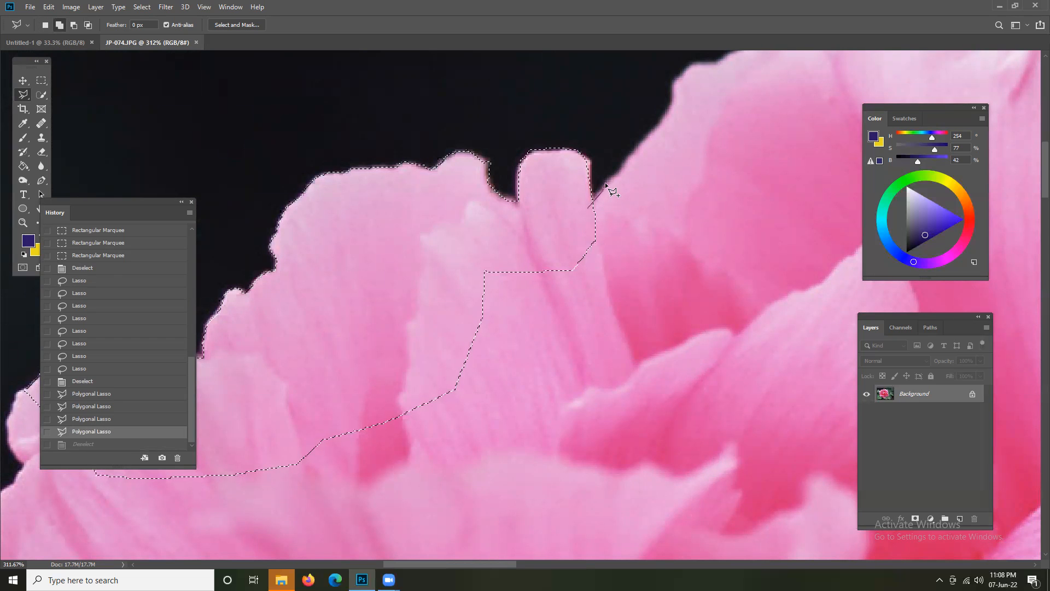
Start an added Polygonal Lasso outline beside the small upright petal and trace the rising edge of the large petal next to it.
{"action": "left_click", "coordinate": [621, 167]}
{"action": "left_click", "coordinate": [627, 157]}
{"action": "left_click", "coordinate": [653, 129]}
{"action": "left_click", "coordinate": [663, 121]}
{"action": "left_click", "coordinate": [672, 102]}
{"action": "left_click", "coordinate": [672, 86]}
{"action": "key", "text": "space"}
{"action": "left_click_drag", "start_coordinate": [679, 93], "coordinate": [626, 144]}
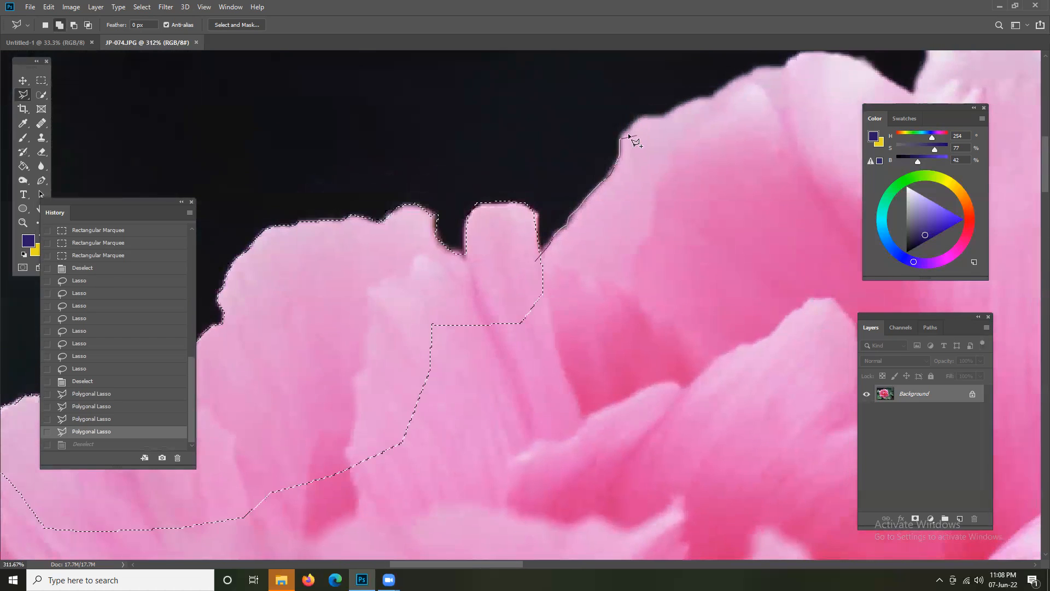
{"action": "left_click", "coordinate": [663, 118]}
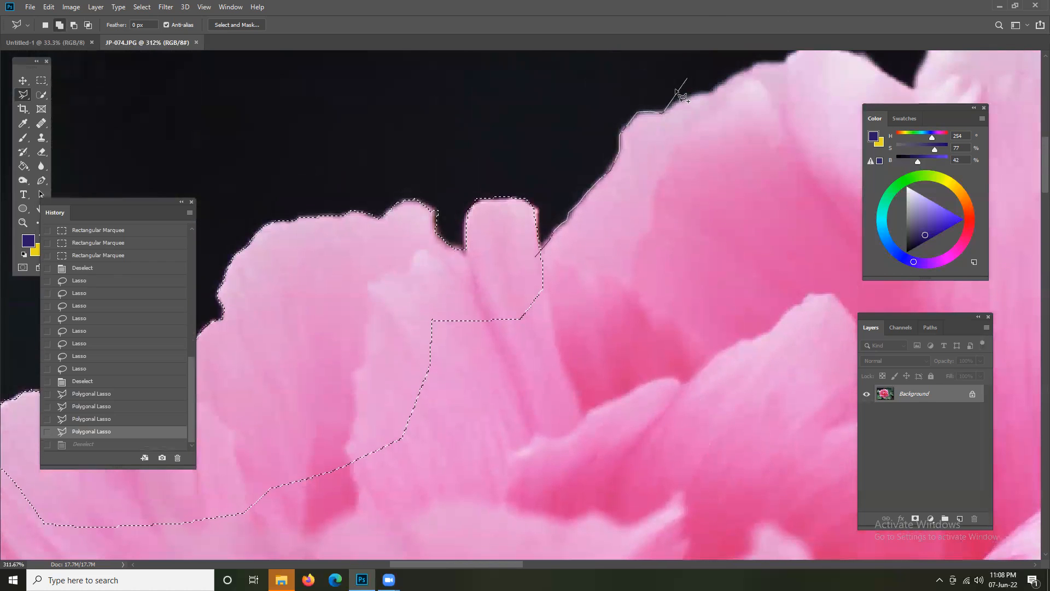
{"action": "left_click", "coordinate": [676, 103]}
{"action": "mouse_move", "coordinate": [712, 91]}
{"action": "left_mouse_down"}
{"action": "mouse_move", "coordinate": [609, 188]}
{"action": "mouse_move", "coordinate": [498, 136]}
{"action": "mouse_move", "coordinate": [541, 171]}
{"action": "mouse_move", "coordinate": [581, 148]}
{"action": "mouse_move", "coordinate": [565, 145]}
{"action": "left_mouse_up"}
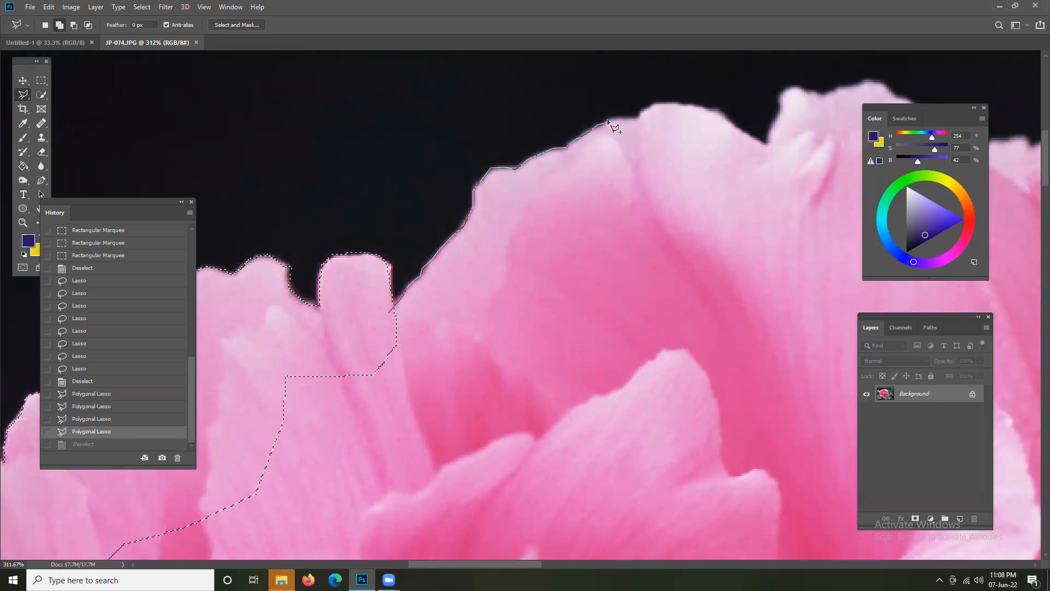
Continue the outline over the large petal's rounded rim and along the upper edge of the neighbouring petal.
{"action": "left_click", "coordinate": [637, 119]}
{"action": "left_click", "coordinate": [639, 113]}
{"action": "left_click", "coordinate": [654, 103]}
{"action": "left_click", "coordinate": [670, 103]}
{"action": "left_click", "coordinate": [695, 106]}
{"action": "left_click", "coordinate": [780, 94]}
{"action": "left_click", "coordinate": [786, 89]}
{"action": "left_click", "coordinate": [797, 87]}
{"action": "left_click", "coordinate": [832, 92]}
{"action": "left_click", "coordinate": [839, 87]}
{"action": "left_click", "coordinate": [851, 85]}
{"action": "left_click_drag", "start_coordinate": [876, 84], "coordinate": [653, 106]}
Trace the last stretch of the neighbouring petal's rim down its right side and turn the outline into the flower's interior.
{"action": "left_click", "coordinate": [656, 107]}
{"action": "left_click", "coordinate": [666, 103]}
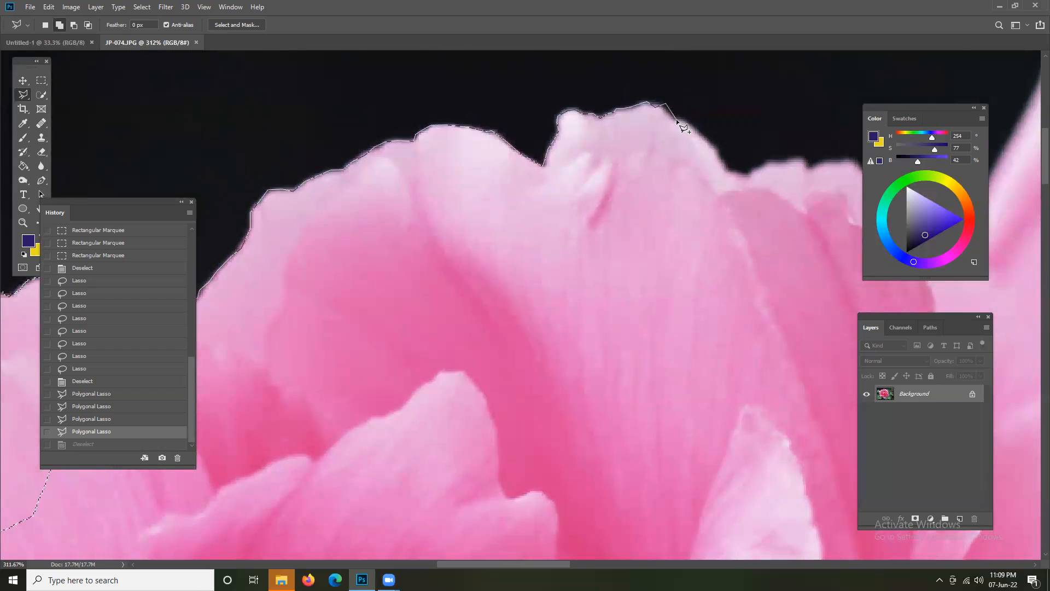
{"action": "left_click", "coordinate": [689, 123]}
{"action": "left_click", "coordinate": [707, 142]}
{"action": "left_click", "coordinate": [718, 168]}
{"action": "left_click", "coordinate": [703, 263]}
{"action": "left_click", "coordinate": [664, 346]}
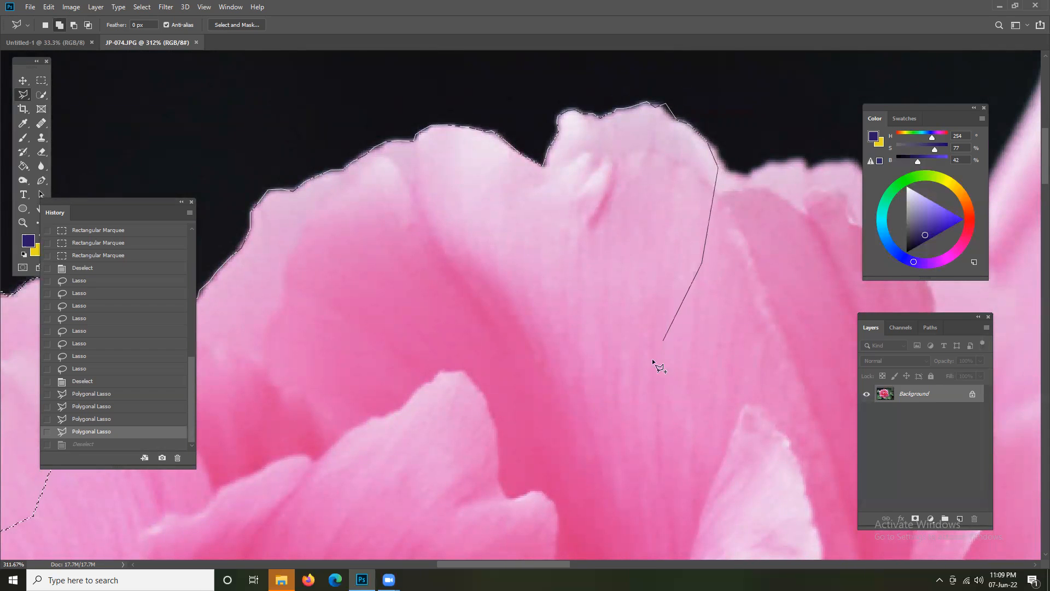
Lead the outline back through the petal interiors across the existing selection and close it at its starting point.
{"action": "left_click_drag", "start_coordinate": [558, 422], "coordinate": [732, 343]}
{"action": "left_click_drag", "start_coordinate": [612, 438], "coordinate": [771, 366]}
{"action": "left_click_drag", "start_coordinate": [536, 408], "coordinate": [743, 372]}
{"action": "left_click", "coordinate": [399, 393]}
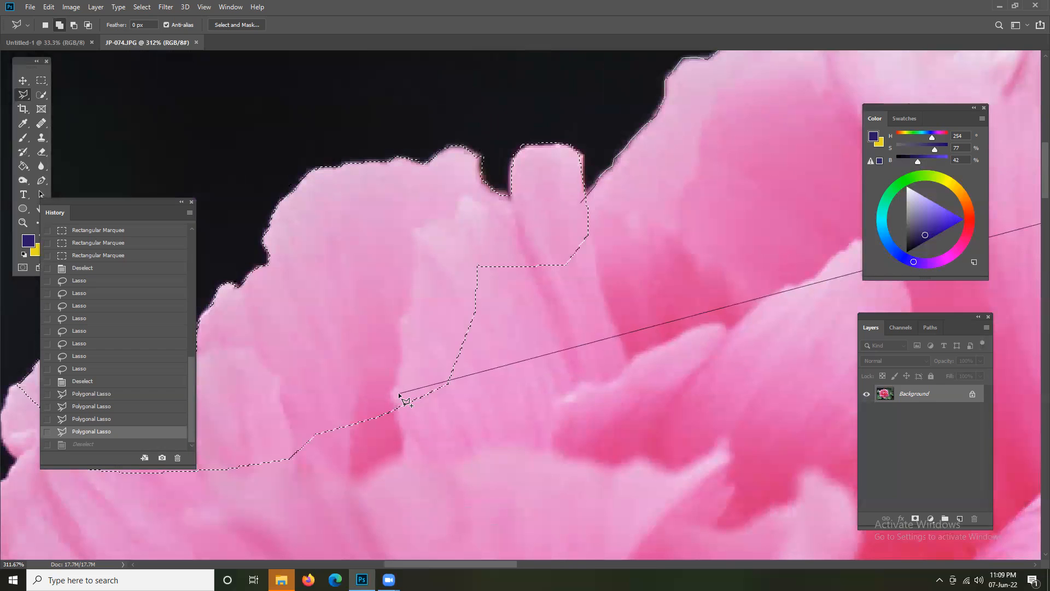
{"action": "left_click", "coordinate": [394, 357]}
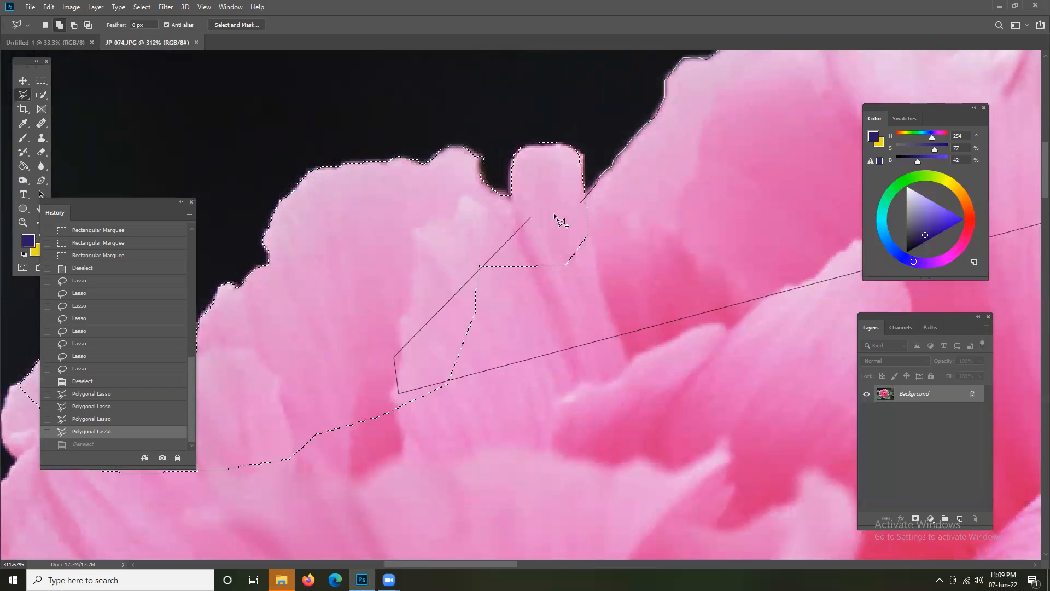
{"action": "left_click", "coordinate": [583, 202]}
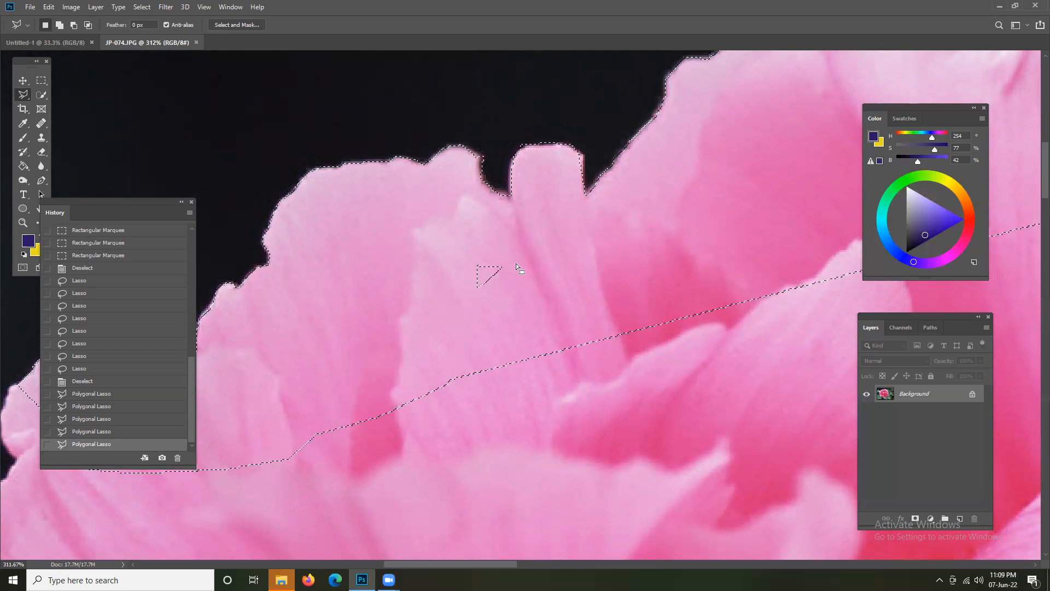
Add the leftover triangular gap inside the petals to the selection by enclosing it with the Polygonal Lasso.
{"action": "left_click", "coordinate": [474, 245], "text": "shift"}
{"action": "left_click", "coordinate": [455, 263]}
{"action": "left_click", "coordinate": [460, 299]}
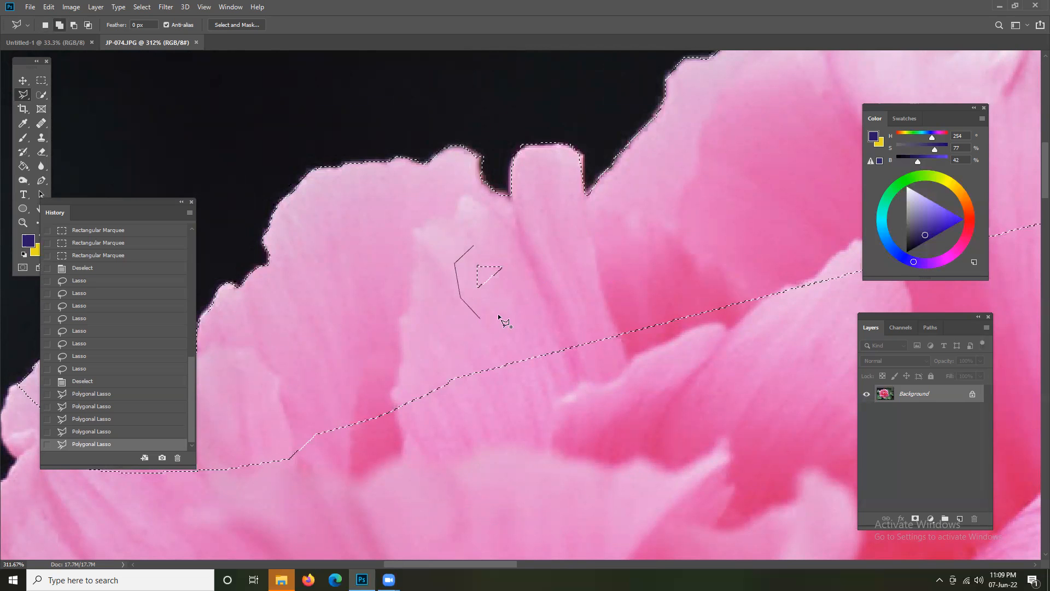
{"action": "left_click", "coordinate": [525, 248]}
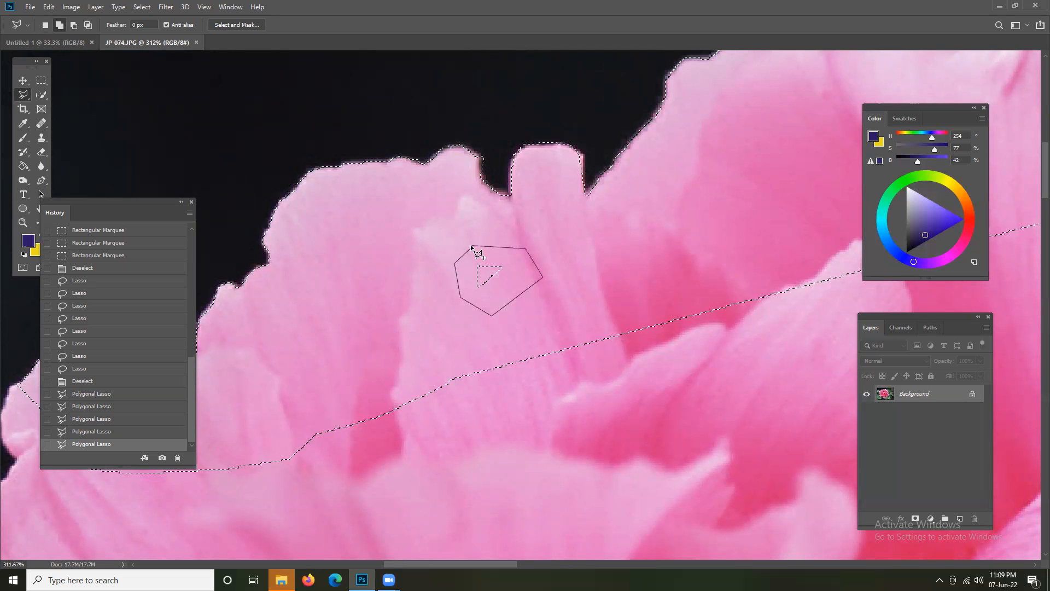
{"action": "left_click", "coordinate": [473, 247]}
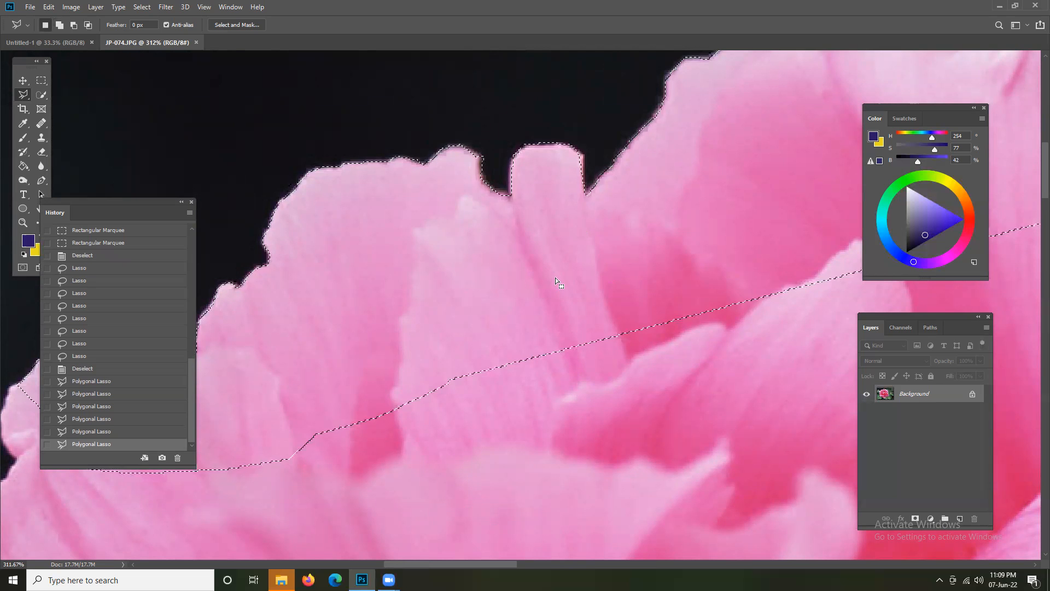
Mask the layer with the petal selection, inspect the cutout's edge up close, and undo the layer mask.
{"action": "scroll", "coordinate": [555, 277], "scroll_direction": "down", "scroll_amount": 4}
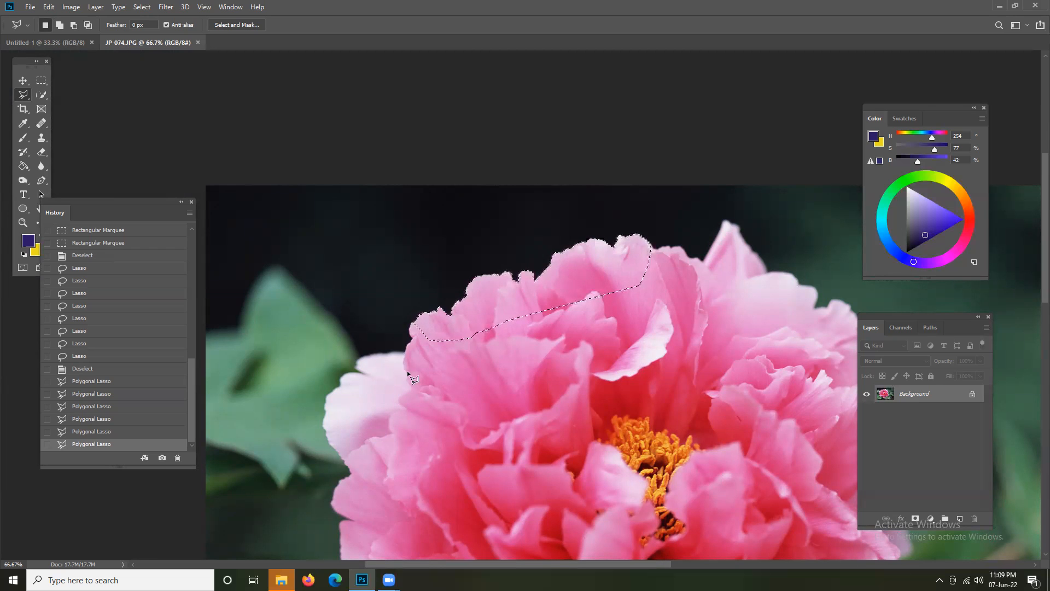
{"action": "left_click", "coordinate": [914, 518]}
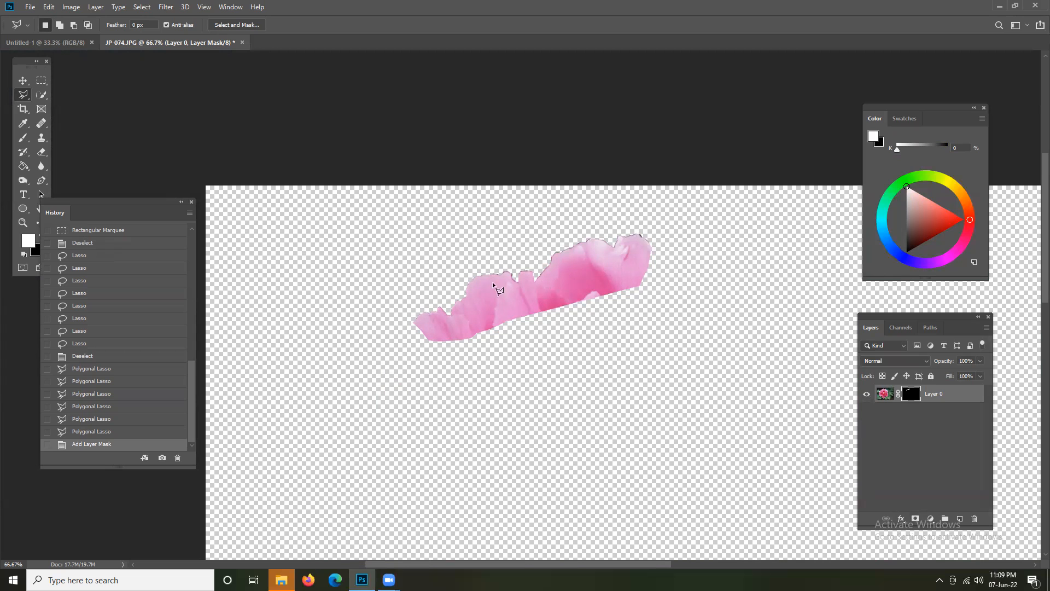
{"action": "left_click_drag", "start_coordinate": [470, 285], "coordinate": [541, 294]}
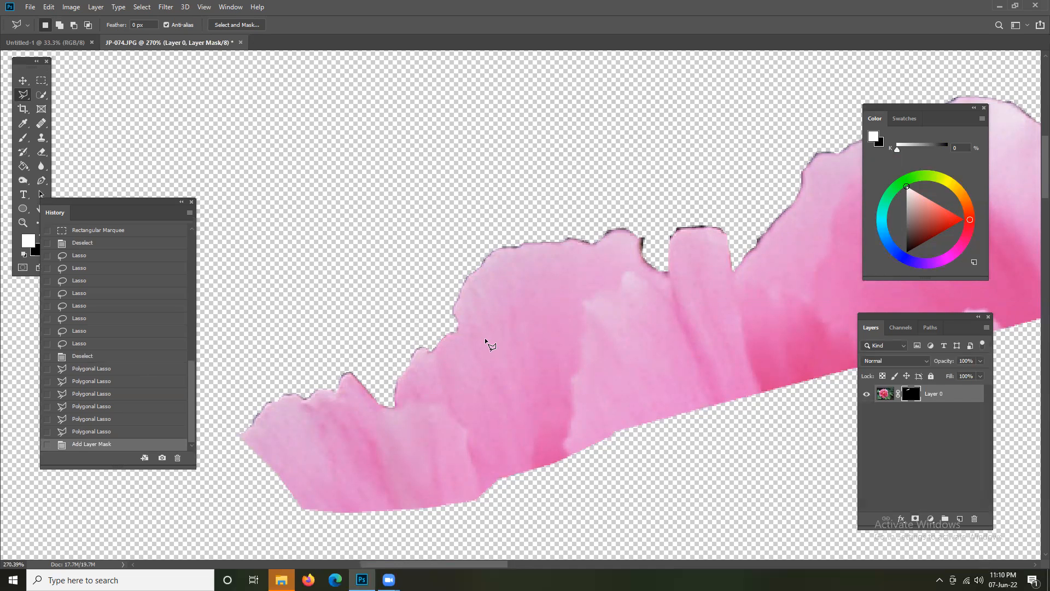
{"action": "scroll", "coordinate": [543, 318], "scroll_direction": "down", "scroll_amount": 5}
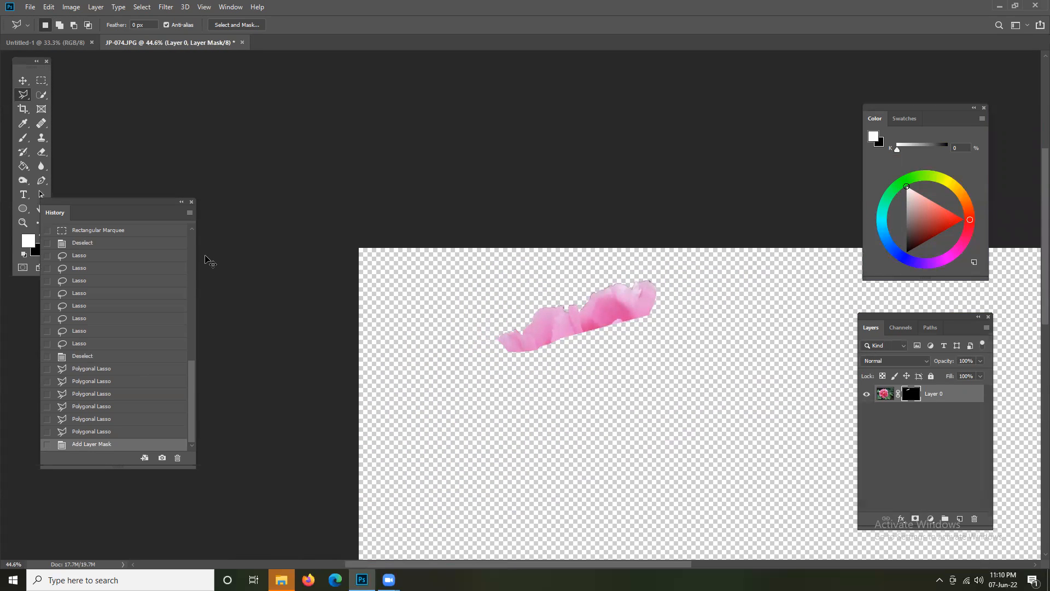
{"action": "key", "text": "ctrl+z"}
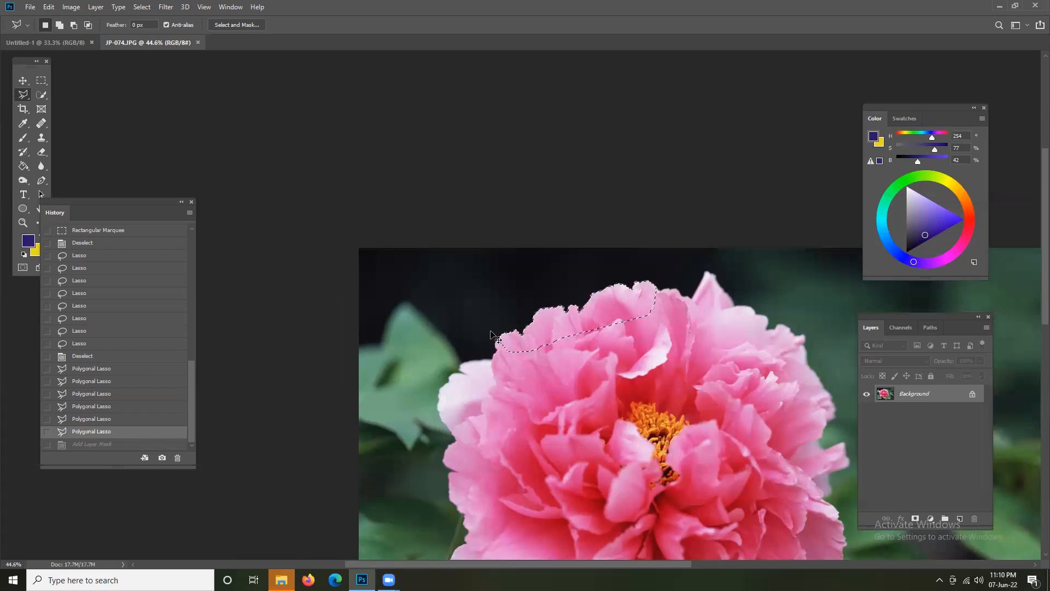
Deselect the petals, and select the whole flower down to its lowest petals with the Quick Selection tool in add mode.
{"action": "key", "text": "ctrl+d"}
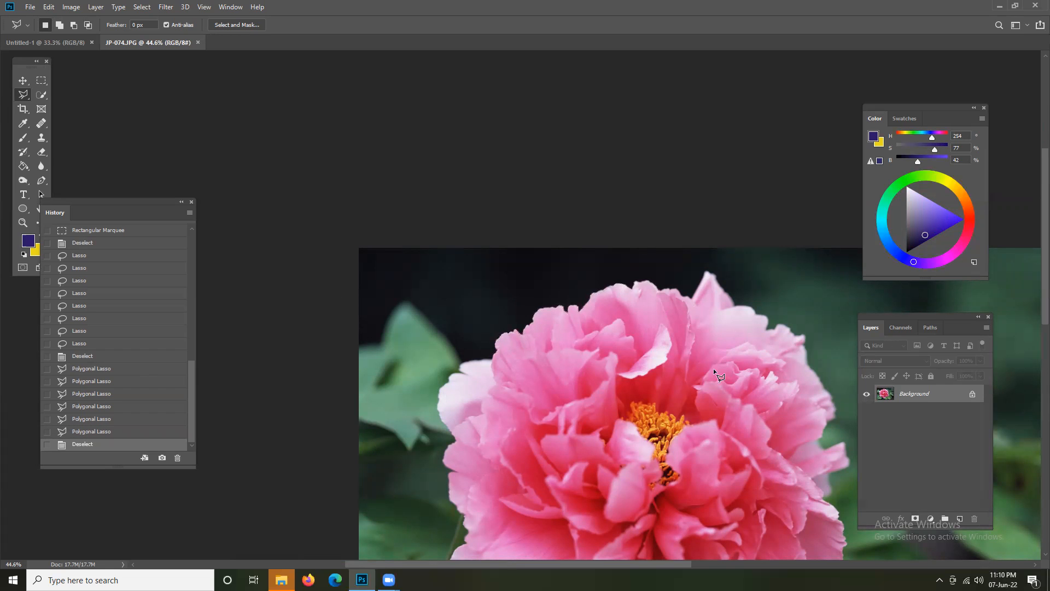
{"action": "left_click_drag", "start_coordinate": [692, 391], "coordinate": [617, 238]}
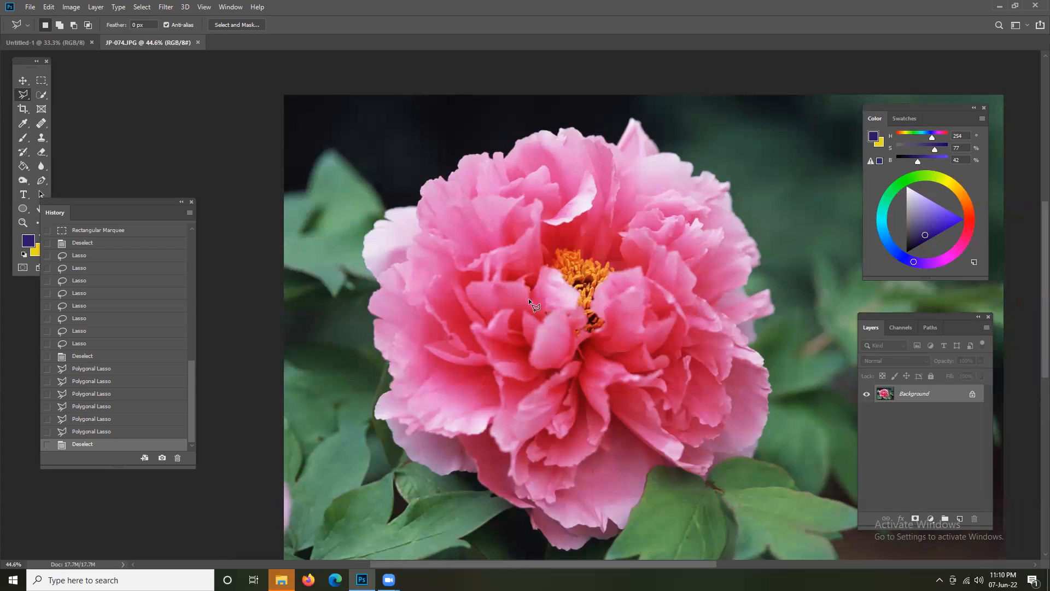
{"action": "left_click", "coordinate": [43, 94]}
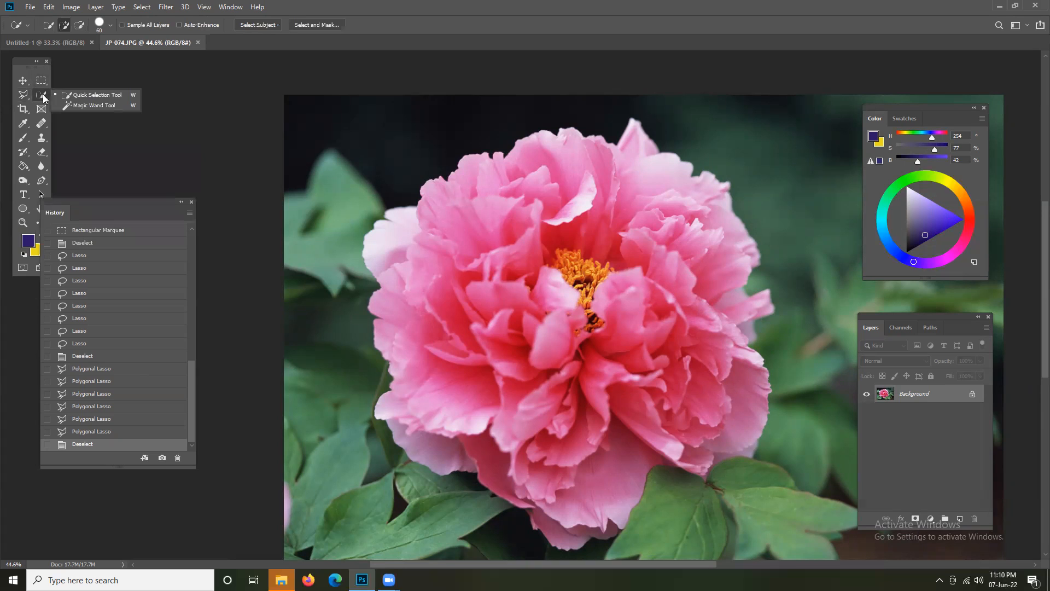
{"action": "left_click", "coordinate": [99, 96]}
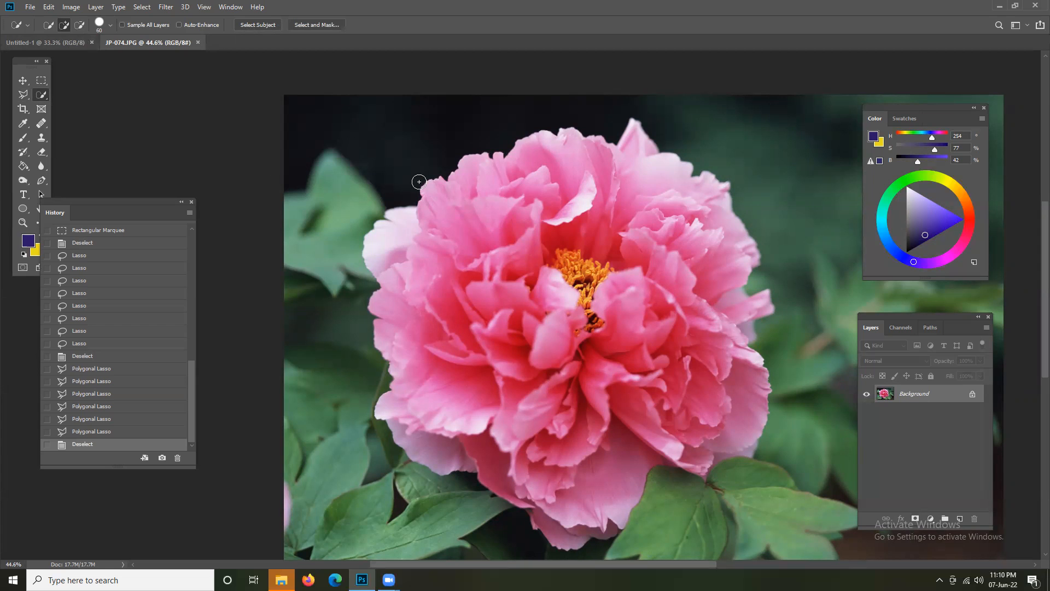
{"action": "left_click", "coordinate": [64, 25]}
{"action": "mouse_move", "coordinate": [433, 230]}
{"action": "left_mouse_down"}
{"action": "mouse_move", "coordinate": [442, 199]}
{"action": "mouse_move", "coordinate": [481, 179]}
{"action": "mouse_move", "coordinate": [567, 153]}
{"action": "mouse_move", "coordinate": [625, 160]}
{"action": "mouse_move", "coordinate": [636, 146]}
{"action": "mouse_move", "coordinate": [705, 220]}
{"action": "mouse_move", "coordinate": [670, 271]}
{"action": "mouse_move", "coordinate": [522, 298]}
{"action": "mouse_move", "coordinate": [430, 247]}
{"action": "mouse_move", "coordinate": [470, 277]}
{"action": "mouse_move", "coordinate": [397, 302]}
{"action": "mouse_move", "coordinate": [418, 373]}
{"action": "mouse_move", "coordinate": [452, 419]}
{"action": "mouse_move", "coordinate": [429, 432]}
{"action": "mouse_move", "coordinate": [586, 489]}
{"action": "mouse_move", "coordinate": [606, 483]}
{"action": "mouse_move", "coordinate": [679, 380]}
{"action": "left_mouse_up"}
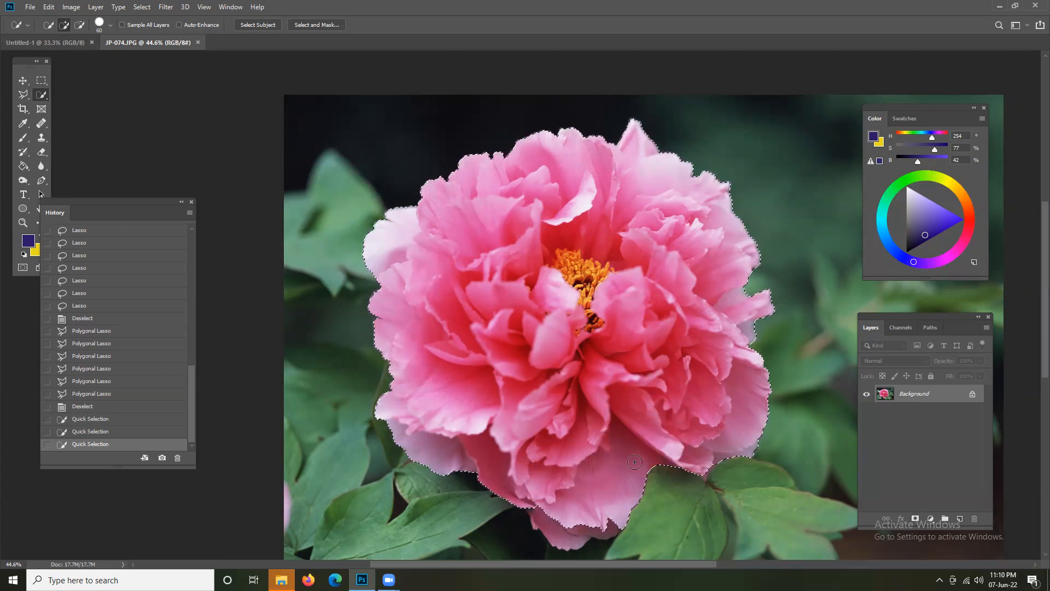
{"action": "left_click", "coordinate": [548, 533]}
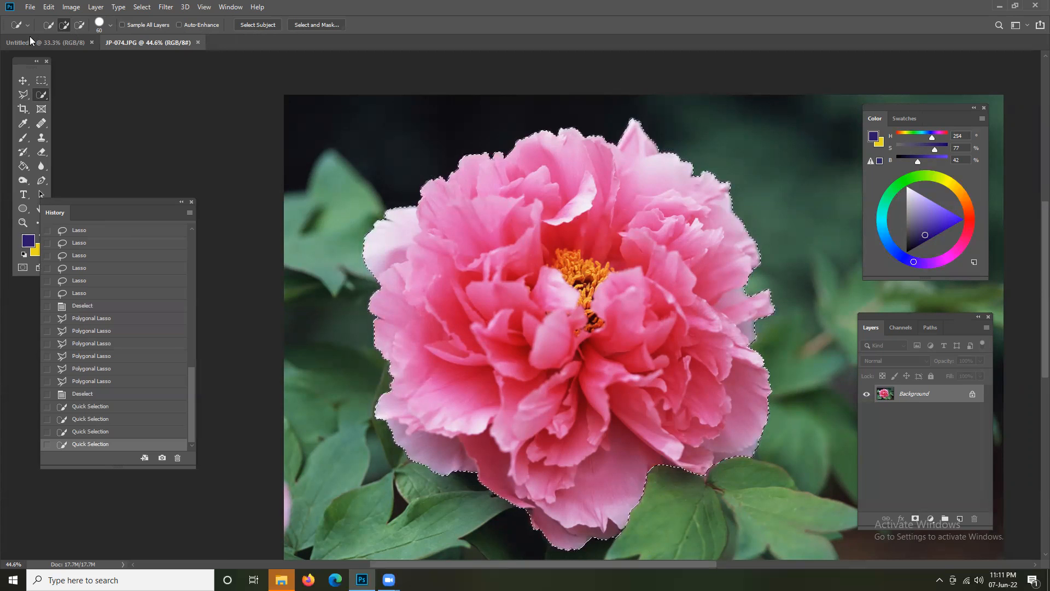
{"action": "left_click", "coordinate": [44, 80]}
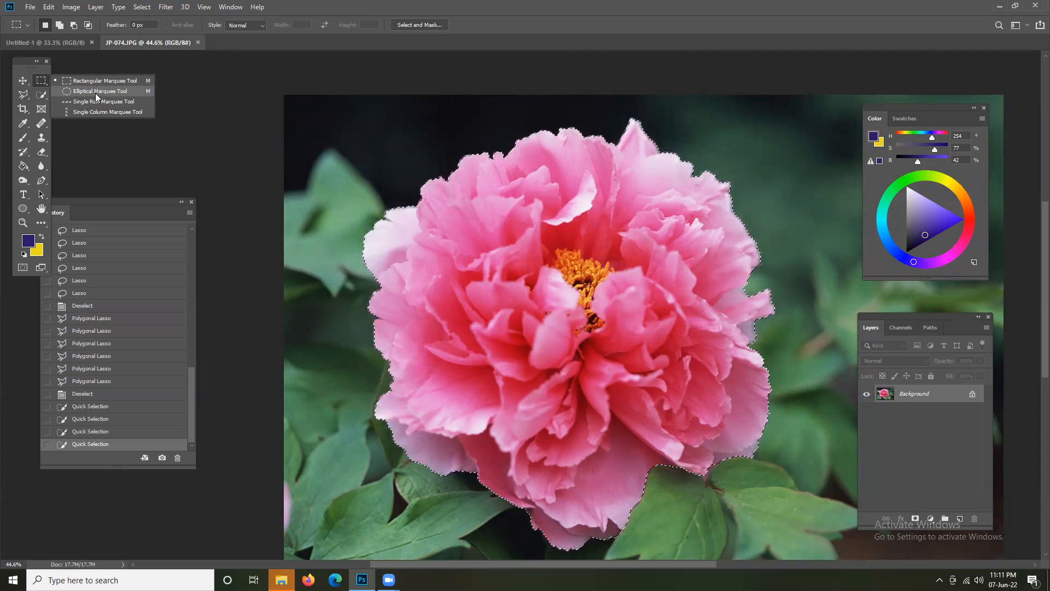
{"action": "left_click", "coordinate": [20, 96]}
{"action": "right_click", "coordinate": [20, 96]}
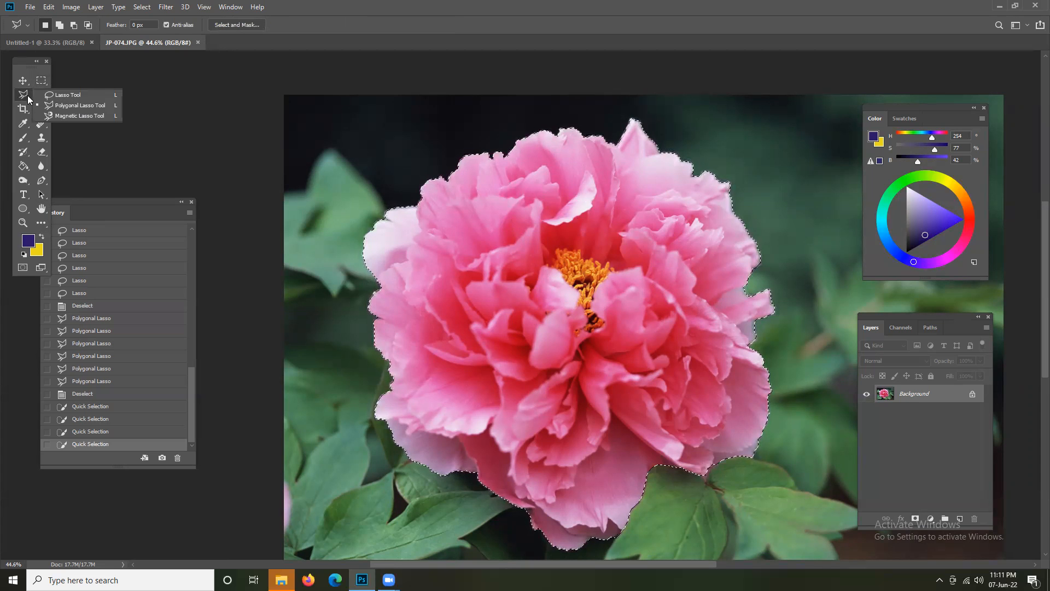
{"action": "left_click", "coordinate": [68, 96]}
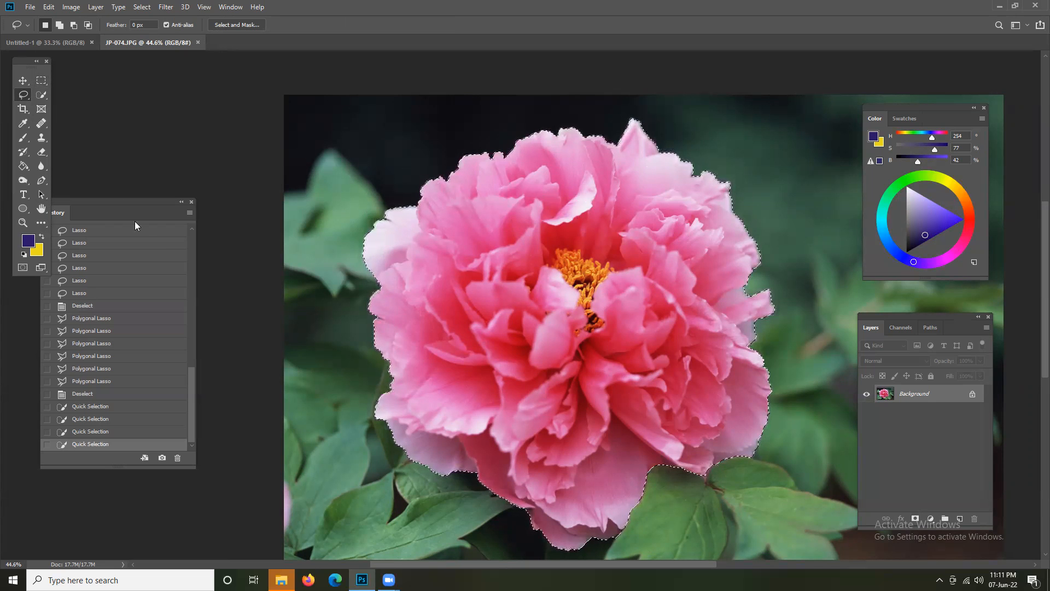
{"action": "right_click", "coordinate": [20, 96]}
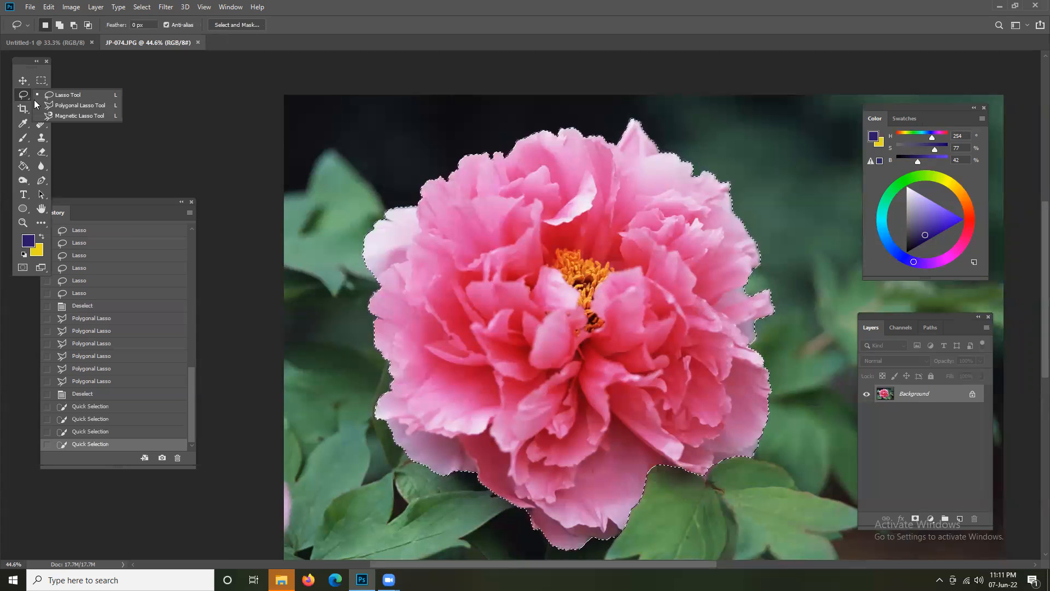
{"action": "left_click", "coordinate": [89, 104]}
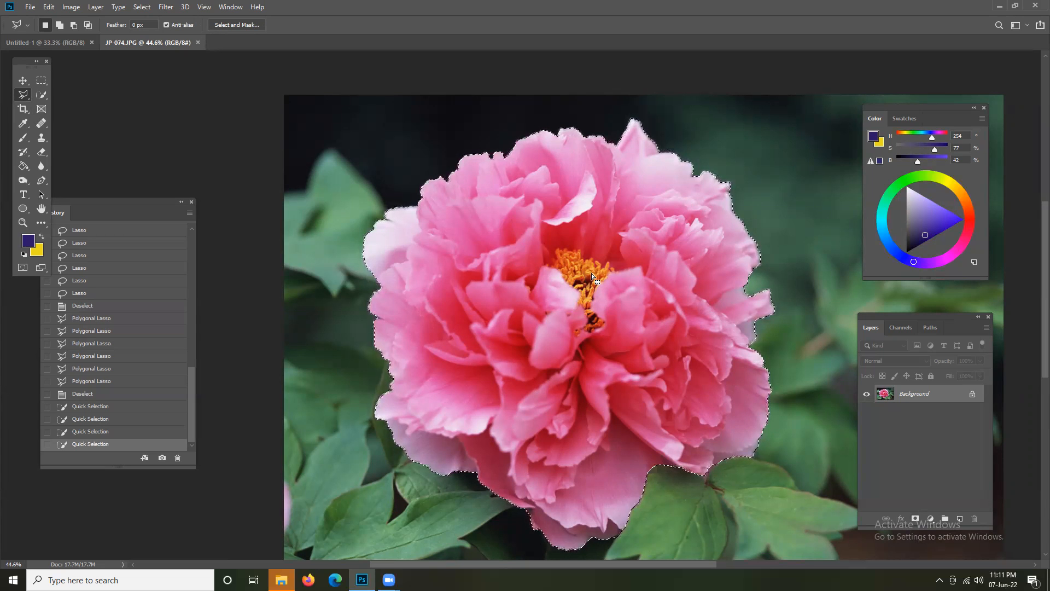
{"action": "left_click", "coordinate": [41, 95]}
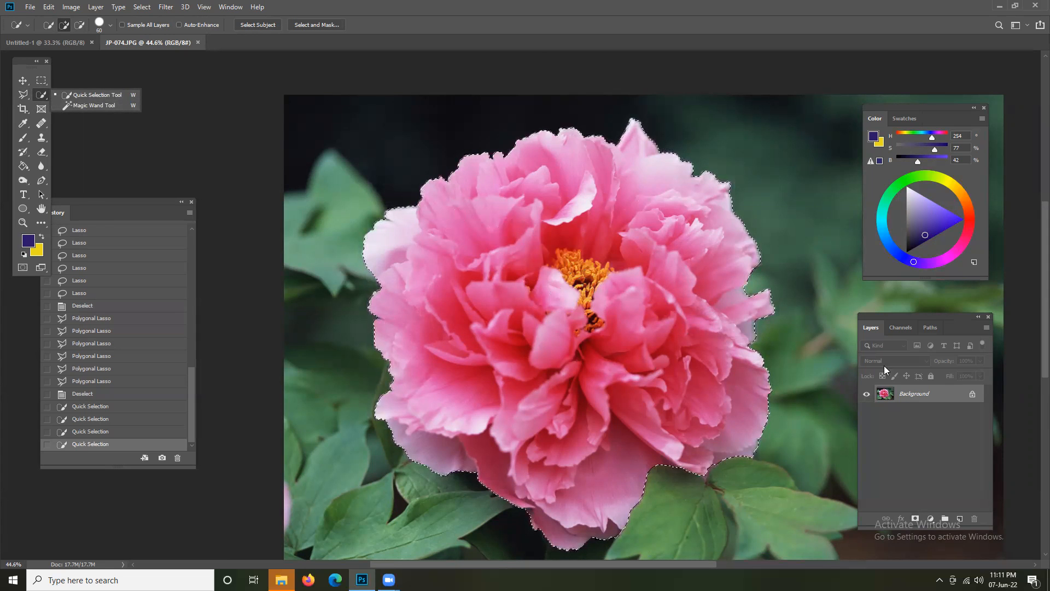
Mask the layer with the flower selection and inspect the cutout's edge up close around the upper petals.
{"action": "left_click", "coordinate": [916, 520]}
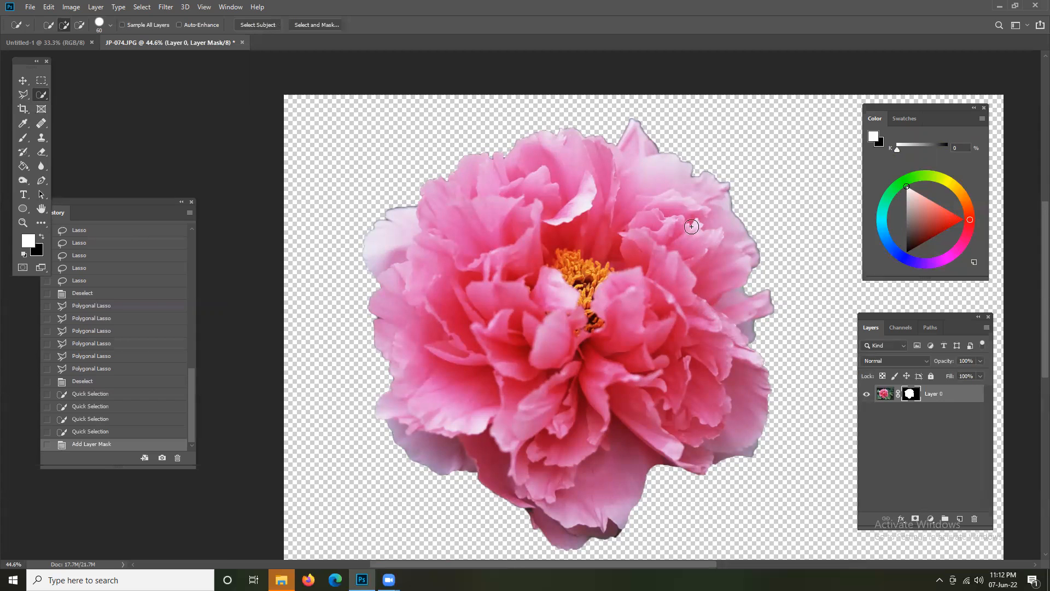
{"action": "left_click_drag", "start_coordinate": [666, 163], "coordinate": [703, 250]}
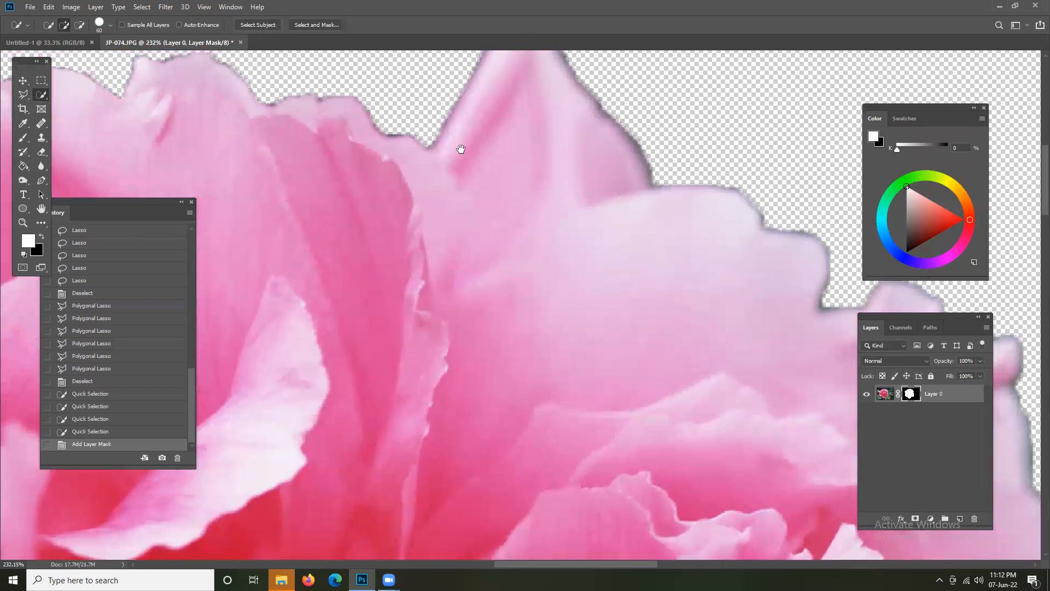
{"action": "mouse_move", "coordinate": [741, 221]}
{"action": "left_mouse_down"}
{"action": "mouse_move", "coordinate": [498, 212]}
{"action": "mouse_move", "coordinate": [409, 184]}
{"action": "left_mouse_up"}
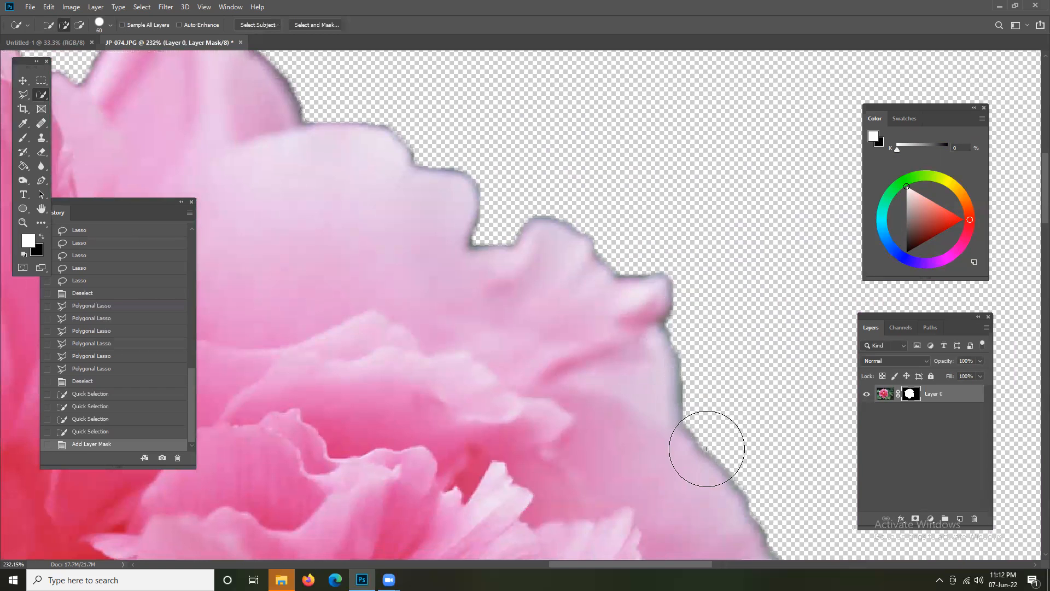
{"action": "left_click_drag", "start_coordinate": [643, 319], "coordinate": [605, 323]}
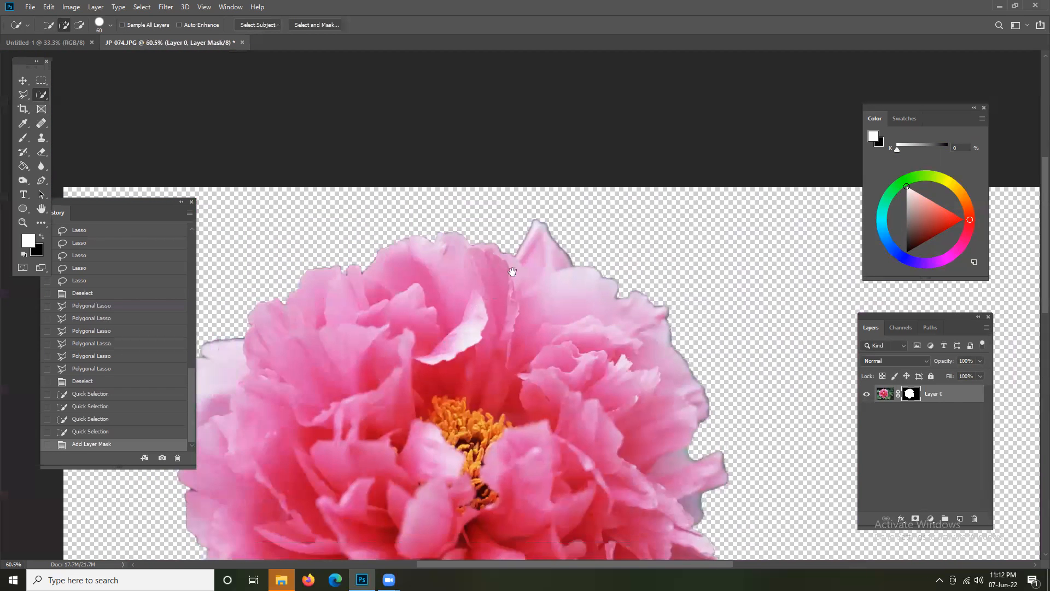
{"action": "left_click_drag", "start_coordinate": [440, 332], "coordinate": [521, 233]}
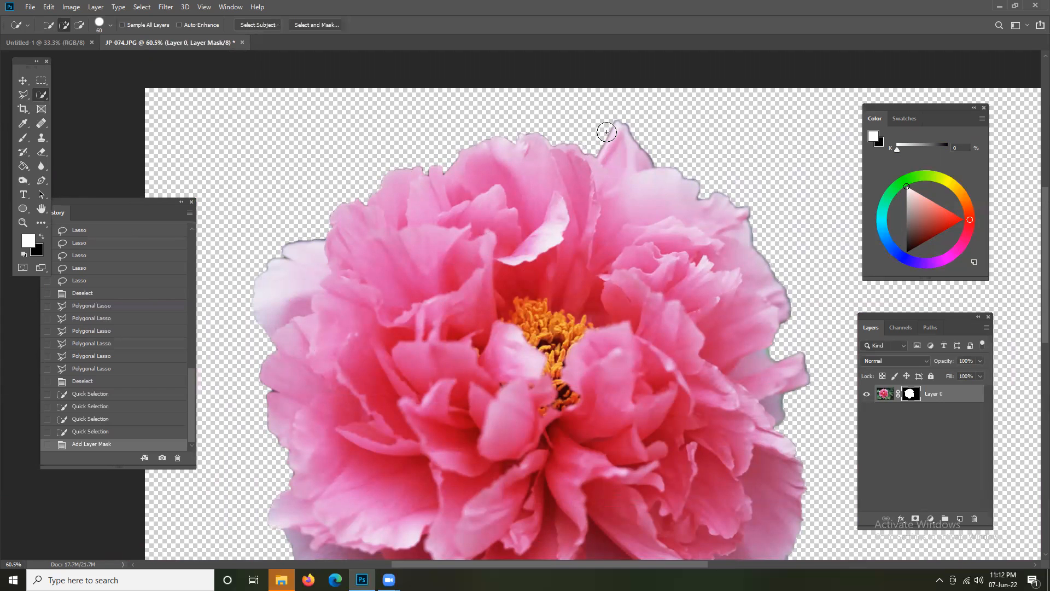
{"action": "left_click_drag", "start_coordinate": [568, 272], "coordinate": [579, 208]}
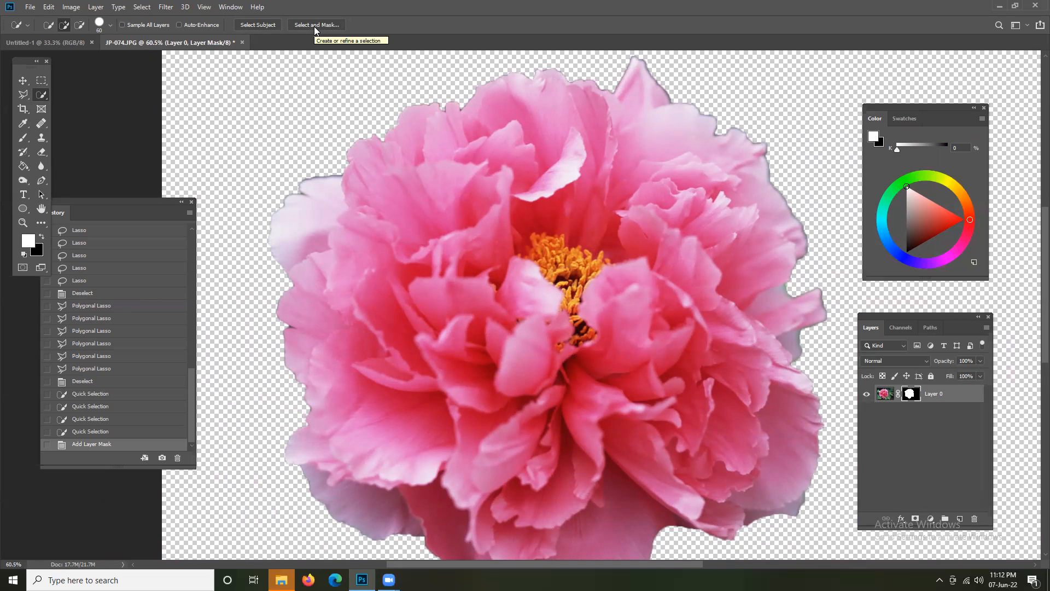
Open the layer mask in Select and Mask, and set the edge detection radius to 3 px with Smart Radius enabled.
{"action": "left_click", "coordinate": [143, 7]}
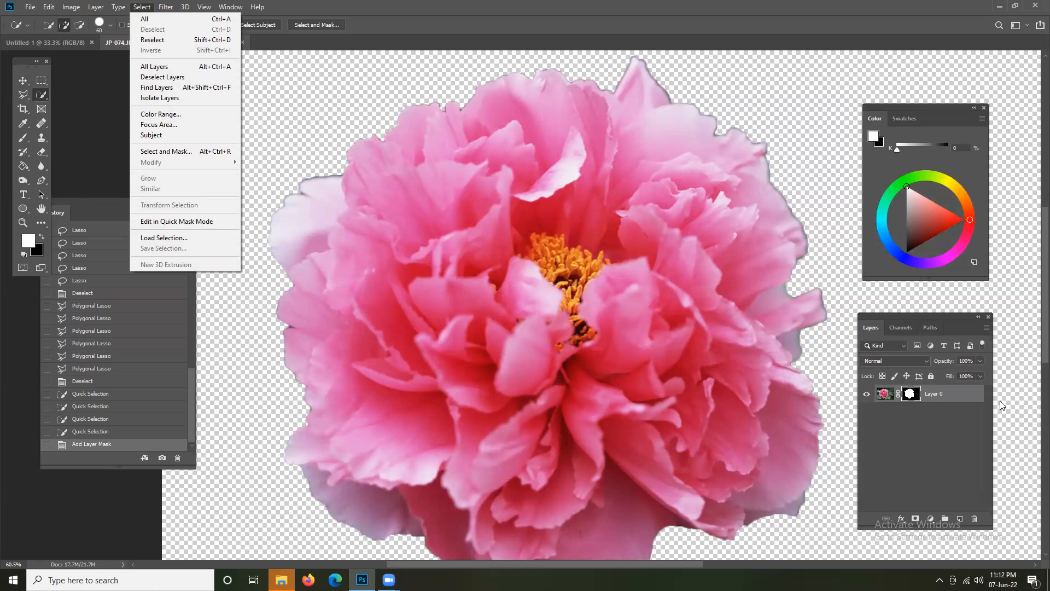
{"action": "left_click", "coordinate": [910, 397]}
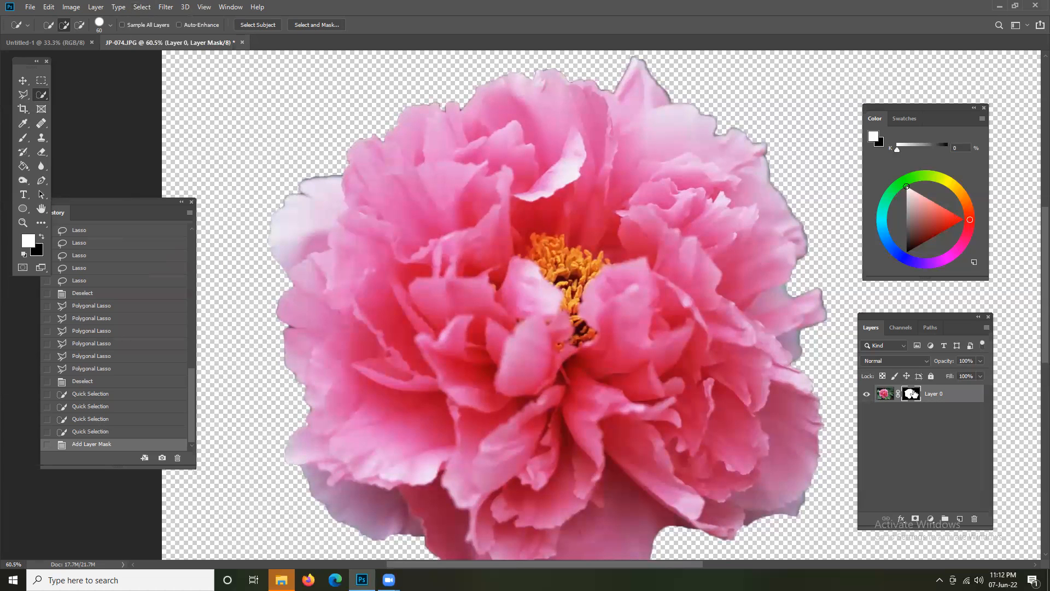
{"action": "double_click", "coordinate": [911, 395]}
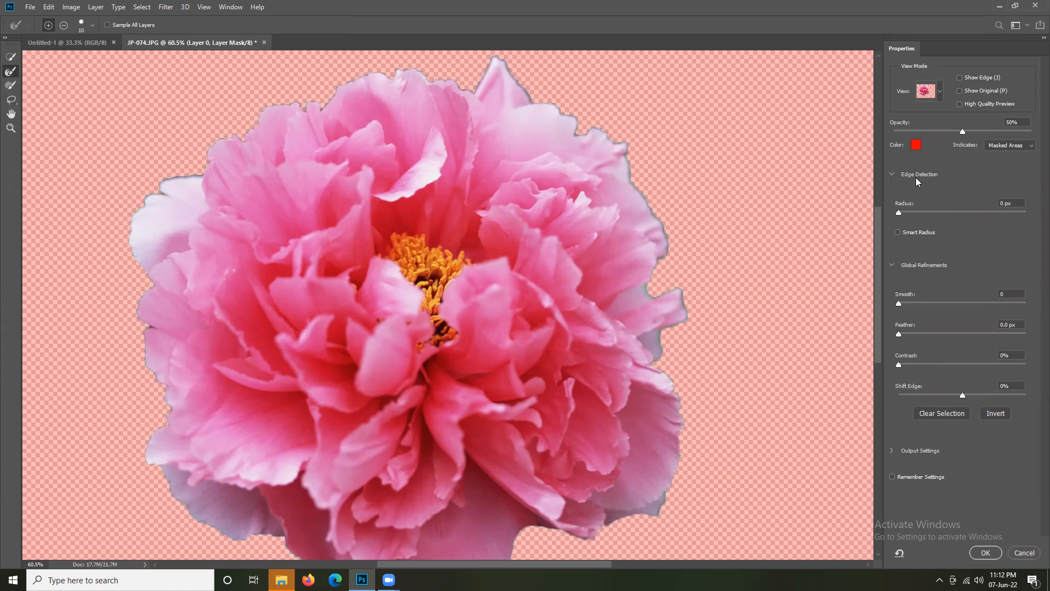
{"action": "left_click", "coordinate": [909, 212]}
{"action": "left_click", "coordinate": [921, 213]}
Set the mask's Smooth to 6, try a Feather of 25.8 px, and return Feather to 0 px.
{"action": "left_click_drag", "start_coordinate": [900, 301], "coordinate": [938, 301]}
{"action": "left_click", "coordinate": [902, 303]}
{"action": "left_click_drag", "start_coordinate": [902, 335], "coordinate": [958, 331]}
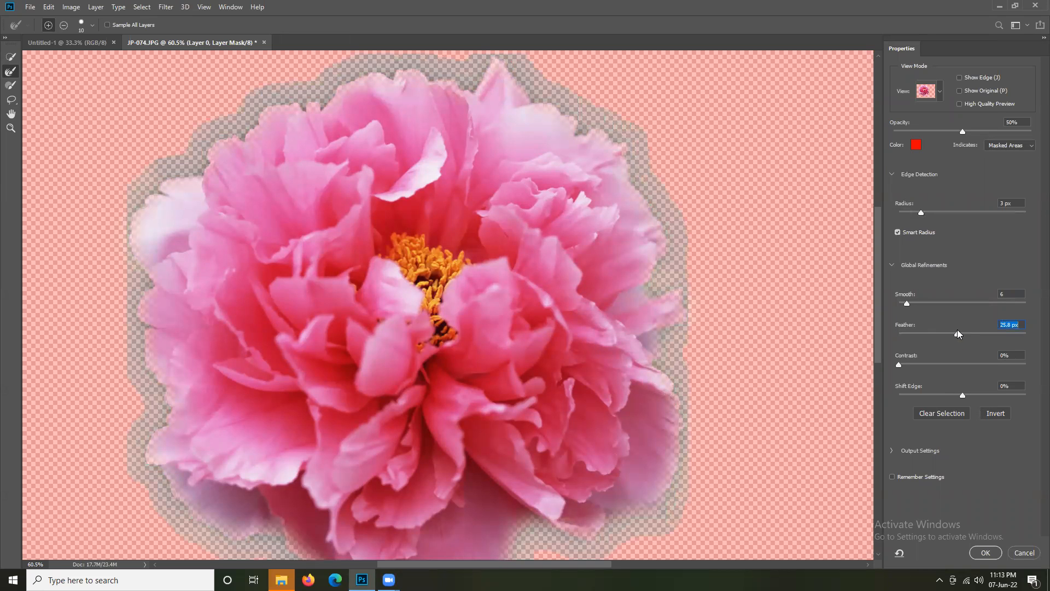
{"action": "left_click_drag", "start_coordinate": [952, 333], "coordinate": [905, 336]}
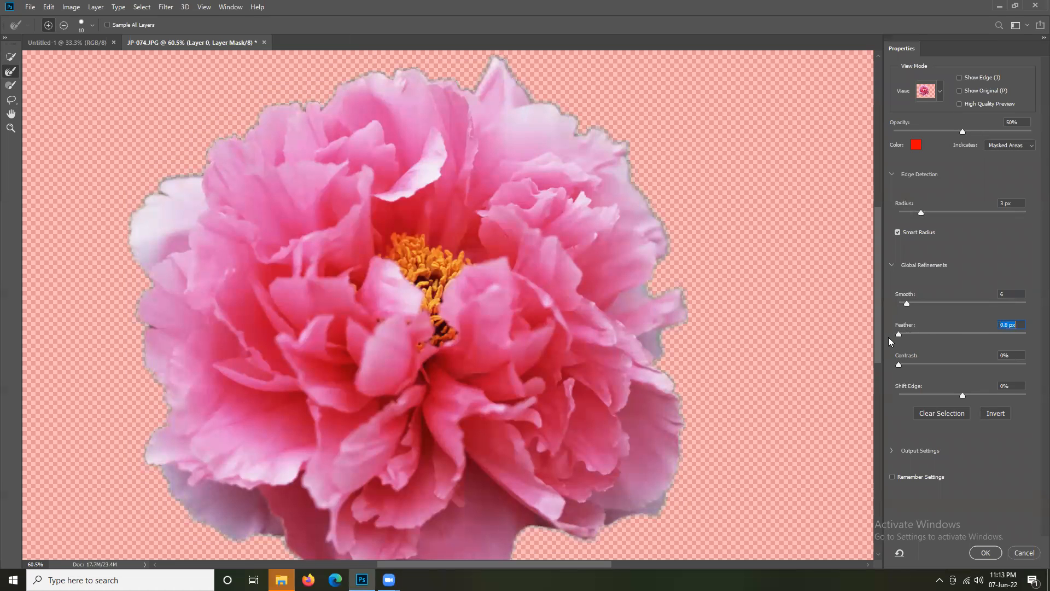
Try raising Contrast and return it to 0%, then try Shift Edge at +37% and +100% and set it to -25%.
{"action": "left_click_drag", "start_coordinate": [908, 366], "coordinate": [916, 362]}
{"action": "left_click_drag", "start_coordinate": [935, 364], "coordinate": [882, 364]}
{"action": "left_click_drag", "start_coordinate": [962, 394], "coordinate": [985, 394]}
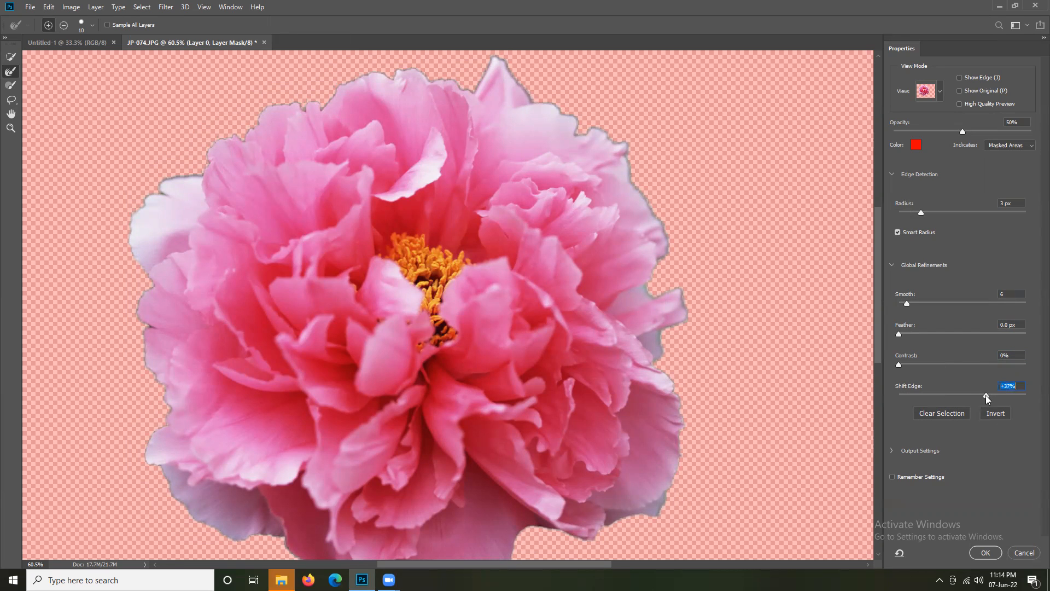
{"action": "left_click_drag", "start_coordinate": [997, 396], "coordinate": [1032, 397]}
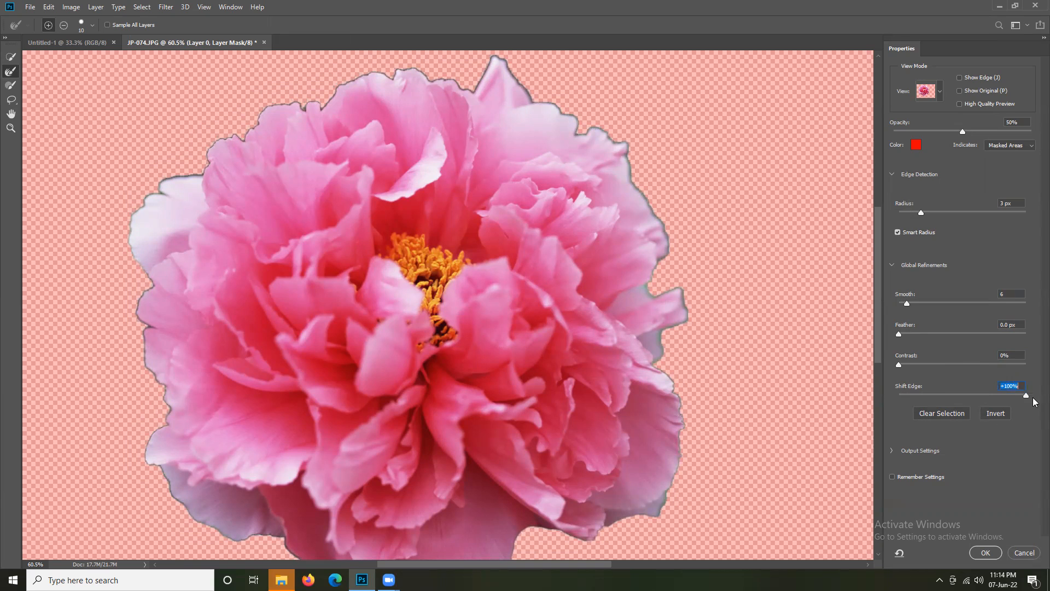
{"action": "left_click_drag", "start_coordinate": [1033, 398], "coordinate": [954, 393]}
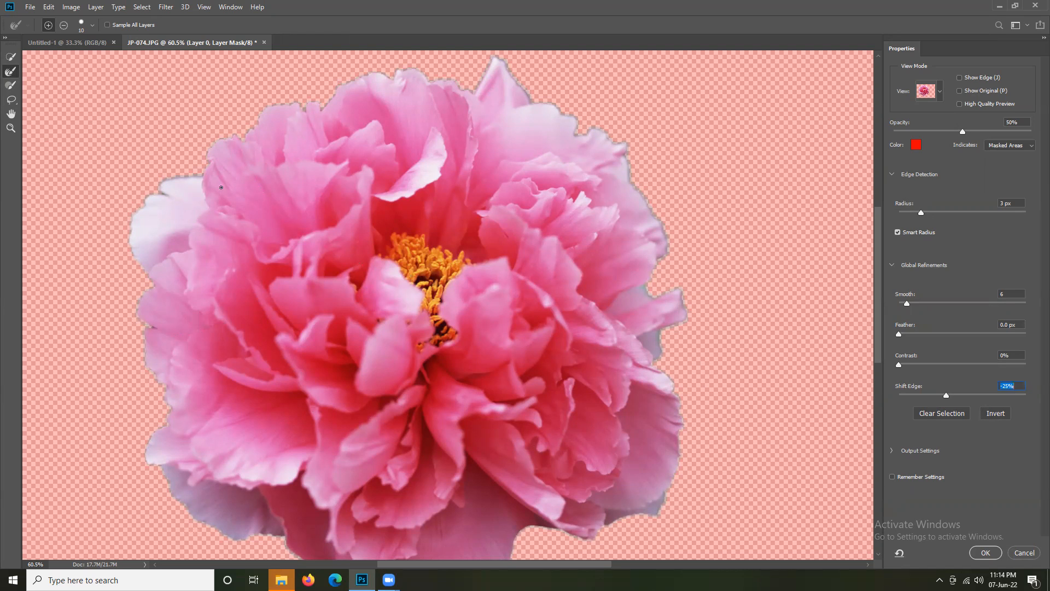
Brush along the flower's right petal edge with the Refine Edge brush at size 30, enable High Quality Preview, and apply the refinement.
{"action": "key", "text": "bracketright"}
{"action": "key", "text": "bracketright"}
{"action": "mouse_move", "coordinate": [686, 322]}
{"action": "left_mouse_down"}
{"action": "mouse_move", "coordinate": [660, 333]}
{"action": "mouse_move", "coordinate": [661, 359]}
{"action": "left_mouse_up"}
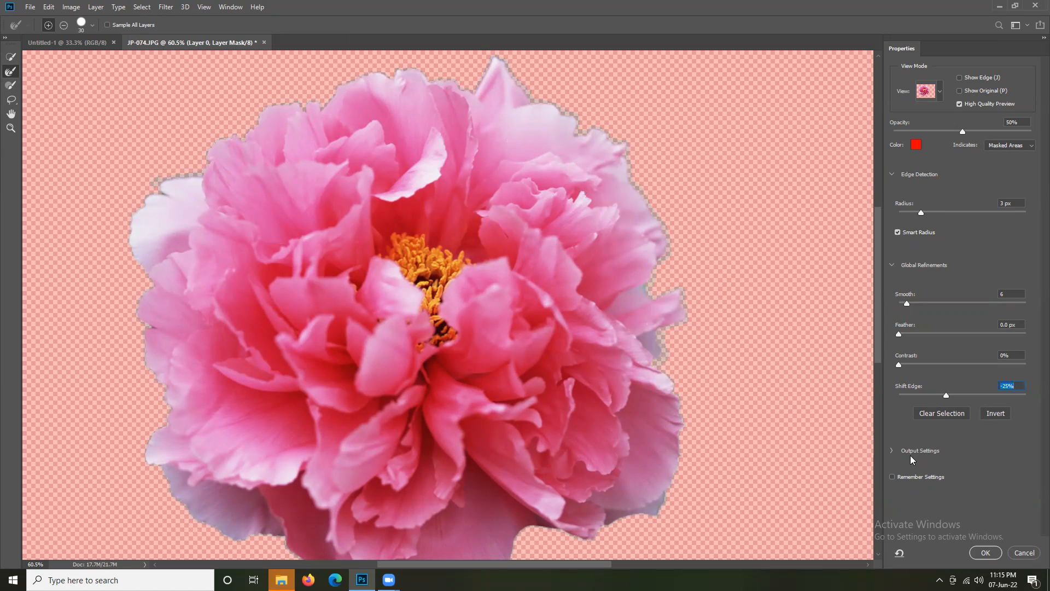
{"action": "left_click", "coordinate": [984, 553]}
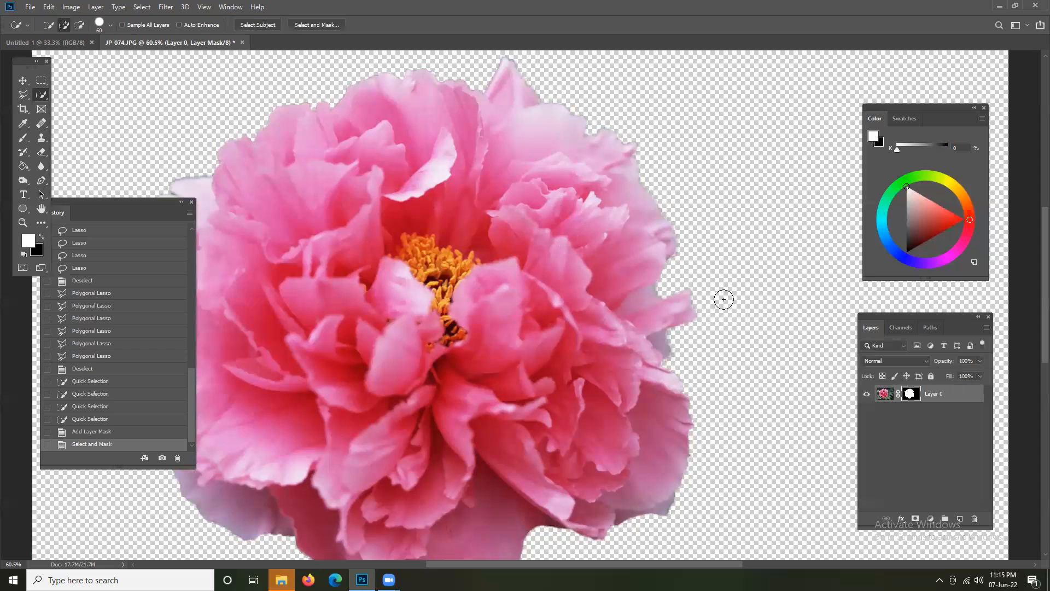
Compare the cutout's edge before and after the refinement by undoing and redoing it, and view the whole flower.
{"action": "left_click_drag", "start_coordinate": [586, 226], "coordinate": [714, 261]}
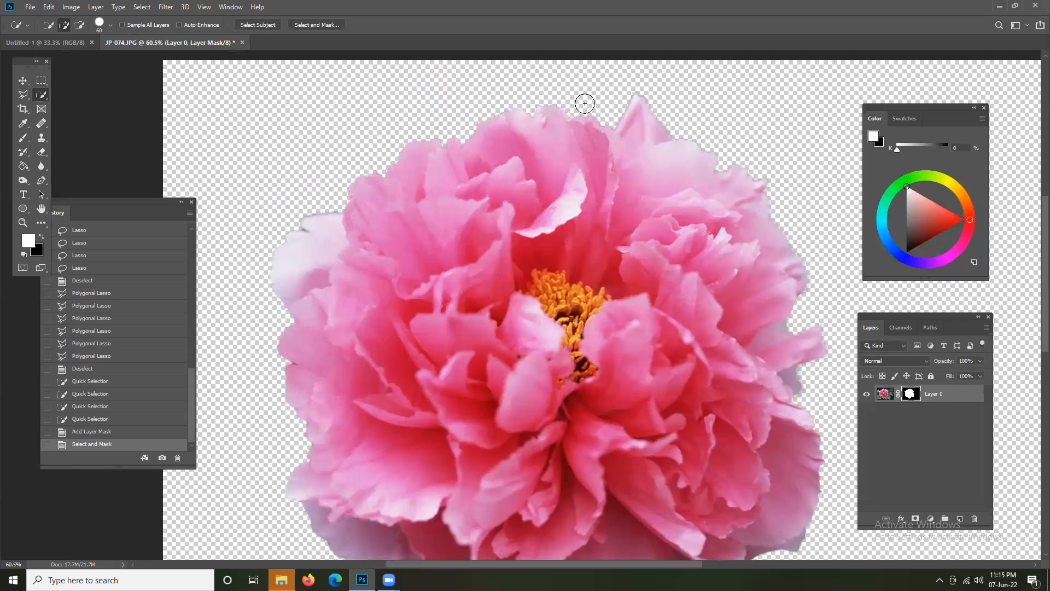
{"action": "key", "text": "ctrl+z"}
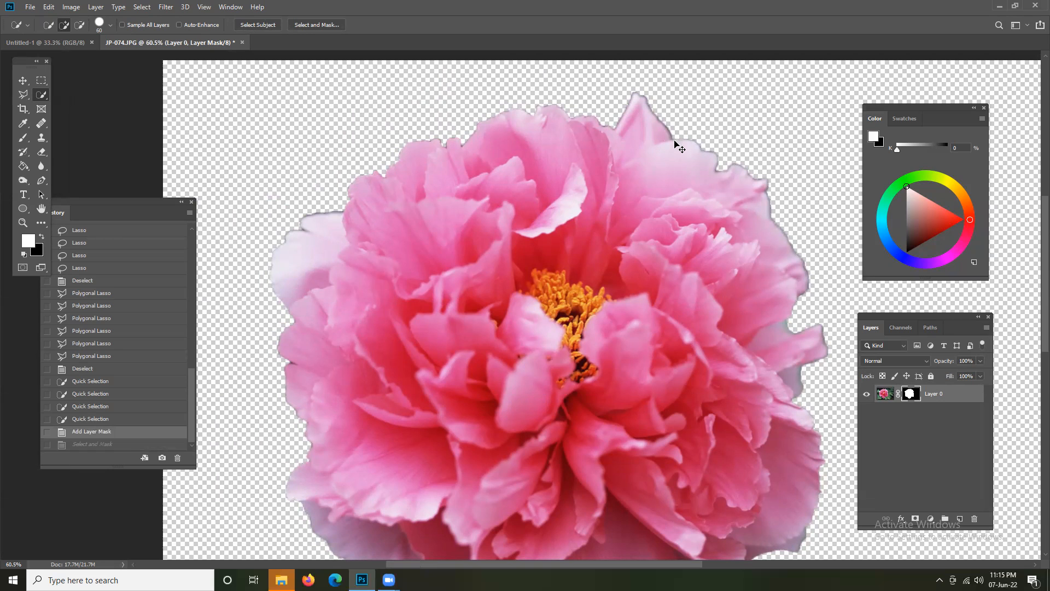
{"action": "key", "text": "ctrl+shift+z"}
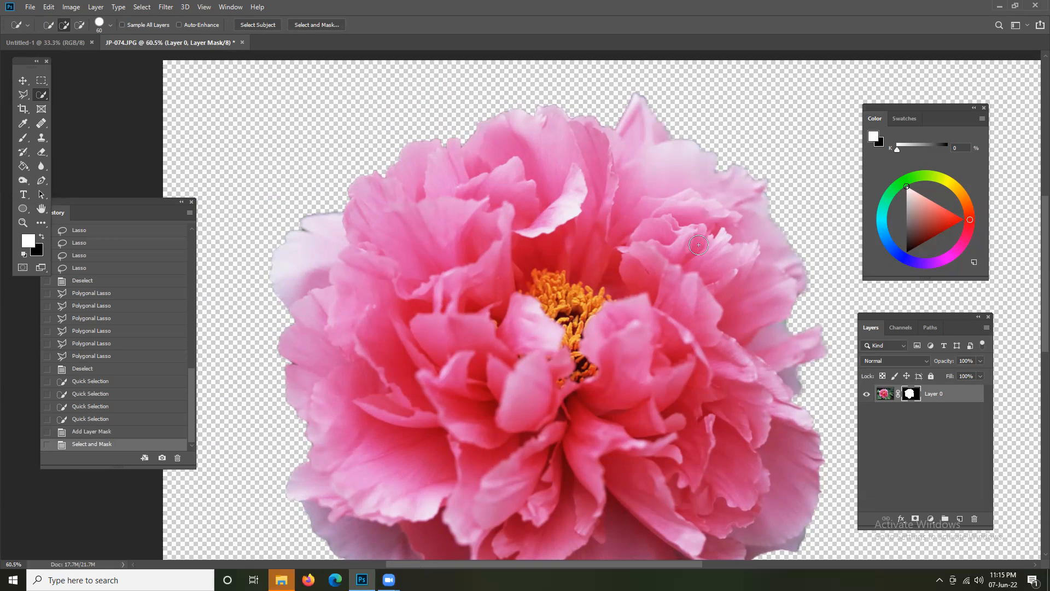
{"action": "scroll", "coordinate": [707, 270], "scroll_direction": "down", "scroll_amount": 5}
{"action": "scroll", "coordinate": [700, 235], "scroll_direction": "up", "scroll_amount": 1}
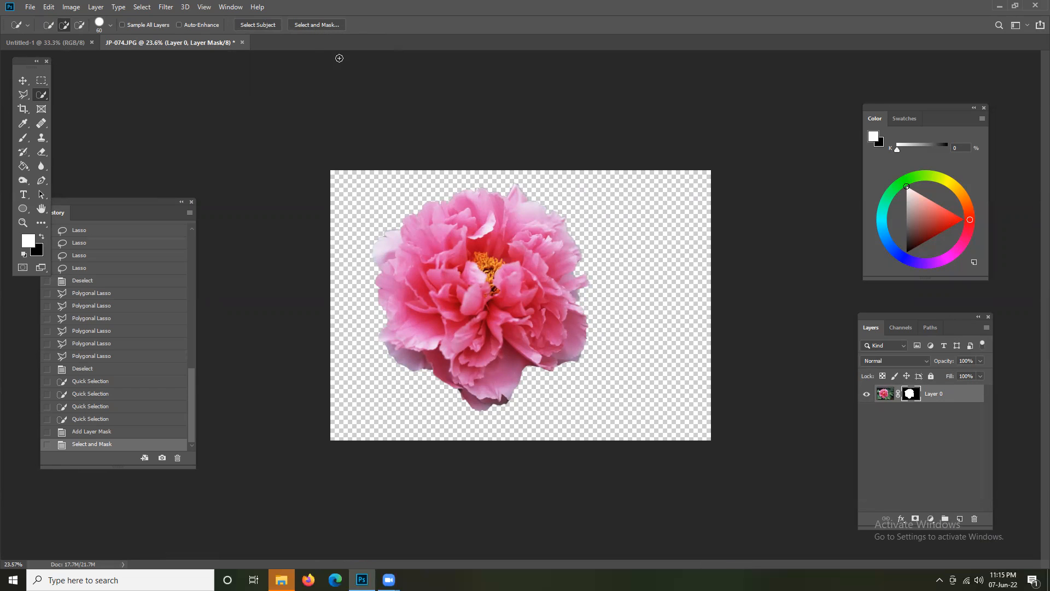
Undo the mask refinement and the layer mask, and deselect the flower.
{"action": "key", "text": "ctrl+z"}
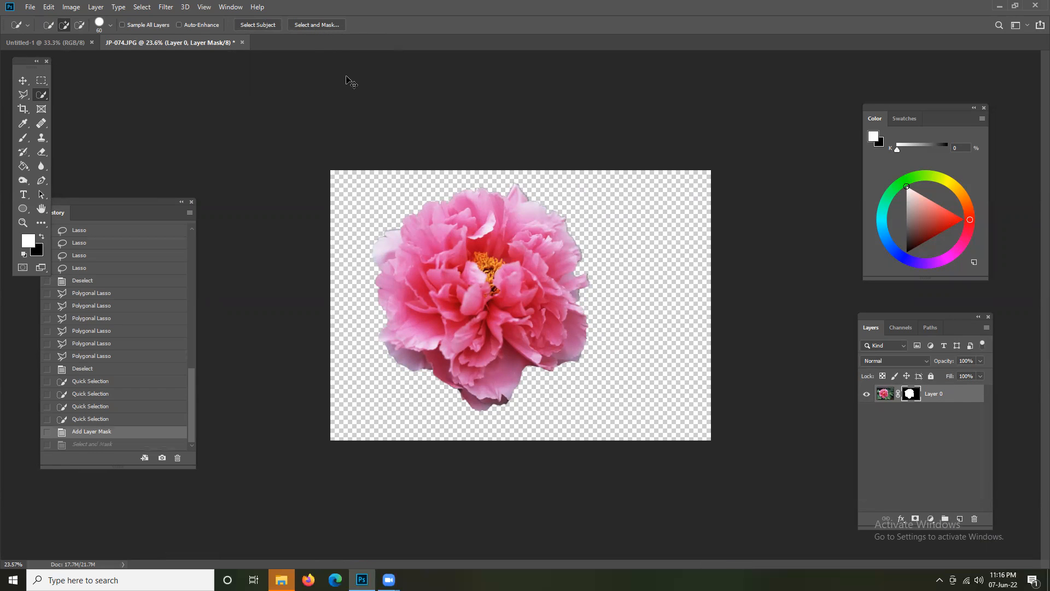
{"action": "key", "text": "ctrl+z"}
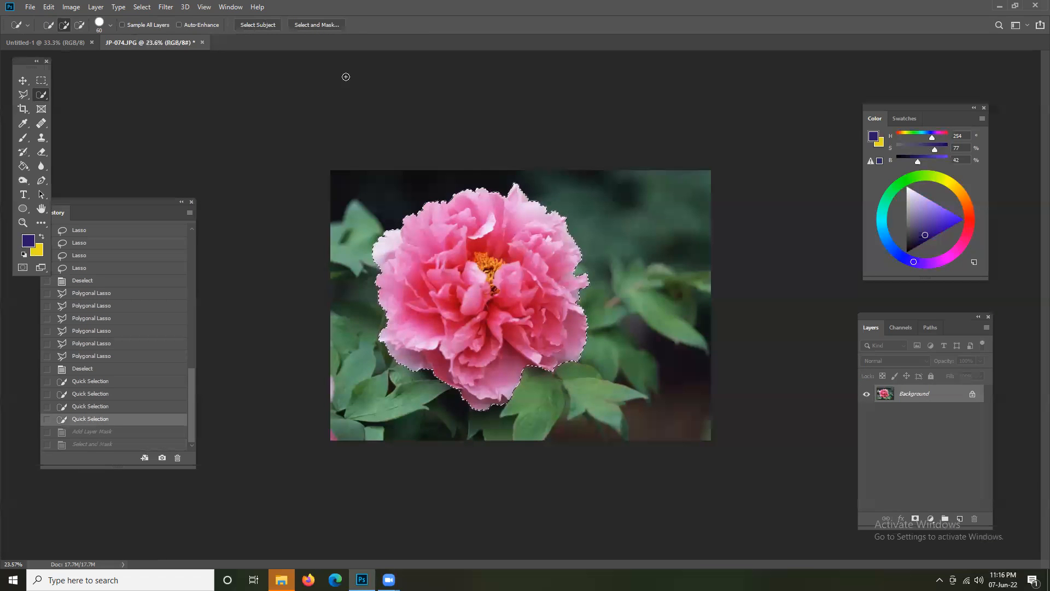
{"action": "left_click", "coordinate": [42, 80]}
{"action": "left_click", "coordinate": [44, 95]}
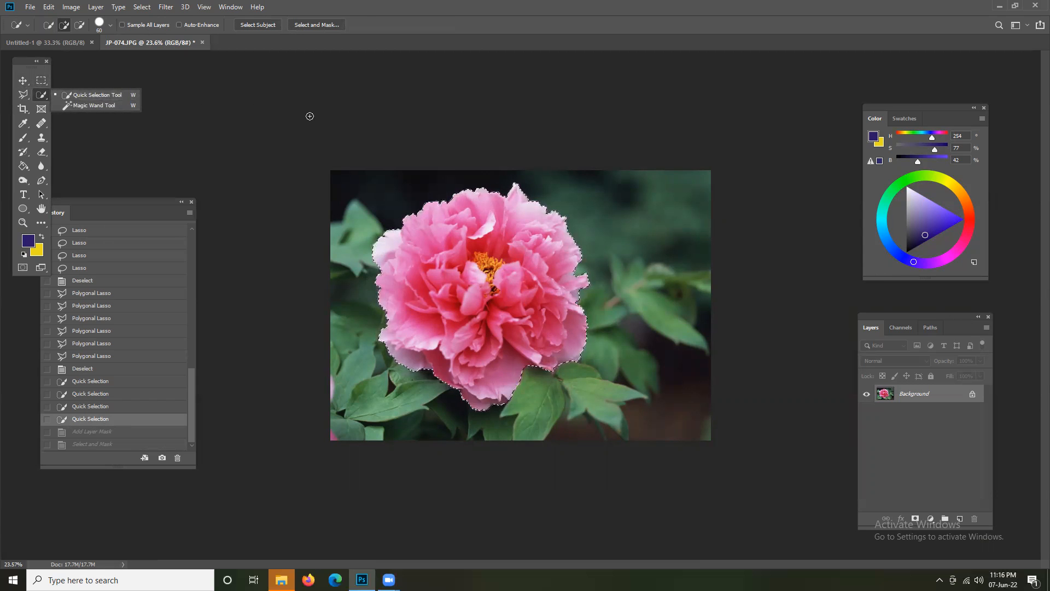
{"action": "key", "text": "ctrl+d"}
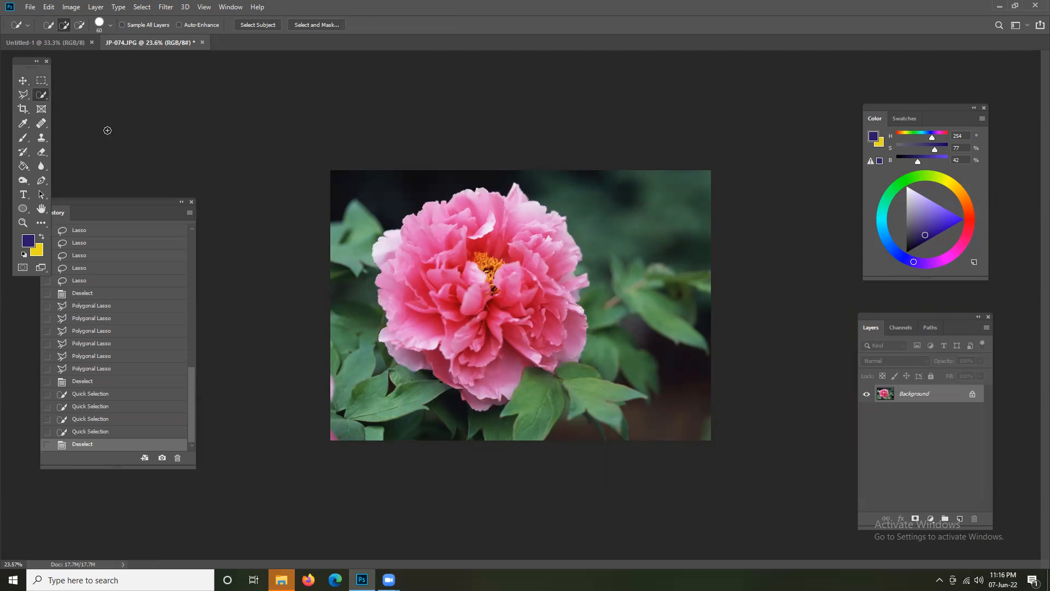
Select the green background right of the flower with the Magic Wand at tolerance 32, and add the remaining dark background areas.
{"action": "right_click", "coordinate": [43, 96]}
{"action": "left_click", "coordinate": [90, 106]}
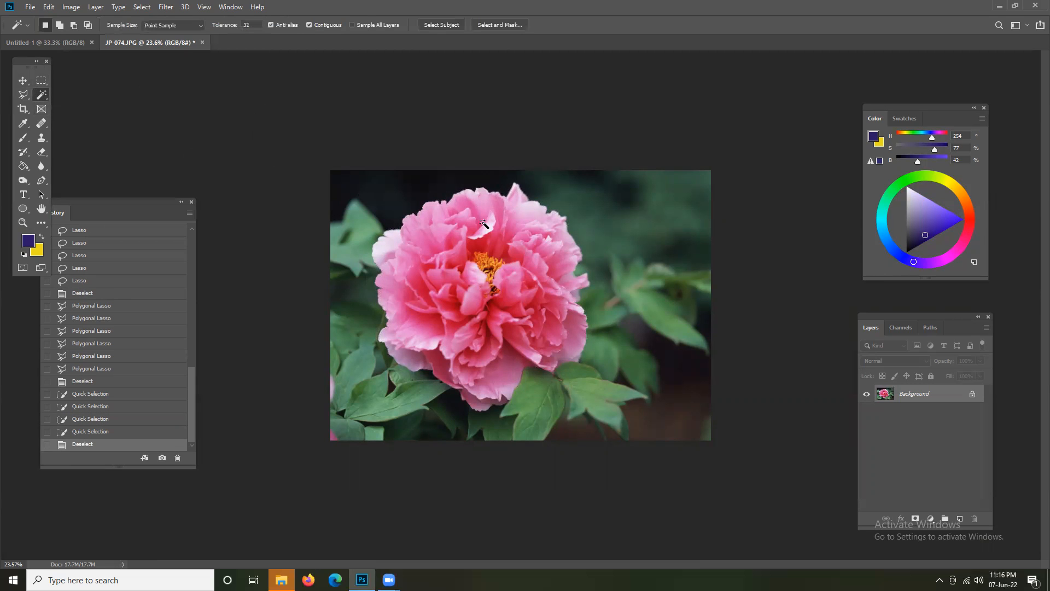
{"action": "left_click", "coordinate": [637, 224]}
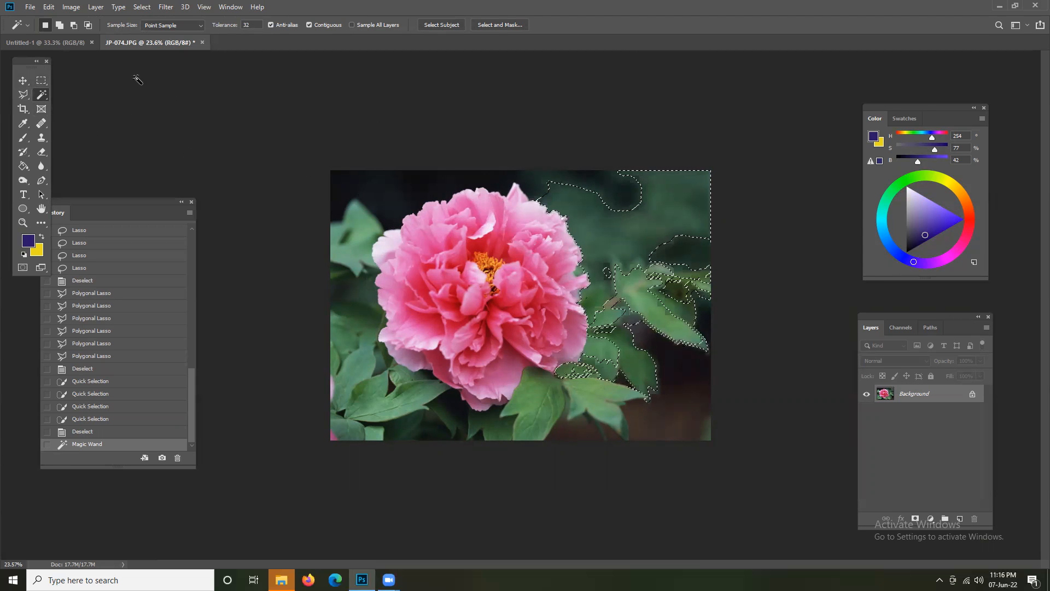
{"action": "left_click", "coordinate": [58, 29]}
{"action": "left_click", "coordinate": [421, 186]}
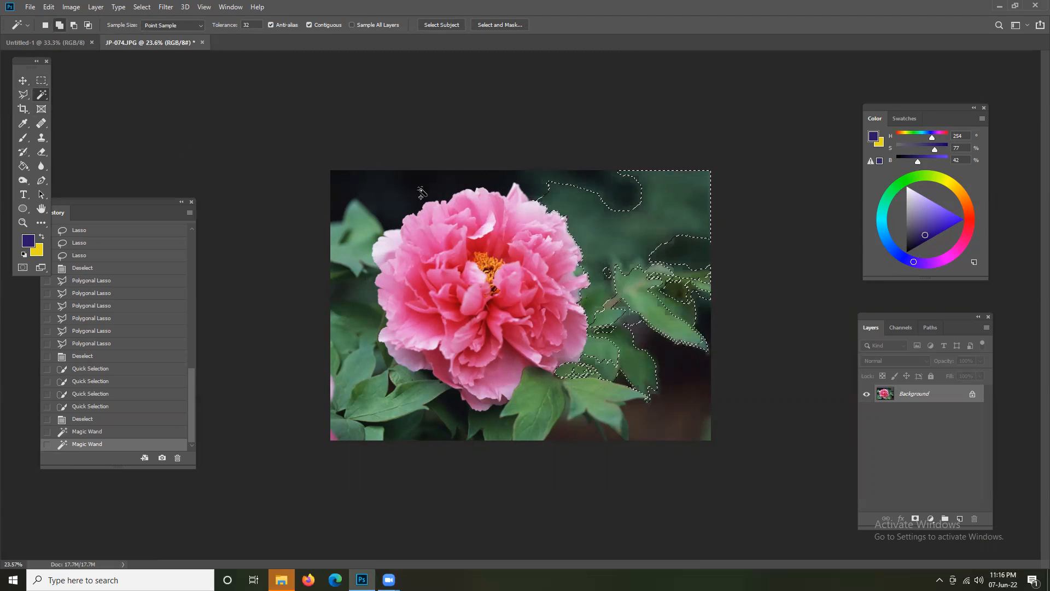
{"action": "left_click", "coordinate": [591, 189]}
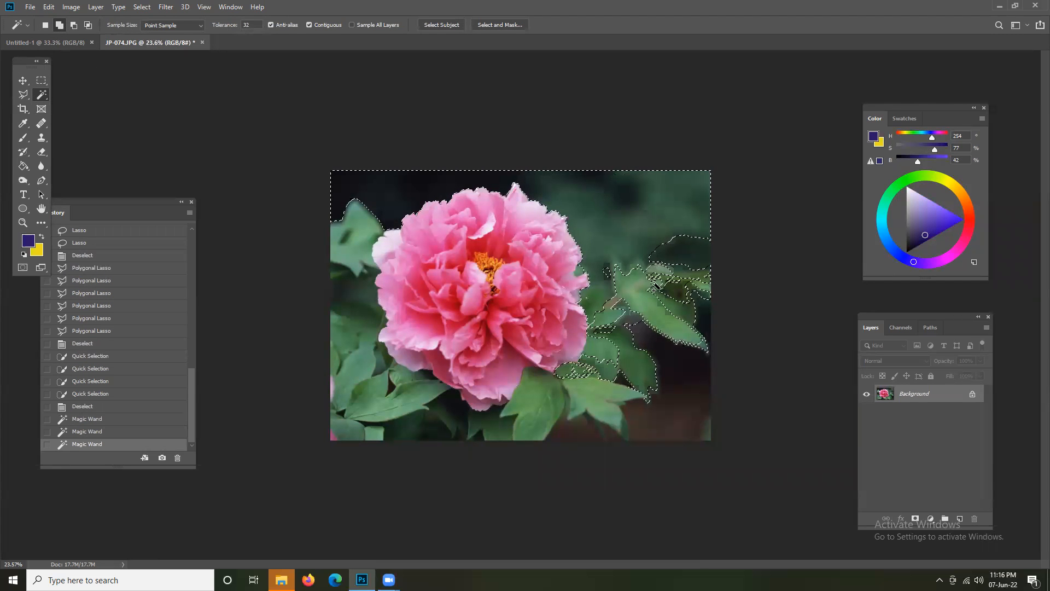
{"action": "left_click", "coordinate": [684, 405]}
Add the leaves left and lower left of the flower to the Magic Wand selection.
{"action": "left_click", "coordinate": [363, 402]}
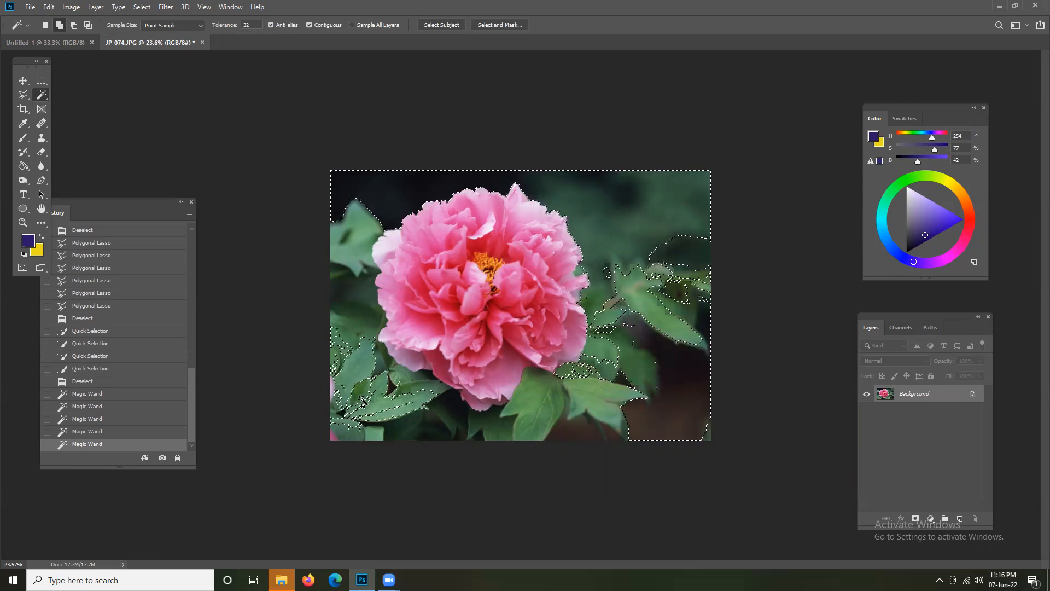
{"action": "left_click", "coordinate": [359, 309]}
{"action": "left_click", "coordinate": [366, 215]}
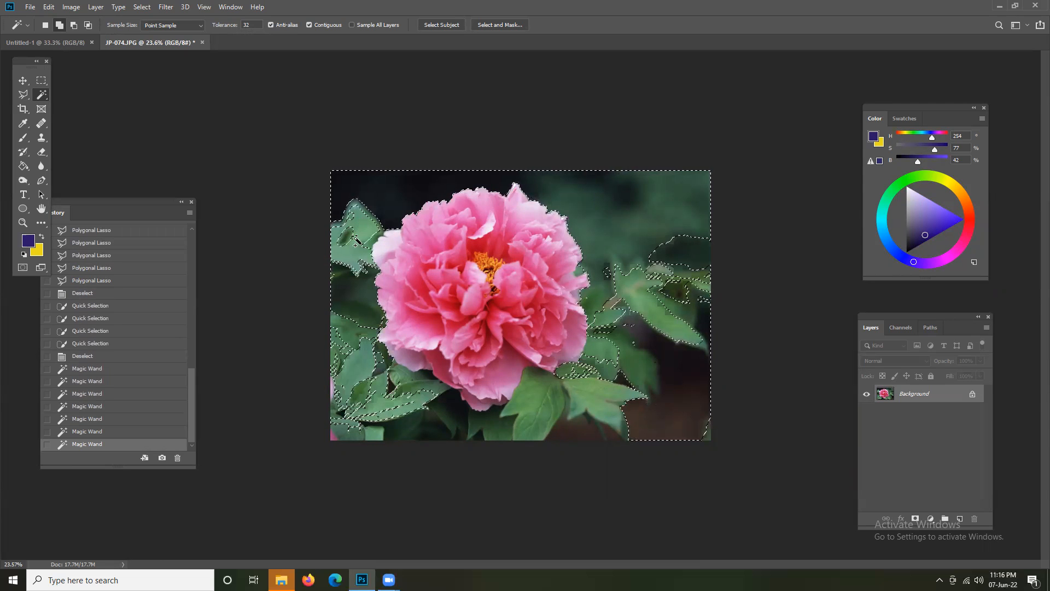
{"action": "left_click", "coordinate": [365, 217]}
{"action": "left_click", "coordinate": [370, 350]}
{"action": "left_click", "coordinate": [413, 401]}
Extend the Magic Wand selection over the dark gaps and leaves beneath the flower.
{"action": "left_click", "coordinate": [470, 427]}
{"action": "left_click", "coordinate": [488, 427]}
{"action": "left_click", "coordinate": [446, 420]}
{"action": "left_click", "coordinate": [422, 424]}
{"action": "left_click", "coordinate": [414, 423]}
{"action": "left_click", "coordinate": [414, 421]}
{"action": "left_click", "coordinate": [527, 415]}
{"action": "left_click", "coordinate": [540, 406]}
{"action": "left_click", "coordinate": [587, 395]}
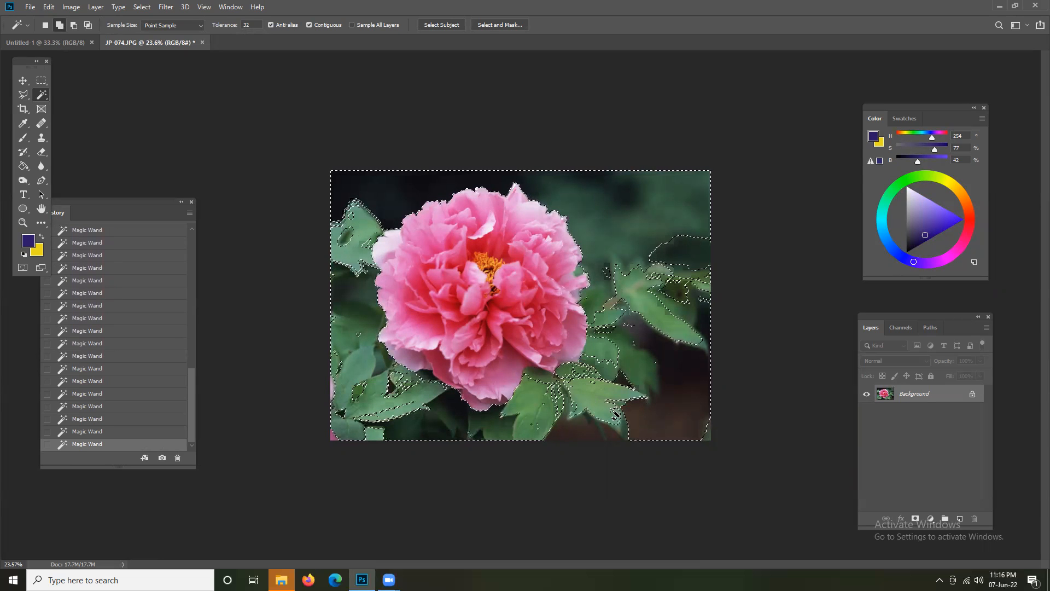
{"action": "left_click", "coordinate": [562, 393]}
{"action": "left_click", "coordinate": [587, 428]}
Add the unselected leaves and dark patches on the flower's right side to the Magic Wand selection.
{"action": "left_click", "coordinate": [608, 349]}
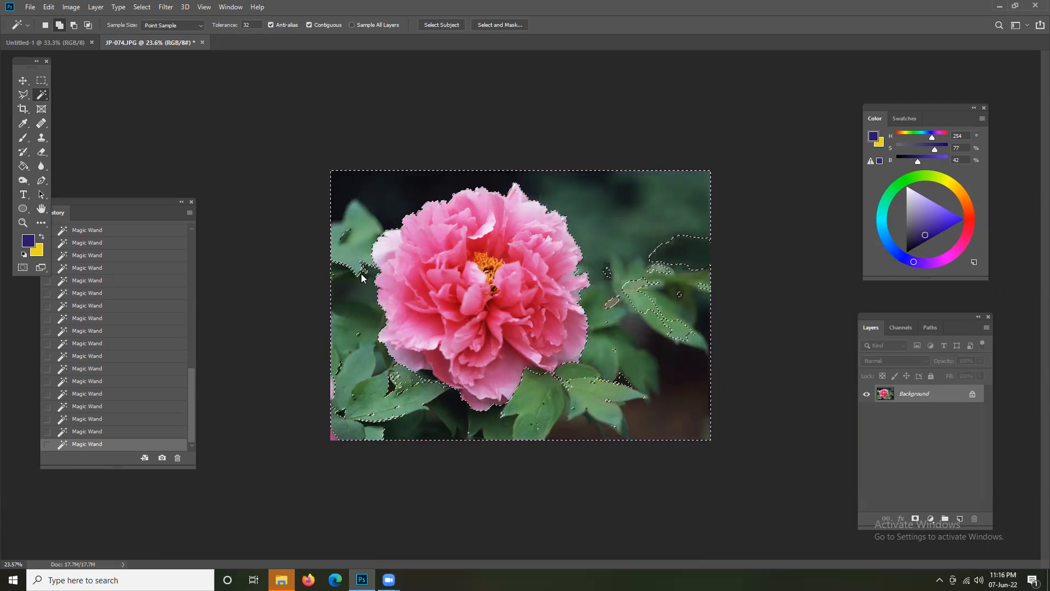
{"action": "left_click", "coordinate": [651, 313]}
{"action": "left_click", "coordinate": [680, 244]}
{"action": "left_click", "coordinate": [641, 284]}
{"action": "left_click", "coordinate": [684, 343]}
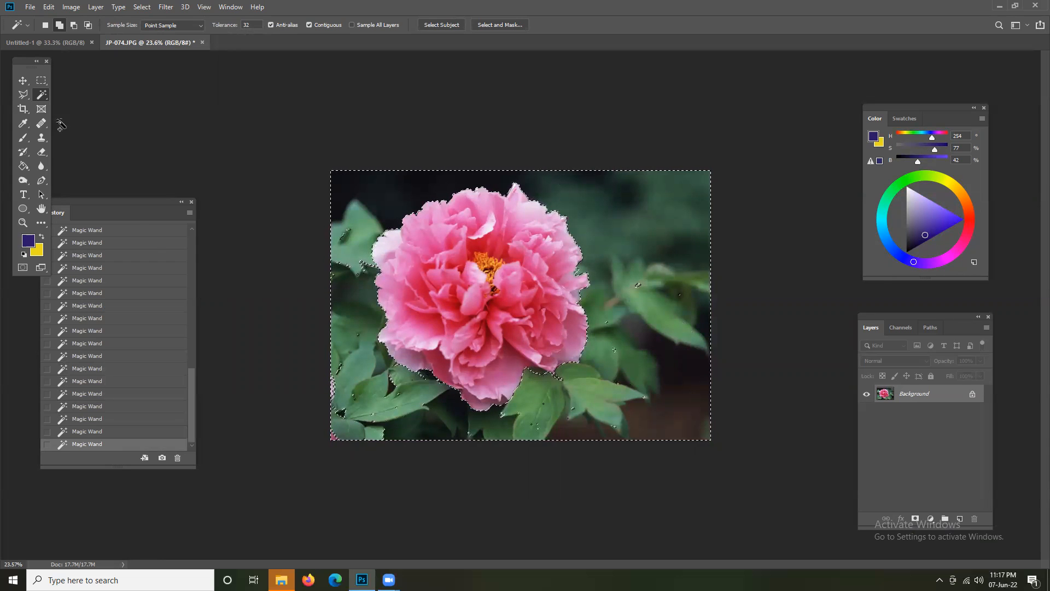
Add the leftover unselected specks in the leaves around the flower to the selection with the Lasso tool.
{"action": "left_click", "coordinate": [25, 97]}
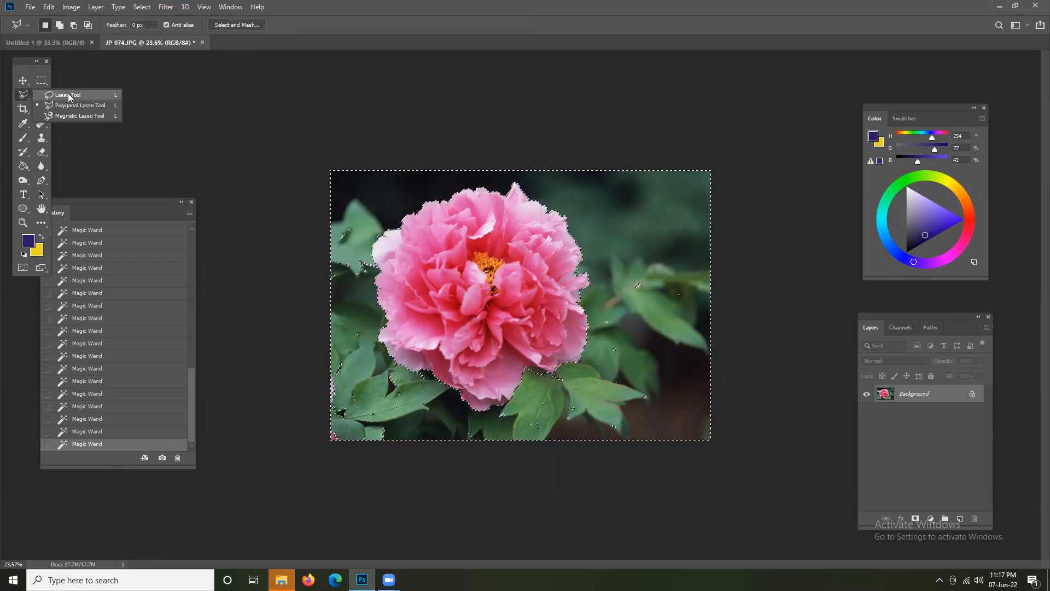
{"action": "left_click", "coordinate": [68, 96]}
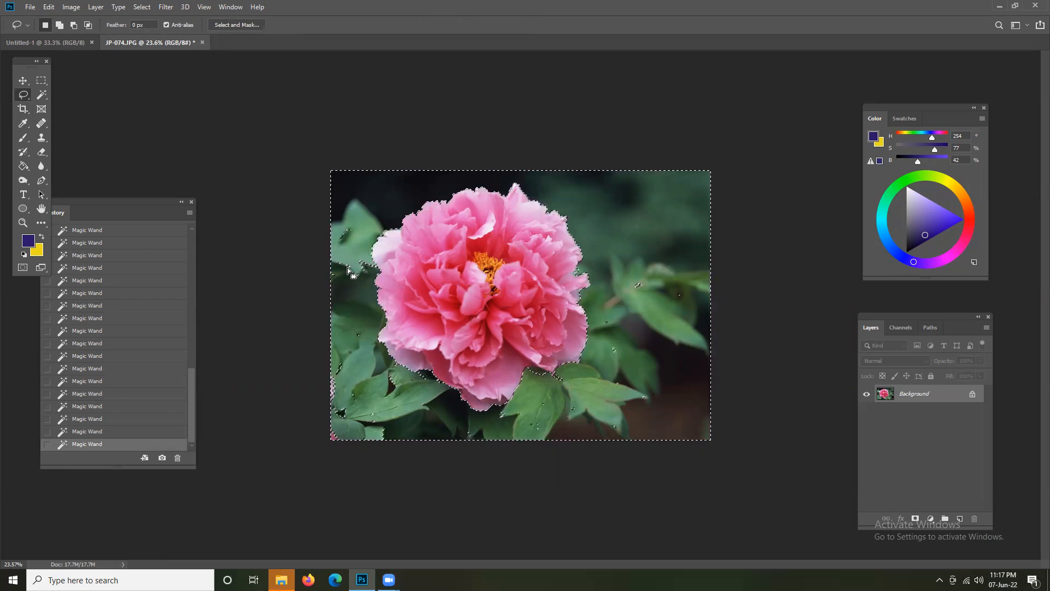
{"action": "mouse_move", "coordinate": [334, 263]}
{"action": "left_mouse_down"}
{"action": "mouse_move", "coordinate": [323, 258]}
{"action": "mouse_move", "coordinate": [346, 215]}
{"action": "left_mouse_up"}
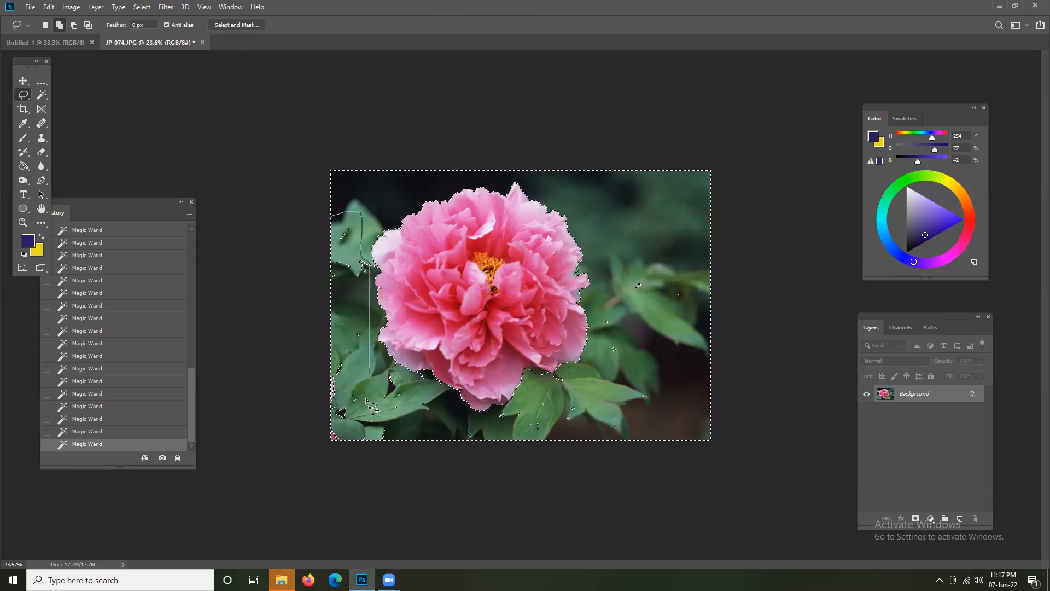
{"action": "left_click_drag", "start_coordinate": [277, 331], "coordinate": [264, 272]}
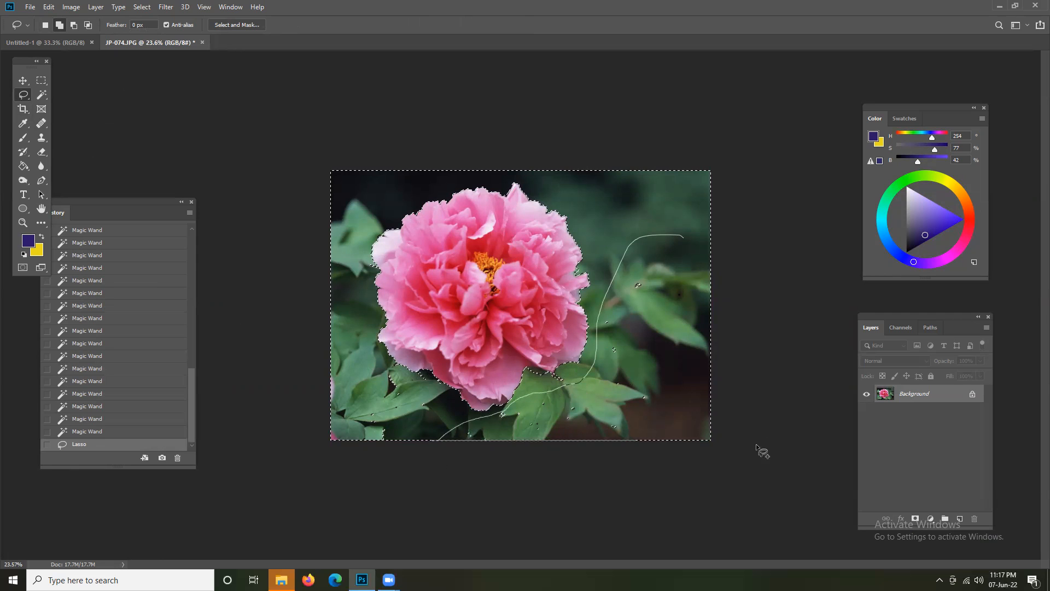
{"action": "left_click_drag", "start_coordinate": [732, 257], "coordinate": [605, 340]}
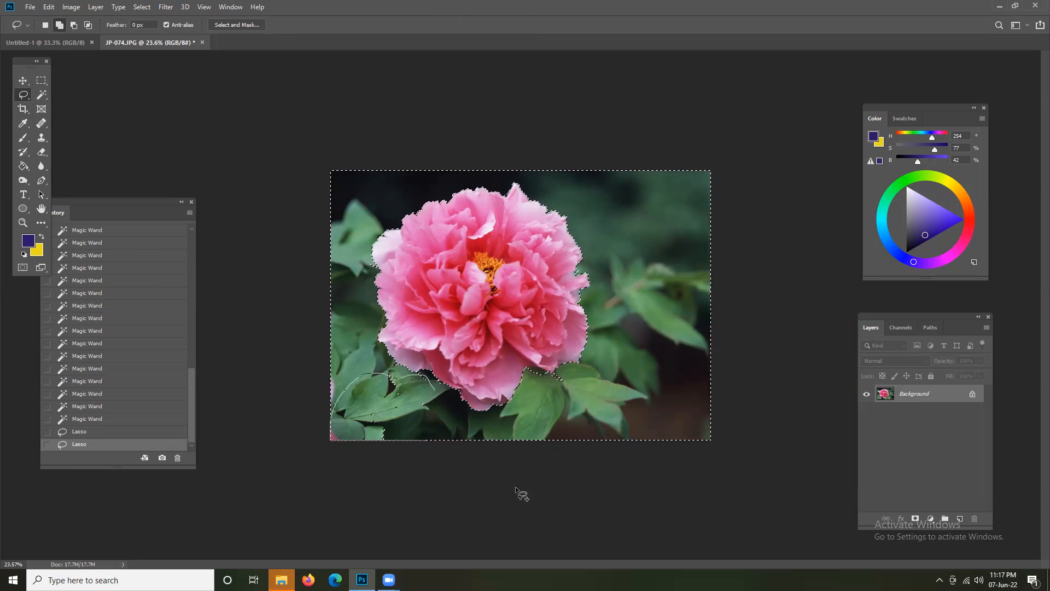
{"action": "left_click_drag", "start_coordinate": [570, 467], "coordinate": [560, 464]}
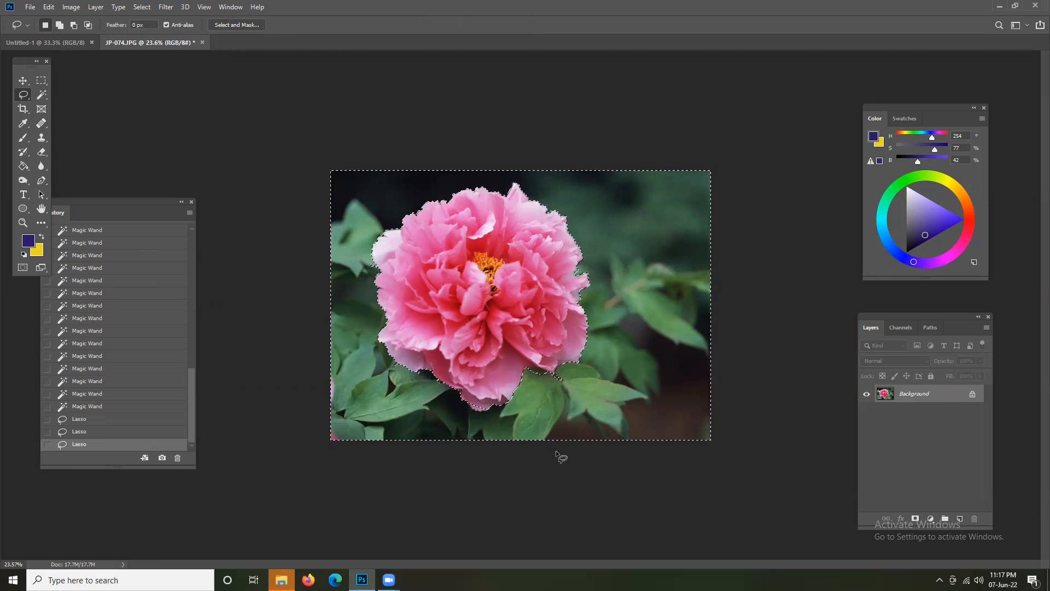
Undo the last lasso addition and lasso the leftover spots among the lower-left leaves into the selection again.
{"action": "key", "text": "ctrl+z"}
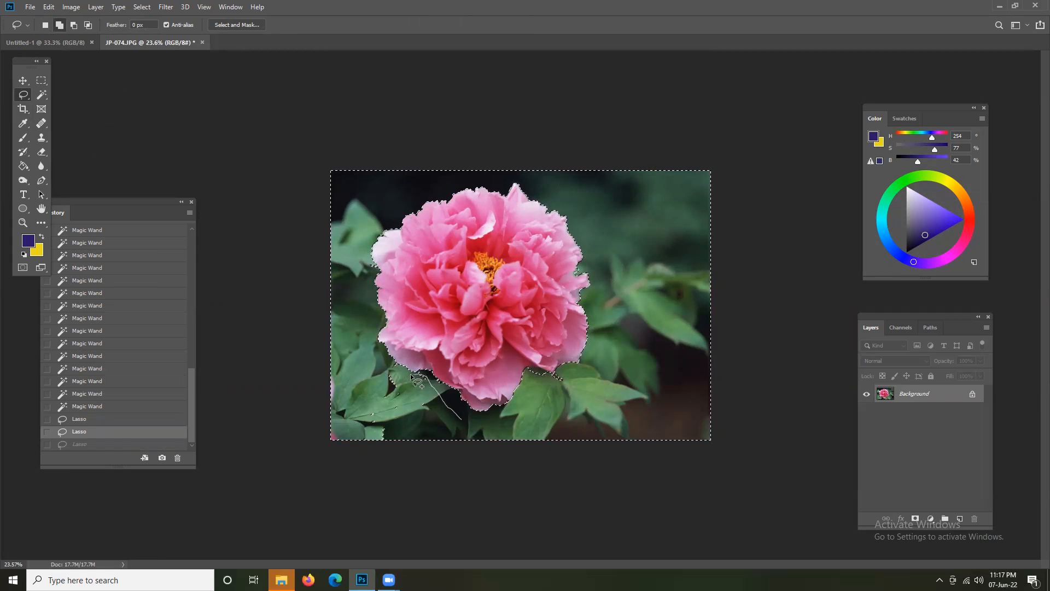
{"action": "key", "text": "ctrl+shift+z"}
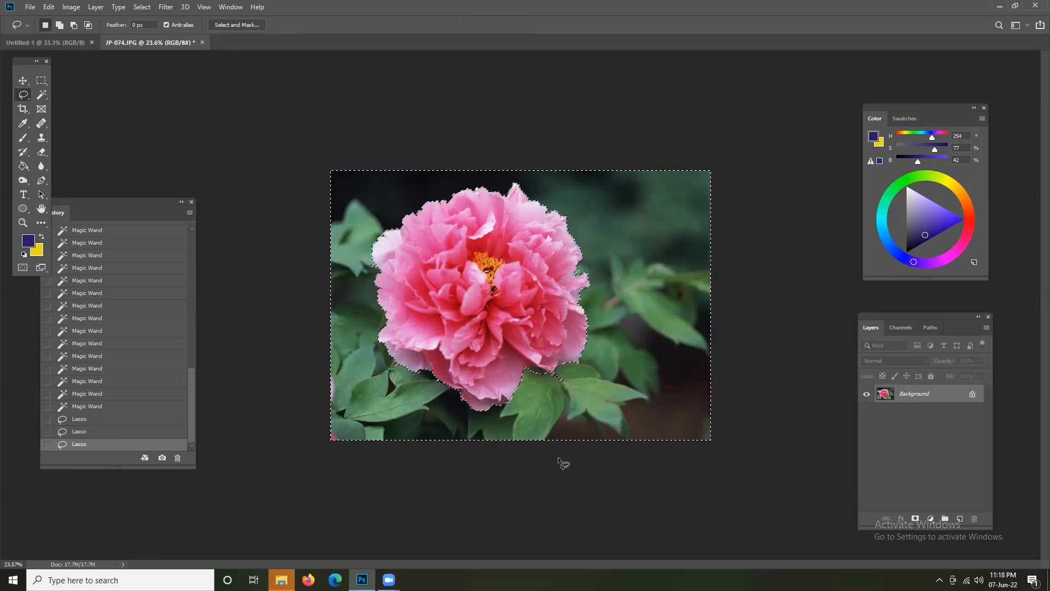
{"action": "key", "text": "shift"}
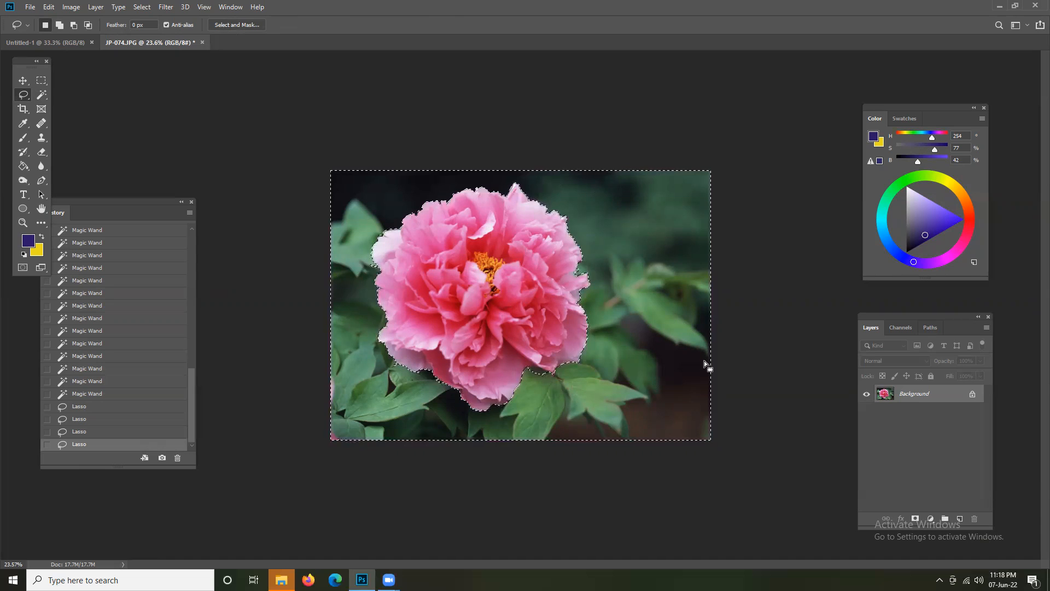
Invert the selection from the background to the flower and add a layer mask from it.
{"action": "left_click", "coordinate": [141, 6]}
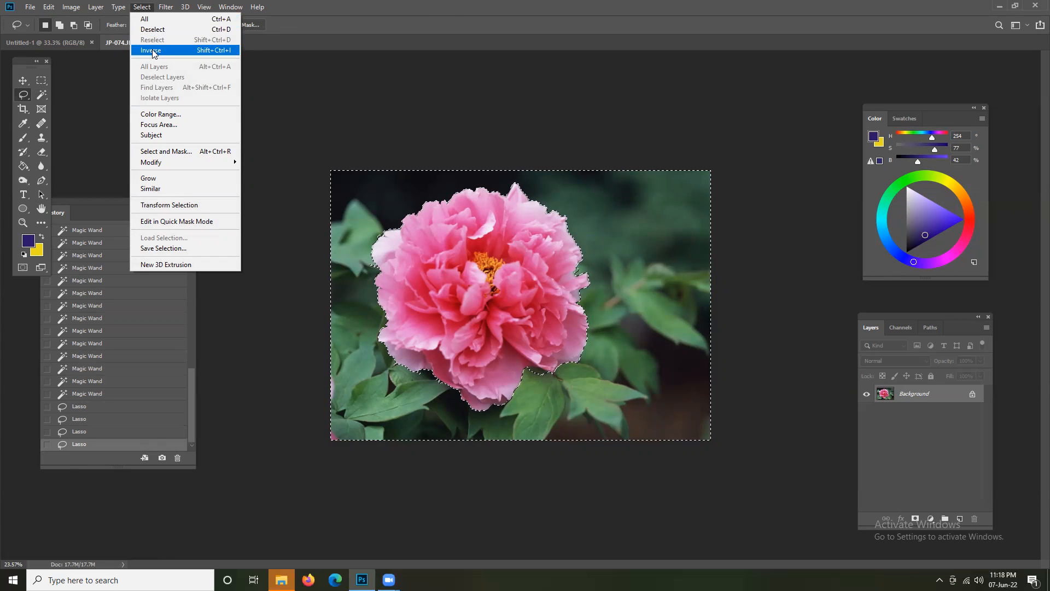
{"action": "left_click", "coordinate": [213, 51]}
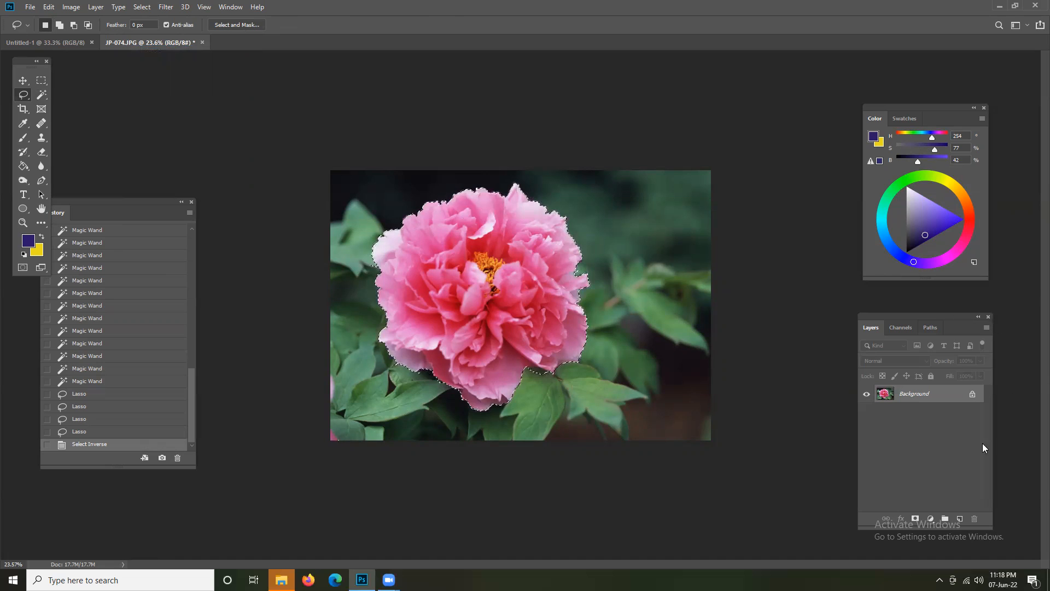
{"action": "left_click", "coordinate": [915, 519]}
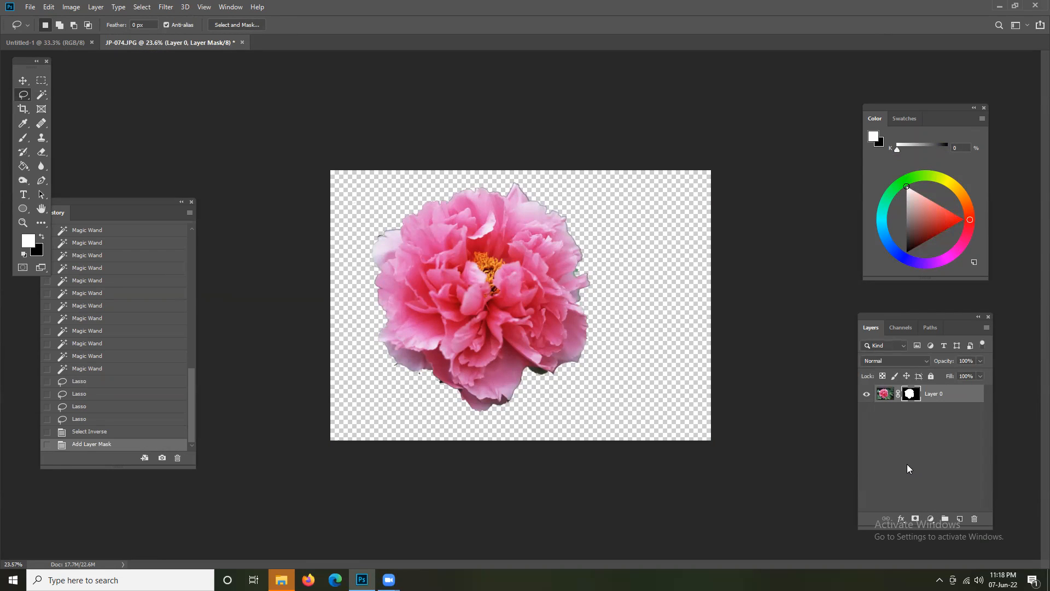
Undo the layer mask and deselect the flower.
{"action": "key", "text": "ctrl+z"}
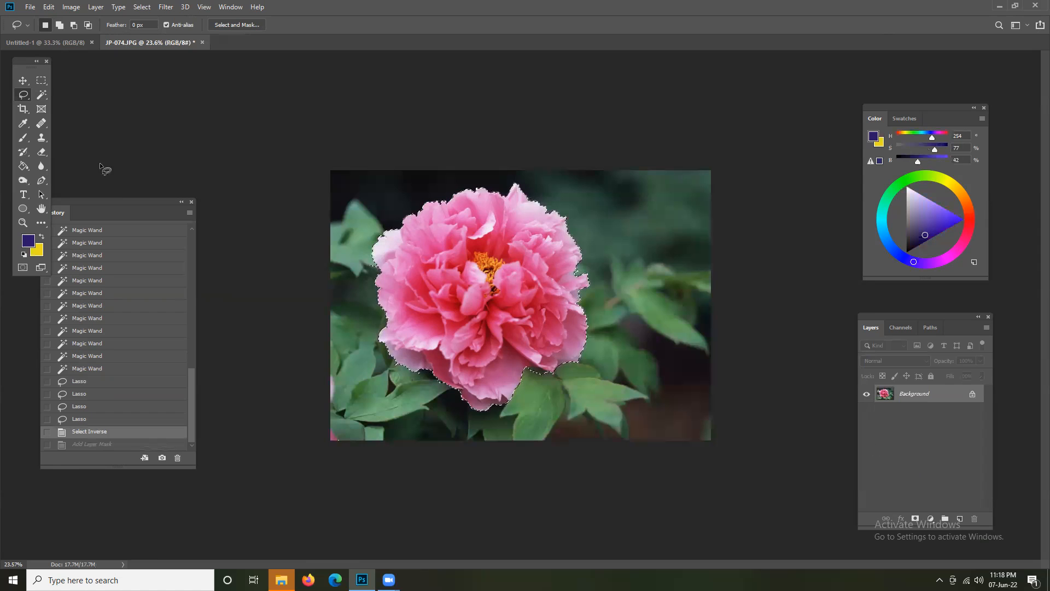
{"action": "left_click", "coordinate": [45, 91]}
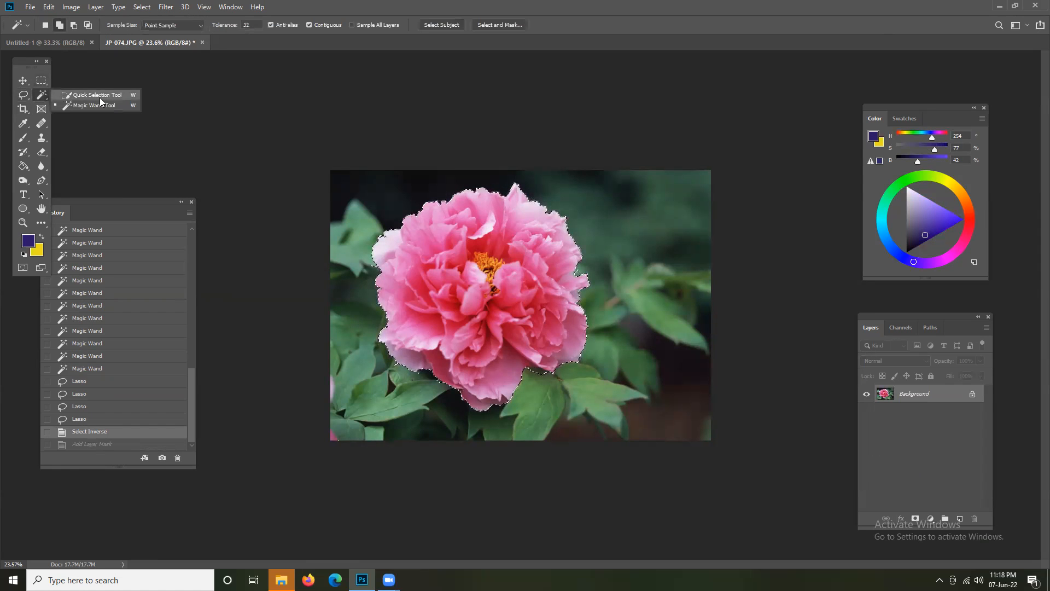
{"action": "left_click", "coordinate": [99, 97]}
{"action": "left_click", "coordinate": [23, 95]}
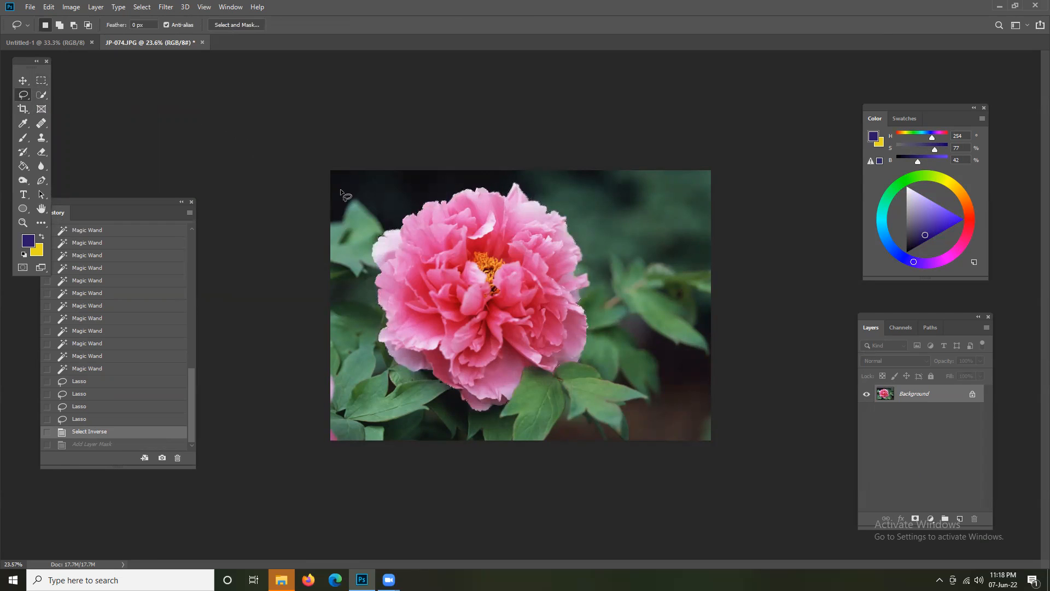
{"action": "key", "text": "ctrl+d"}
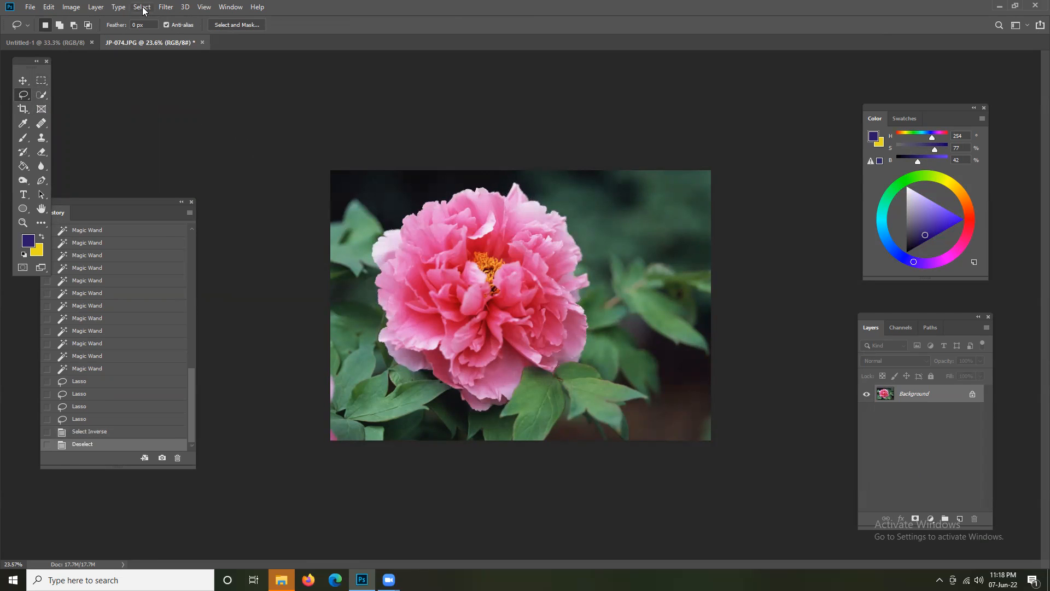
Select the flower automatically with the Select Subject command, and deselect it again.
{"action": "left_click", "coordinate": [142, 7]}
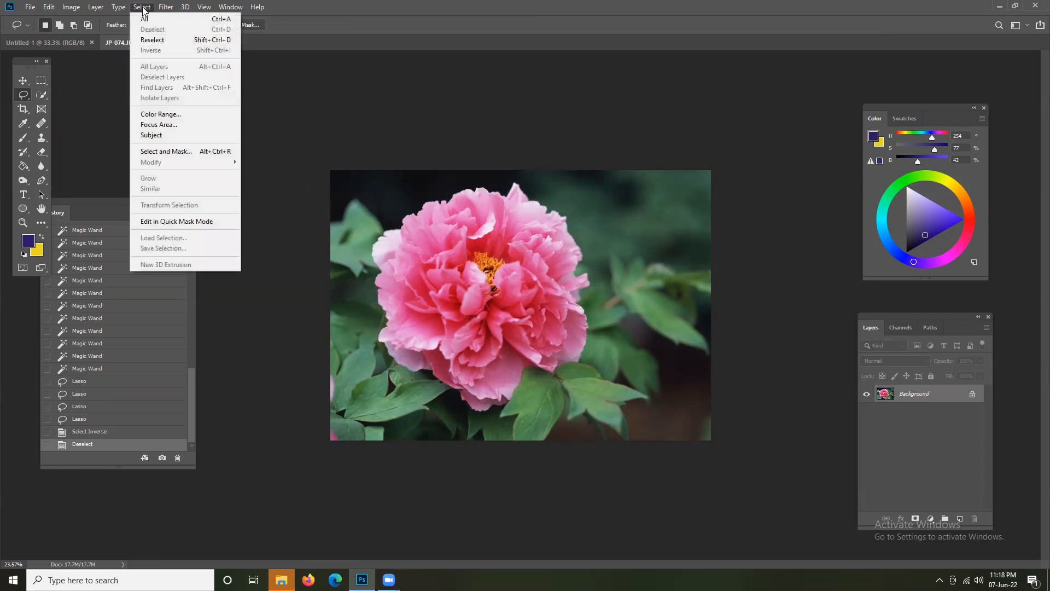
{"action": "left_click", "coordinate": [158, 136]}
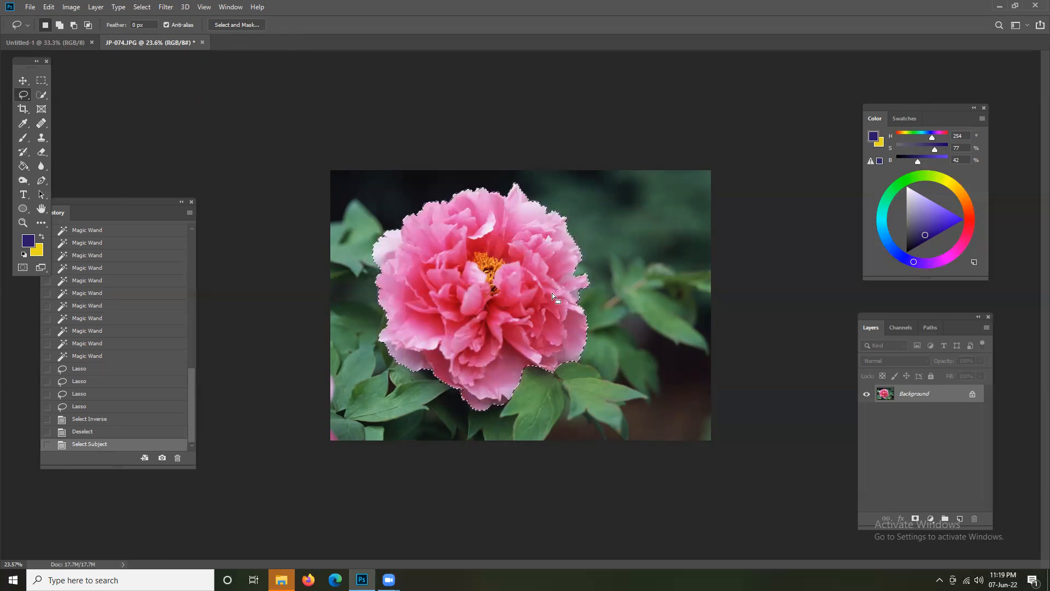
{"action": "left_click", "coordinate": [142, 6]}
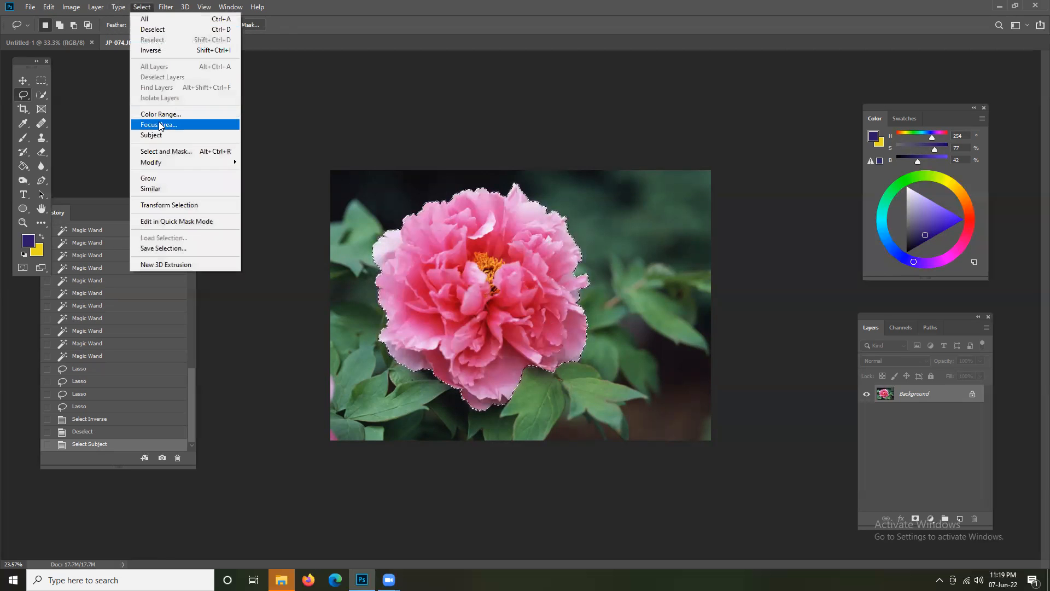
{"action": "left_click", "coordinate": [336, 135]}
{"action": "left_click", "coordinate": [361, 189]}
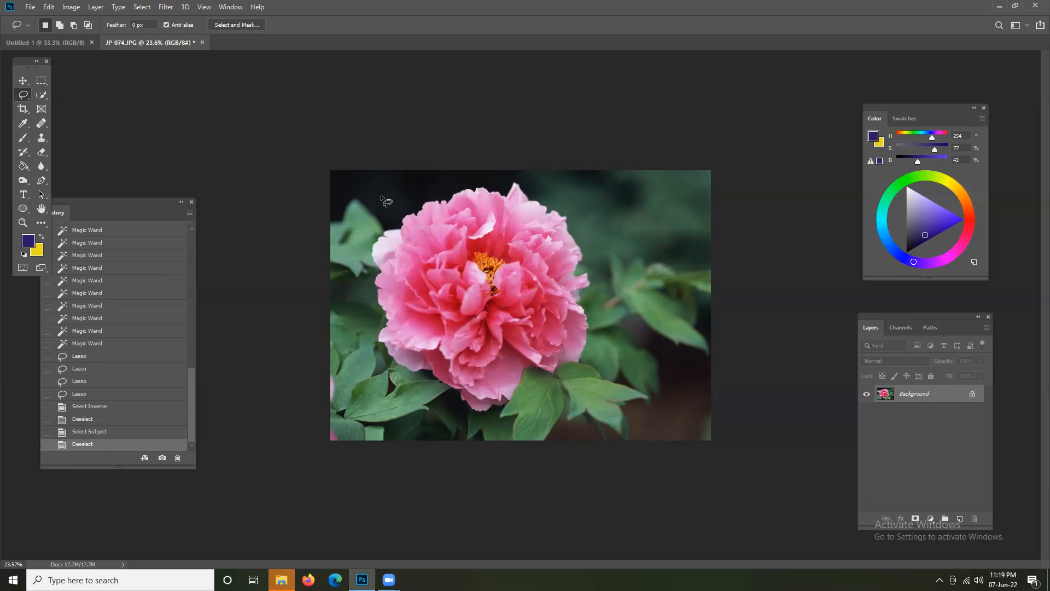
Mask out the background with Focus Area, using an in-focus range of 5.57 and output to a layer mask.
{"action": "left_click", "coordinate": [141, 7]}
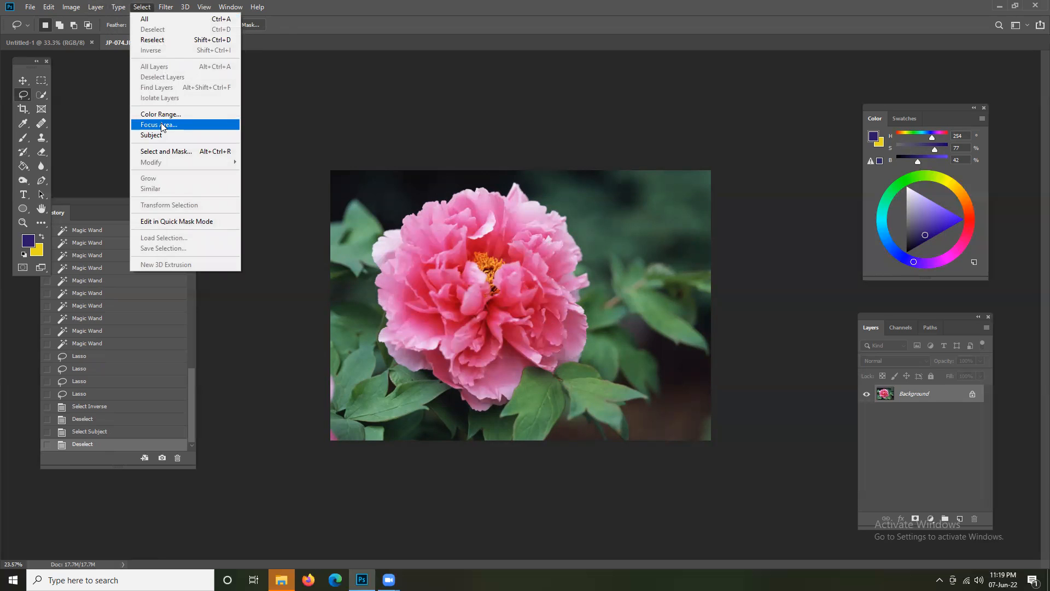
{"action": "left_click", "coordinate": [162, 125]}
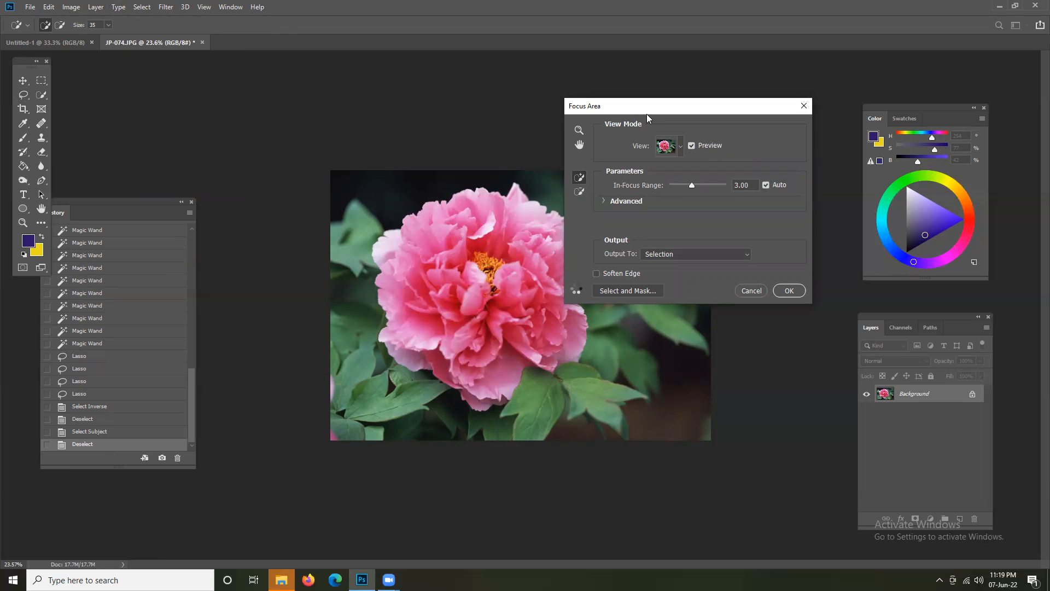
{"action": "left_click_drag", "start_coordinate": [646, 112], "coordinate": [730, 93]}
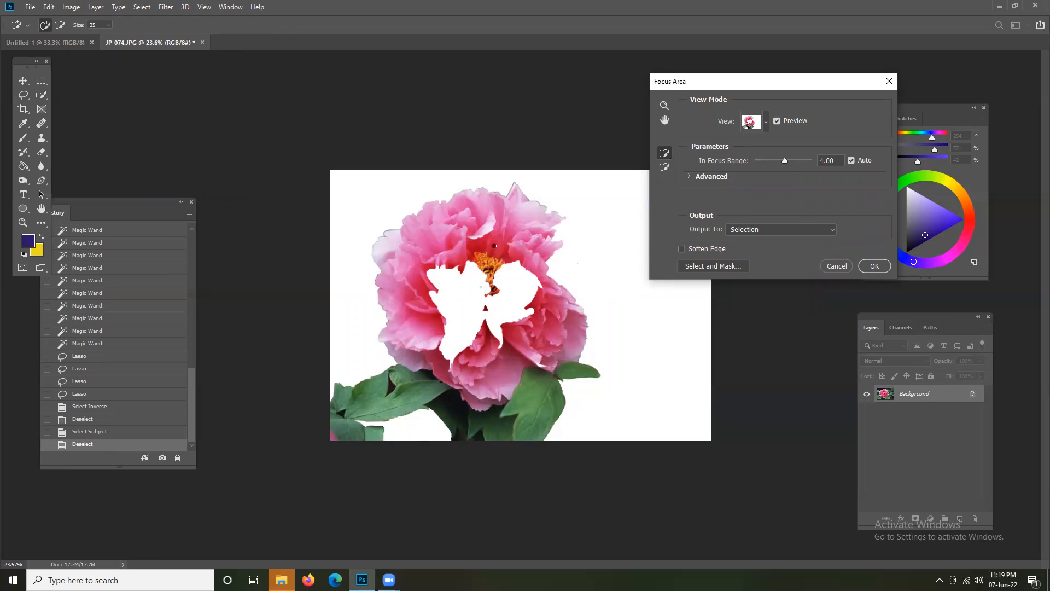
{"action": "left_click_drag", "start_coordinate": [788, 160], "coordinate": [796, 160]}
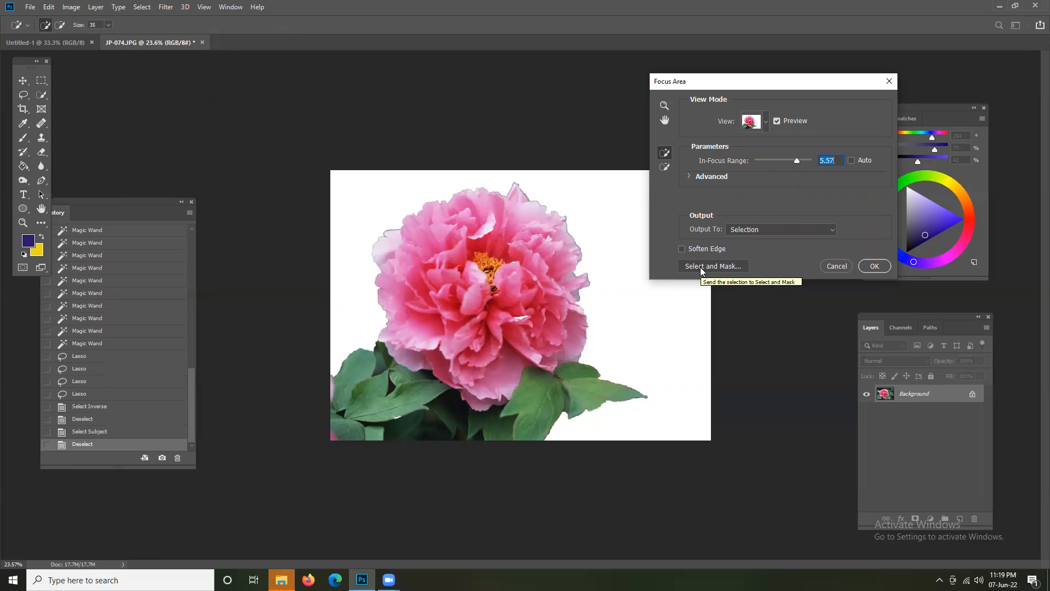
{"action": "left_click", "coordinate": [771, 230]}
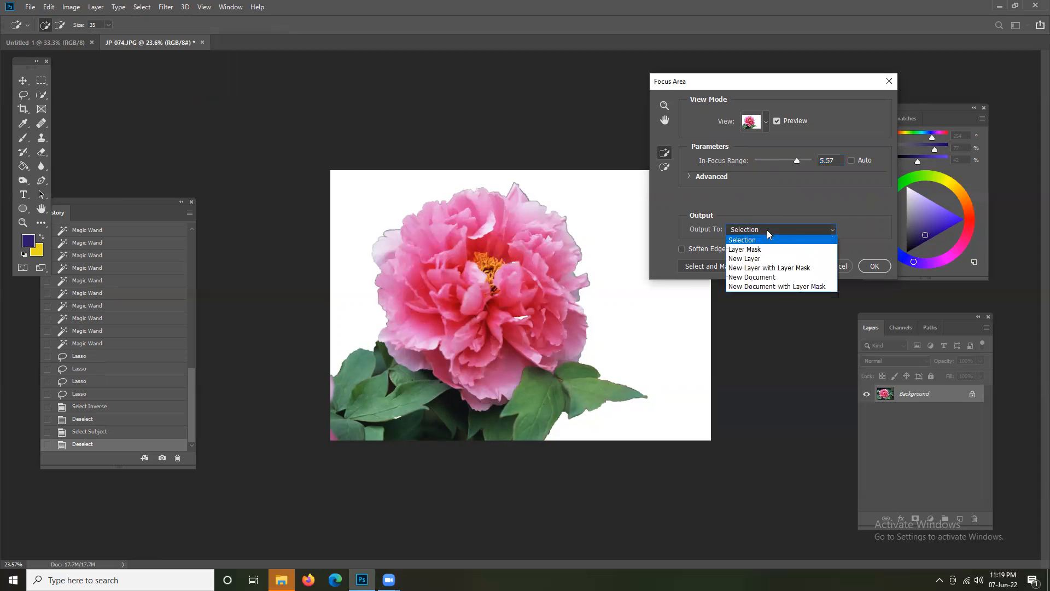
{"action": "left_click", "coordinate": [744, 250]}
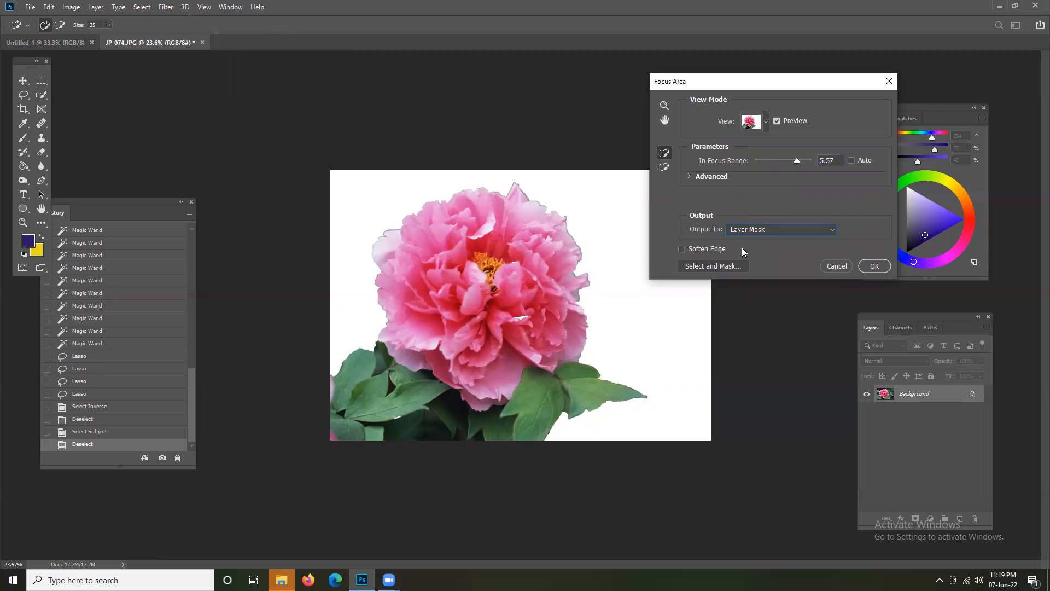
{"action": "left_click", "coordinate": [871, 264]}
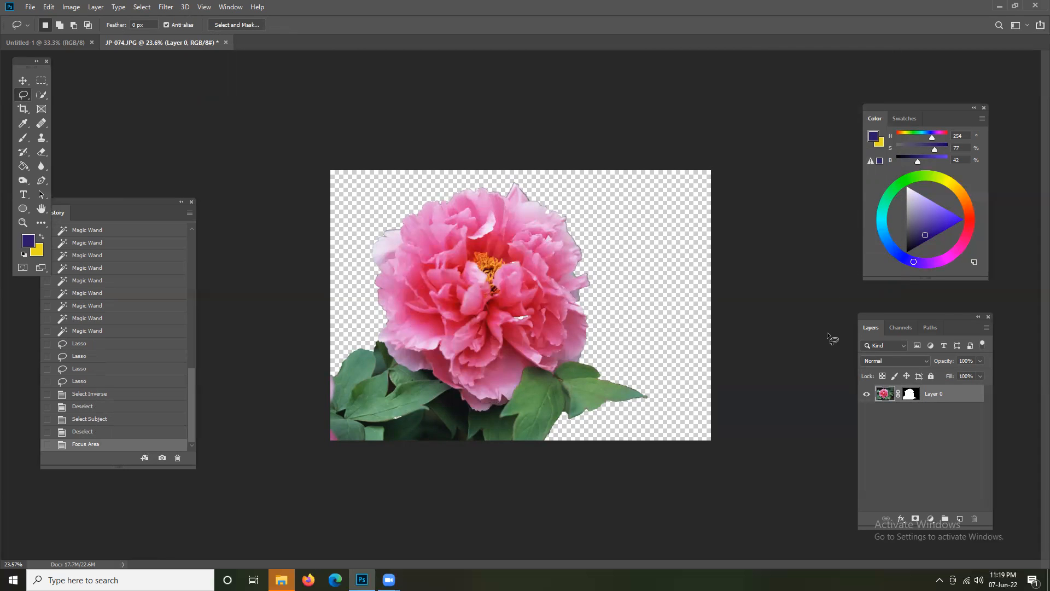
Refine the flower's layer mask in Select and Mask by slightly raising the edge detection radius and shifting the edge inward.
{"action": "left_click", "coordinate": [911, 394]}
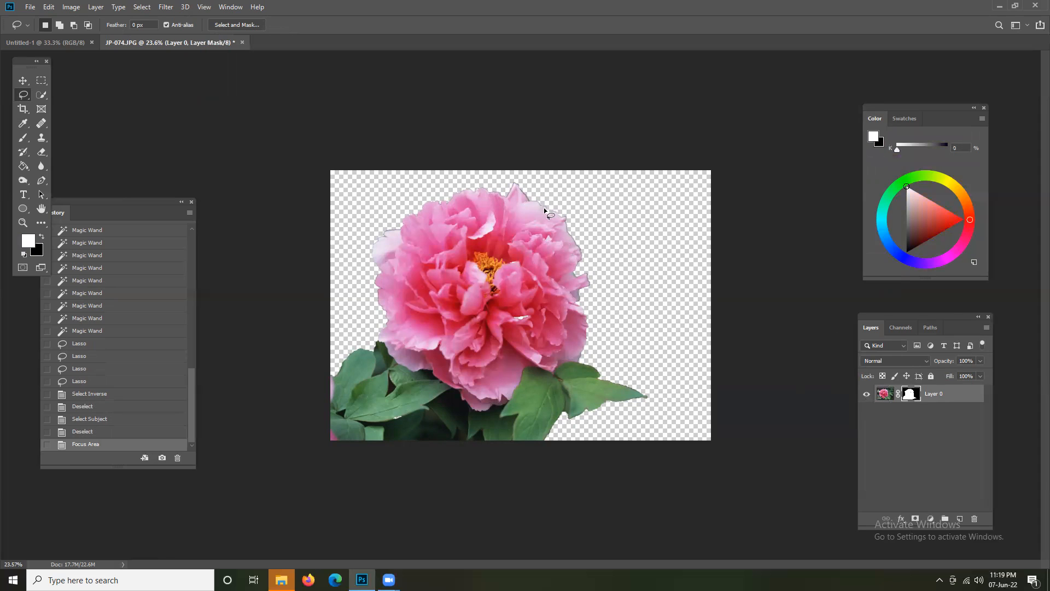
{"action": "left_click", "coordinate": [225, 25]}
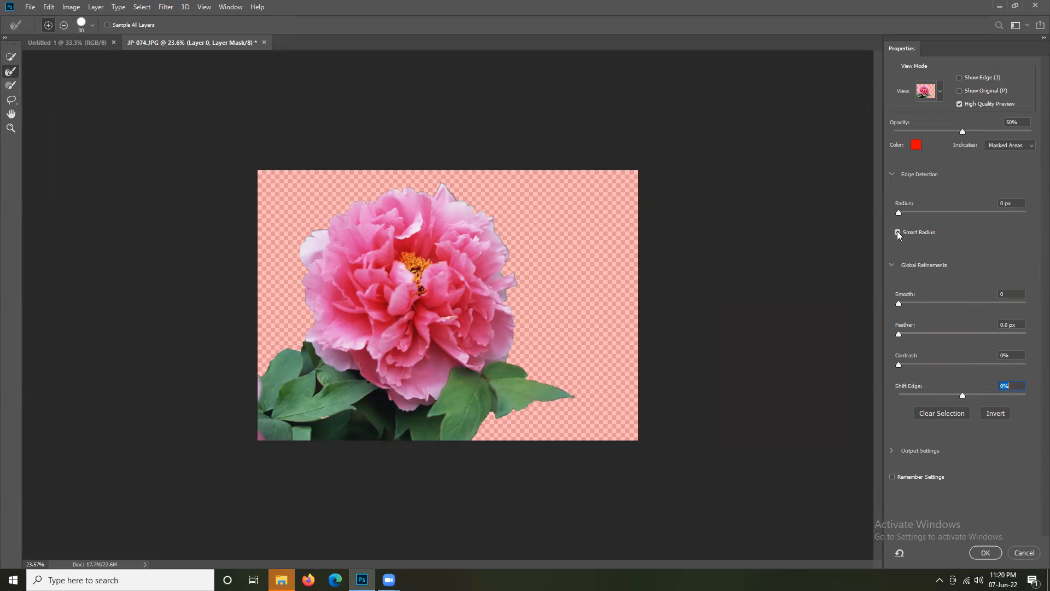
{"action": "left_click_drag", "start_coordinate": [906, 212], "coordinate": [911, 212]}
{"action": "left_click_drag", "start_coordinate": [951, 396], "coordinate": [921, 396]}
{"action": "left_click", "coordinate": [987, 553]}
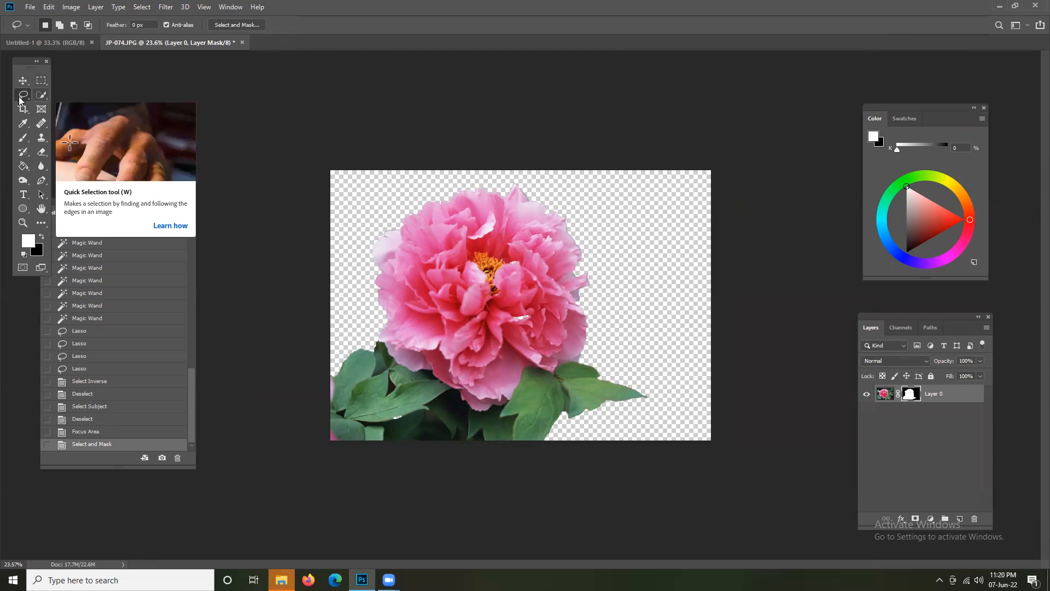
{"action": "left_click", "coordinate": [41, 81]}
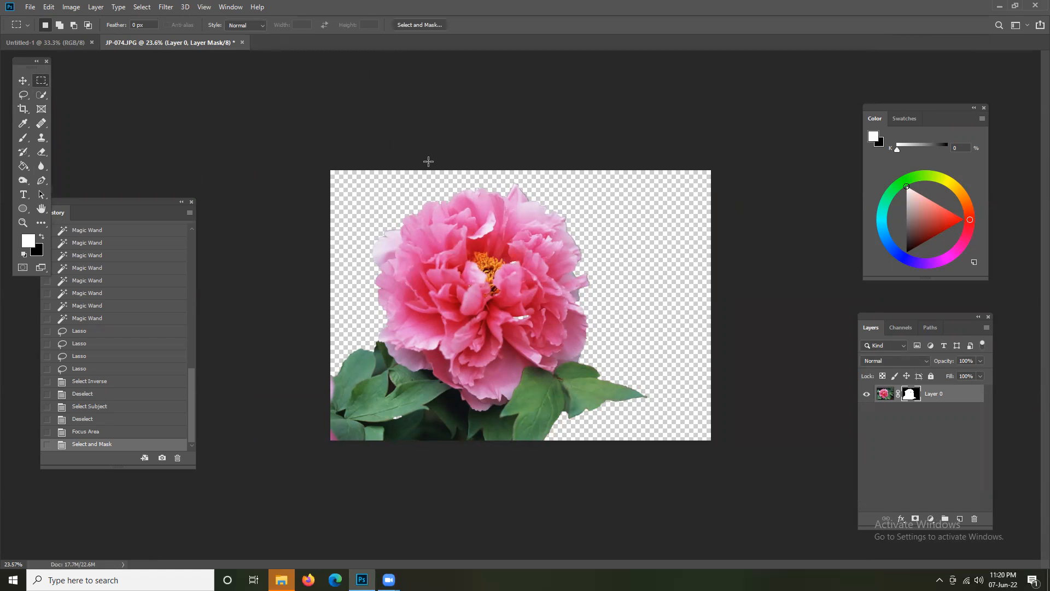
{"action": "left_click", "coordinate": [24, 94]}
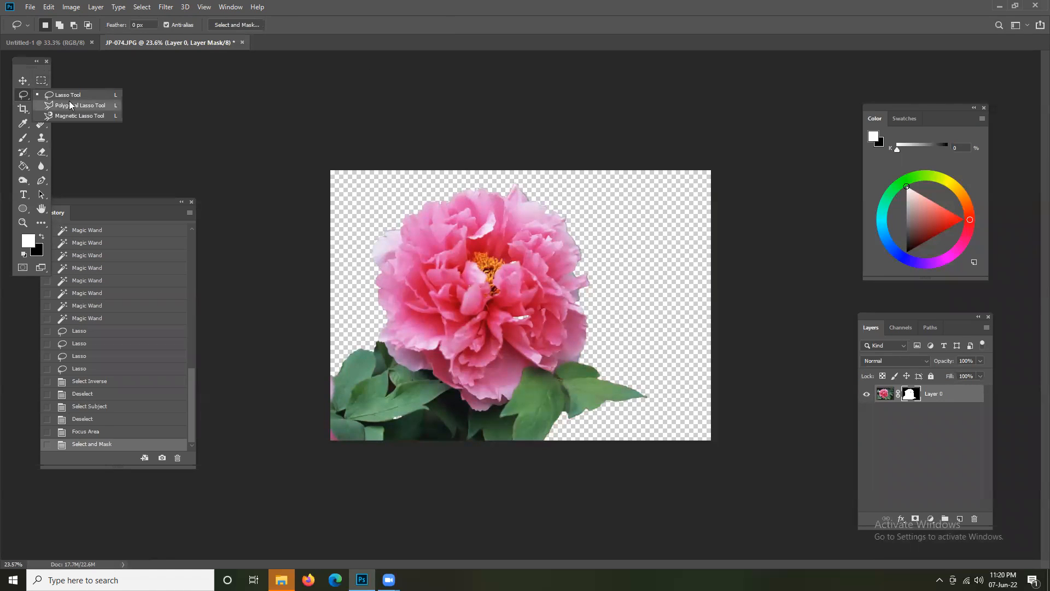
{"action": "left_click", "coordinate": [23, 95]}
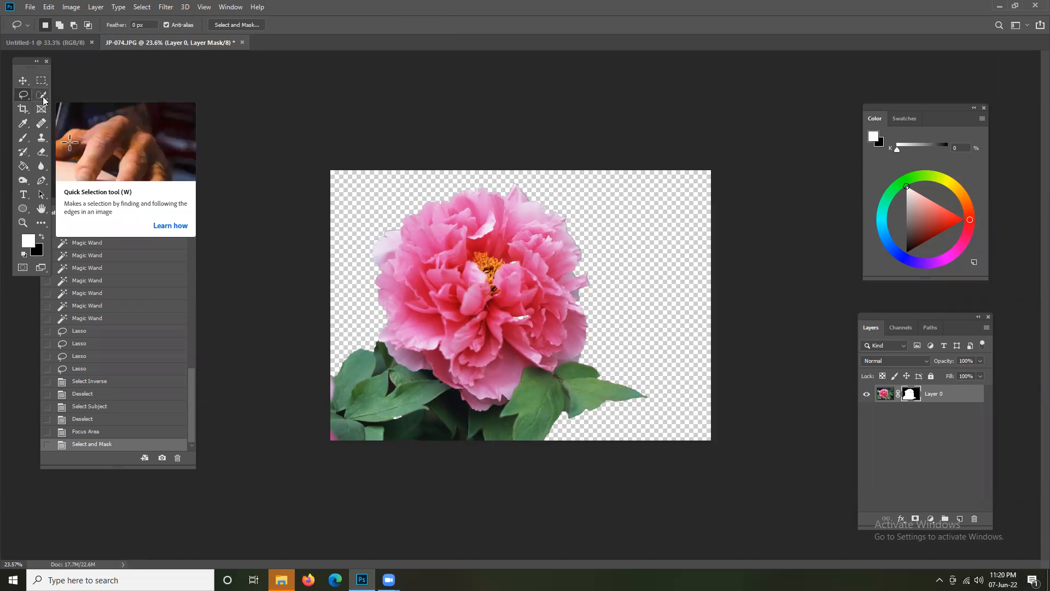
{"action": "left_click", "coordinate": [40, 81]}
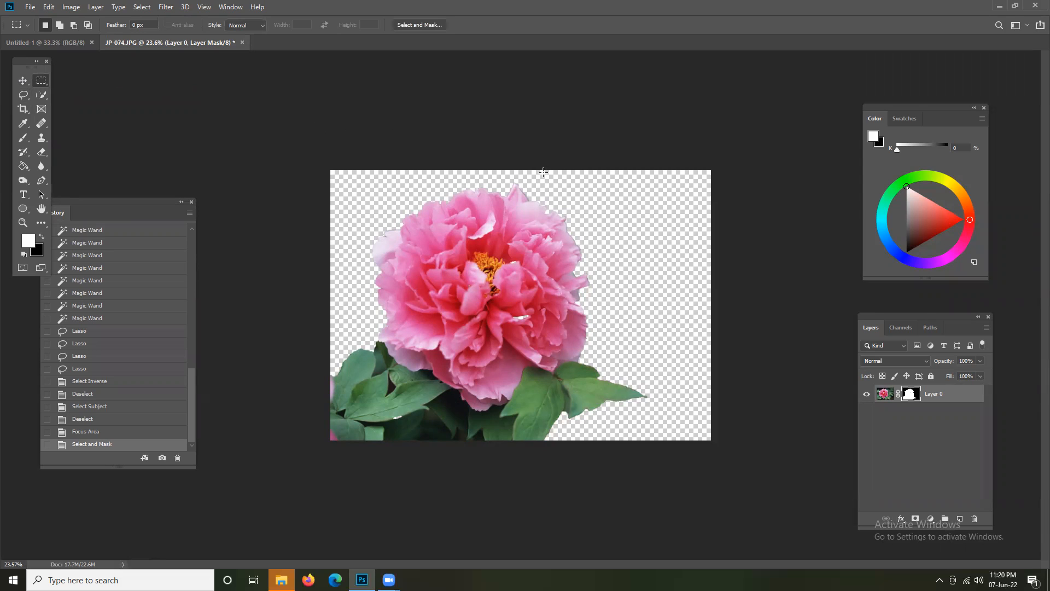
Undo the Select and Mask refinement and the Focus Area layer mask.
{"action": "key", "text": "ctrl+z"}
{"action": "key", "text": "ctrl+z"}
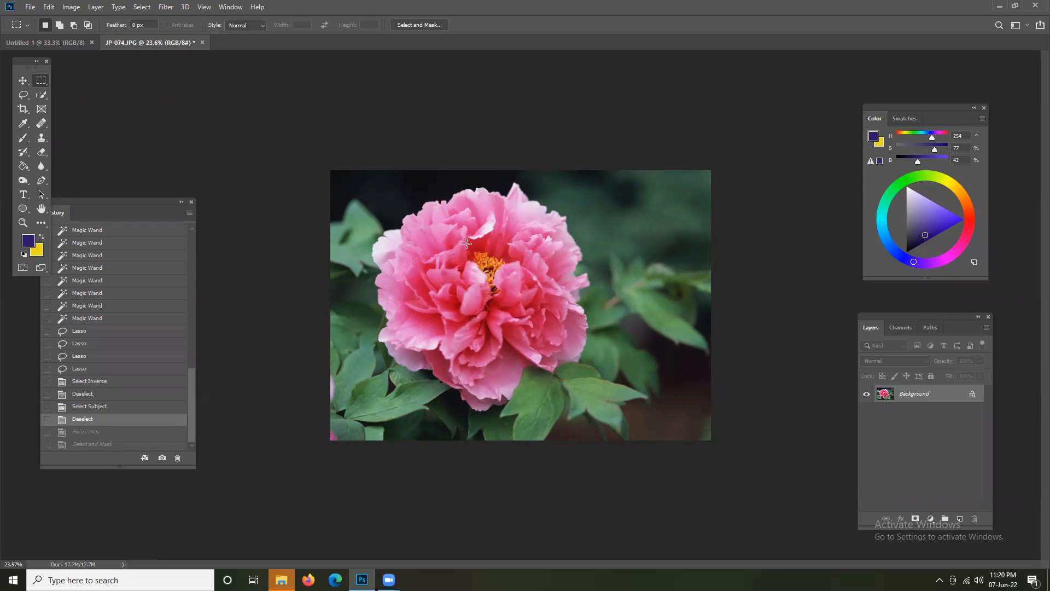
Select the whole pink flower with the Quick Selection tool, and deselect it again.
{"action": "left_click", "coordinate": [41, 95]}
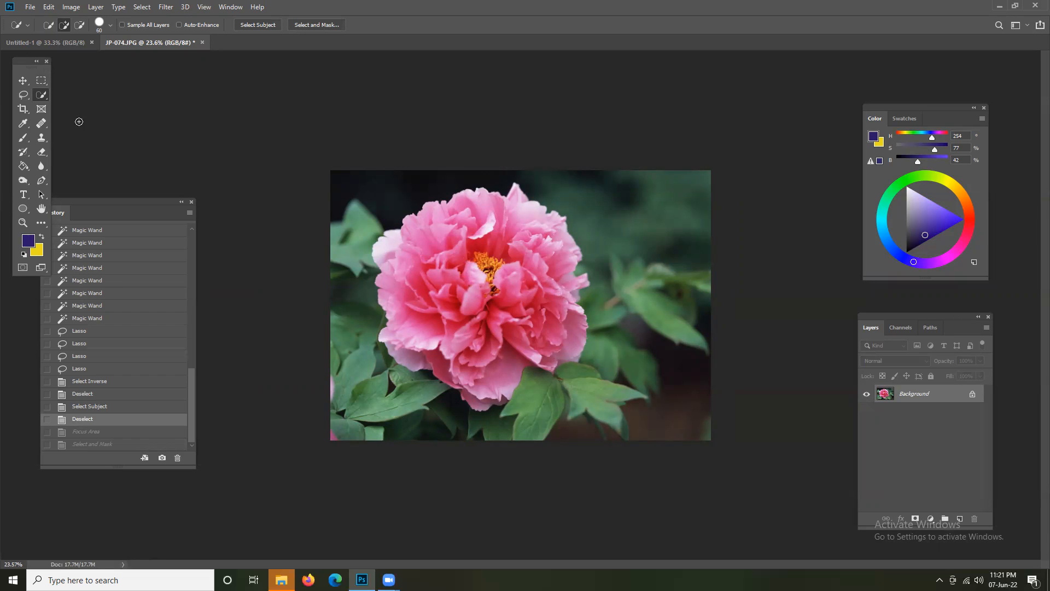
{"action": "mouse_move", "coordinate": [437, 280]}
{"action": "left_mouse_down"}
{"action": "mouse_move", "coordinate": [470, 263]}
{"action": "mouse_move", "coordinate": [433, 297]}
{"action": "mouse_move", "coordinate": [543, 289]}
{"action": "mouse_move", "coordinate": [544, 251]}
{"action": "mouse_move", "coordinate": [496, 217]}
{"action": "mouse_move", "coordinate": [409, 244]}
{"action": "mouse_move", "coordinate": [431, 320]}
{"action": "mouse_move", "coordinate": [408, 356]}
{"action": "mouse_move", "coordinate": [474, 367]}
{"action": "mouse_move", "coordinate": [476, 397]}
{"action": "mouse_move", "coordinate": [562, 318]}
{"action": "left_mouse_up"}
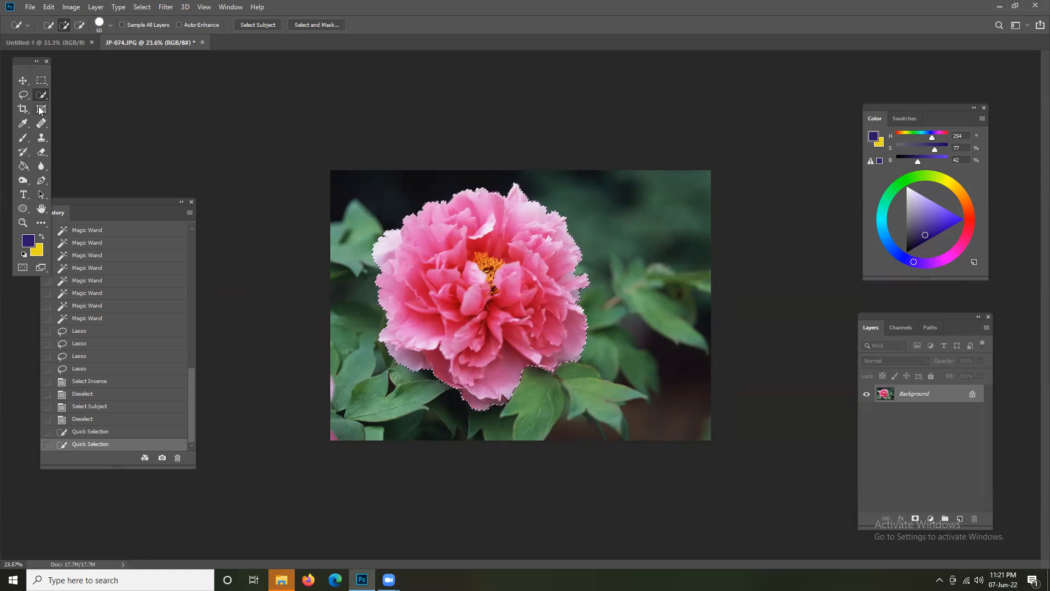
{"action": "left_click", "coordinate": [21, 96]}
{"action": "left_click", "coordinate": [80, 105]}
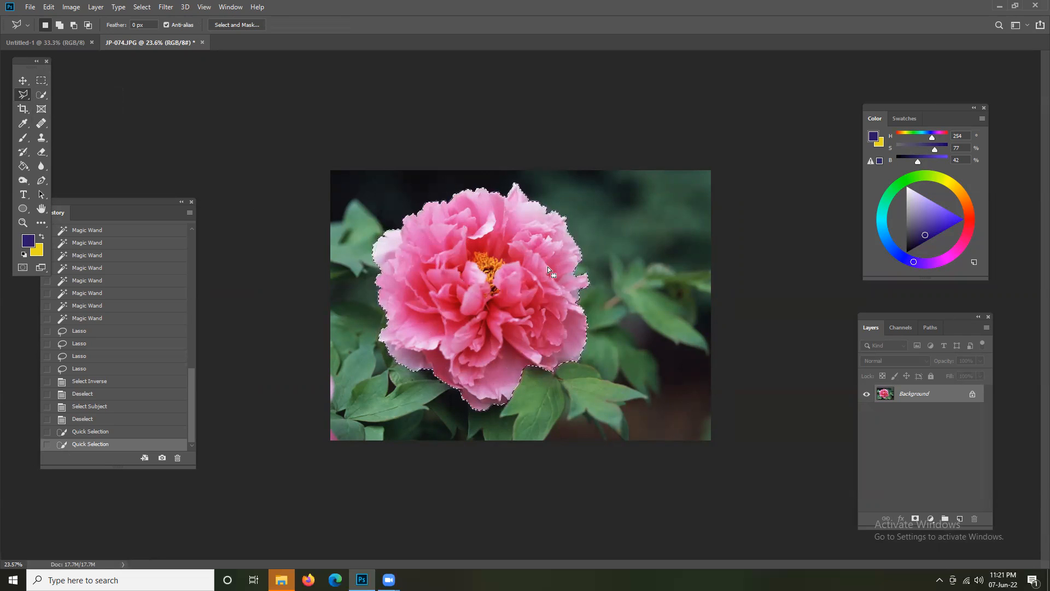
{"action": "left_click", "coordinate": [39, 83]}
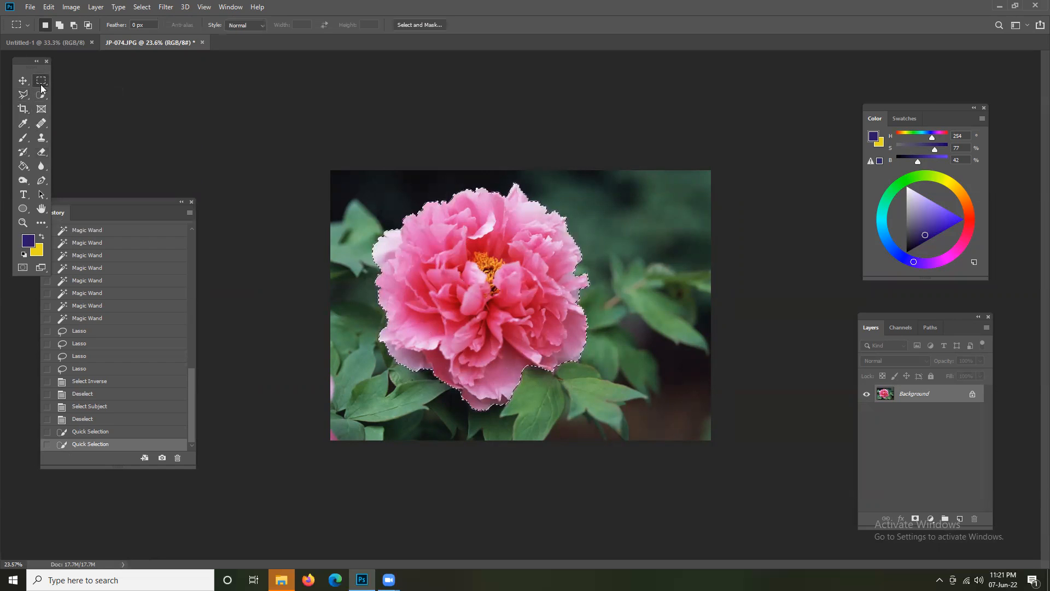
{"action": "left_click", "coordinate": [340, 221]}
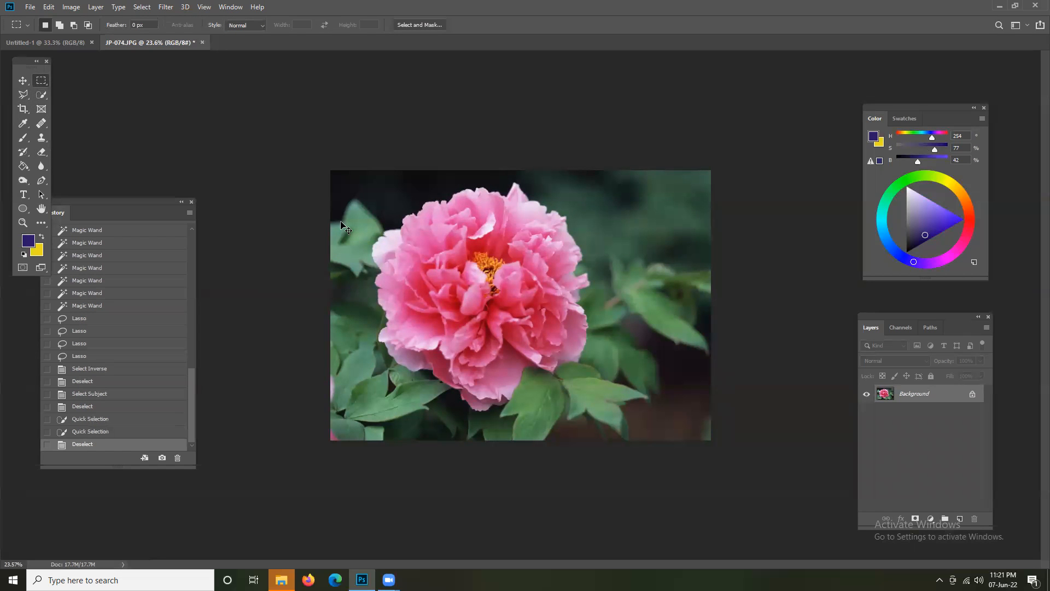
Open the tulip photo JP-034.JPG from the nature folder.
{"action": "key", "text": "ctrl+o"}
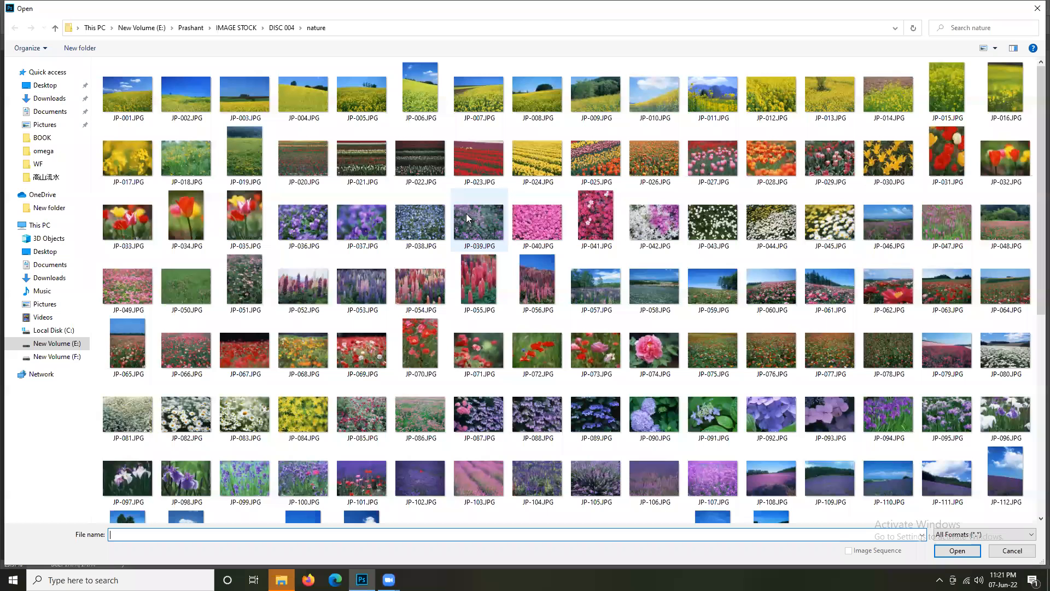
{"action": "double_click", "coordinate": [187, 210]}
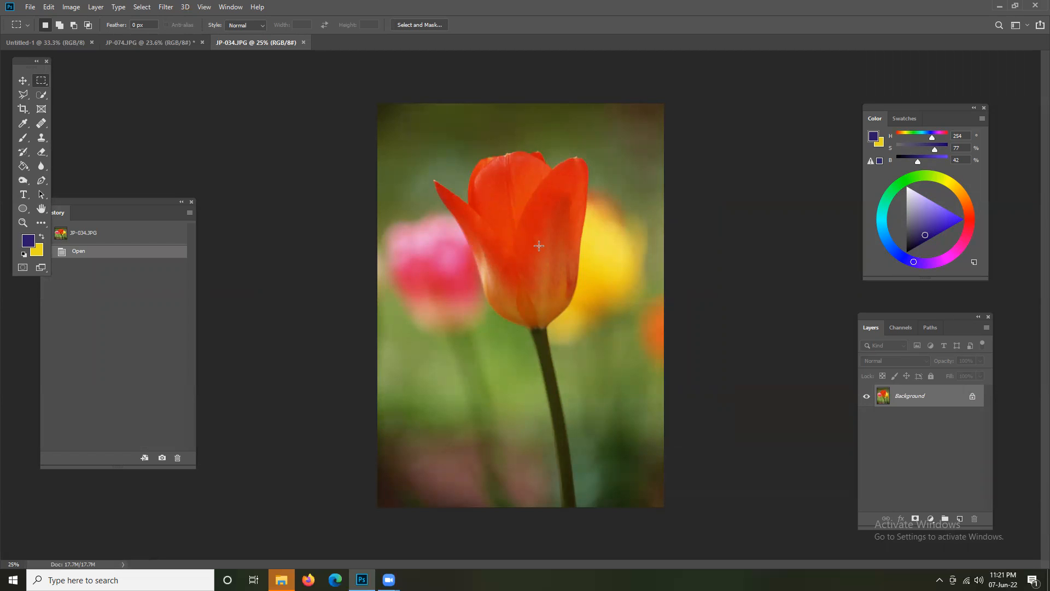
Trace the red tulip's upper outline with the Polygonal Lasso, from the pointed left petal's tip to the top of the right petal.
{"action": "left_click", "coordinate": [16, 94]}
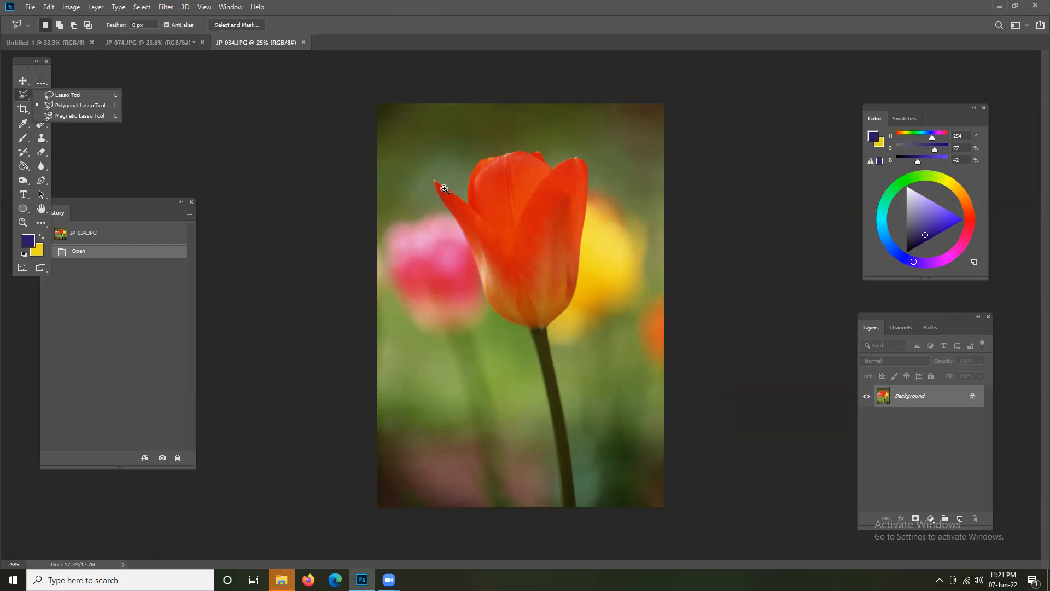
{"action": "left_click_drag", "start_coordinate": [444, 188], "coordinate": [513, 197]}
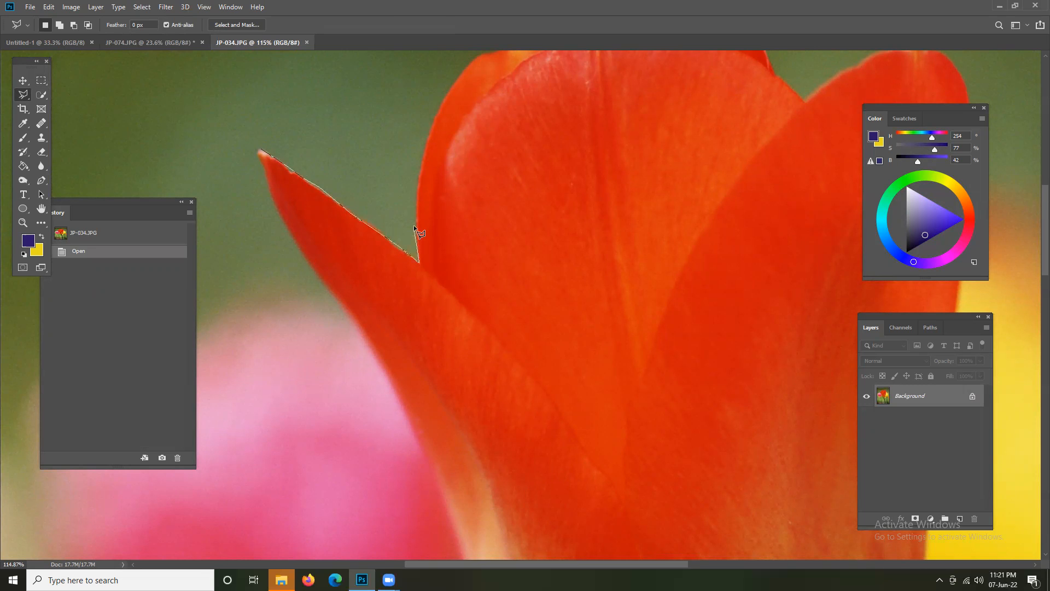
{"action": "left_click_drag", "start_coordinate": [418, 184], "coordinate": [386, 241]}
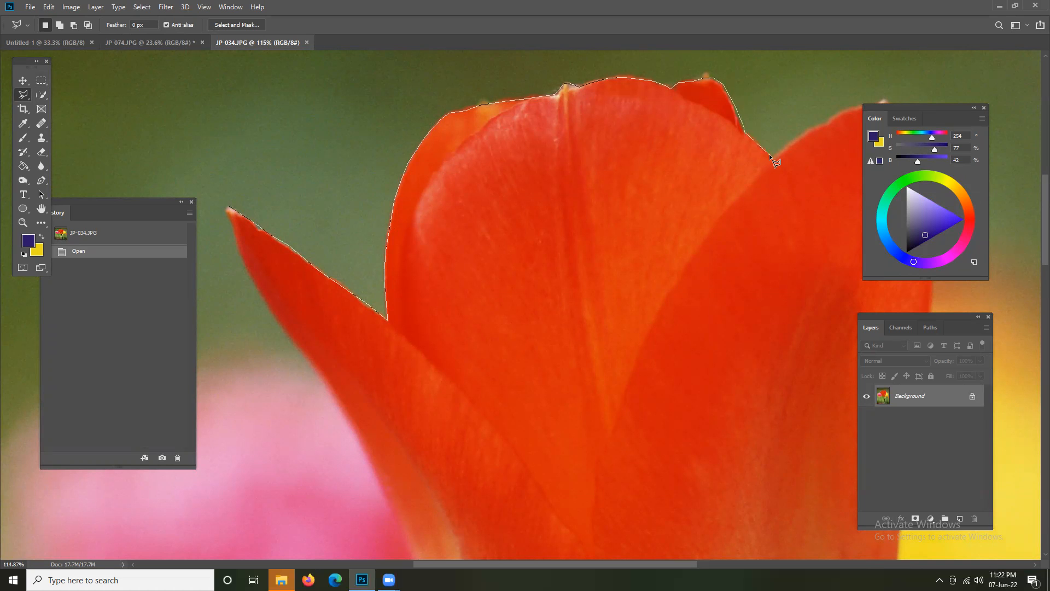
{"action": "left_click_drag", "start_coordinate": [791, 145], "coordinate": [730, 142]}
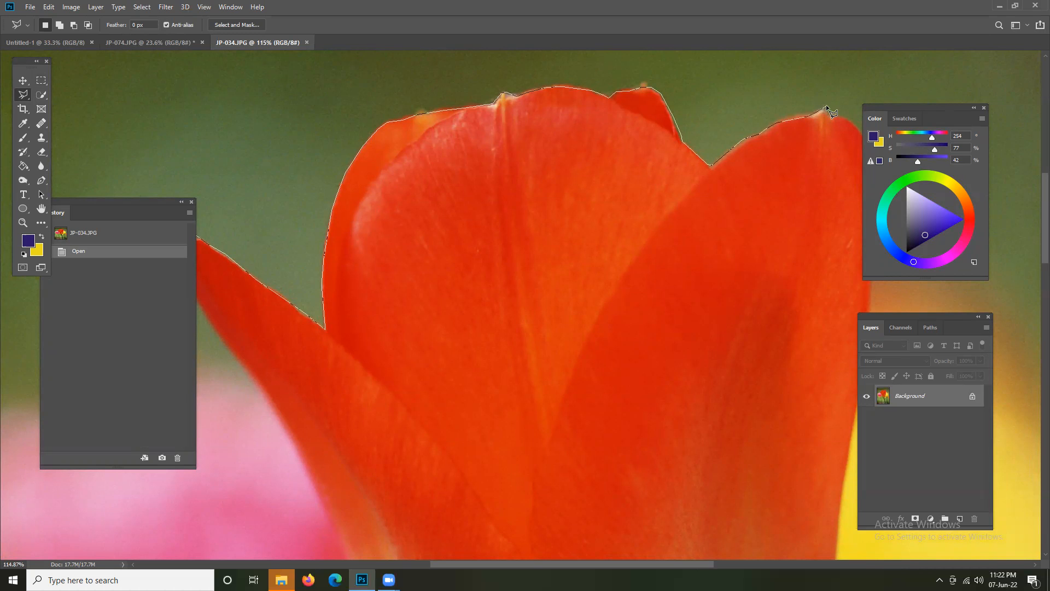
{"action": "left_click_drag", "start_coordinate": [847, 117], "coordinate": [723, 97]}
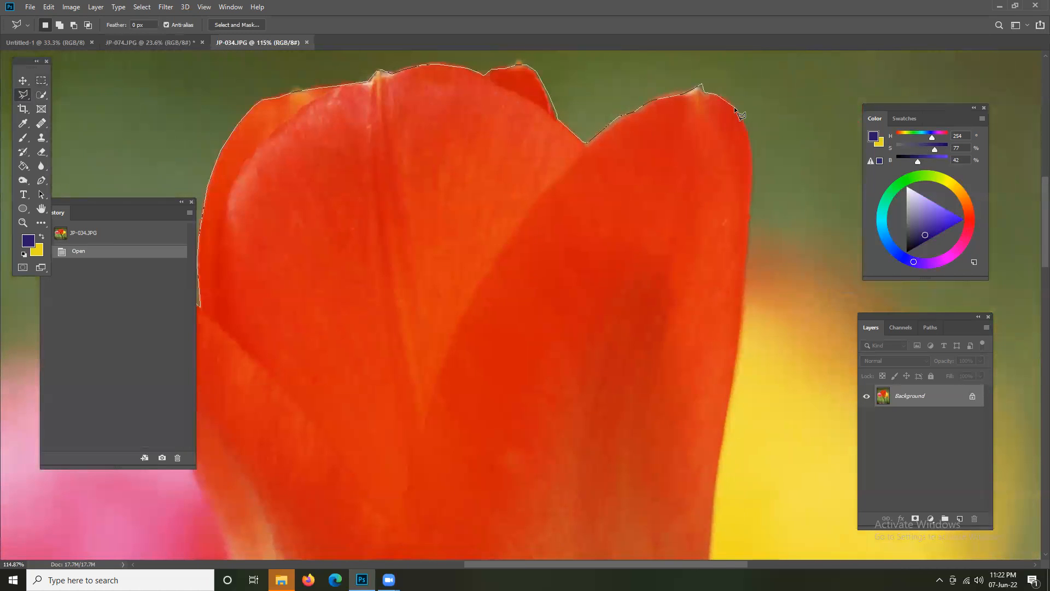
Continue the Polygonal Lasso outline down the tulip's right edge and around its base across the top of the stem.
{"action": "left_click", "coordinate": [753, 186]}
{"action": "scroll", "coordinate": [745, 271], "scroll_direction": "down", "scroll_amount": 3}
{"action": "left_click", "coordinate": [744, 253]}
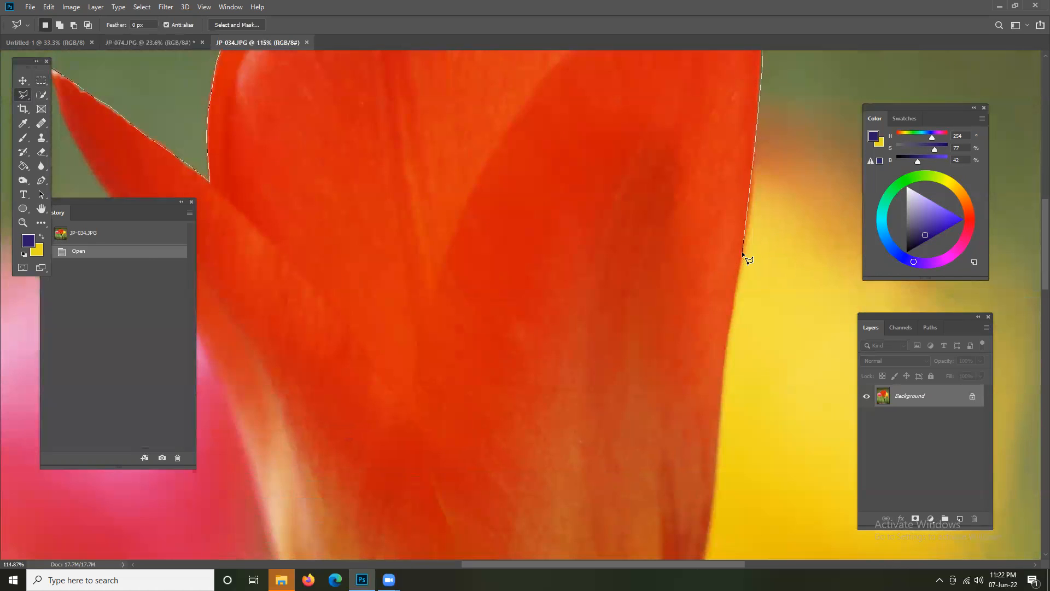
{"action": "left_click", "coordinate": [724, 356]}
{"action": "scroll", "coordinate": [711, 504], "scroll_direction": "down", "scroll_amount": 3}
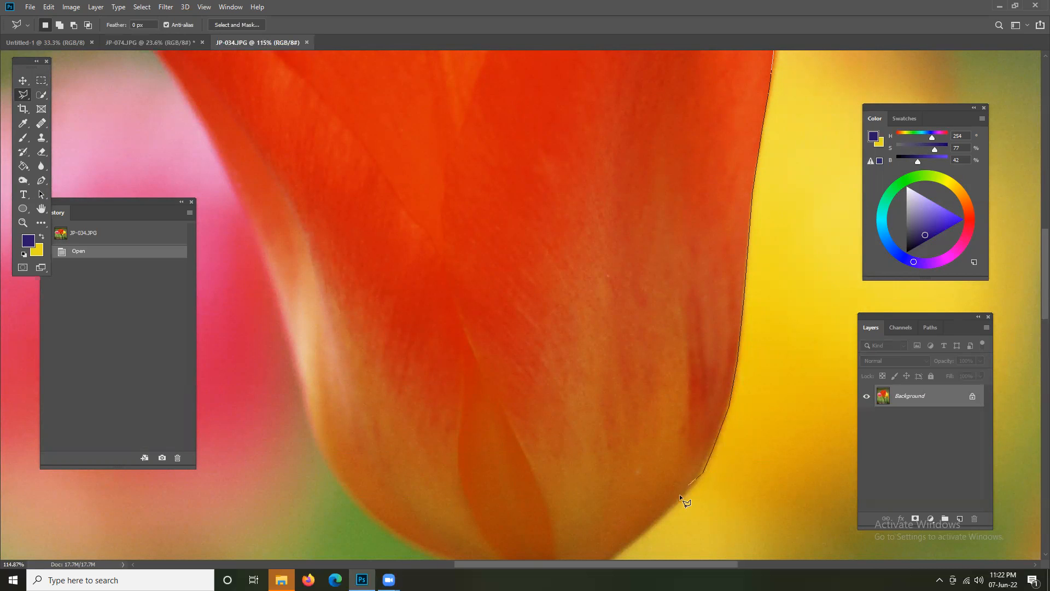
{"action": "left_click", "coordinate": [657, 521]}
{"action": "key", "text": "space"}
{"action": "left_click_drag", "start_coordinate": [640, 523], "coordinate": [704, 438]}
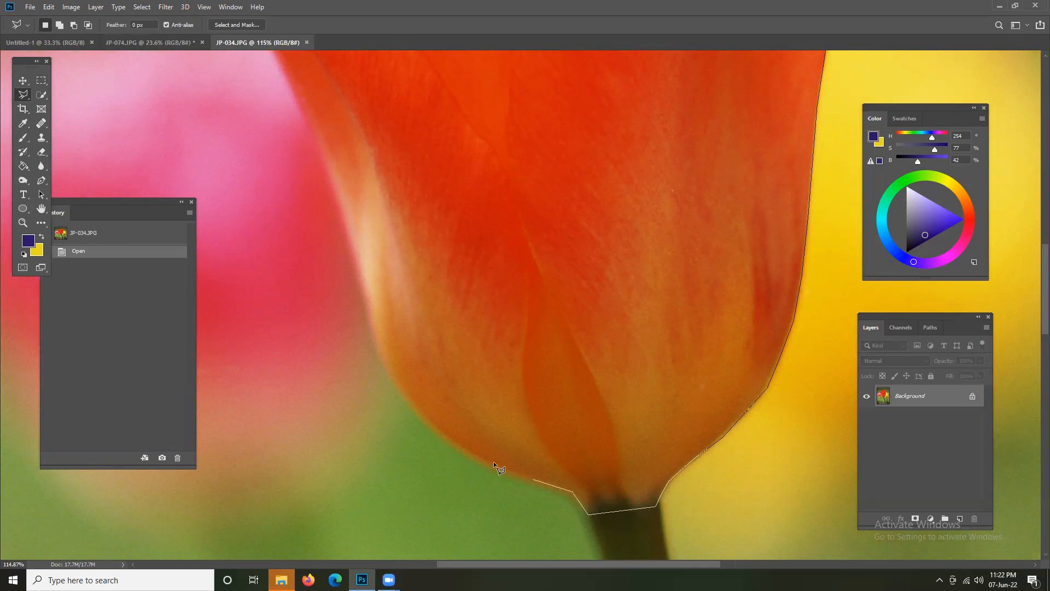
Trace up the tulip's left edge and close the Polygonal Lasso selection at the left petal's tip.
{"action": "left_click", "coordinate": [457, 449]}
{"action": "key", "text": "BackSpace"}
{"action": "left_click", "coordinate": [366, 314]}
{"action": "left_click_drag", "start_coordinate": [314, 136], "coordinate": [373, 227]}
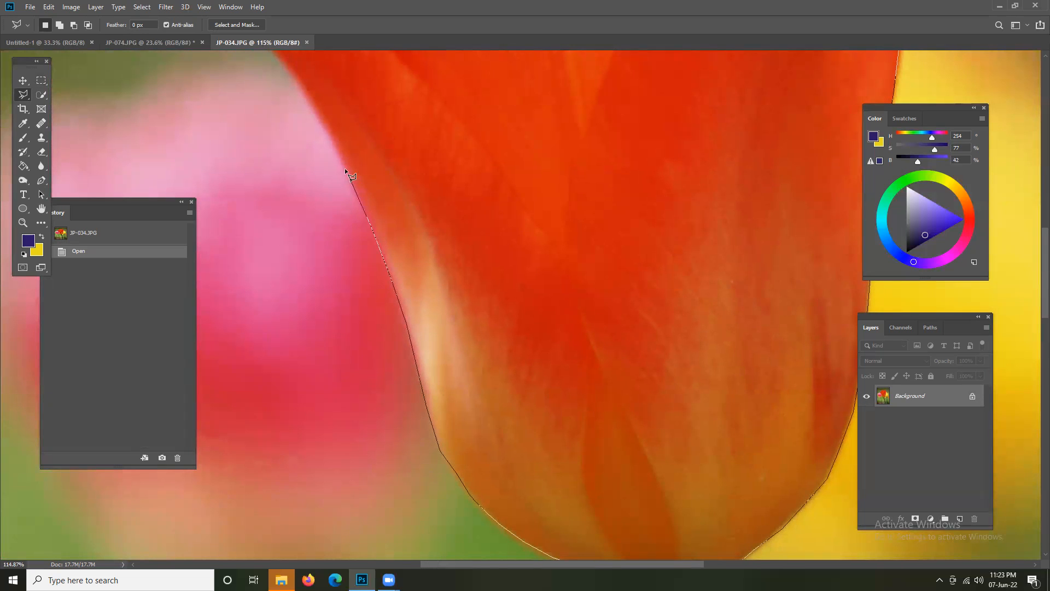
{"action": "left_click_drag", "start_coordinate": [344, 168], "coordinate": [375, 223]}
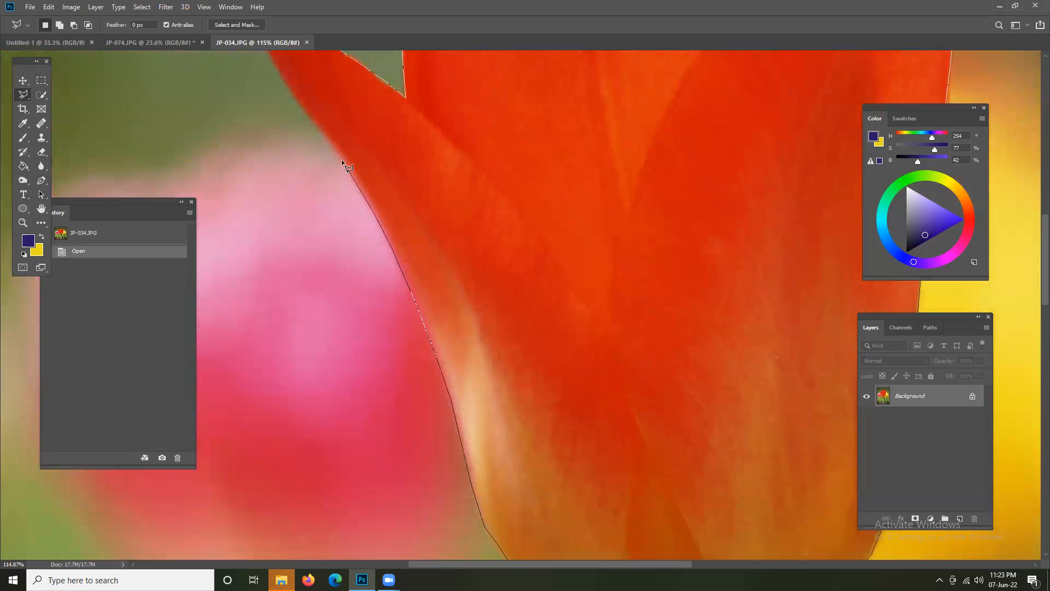
{"action": "left_click_drag", "start_coordinate": [328, 141], "coordinate": [394, 225]}
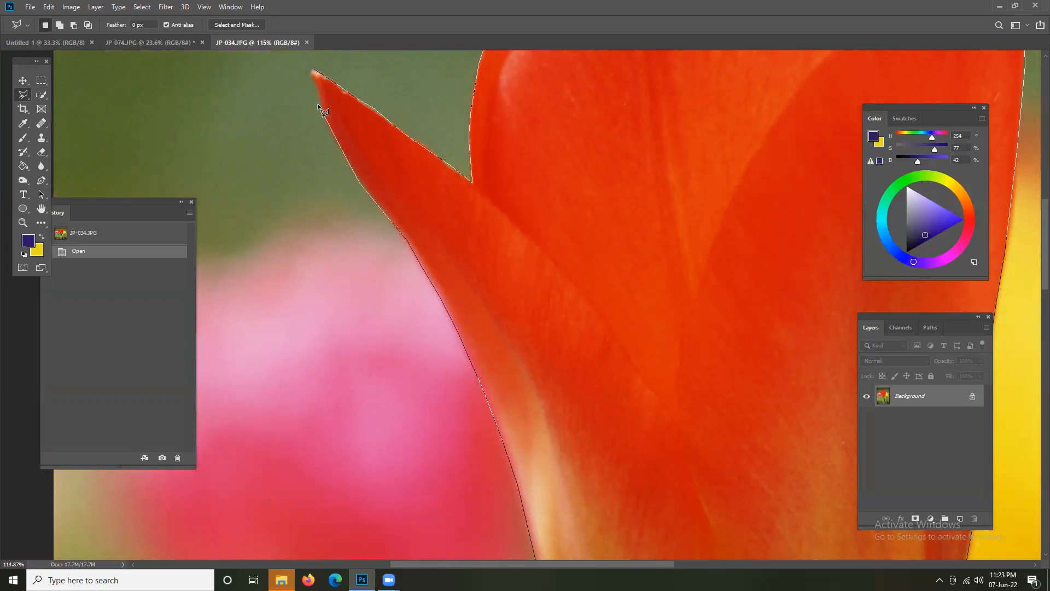
{"action": "left_click", "coordinate": [316, 73]}
Add a layer mask from the tulip selection and check the cutout's edges up close.
{"action": "left_click_drag", "start_coordinate": [642, 447], "coordinate": [498, 265]}
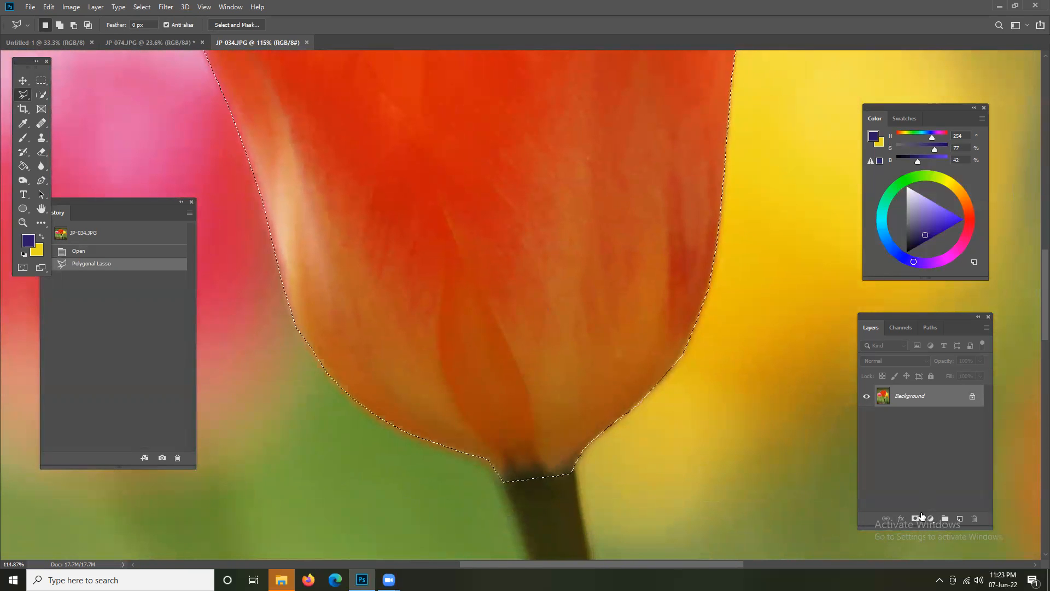
{"action": "left_click", "coordinate": [915, 520]}
{"action": "key", "text": "ctrl+0"}
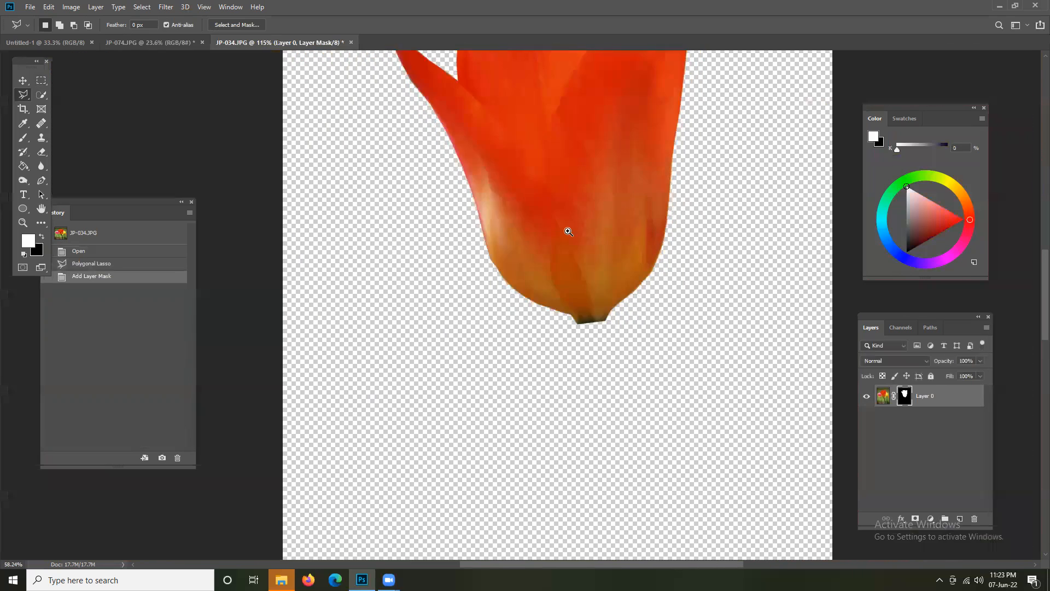
{"action": "scroll", "coordinate": [441, 228], "scroll_direction": "up", "scroll_amount": 6}
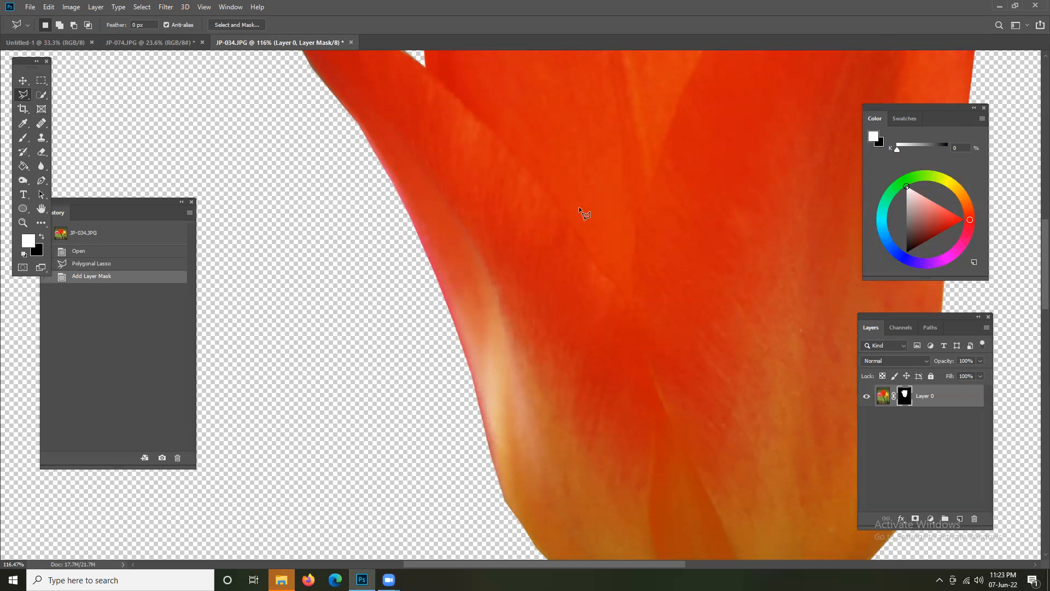
{"action": "scroll", "coordinate": [579, 206], "scroll_direction": "down", "scroll_amount": 4}
{"action": "left_click_drag", "start_coordinate": [578, 134], "coordinate": [510, 219]}
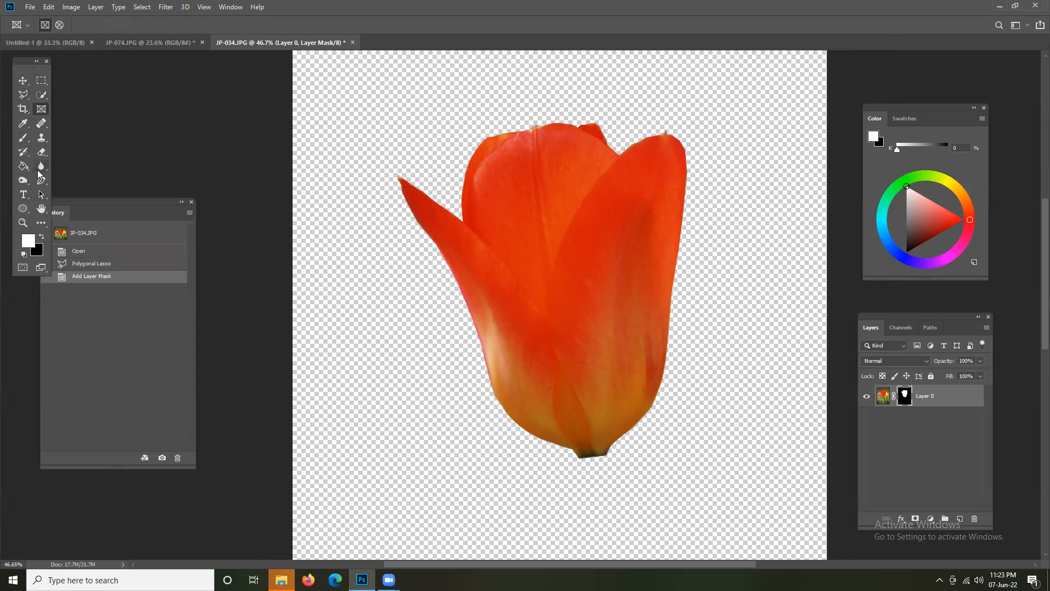
Activate the Pen tool in Path mode.
{"action": "left_click", "coordinate": [43, 183]}
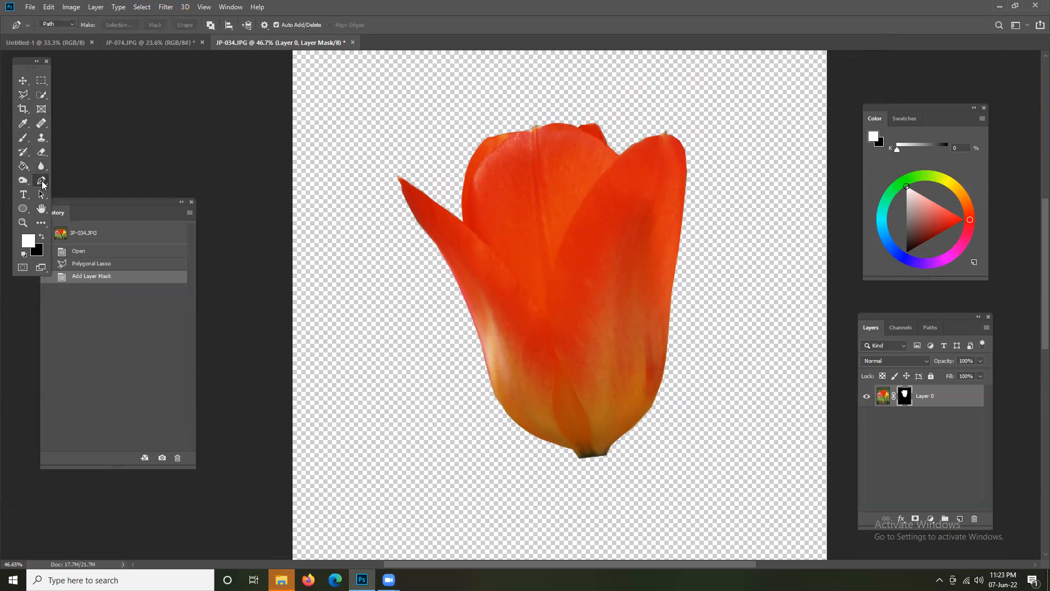